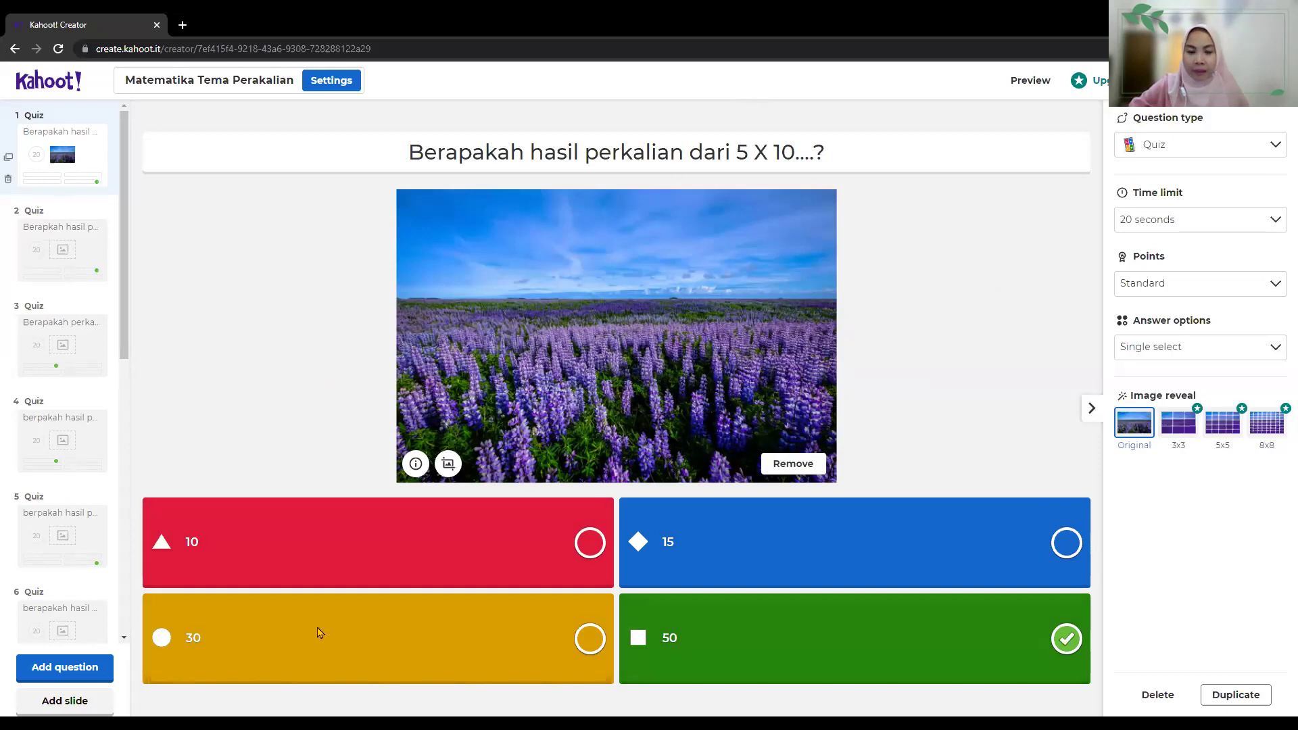
{"action": "left_click", "coordinate": [357, 541]}
{"action": "left_click", "coordinate": [784, 538]}
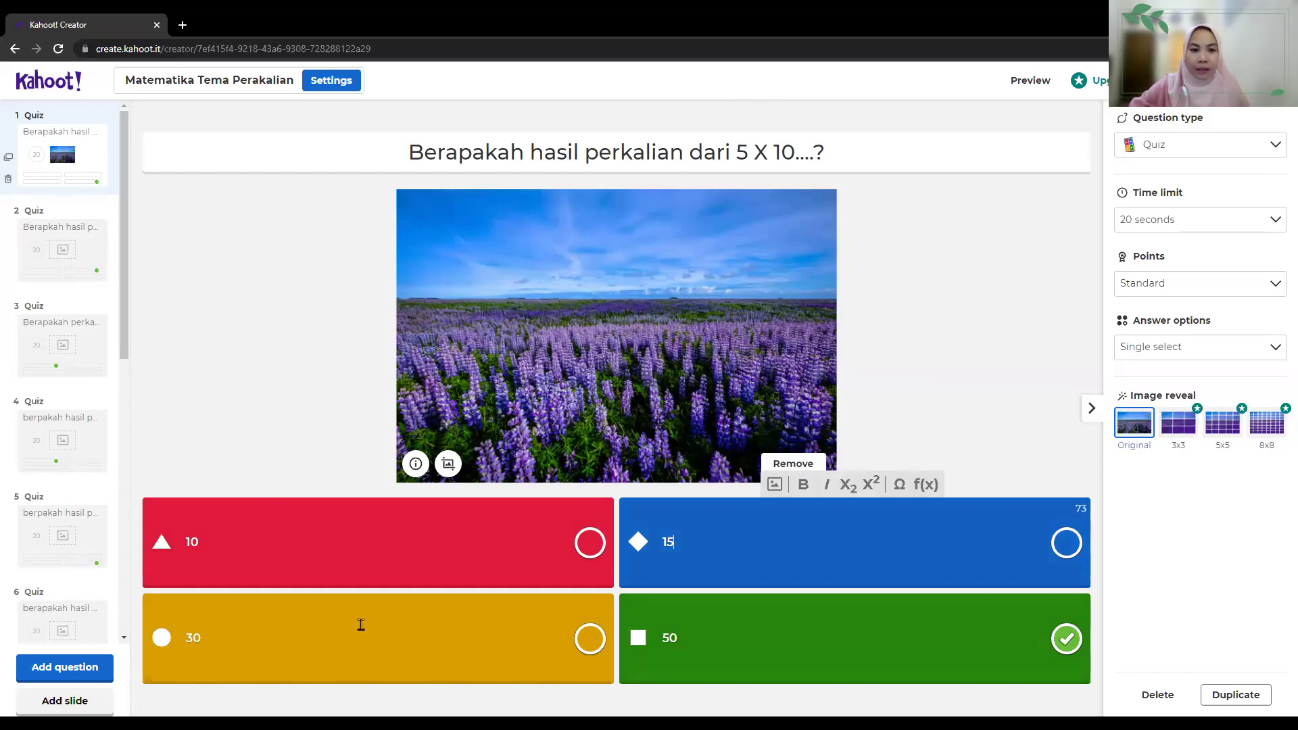
{"action": "left_click", "coordinate": [232, 636]}
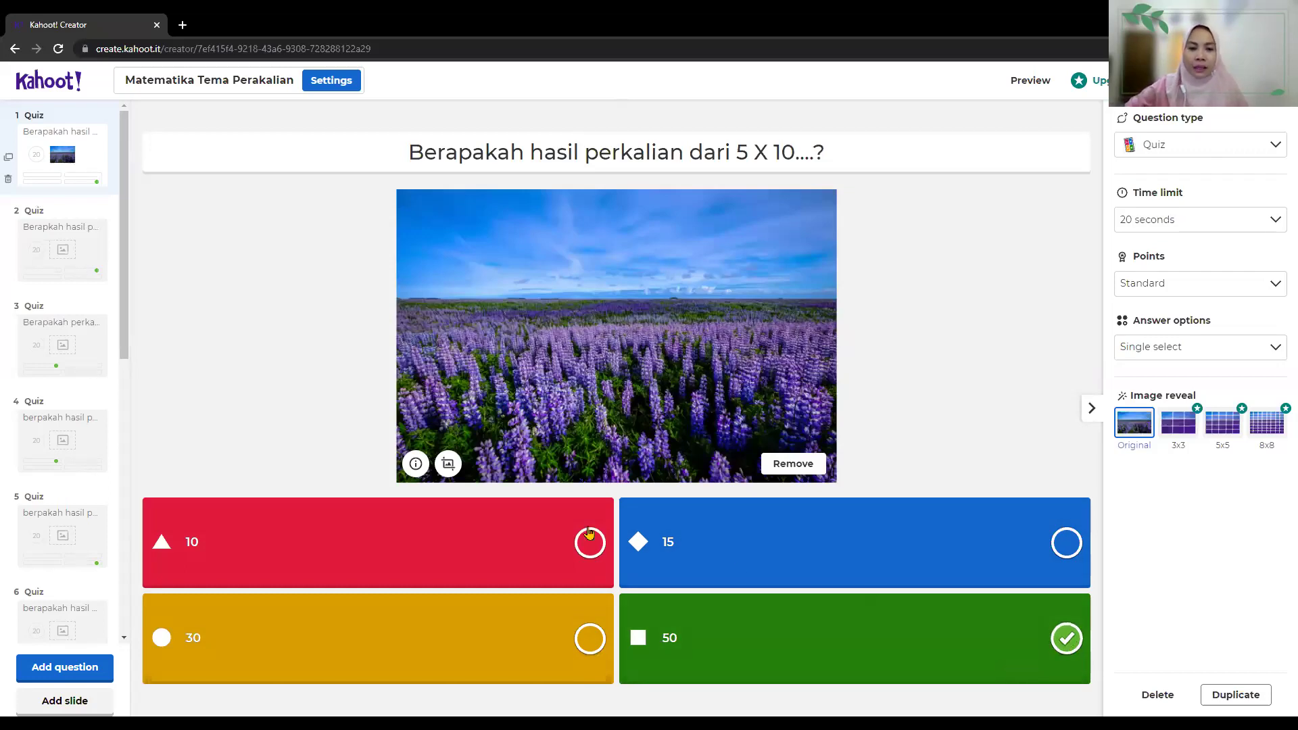
{"action": "left_click", "coordinate": [587, 548]}
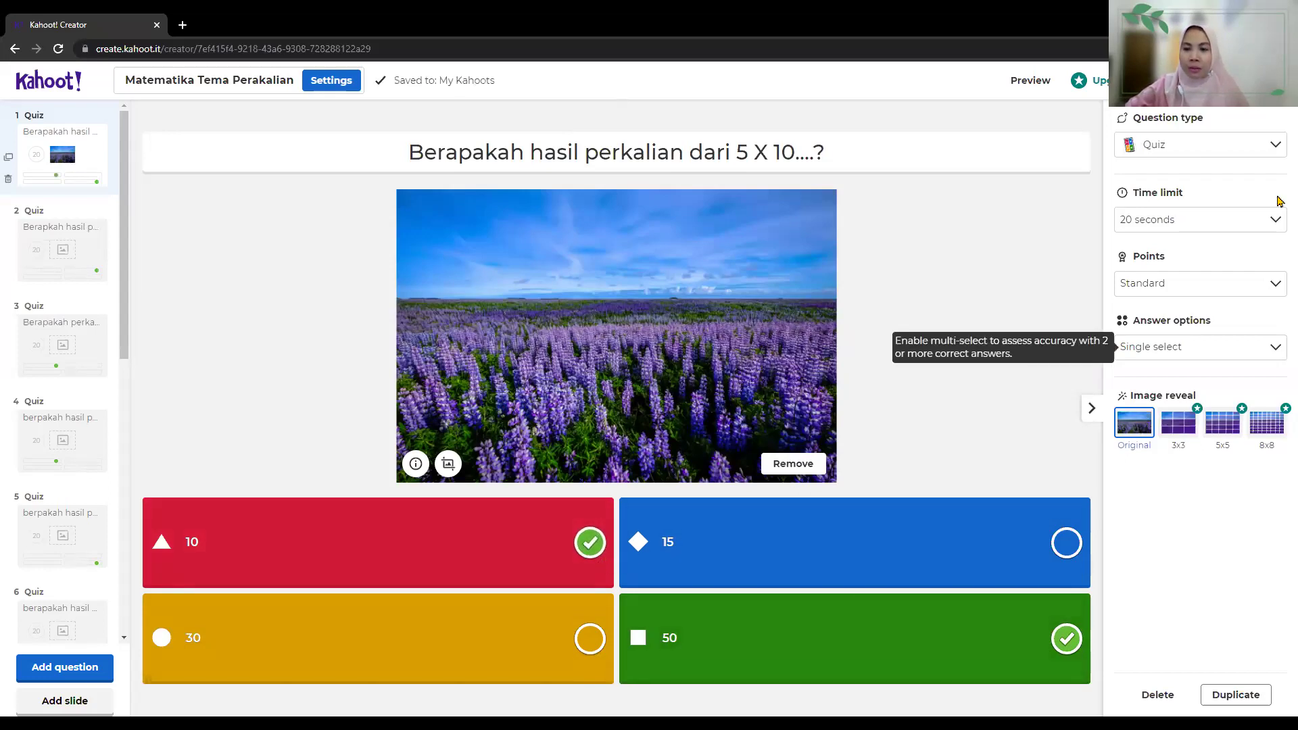
{"action": "left_click", "coordinate": [1253, 352]}
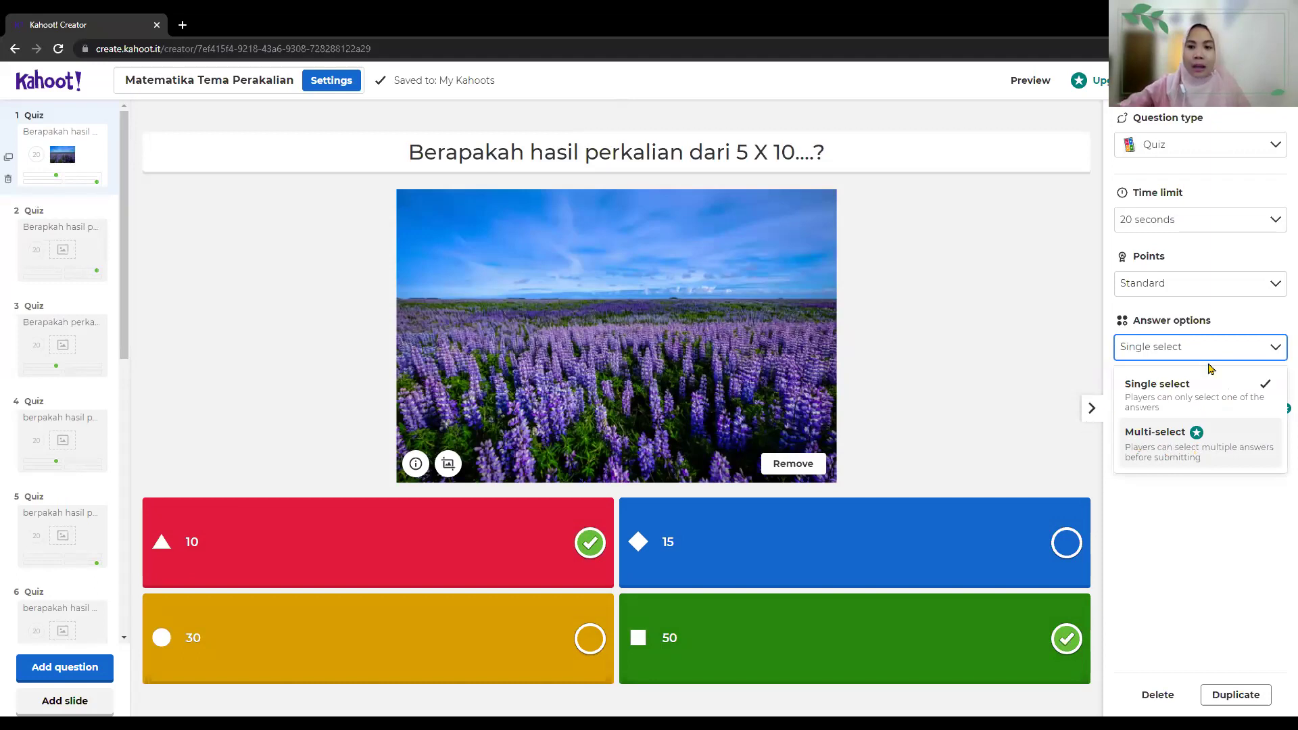
{"action": "left_click", "coordinate": [589, 549]}
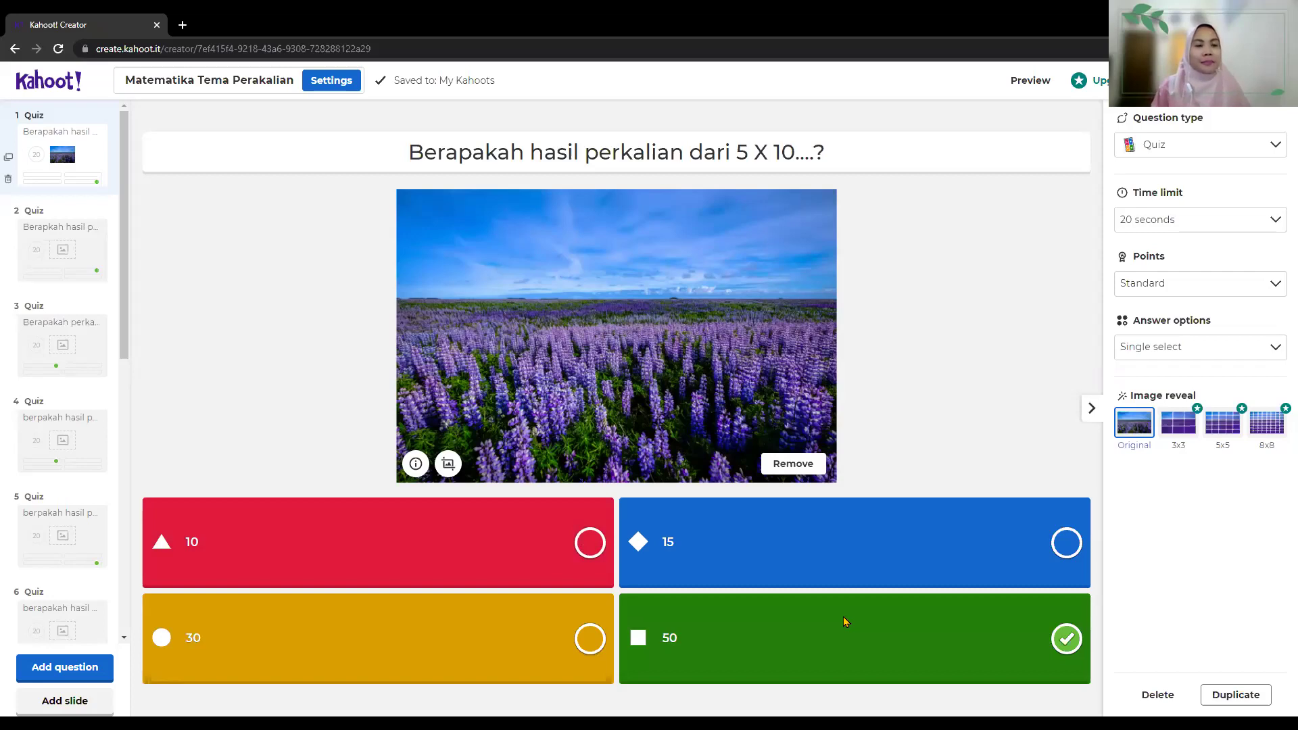
{"action": "left_click_drag", "start_coordinate": [129, 347], "coordinate": [137, 631]}
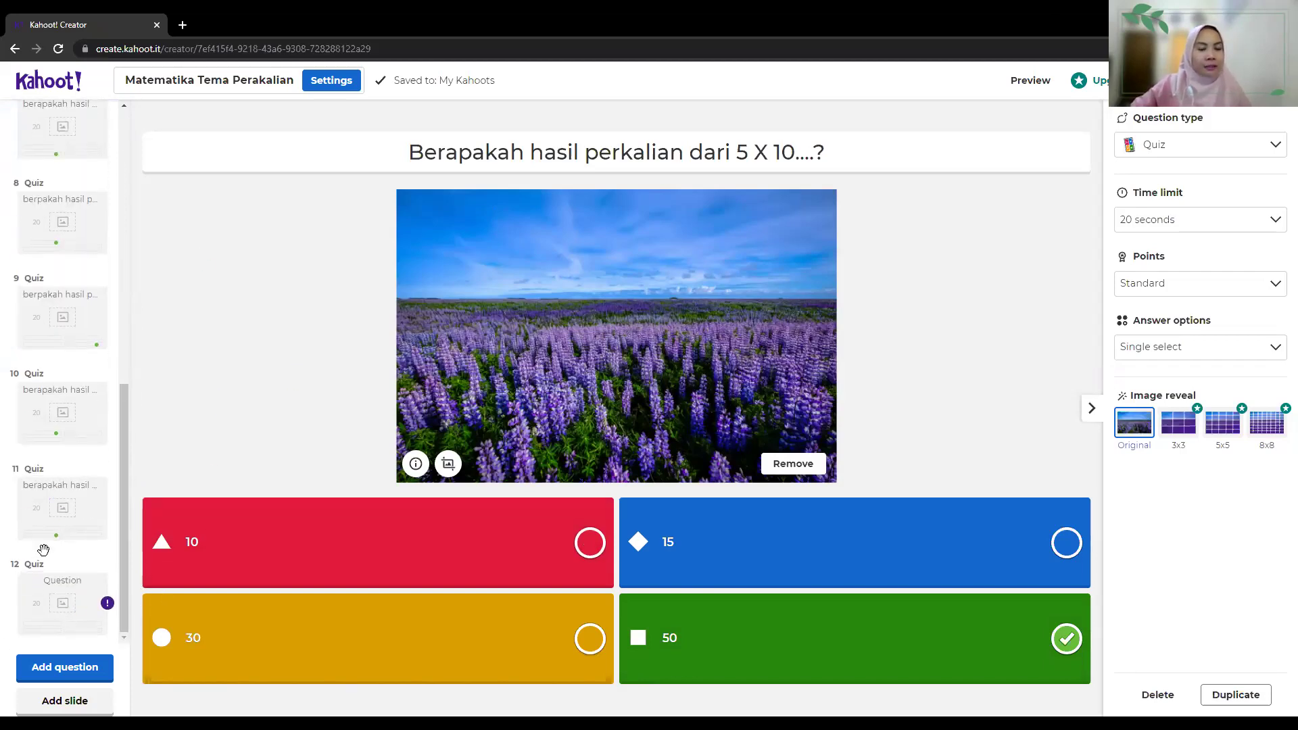
Step: Delete the blank question 12 so the 4 x 6 question ends the list at 11
{"action": "left_click", "coordinate": [8, 627]}
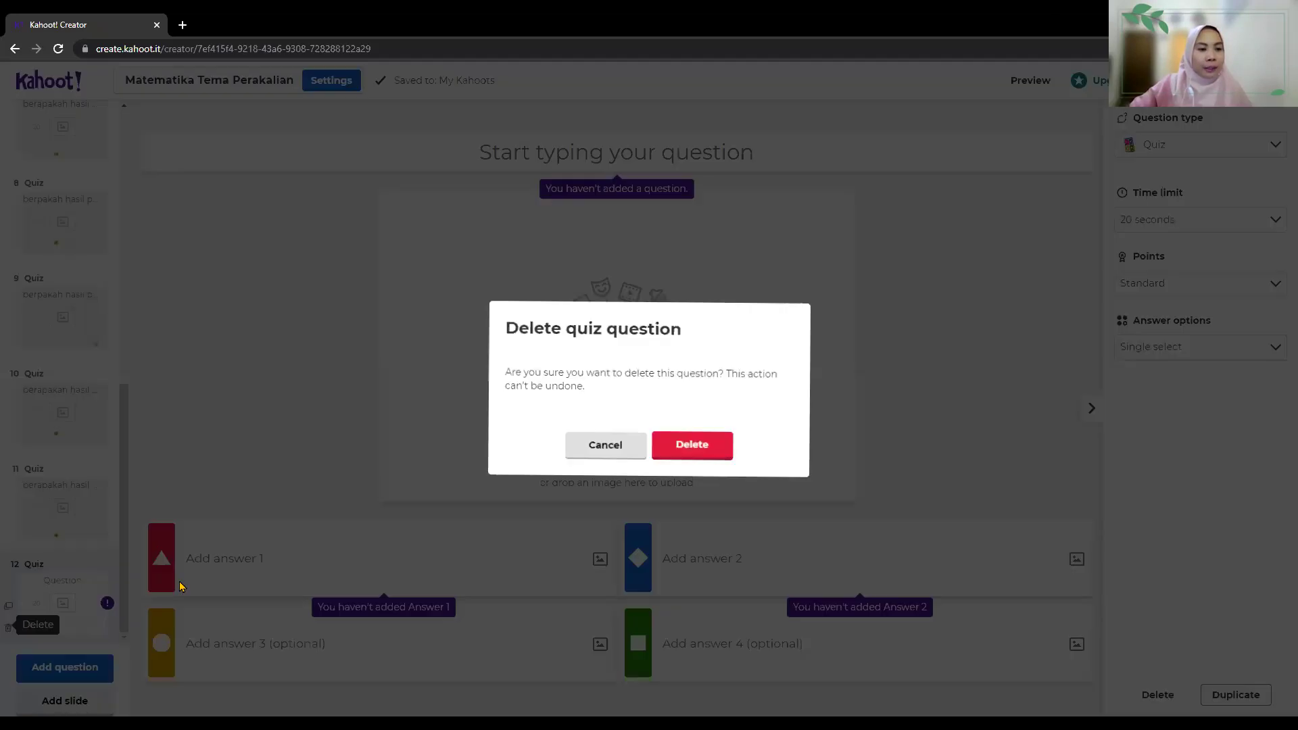
{"action": "left_click", "coordinate": [179, 585]}
{"action": "left_click", "coordinate": [8, 627]}
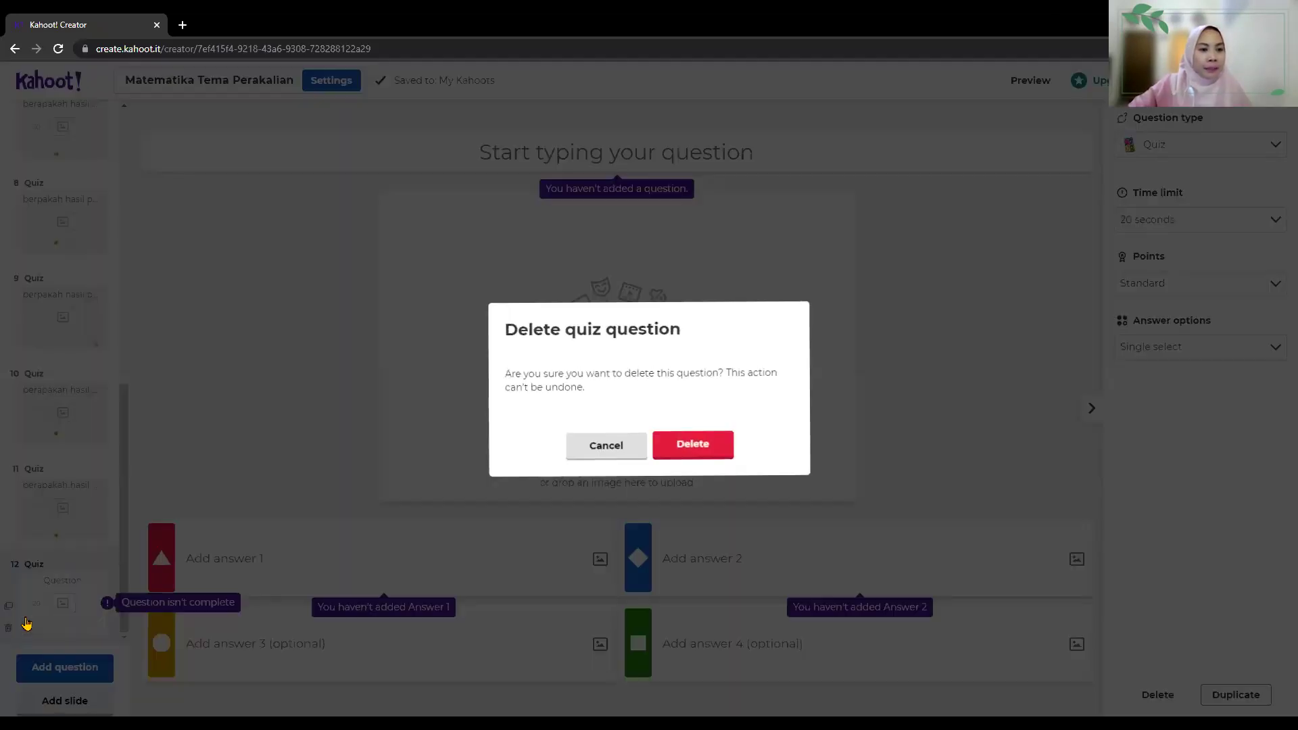
{"action": "left_click", "coordinate": [703, 452]}
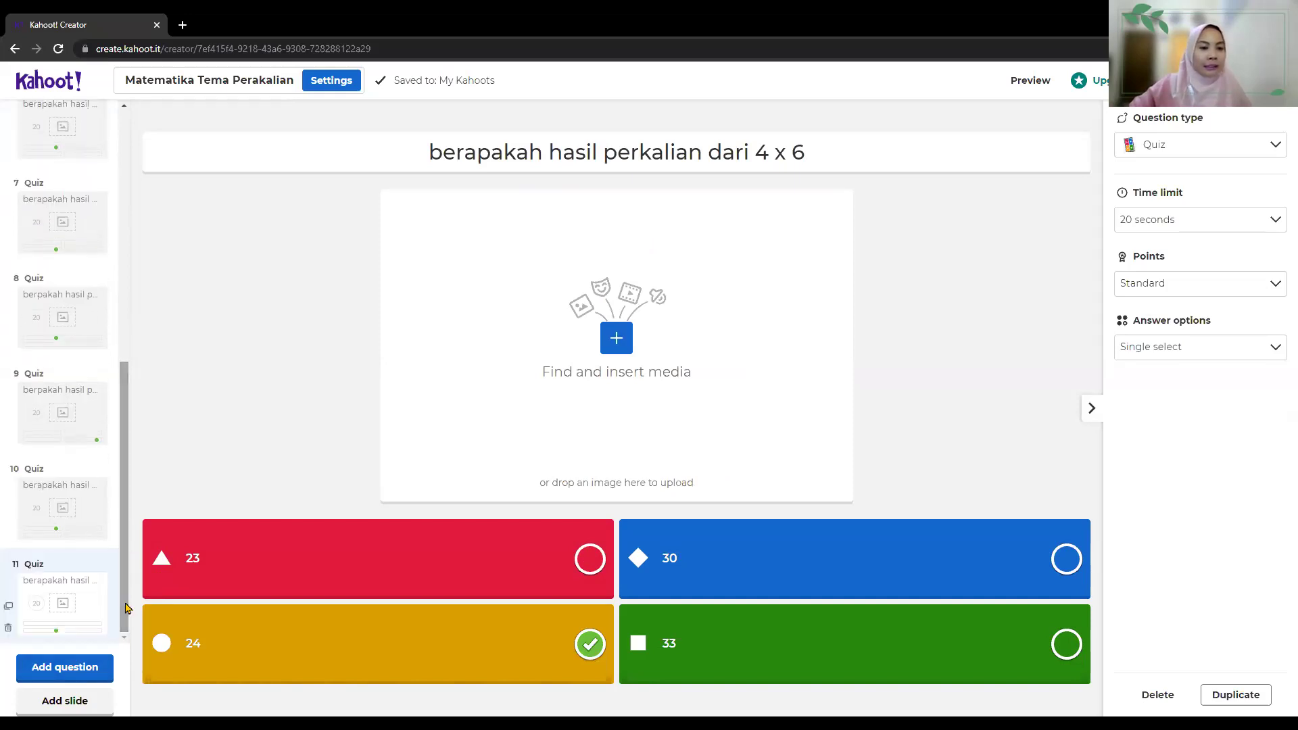
Step: Add a new Quiz-type question as question 12 and select its title field
{"action": "left_click", "coordinate": [77, 677]}
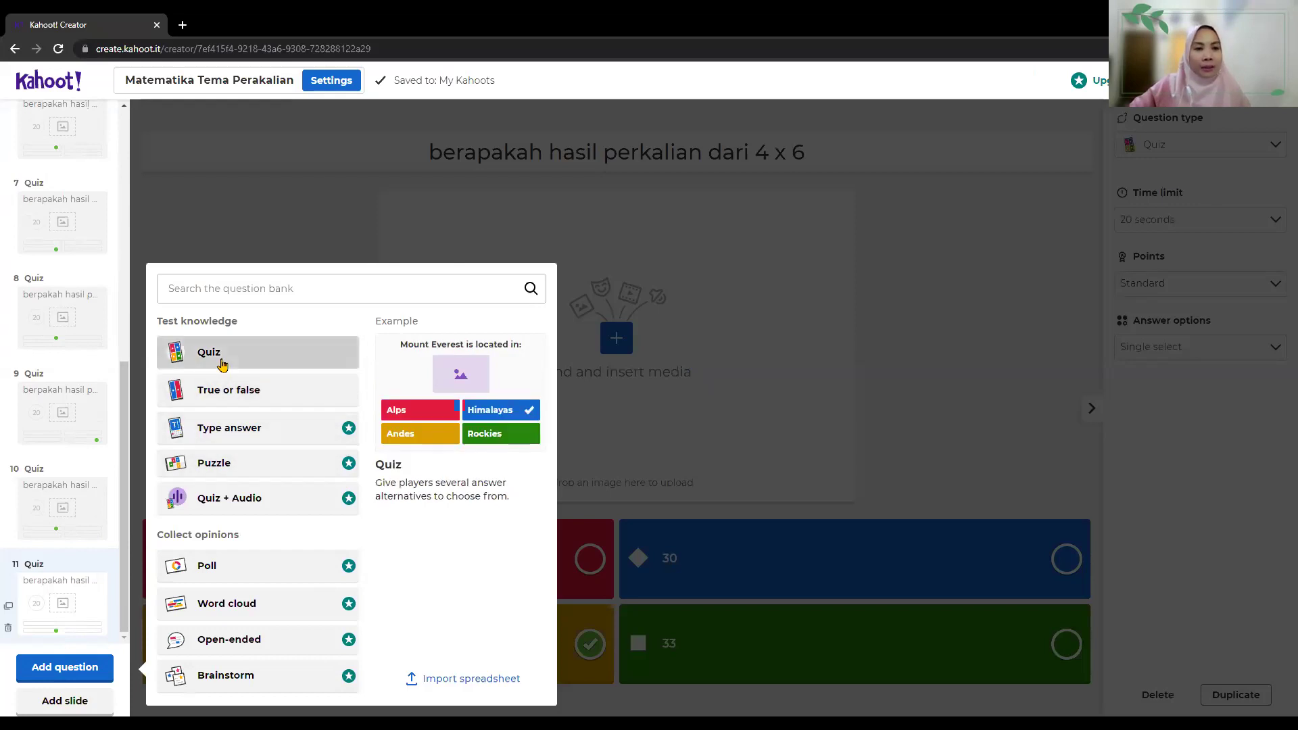
{"action": "left_click", "coordinate": [221, 364]}
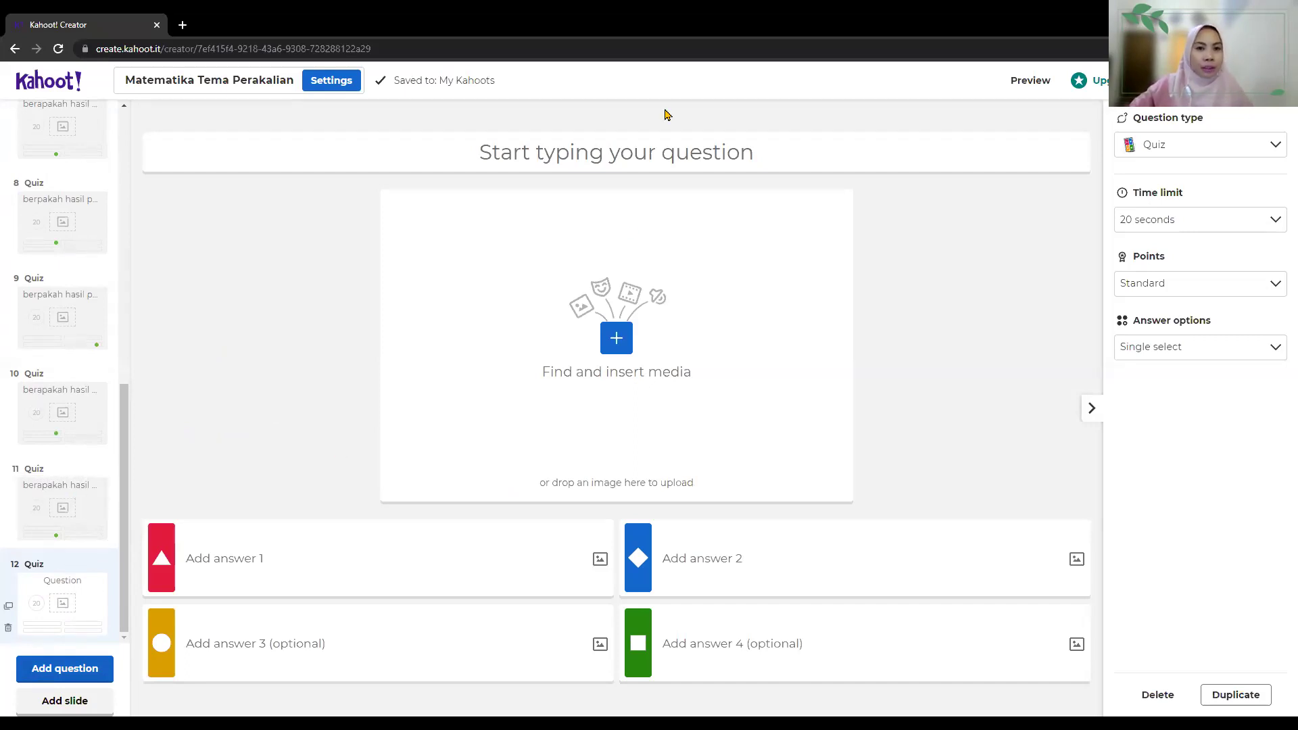
{"action": "left_click", "coordinate": [661, 139]}
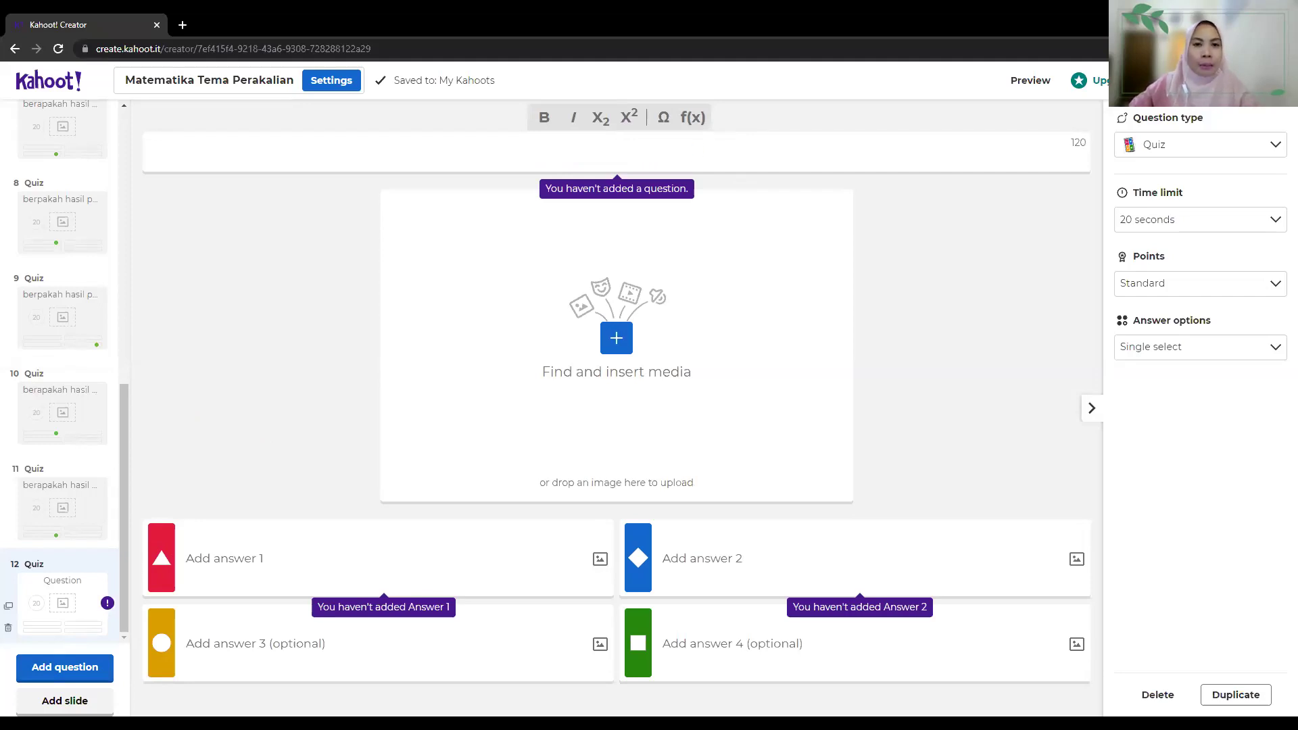
{"action": "left_click", "coordinate": [889, 246]}
{"action": "left_click", "coordinate": [582, 156]}
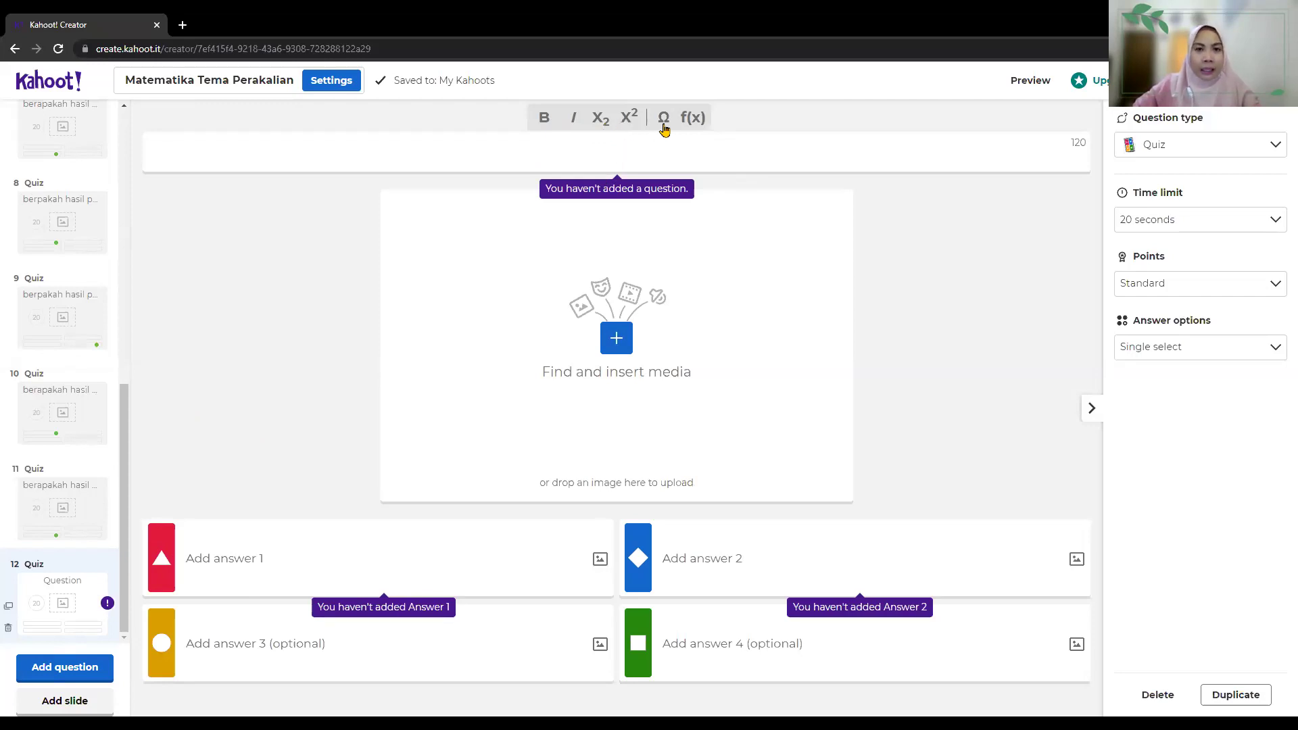
{"action": "left_click", "coordinate": [668, 121]}
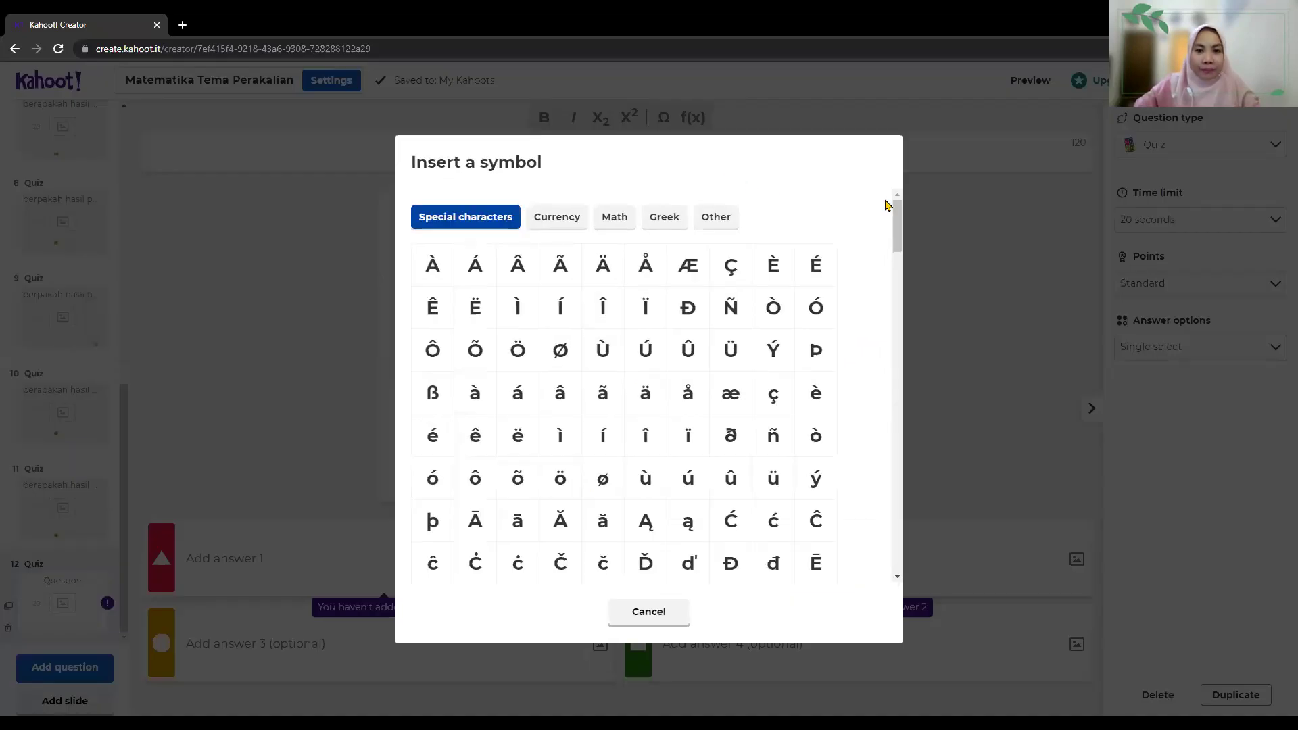
{"action": "scroll", "coordinate": [771, 435], "scroll_direction": "down", "scroll_amount": 3}
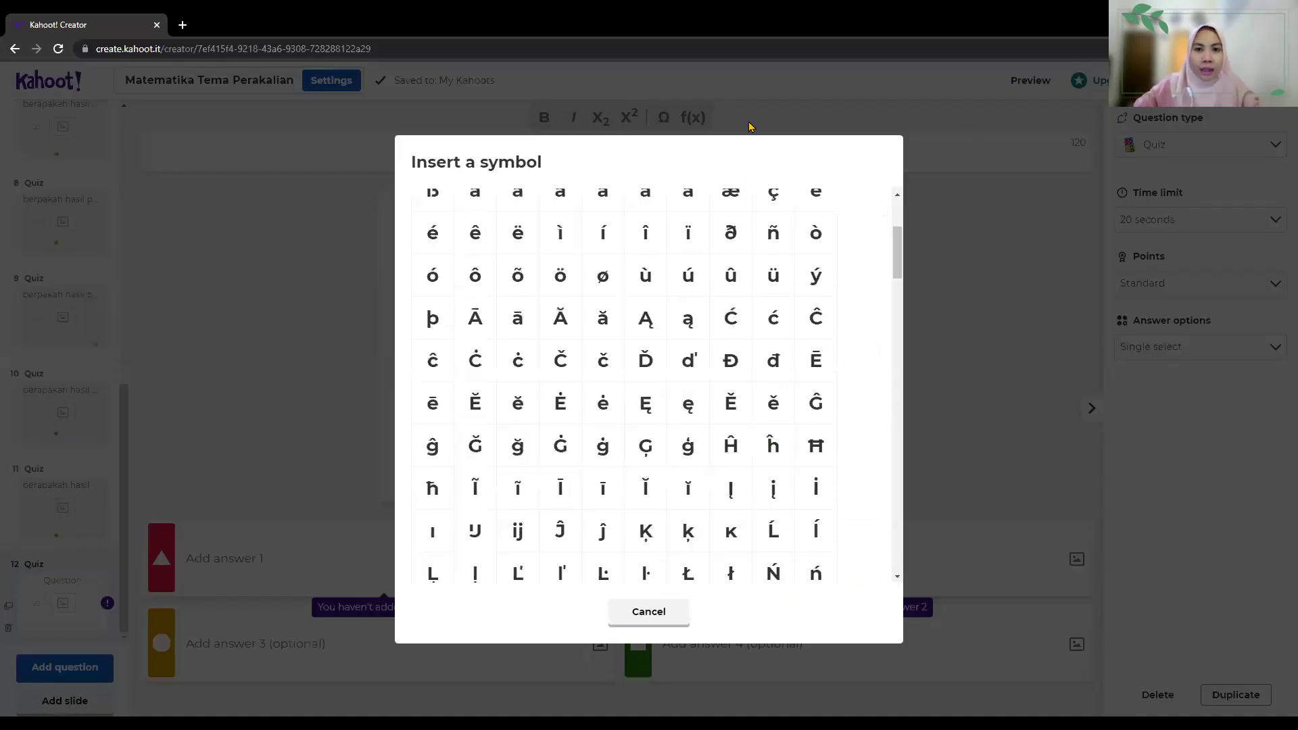
{"action": "left_click", "coordinate": [694, 128]}
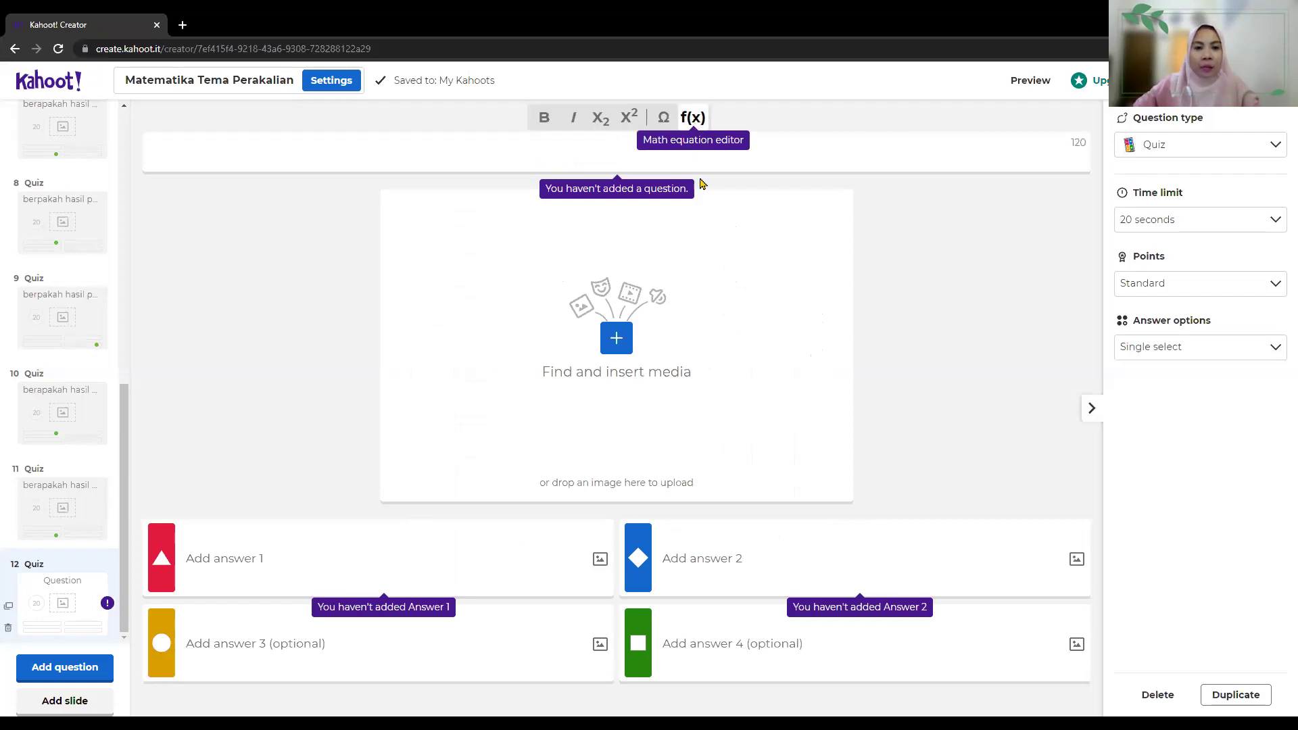
{"action": "left_click", "coordinate": [694, 125]}
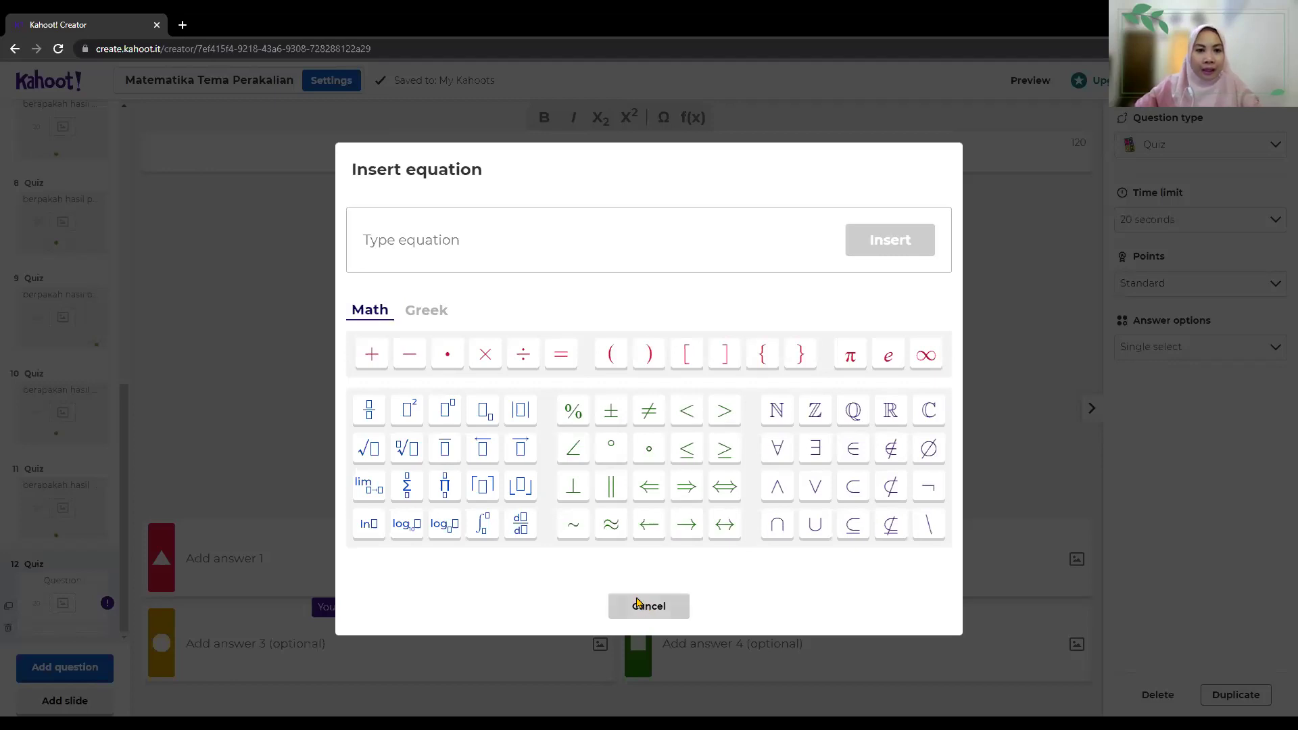
{"action": "left_click", "coordinate": [277, 151]}
{"action": "type", "text": "berapak"}
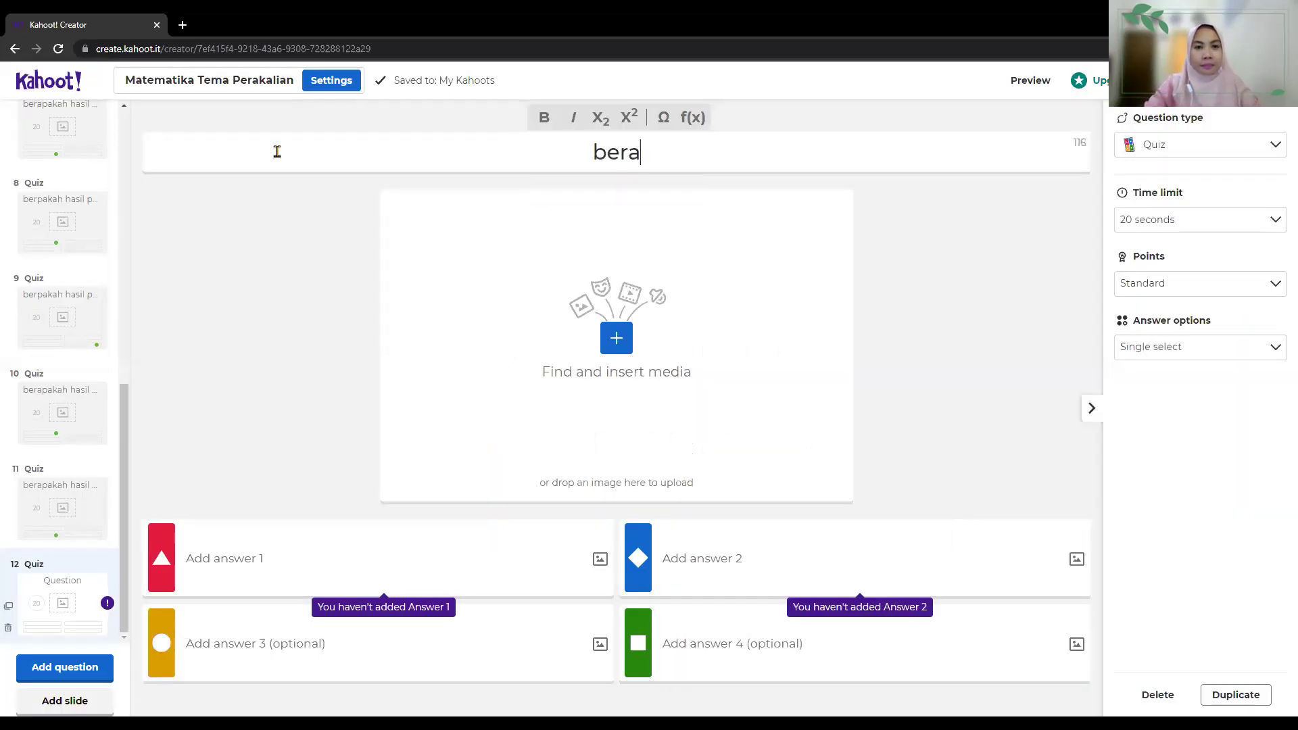
Step: Type 'Berapakah hasil perkalian dari 8' as question 12's title, correcting typos along the way
{"action": "key", "text": "BackSpace"}
{"action": "key", "text": "BackSpace"}
{"action": "key", "text": "BackSpace"}
{"action": "key", "text": "BackSpace"}
{"action": "key", "text": "BackSpace"}
{"action": "key", "text": "BackSpace"}
{"action": "key", "text": "BackSpace"}
{"action": "type", "text": "Ber"}
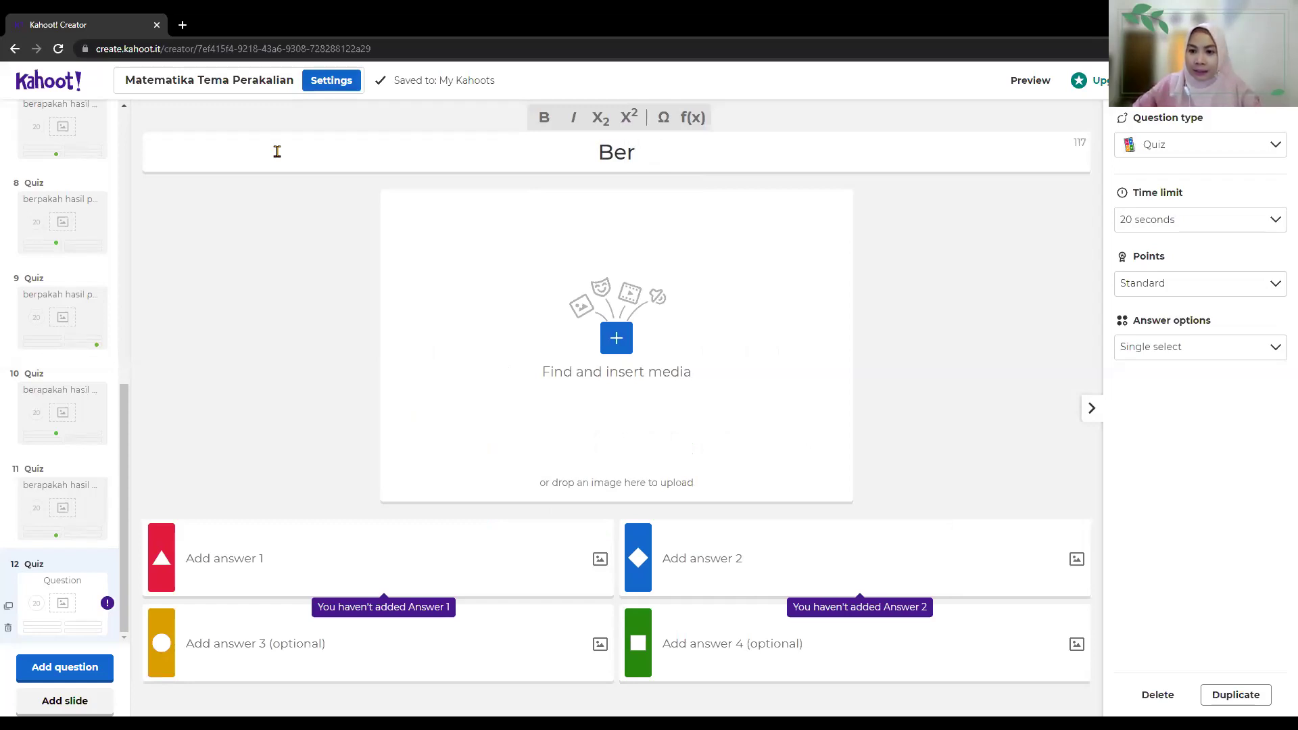
{"action": "key", "text": "Tab"}
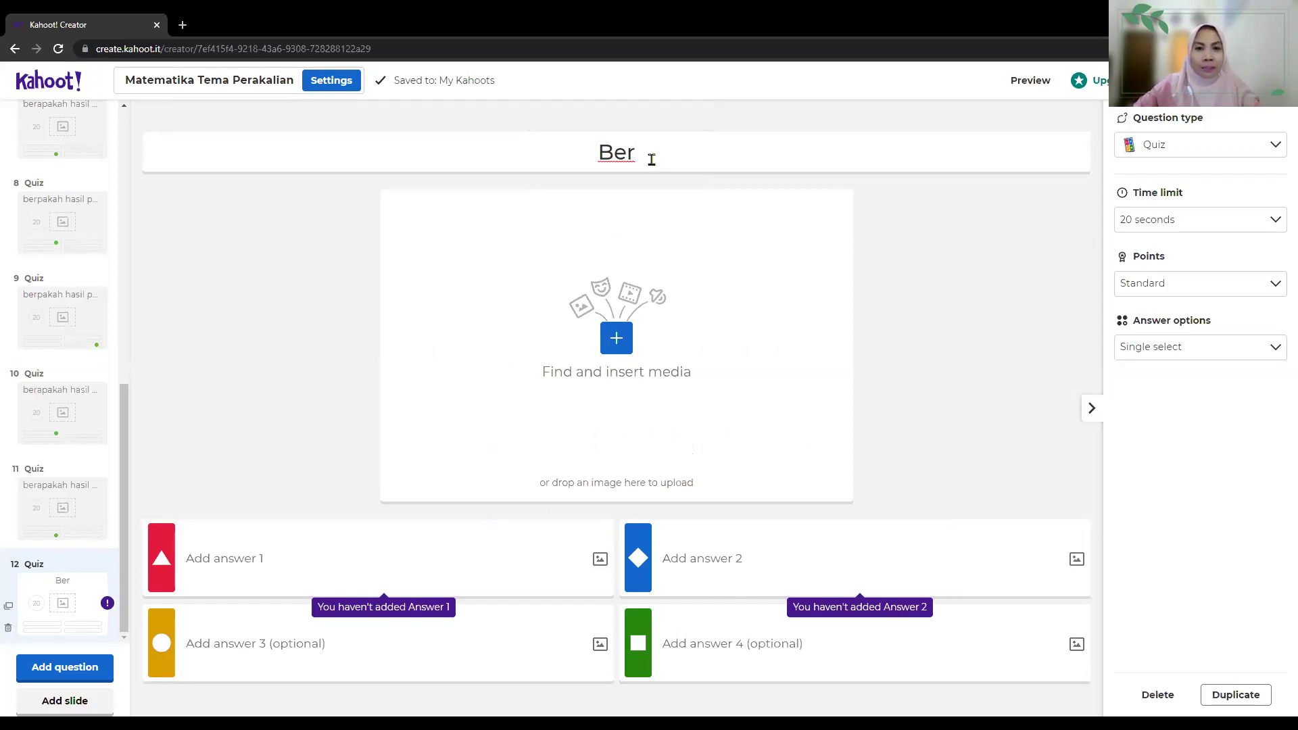
{"action": "left_click", "coordinate": [688, 165]}
{"action": "key", "text": "BackSpace"}
{"action": "key", "text": "BackSpace"}
{"action": "key", "text": "BackSpace"}
{"action": "type", "text": "B"}
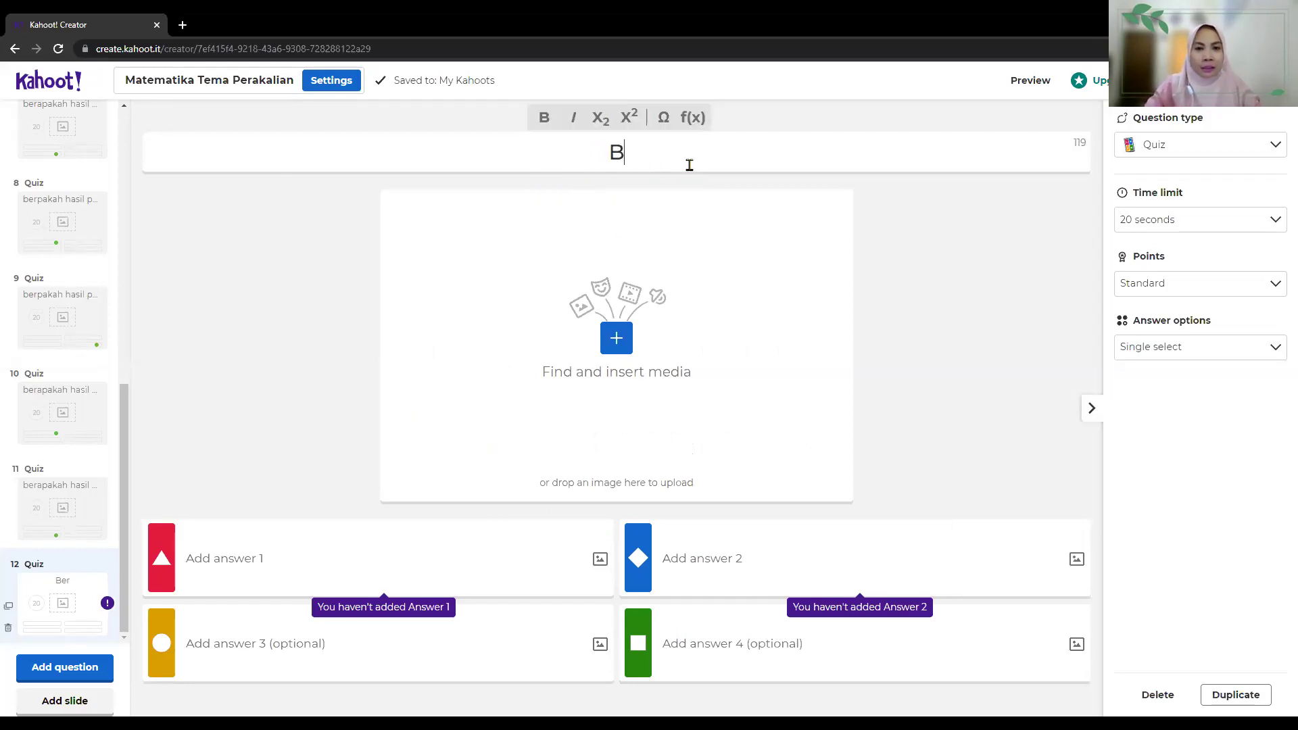
{"action": "type", "text": "erapakah "}
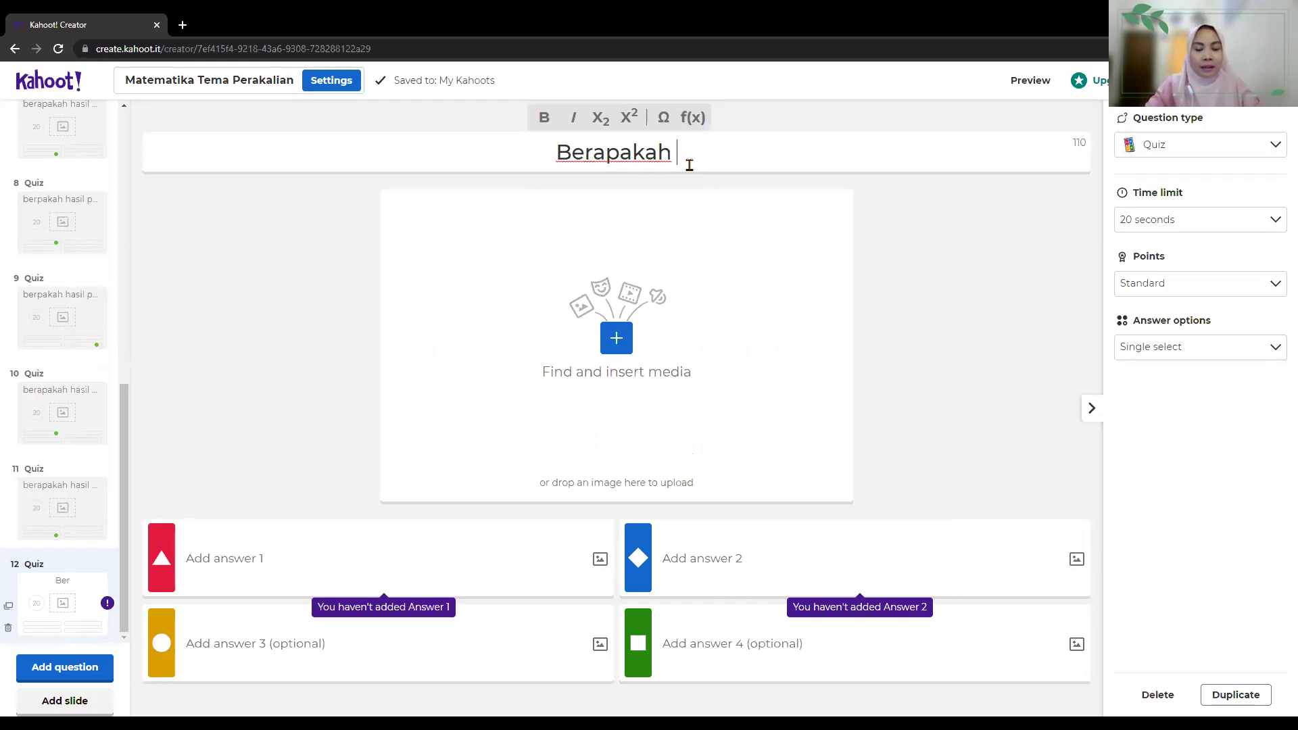
{"action": "type", "text": "hasil per"}
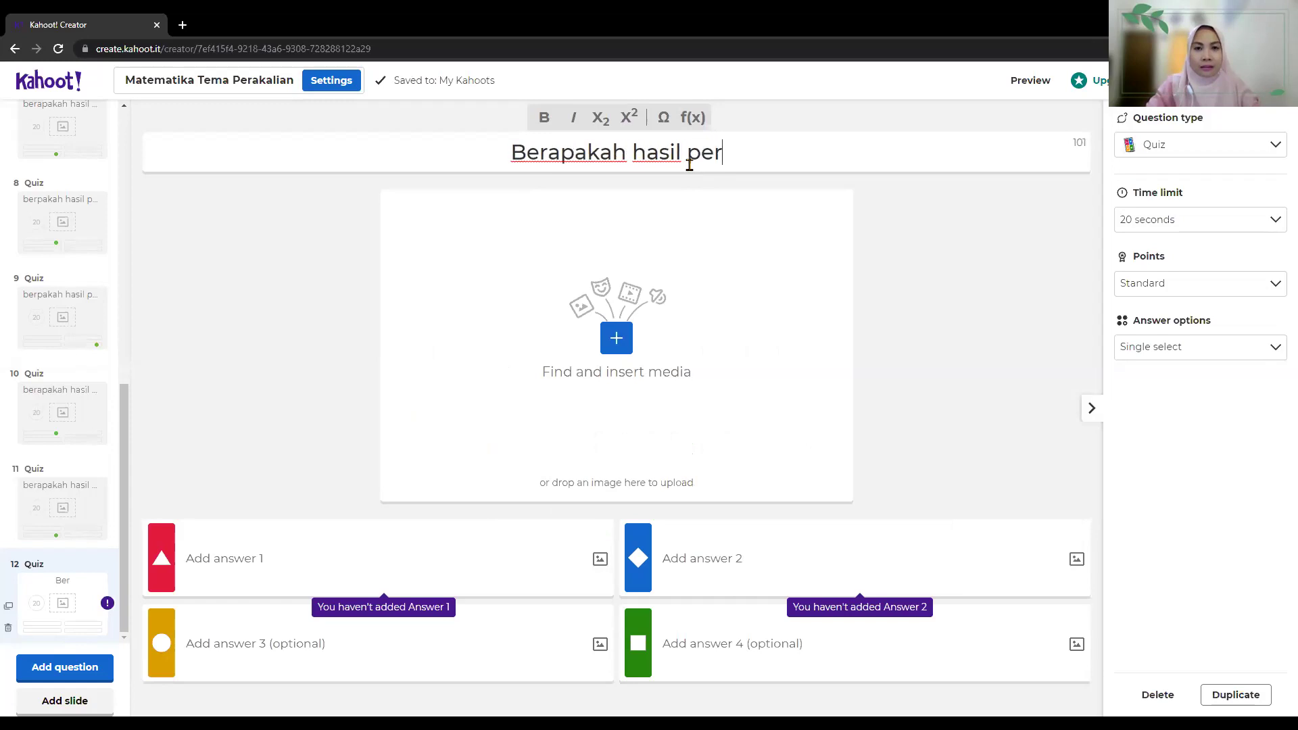
{"action": "type", "text": "kalian dae"}
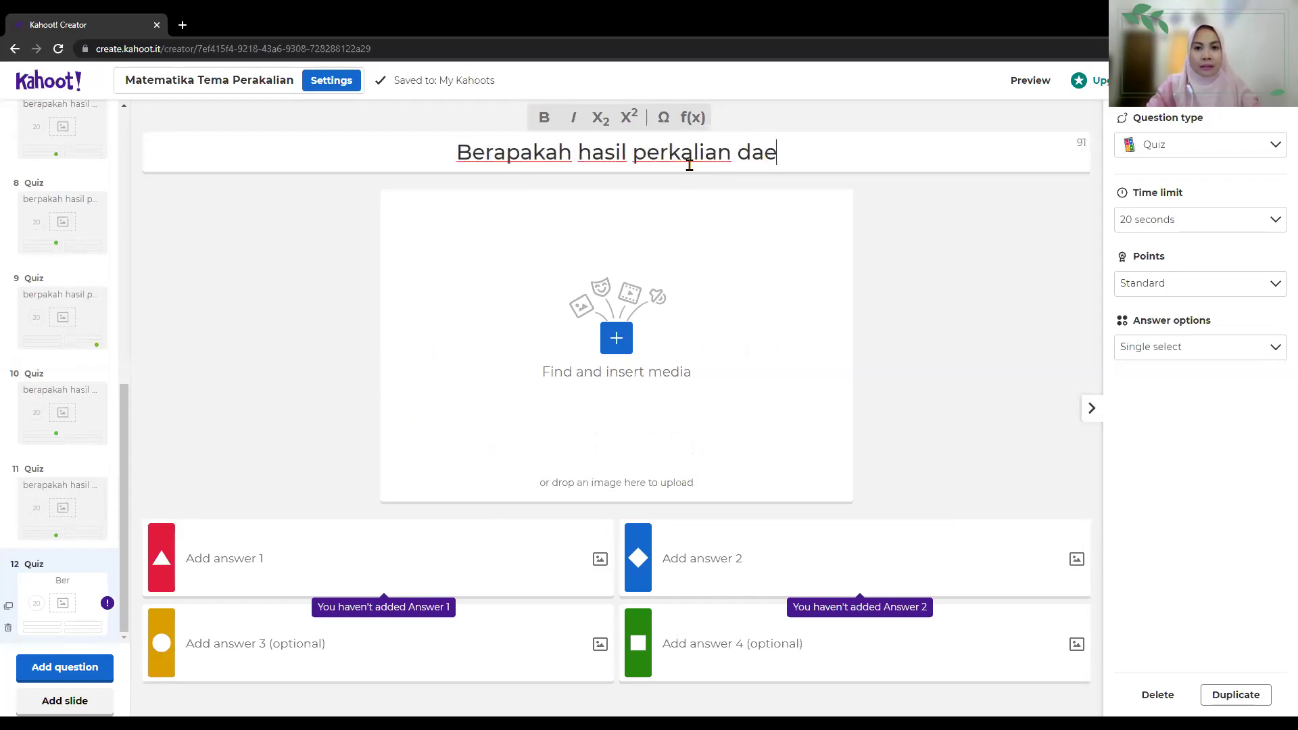
{"action": "key", "text": "BackSpace"}
{"action": "type", "text": "ri "}
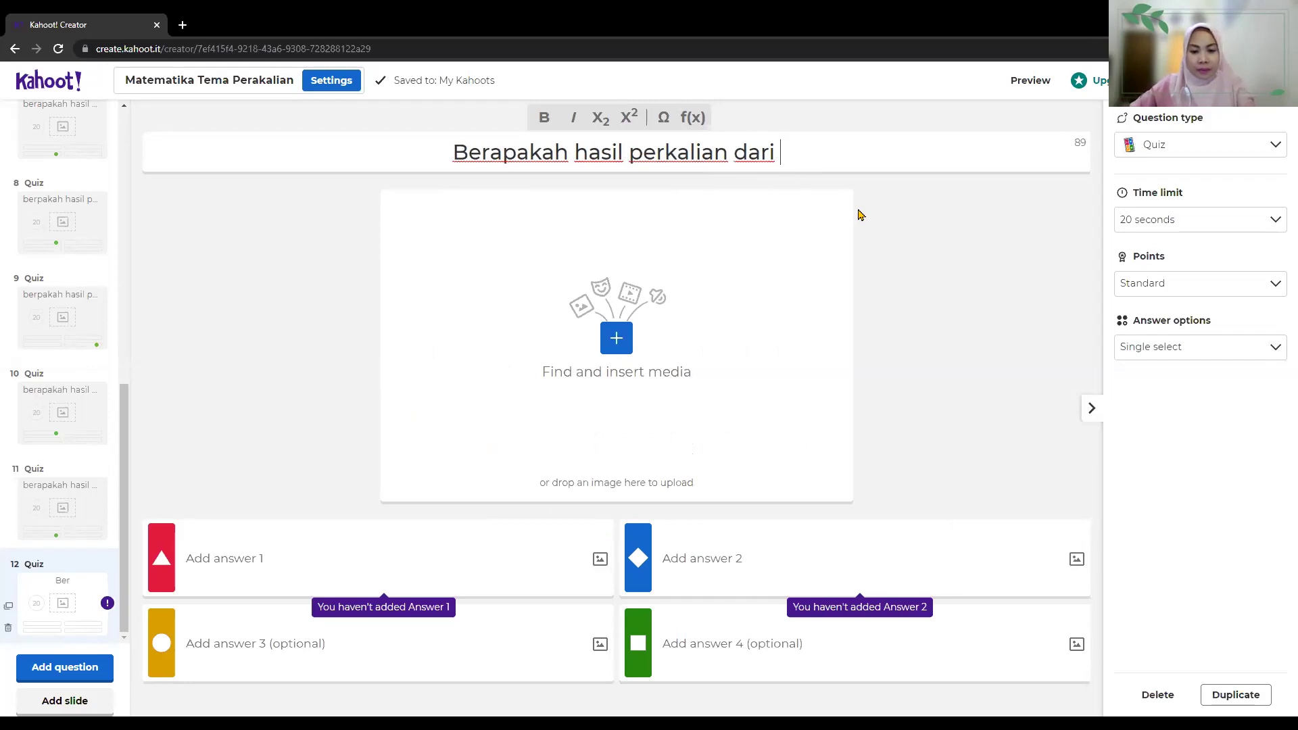
{"action": "type", "text": "8"}
Step: Try the math equation editor and the special-character picker, closing both without inserting anything
{"action": "left_click", "coordinate": [691, 119]}
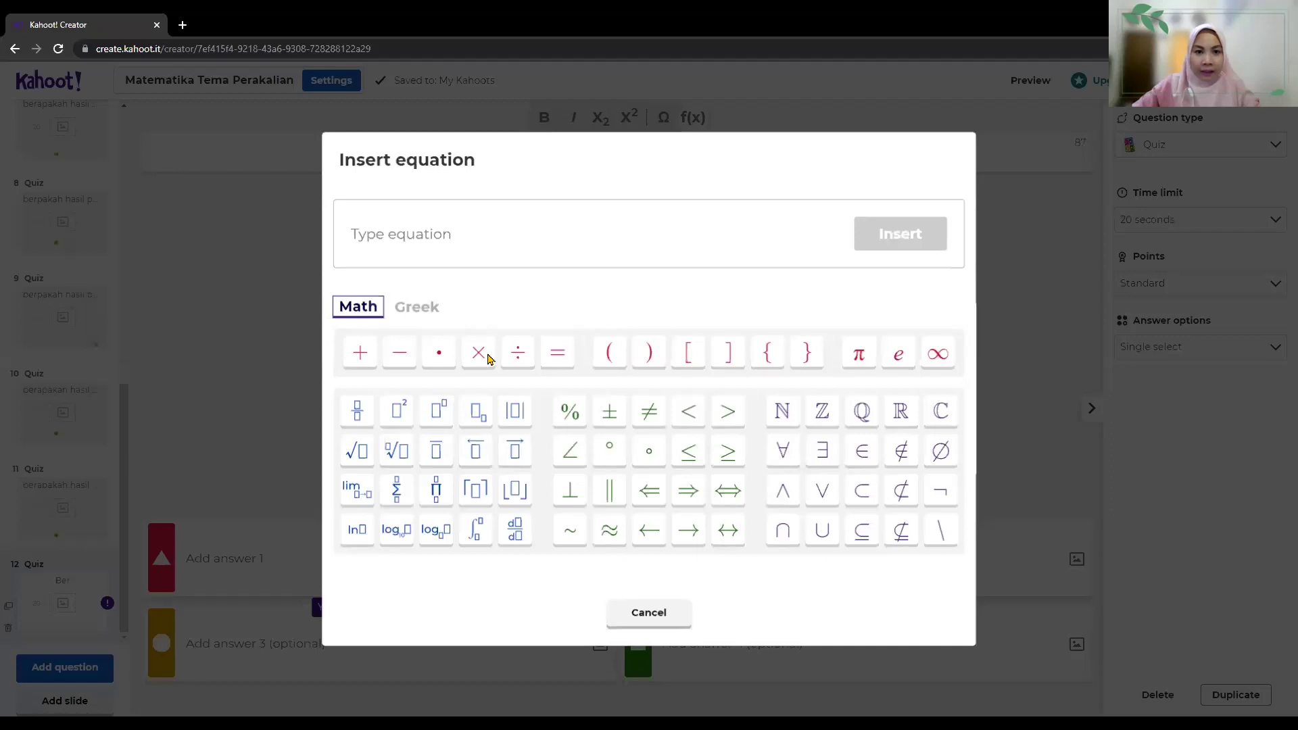
{"action": "left_click", "coordinate": [525, 371]}
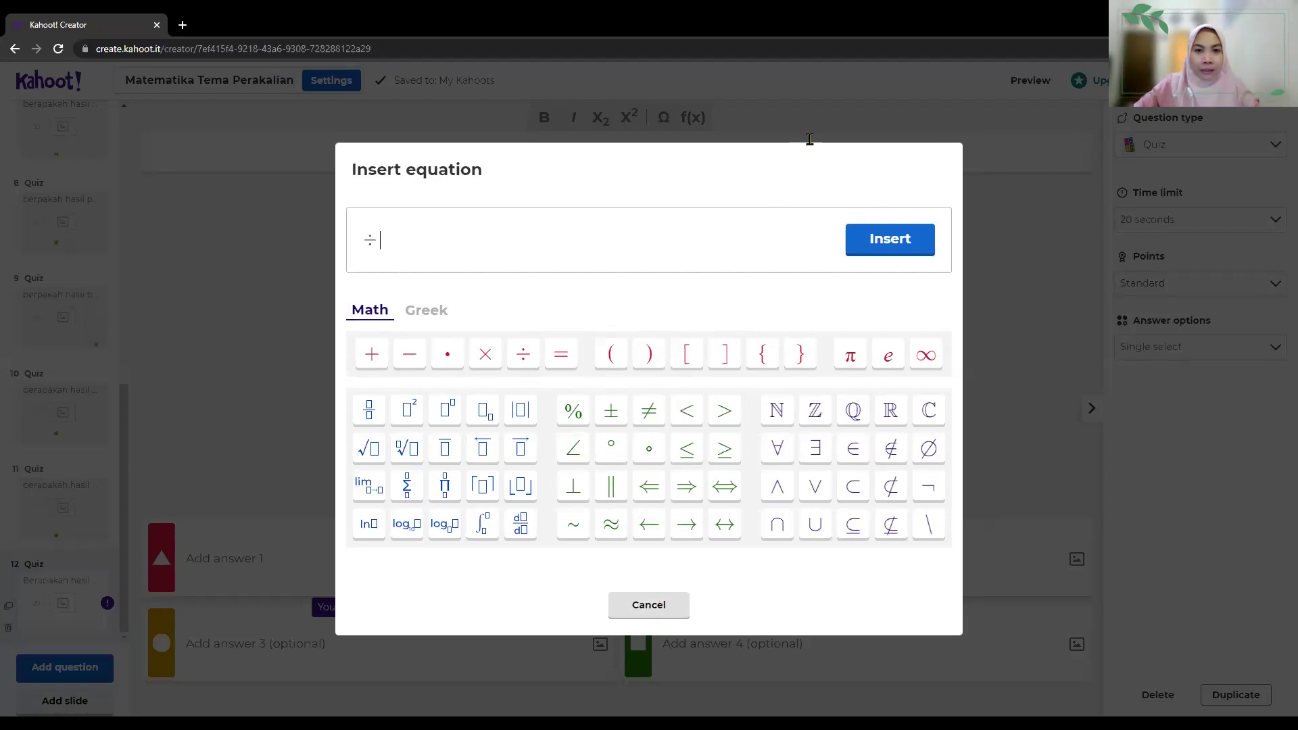
{"action": "left_click", "coordinate": [809, 139]}
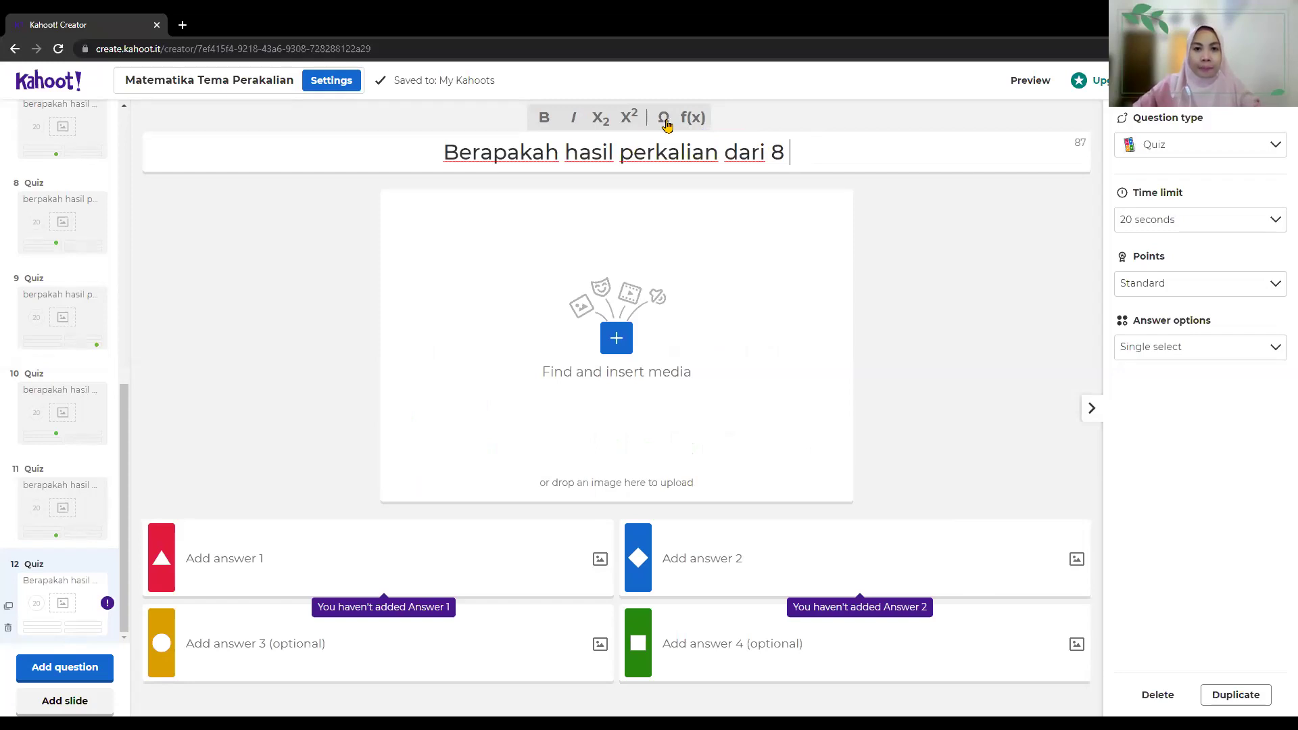
{"action": "left_click", "coordinate": [665, 119]}
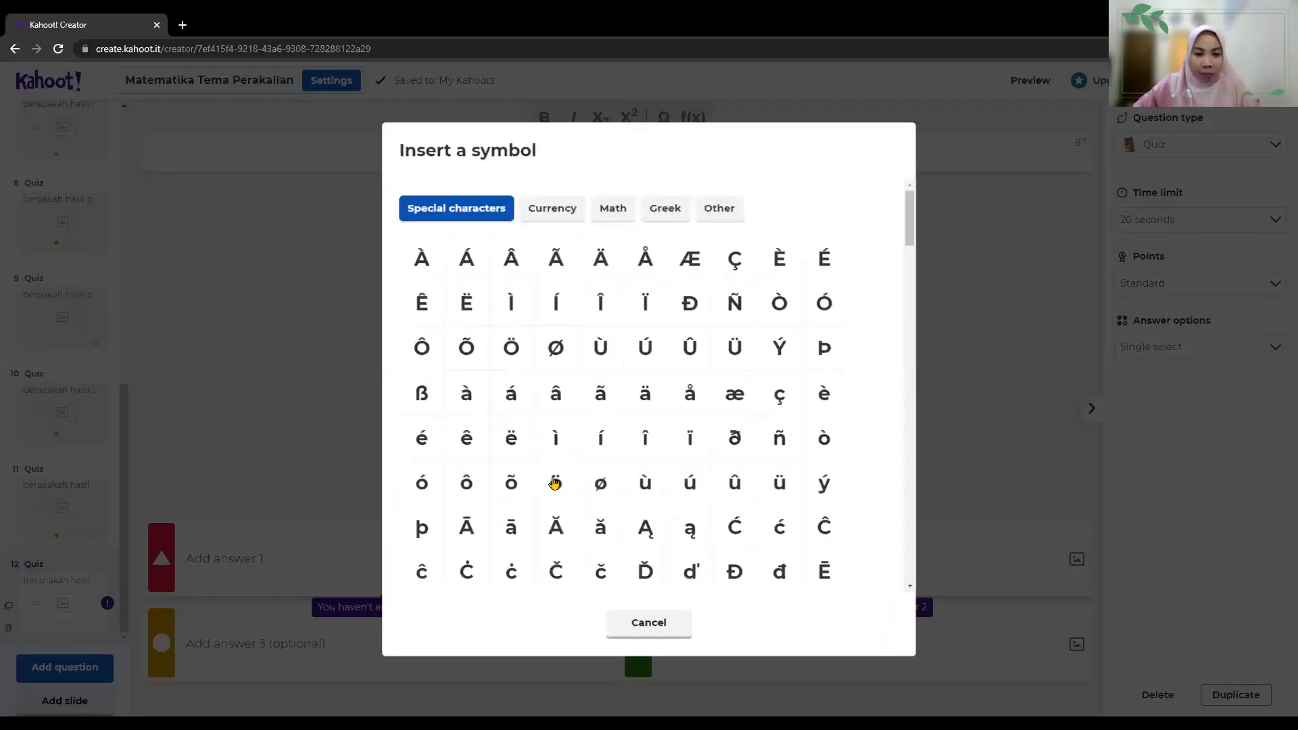
{"action": "scroll", "coordinate": [662, 625], "scroll_direction": "down", "scroll_amount": 5}
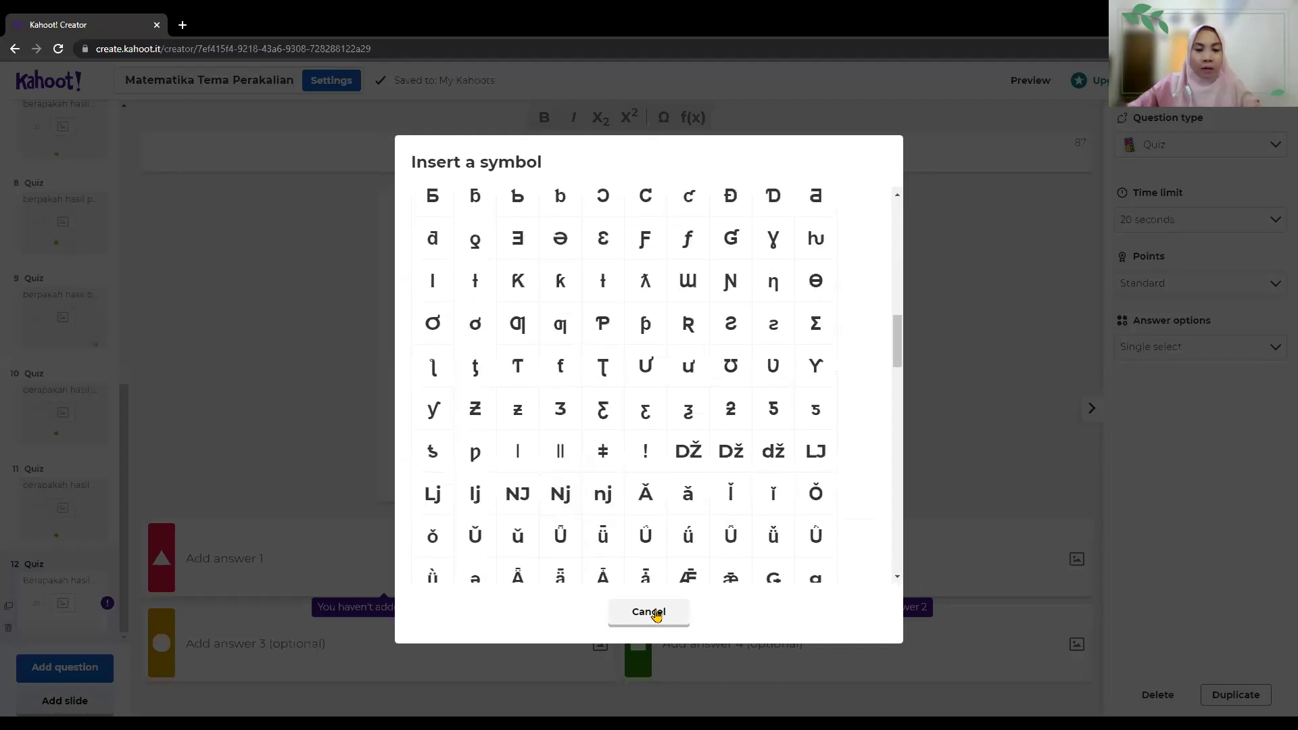
{"action": "left_click", "coordinate": [648, 614]}
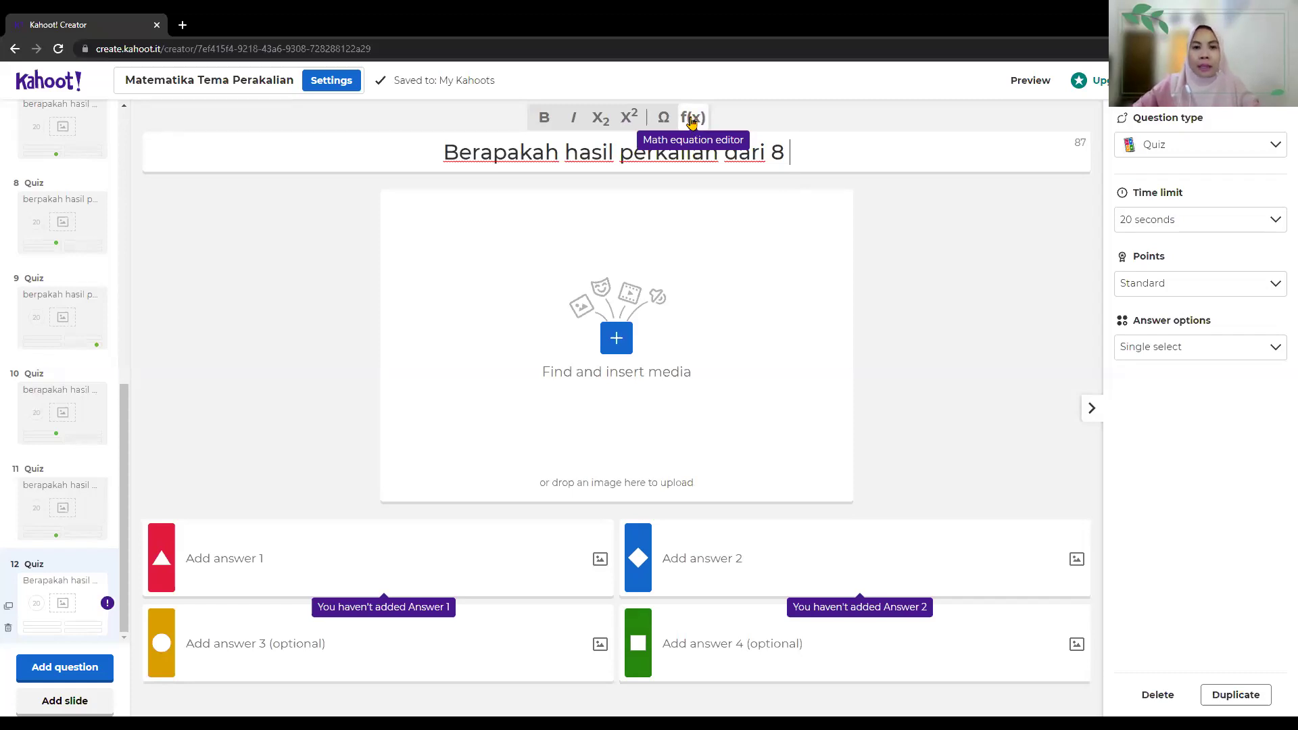
Step: Insert × and = from the math editor to finish the title '8 × 5 = ...?'
{"action": "left_click", "coordinate": [692, 120]}
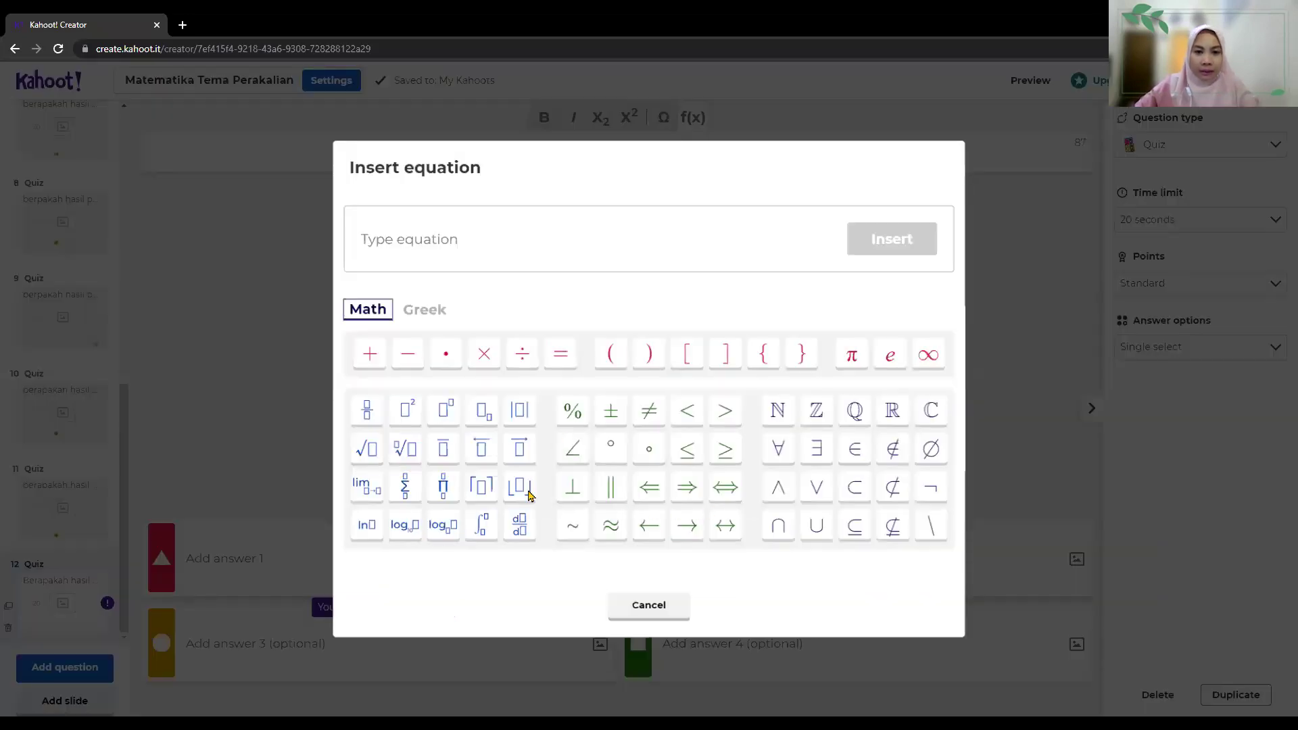
{"action": "left_click", "coordinate": [485, 358]}
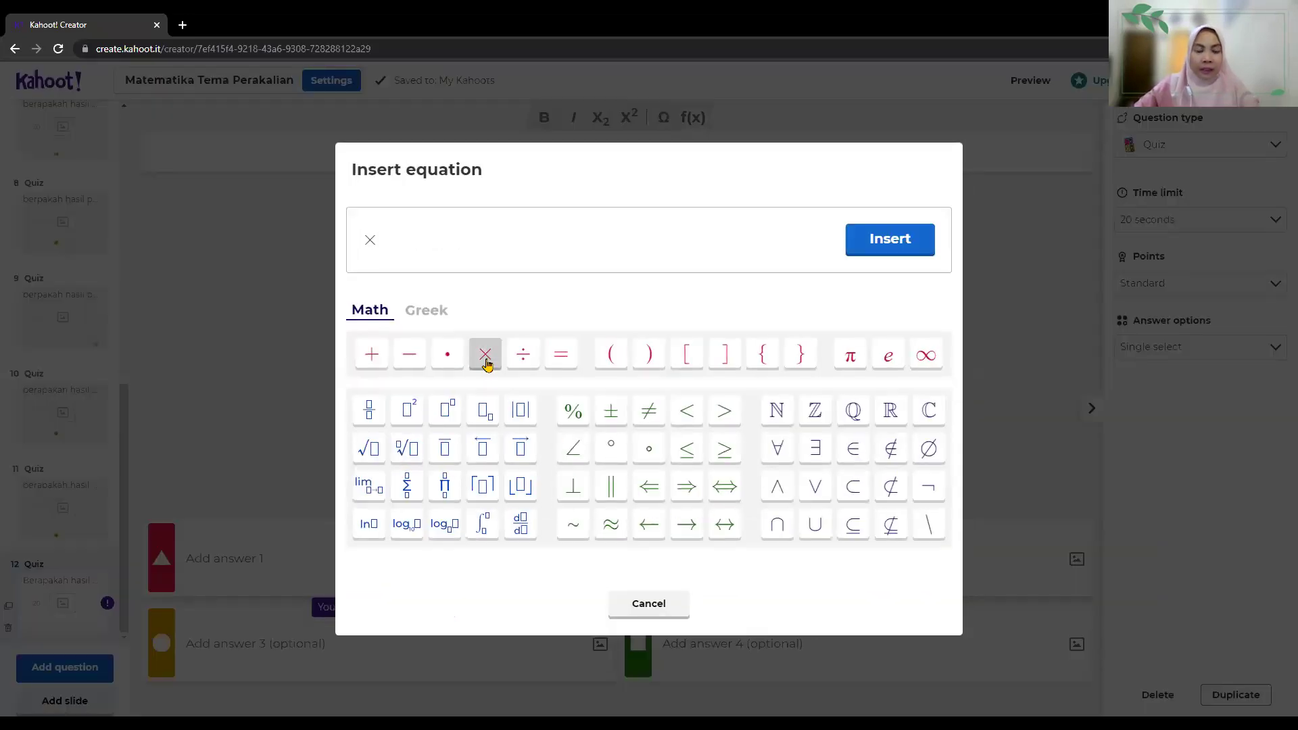
{"action": "left_click", "coordinate": [894, 243]}
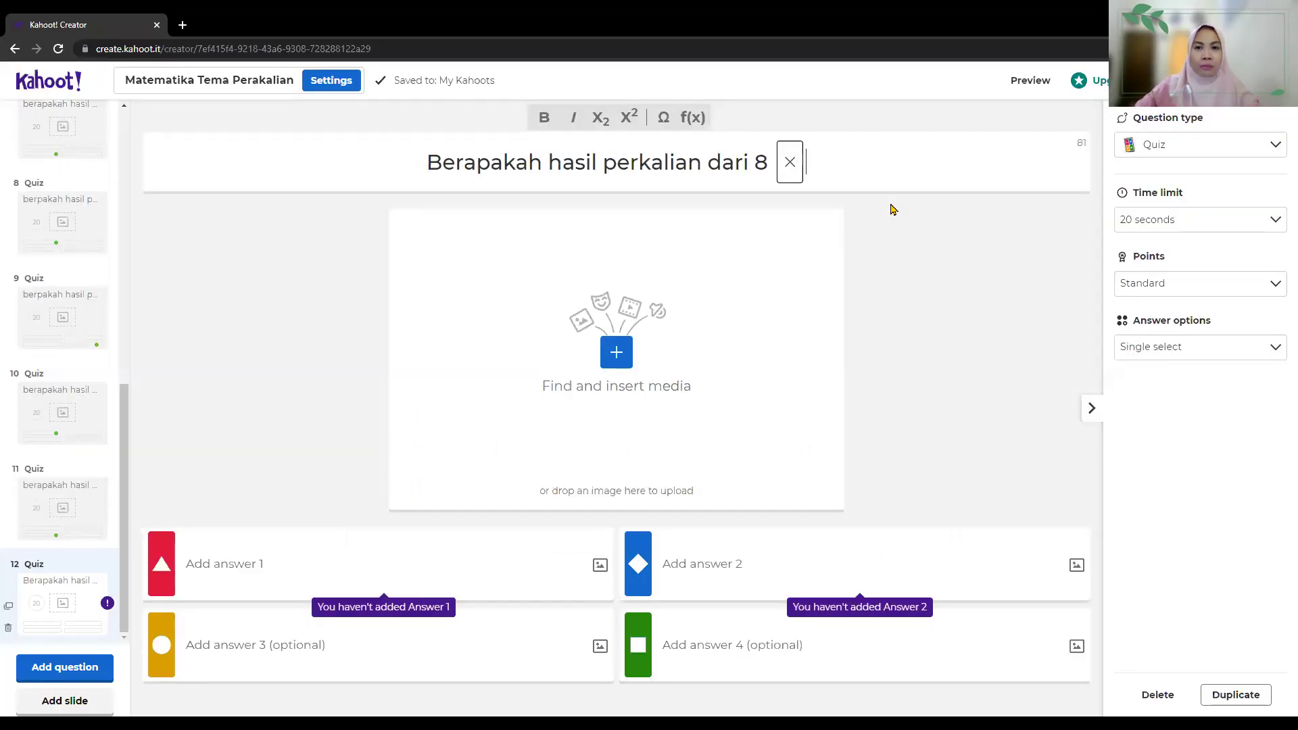
{"action": "type", "text": "5"}
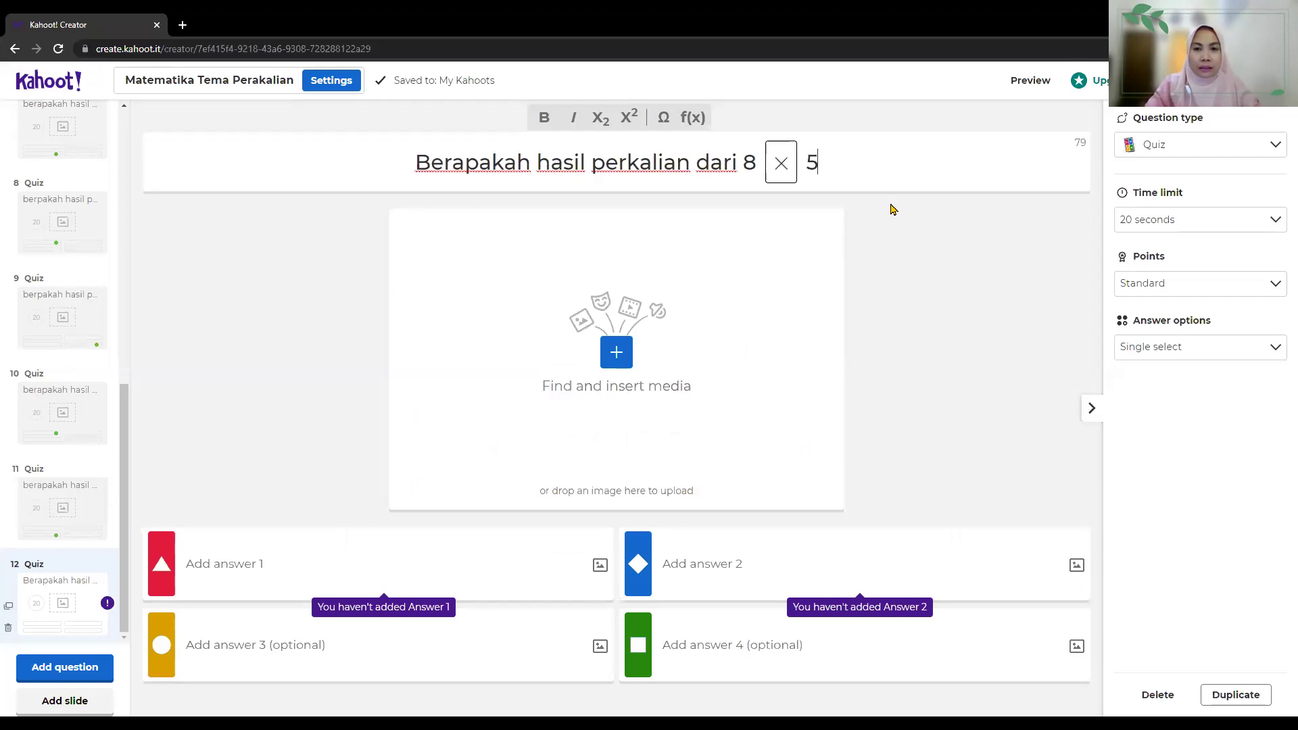
{"action": "left_click", "coordinate": [699, 119]}
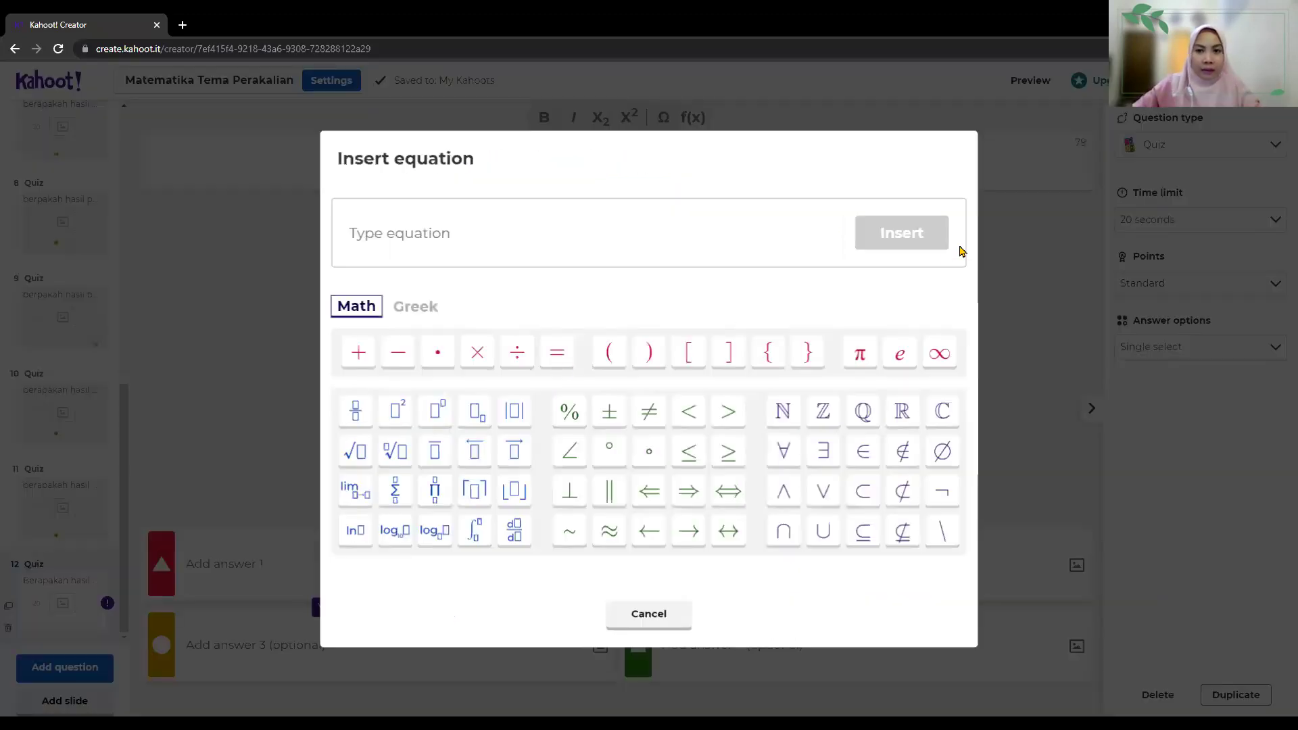
{"action": "type", "text": "="}
{"action": "left_click", "coordinate": [901, 245]}
{"action": "type", "text": "...?"}
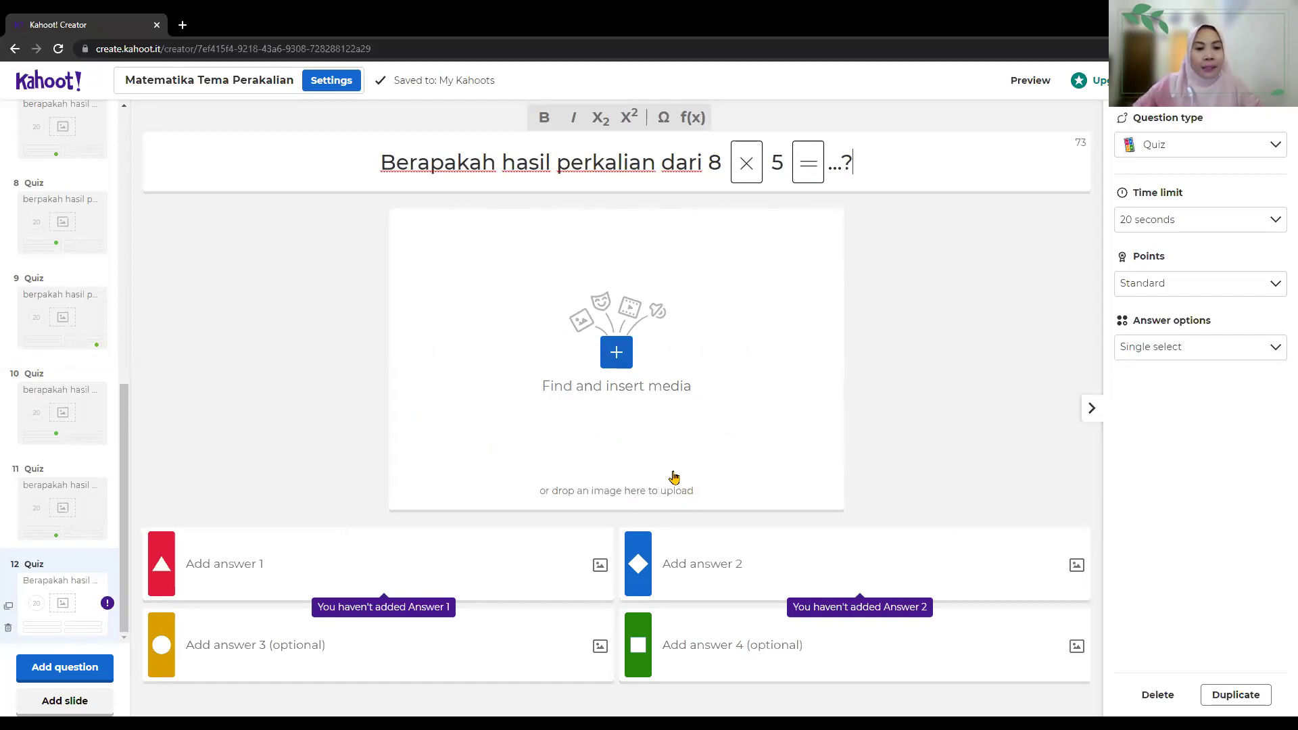
Step: Browse question 12's media options, skipping image upload and GIFs, and reach the read-aloud Audio panel
{"action": "left_click", "coordinate": [622, 355]}
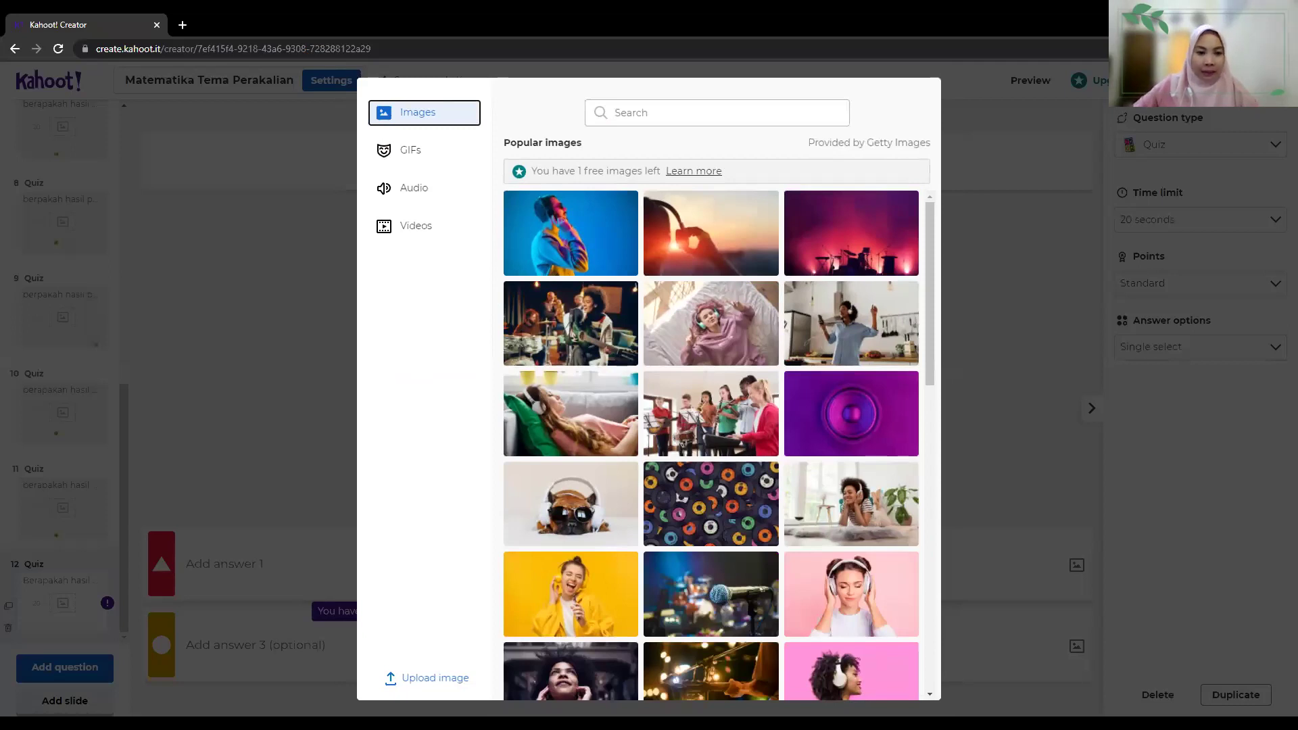
{"action": "left_click", "coordinate": [428, 687]}
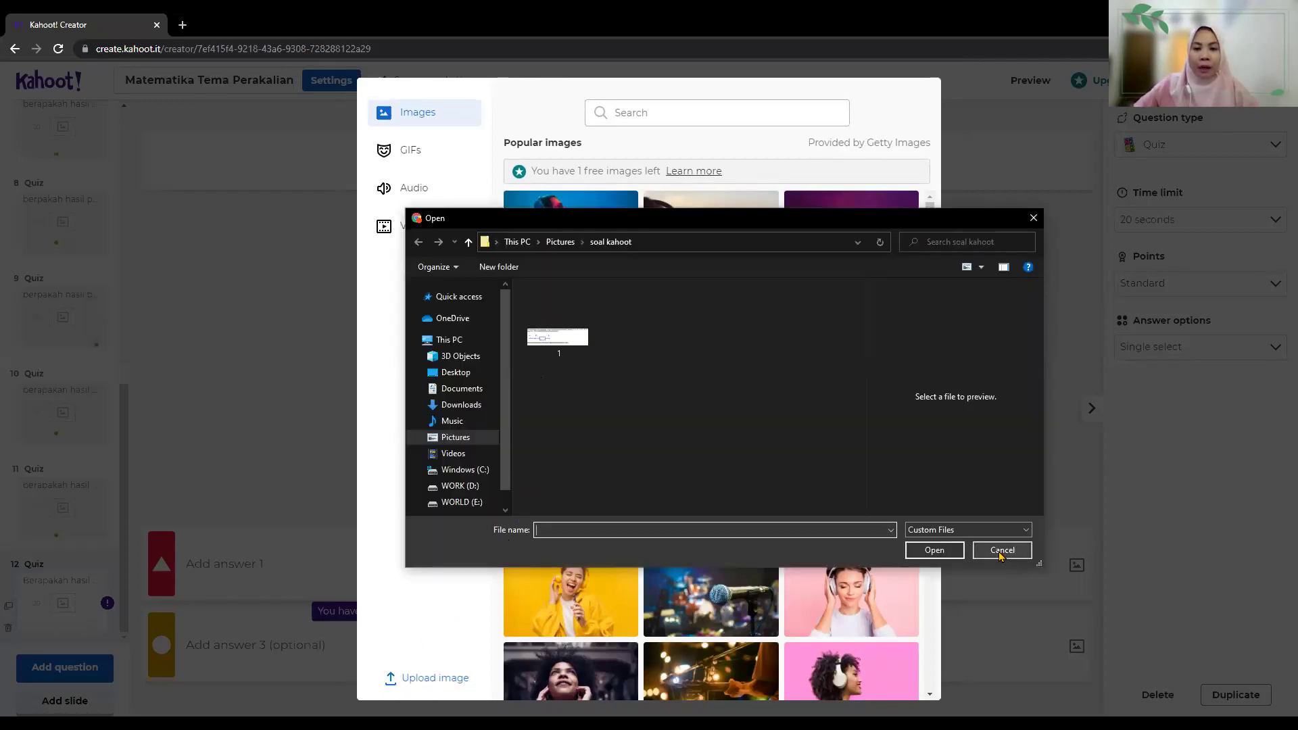
{"action": "key", "text": "Escape"}
{"action": "left_click", "coordinate": [409, 157]}
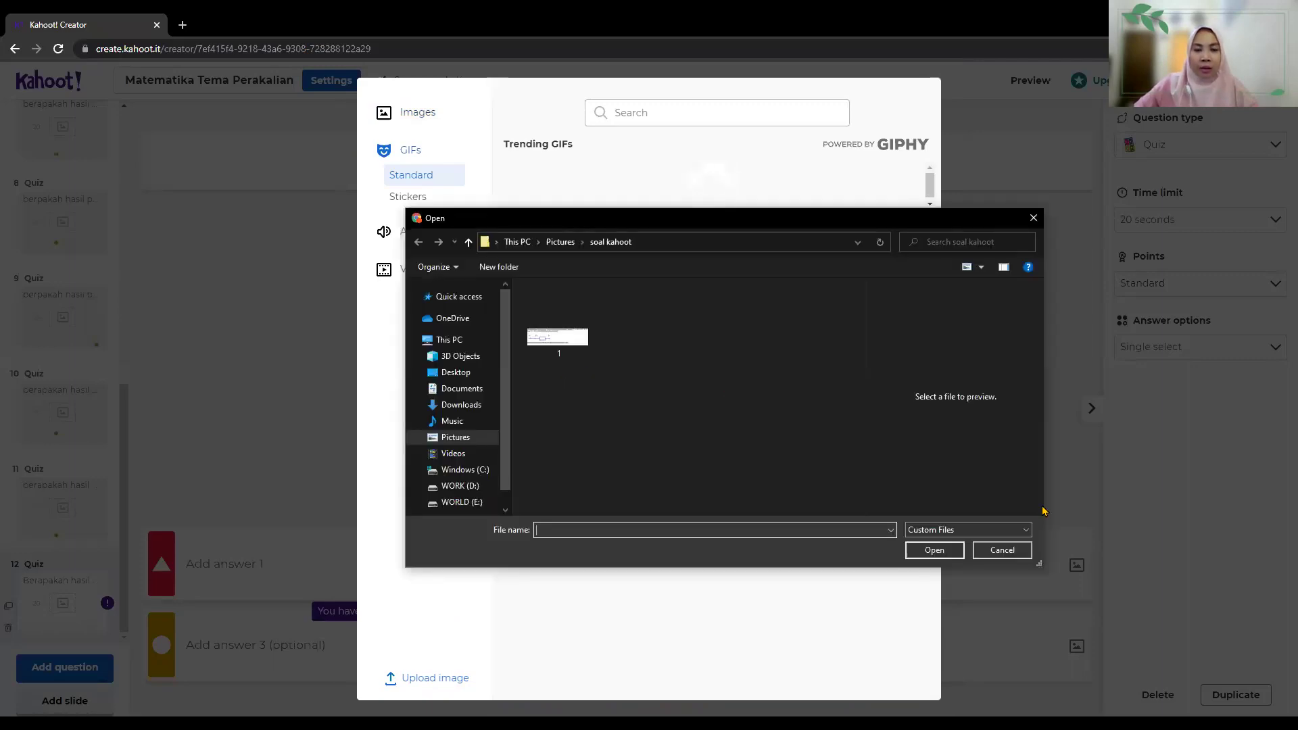
{"action": "key", "text": "Escape"}
{"action": "left_click", "coordinate": [396, 235]}
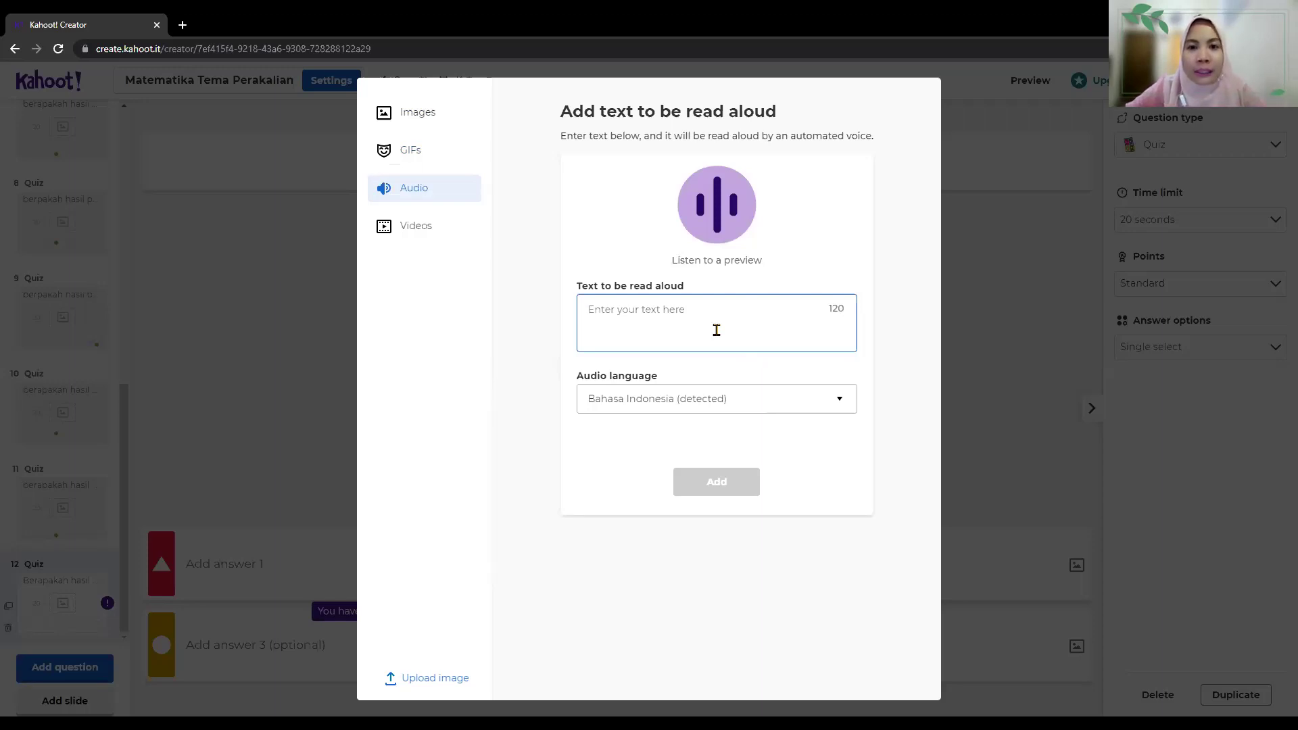
Step: Add read-aloud audio 'Berapakah hasil perkalian dari' to question 12, fixing typos before adding
{"action": "type", "text": "pe"}
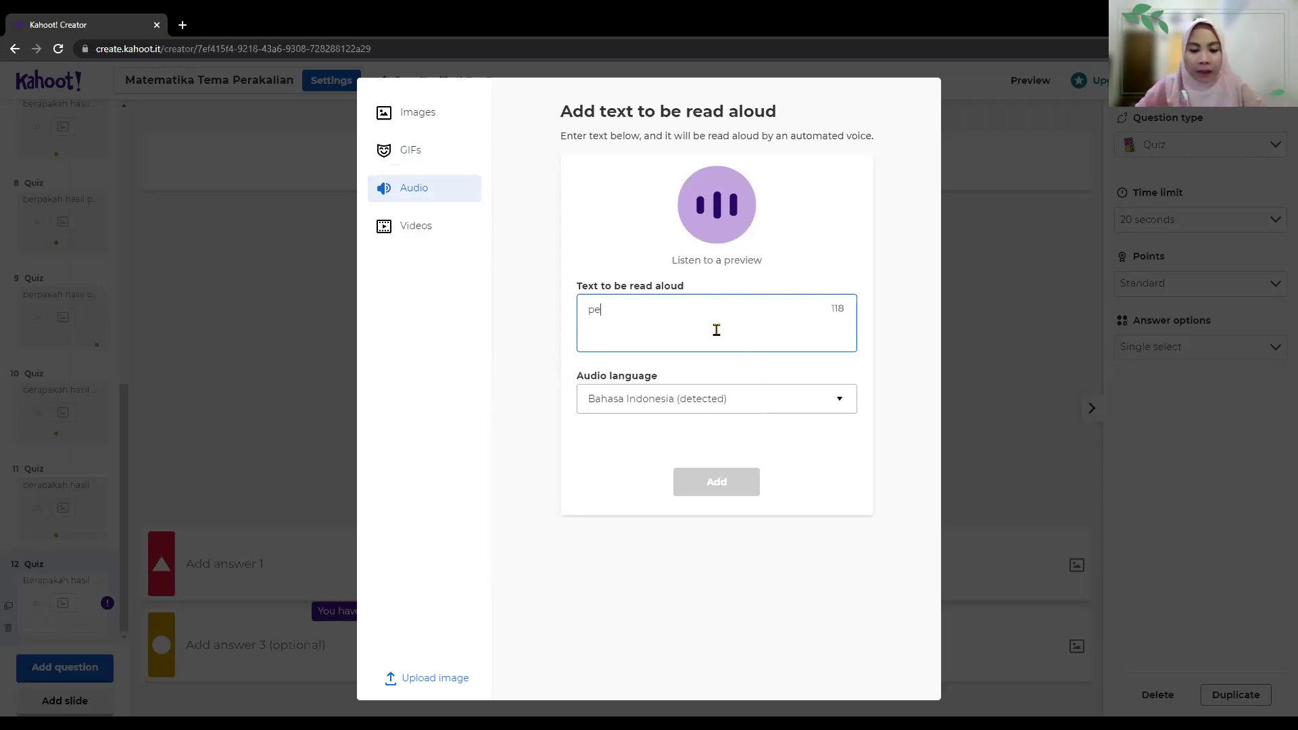
{"action": "type", "text": "rkalian"}
{"action": "key", "text": "BackSpace"}
{"action": "key", "text": "BackSpace"}
{"action": "key", "text": "BackSpace"}
{"action": "key", "text": "BackSpace"}
{"action": "key", "text": "BackSpace"}
{"action": "key", "text": "BackSpace"}
{"action": "key", "text": "BackSpace"}
{"action": "type", "text": "Be"}
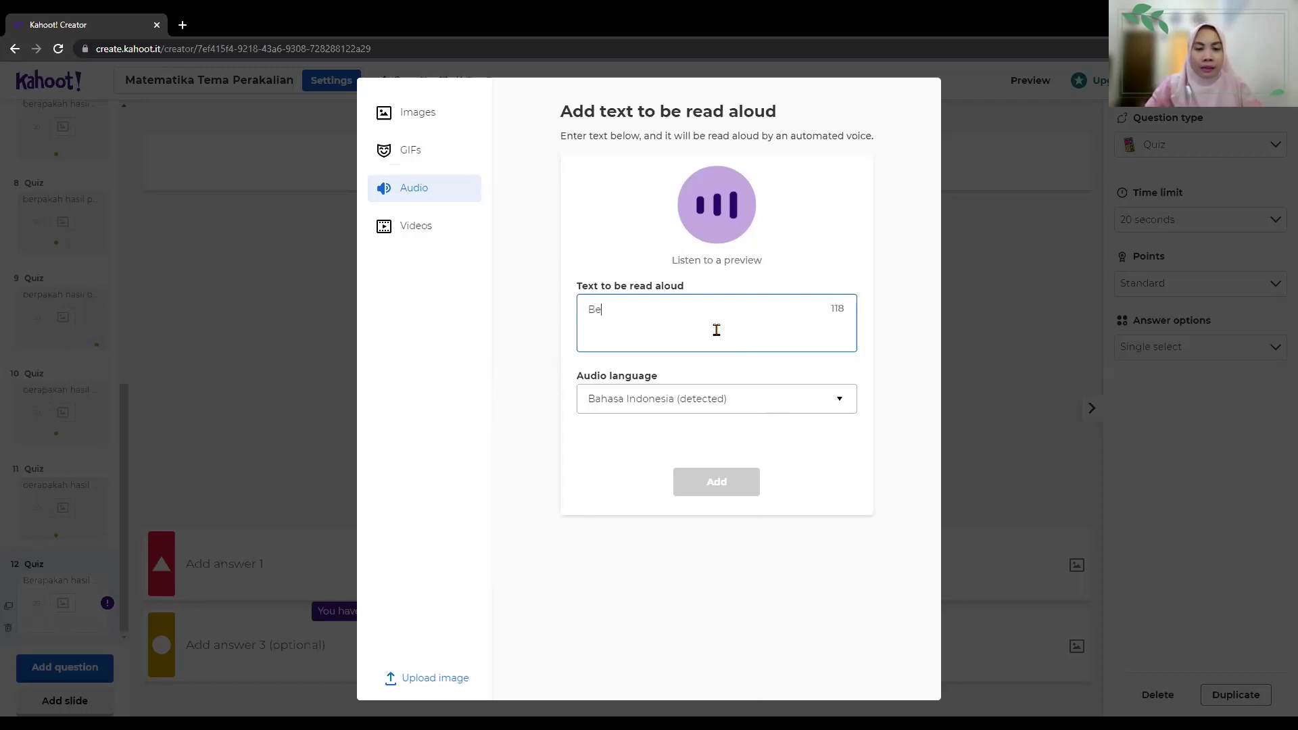
{"action": "type", "text": "rapakah sai"}
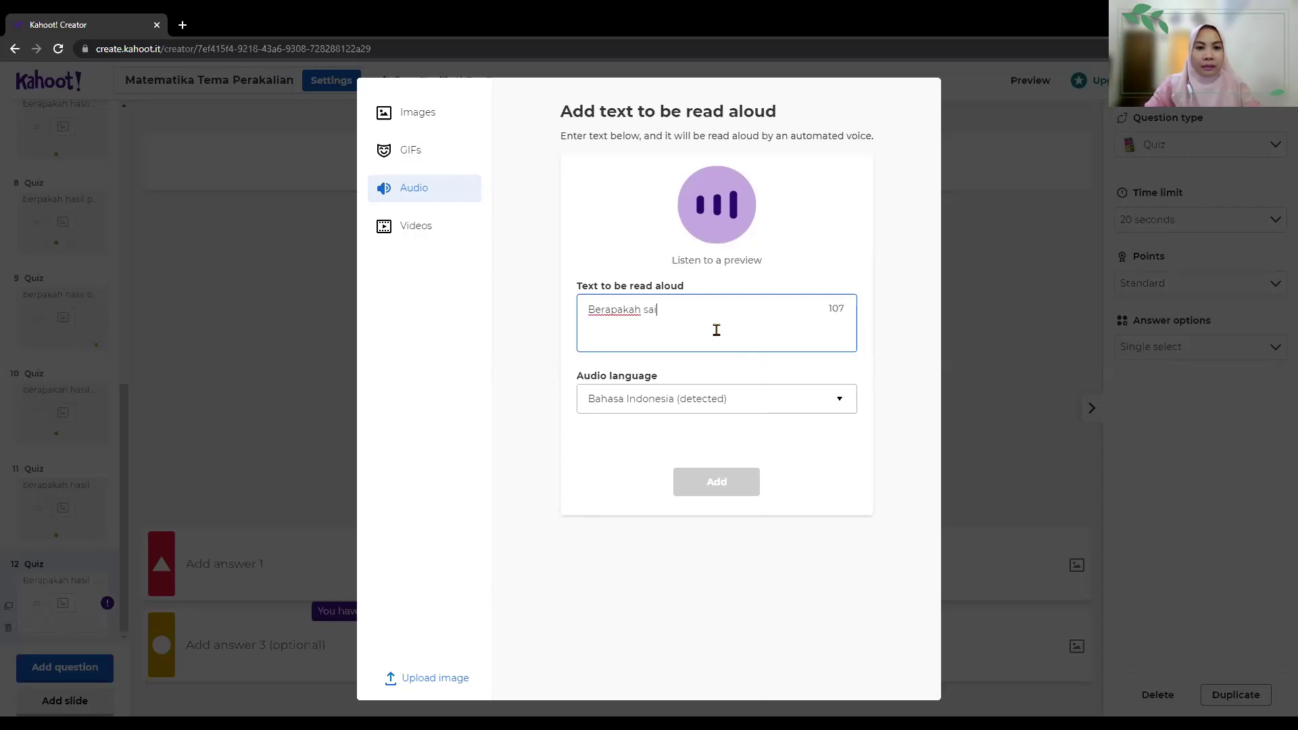
{"action": "key", "text": "BackSpace"}
{"action": "key", "text": "BackSpace"}
{"action": "key", "text": "BackSpace"}
{"action": "type", "text": "hasi"}
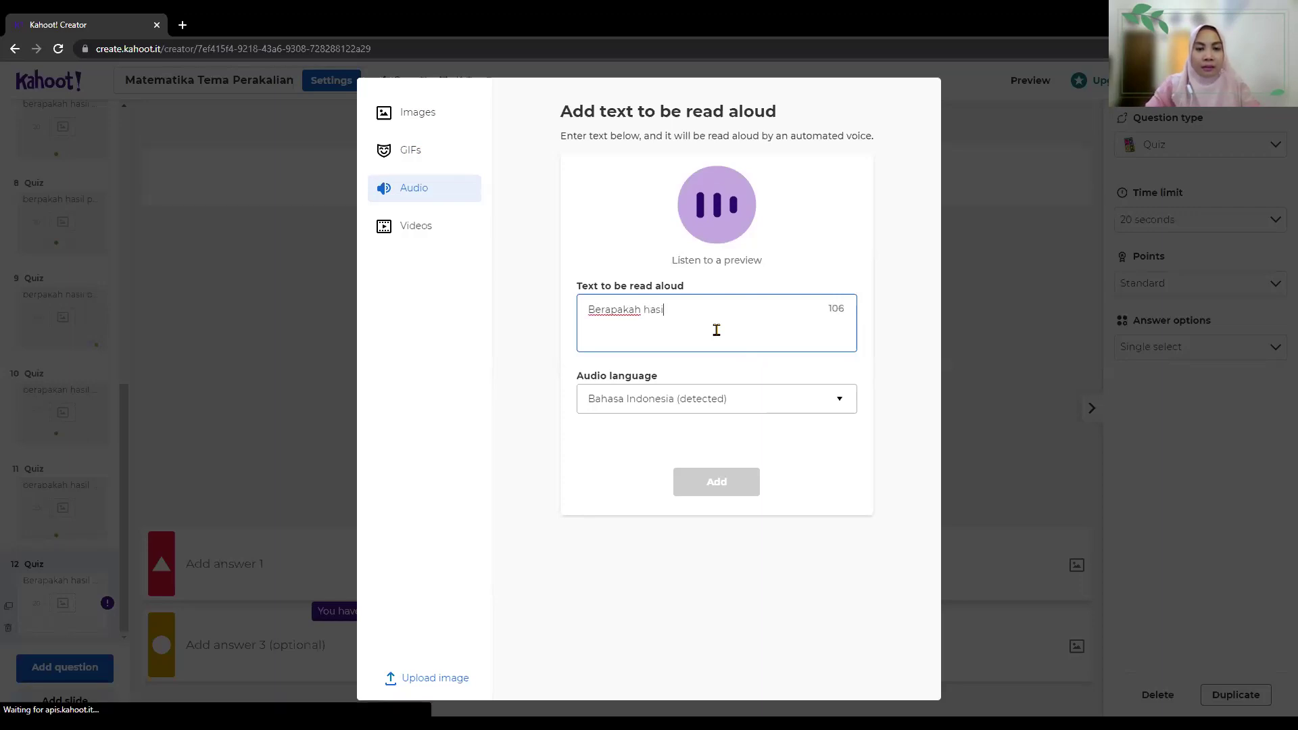
{"action": "type", "text": "l perkalian dar"}
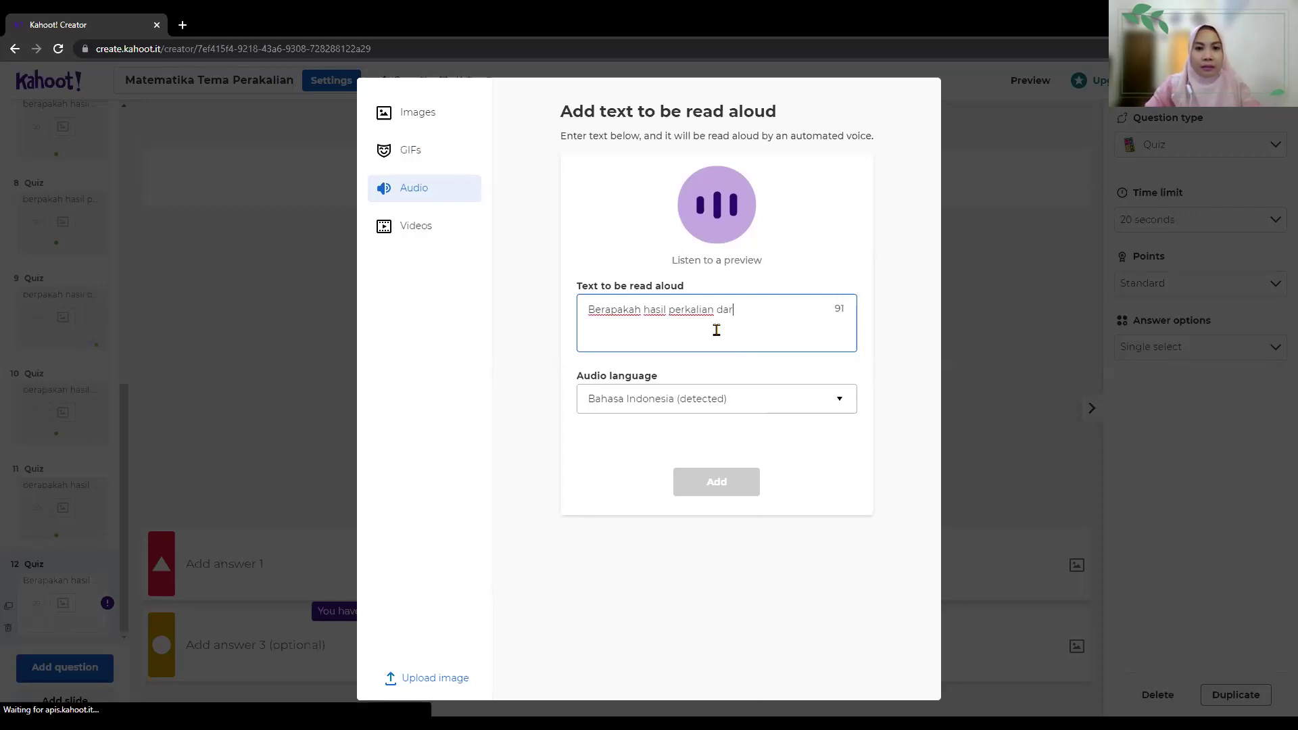
{"action": "type", "text": "i 6 "}
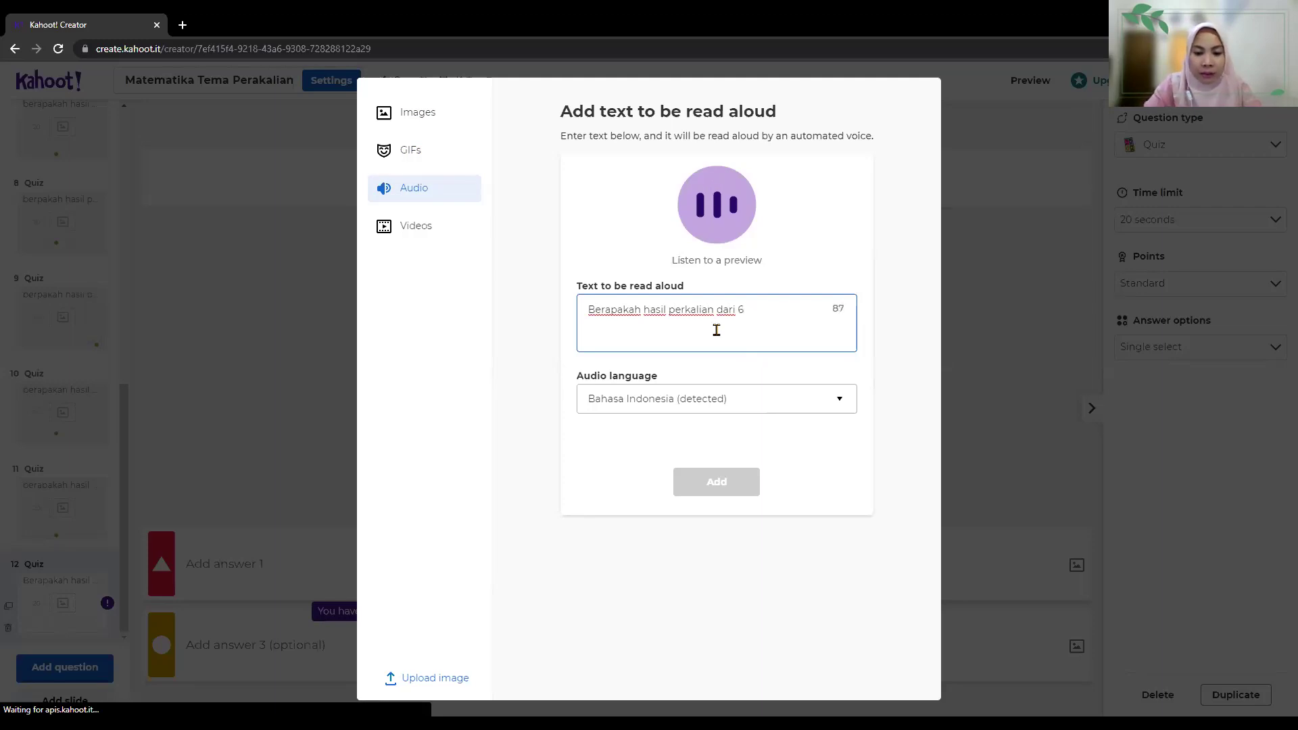
{"action": "type", "text": "x"}
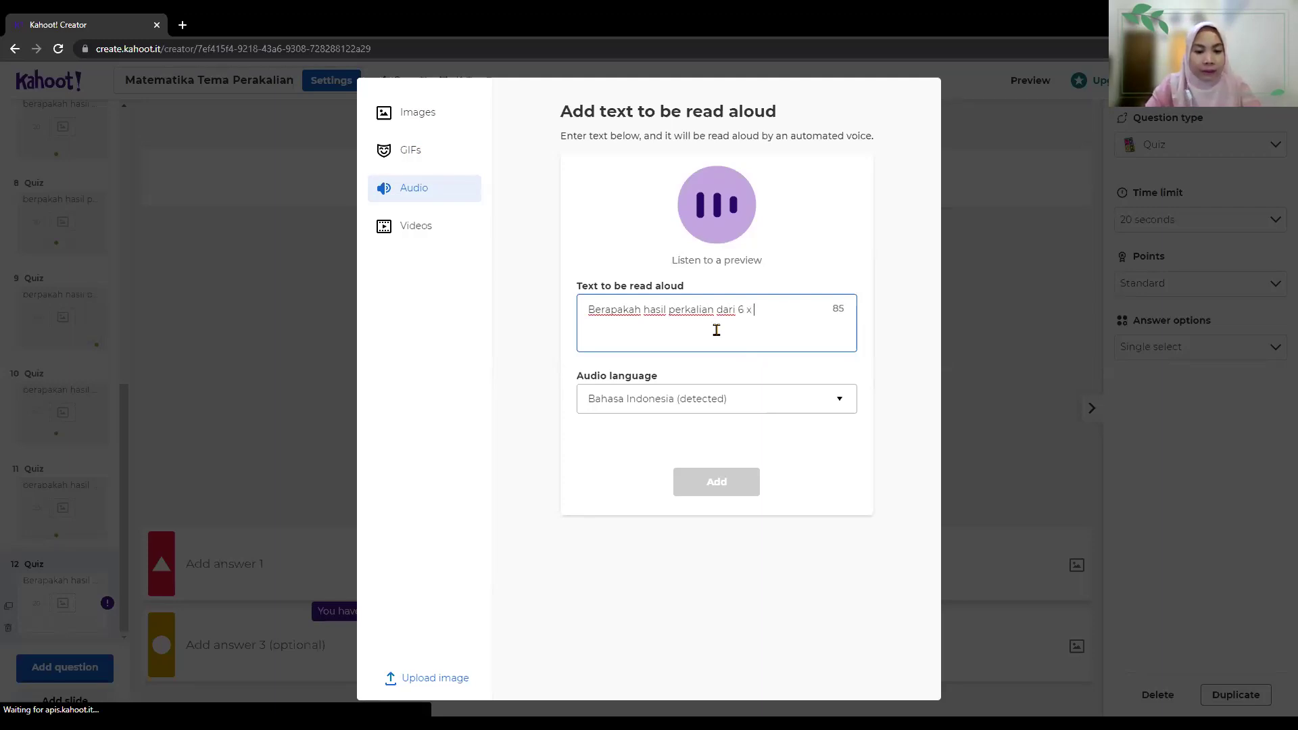
{"action": "left_click_drag", "start_coordinate": [867, 107], "coordinate": [869, 275]}
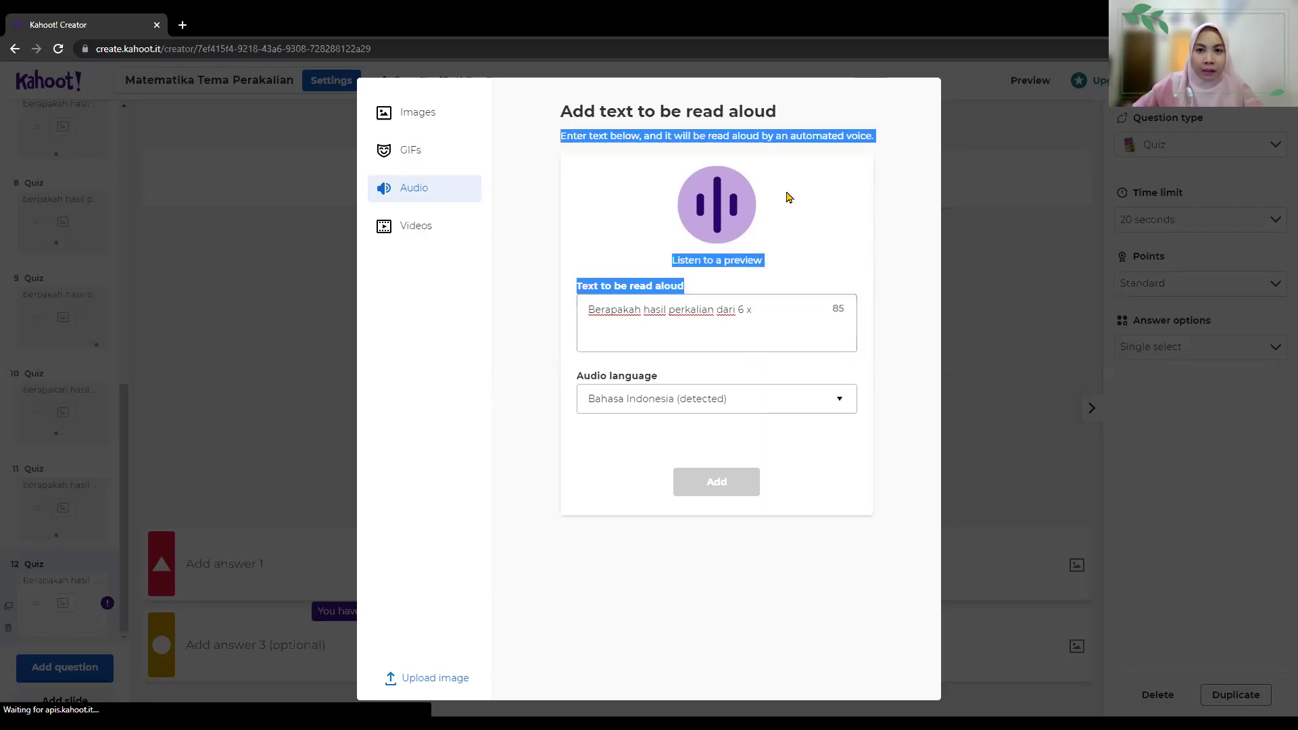
{"action": "left_click", "coordinate": [777, 307]}
{"action": "key", "text": "BackSpace"}
{"action": "key", "text": "BackSpace"}
{"action": "key", "text": "BackSpace"}
{"action": "key", "text": "BackSpace"}
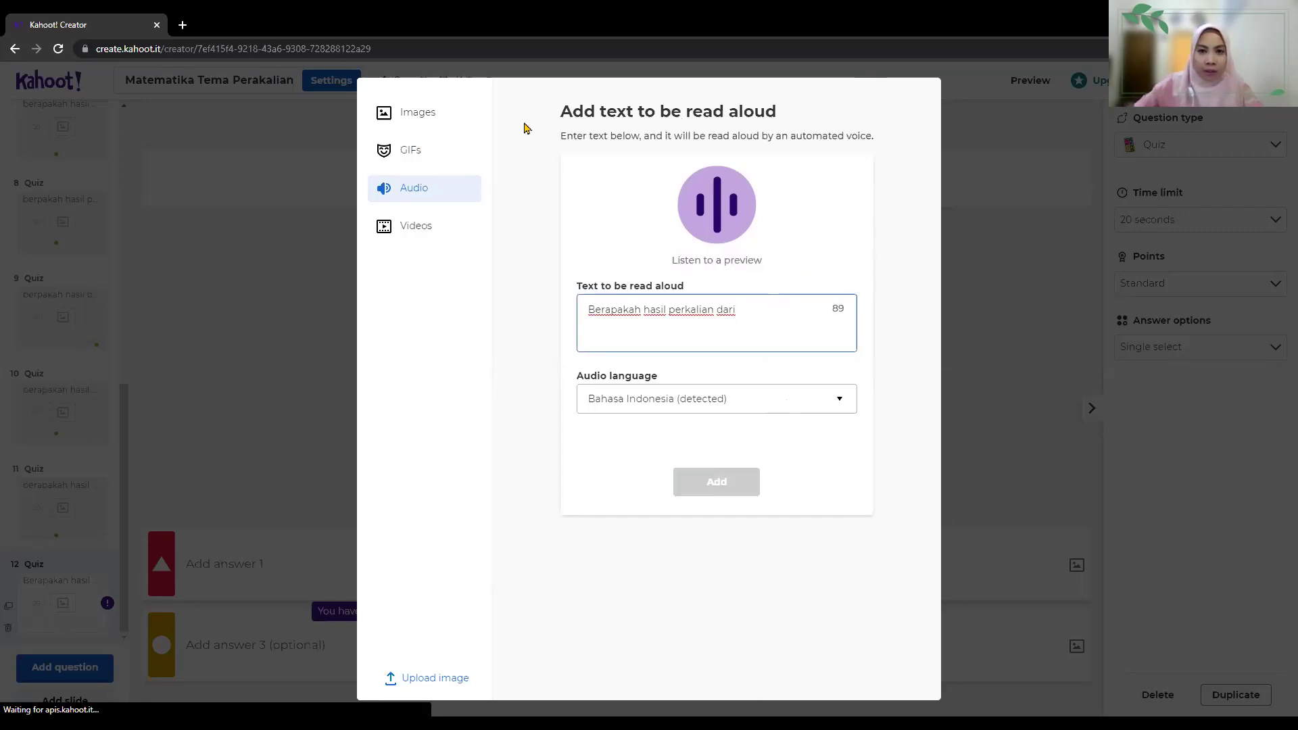
{"action": "left_click", "coordinate": [449, 705]}
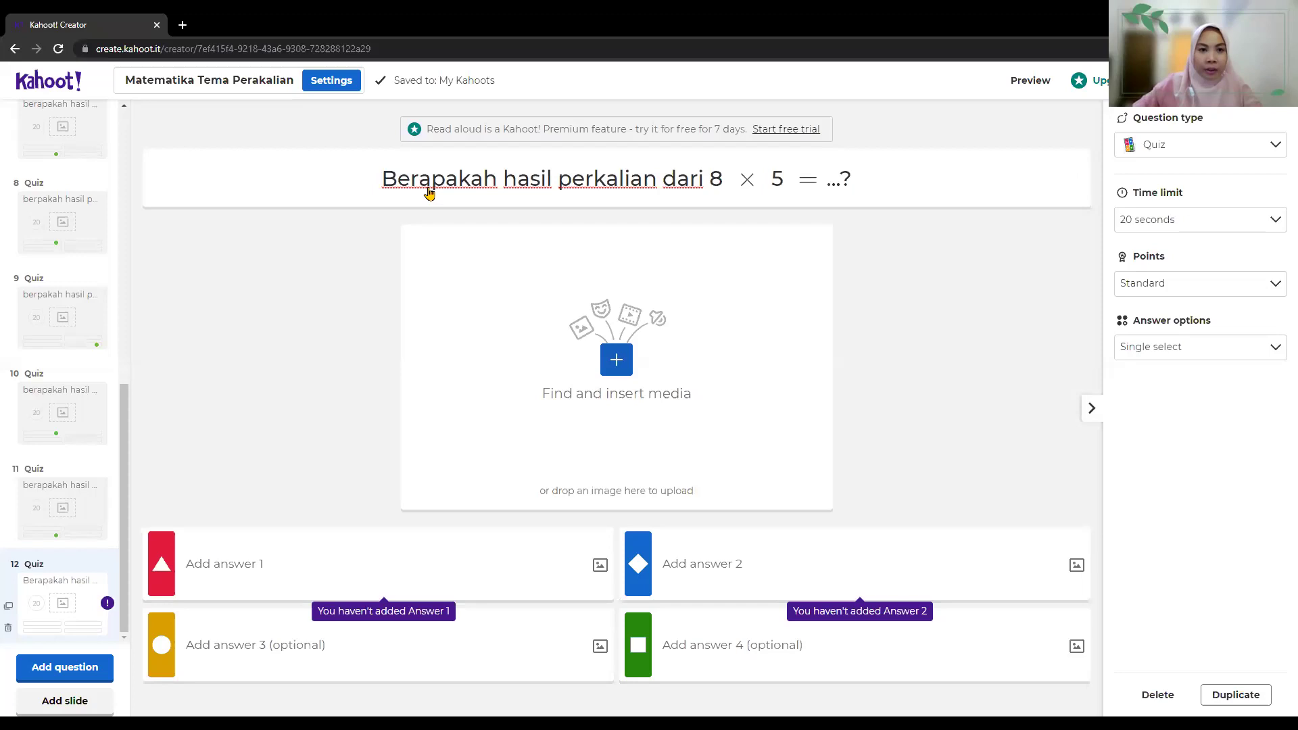
{"action": "left_click", "coordinate": [616, 359]}
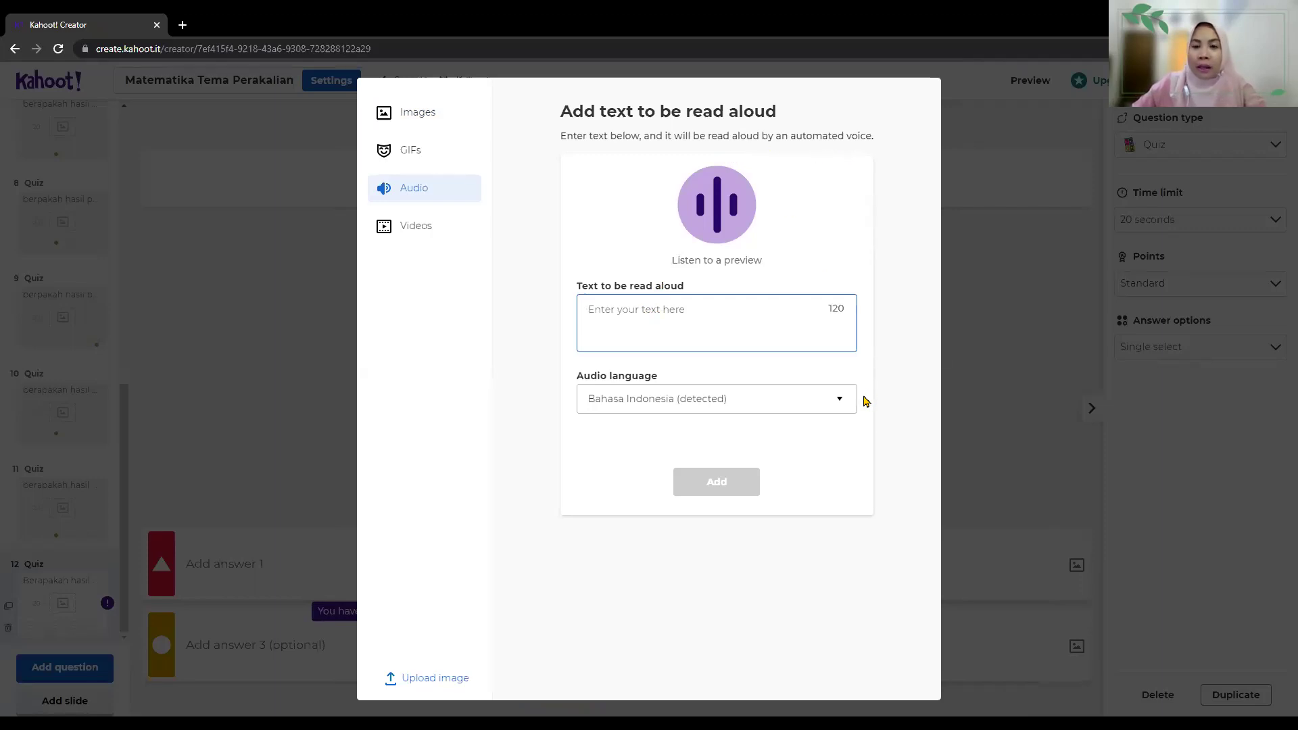
Step: Keep Bahasa Indonesia as audio language, check the Videos tab, then close the media window unchanged
{"action": "left_click", "coordinate": [844, 406]}
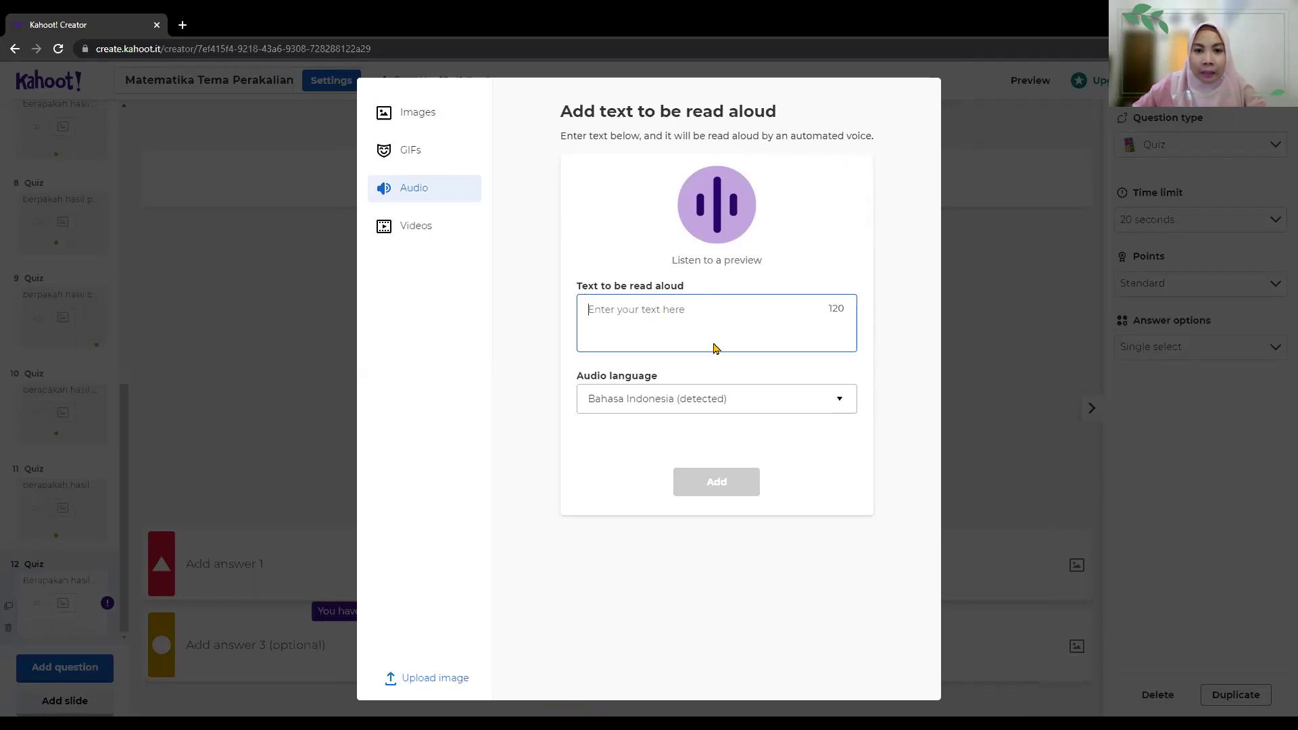
{"action": "left_click", "coordinate": [682, 406]}
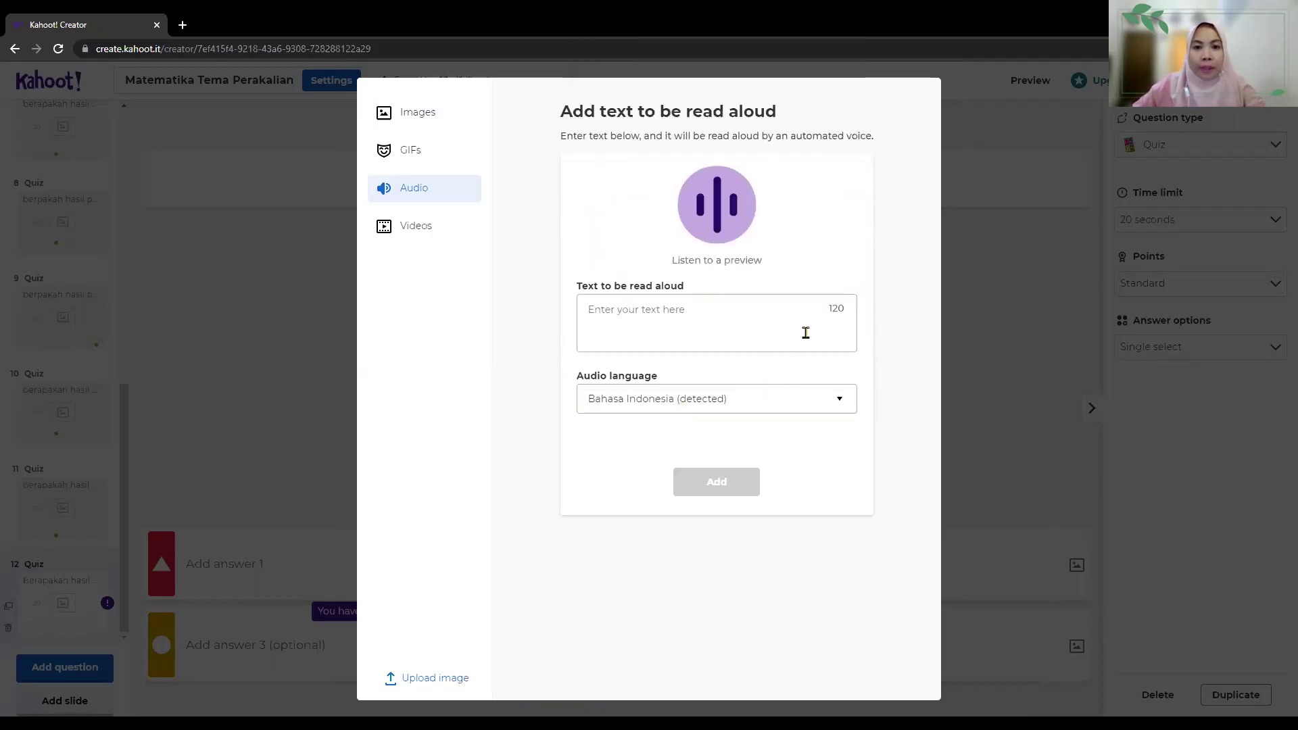
{"action": "left_click", "coordinate": [837, 315]}
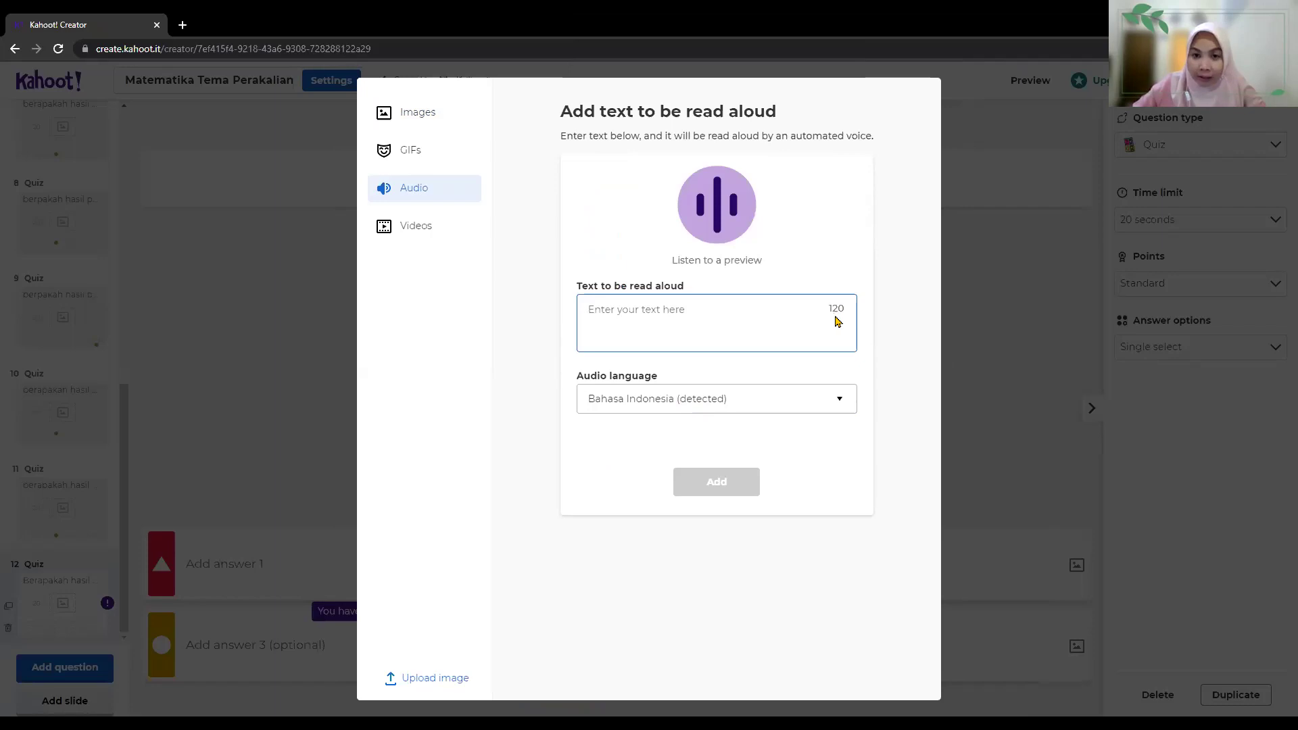
{"action": "left_click", "coordinate": [408, 229]}
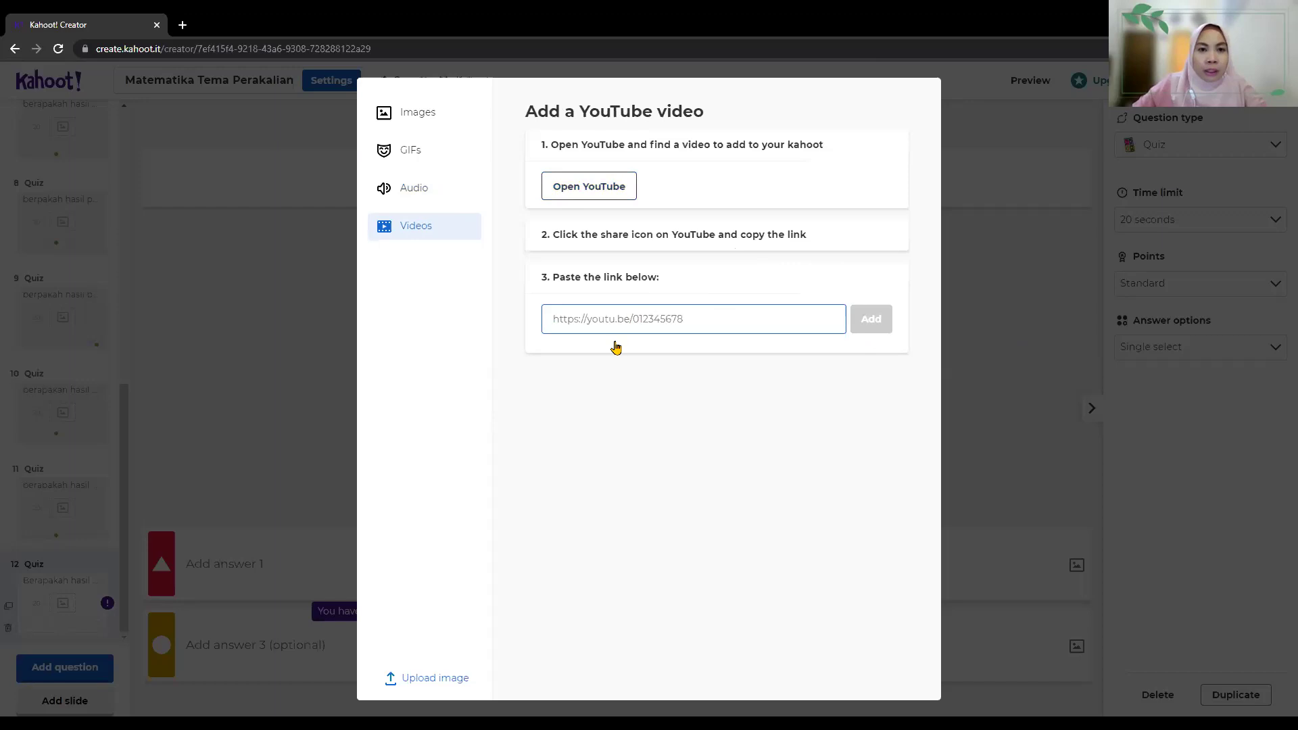
{"action": "key", "text": "Escape"}
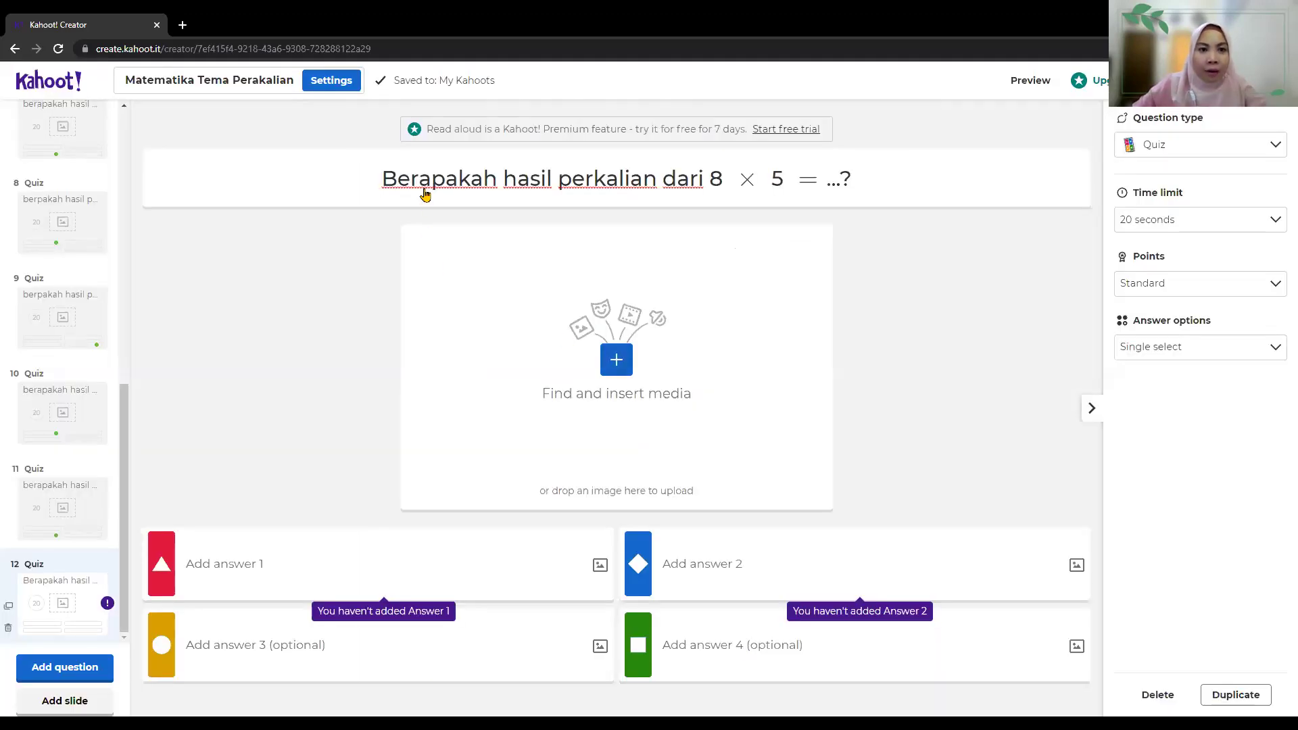
Step: Attach Bahasa Indonesia read-aloud audio 'berapakah hasil perkalian dari 8 x 5' to question 12
{"action": "left_click", "coordinate": [669, 336]}
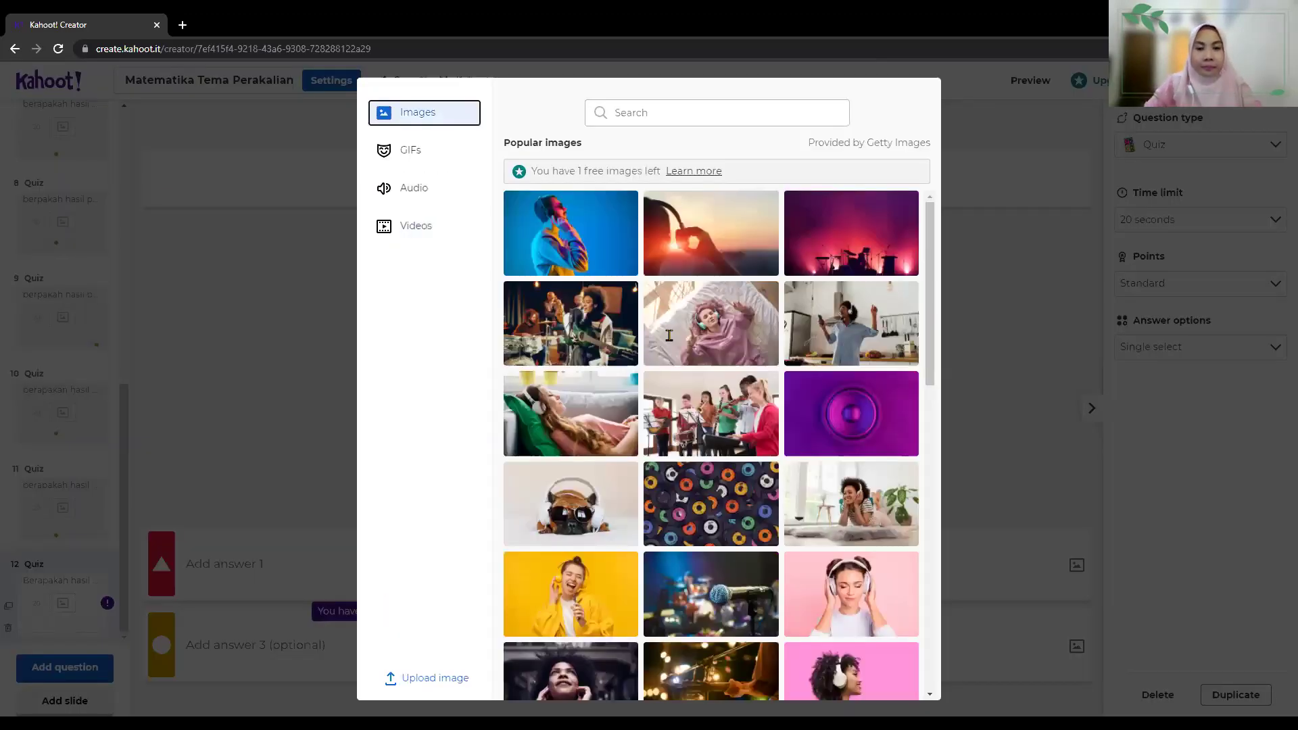
{"action": "type", "text": "berapakah perk"}
{"action": "key", "text": "BackSpace"}
{"action": "key", "text": "BackSpace"}
{"action": "key", "text": "BackSpace"}
{"action": "key", "text": "BackSpace"}
{"action": "type", "text": "hasil perkalian dari 8 x5"}
{"action": "key", "text": "BackSpace"}
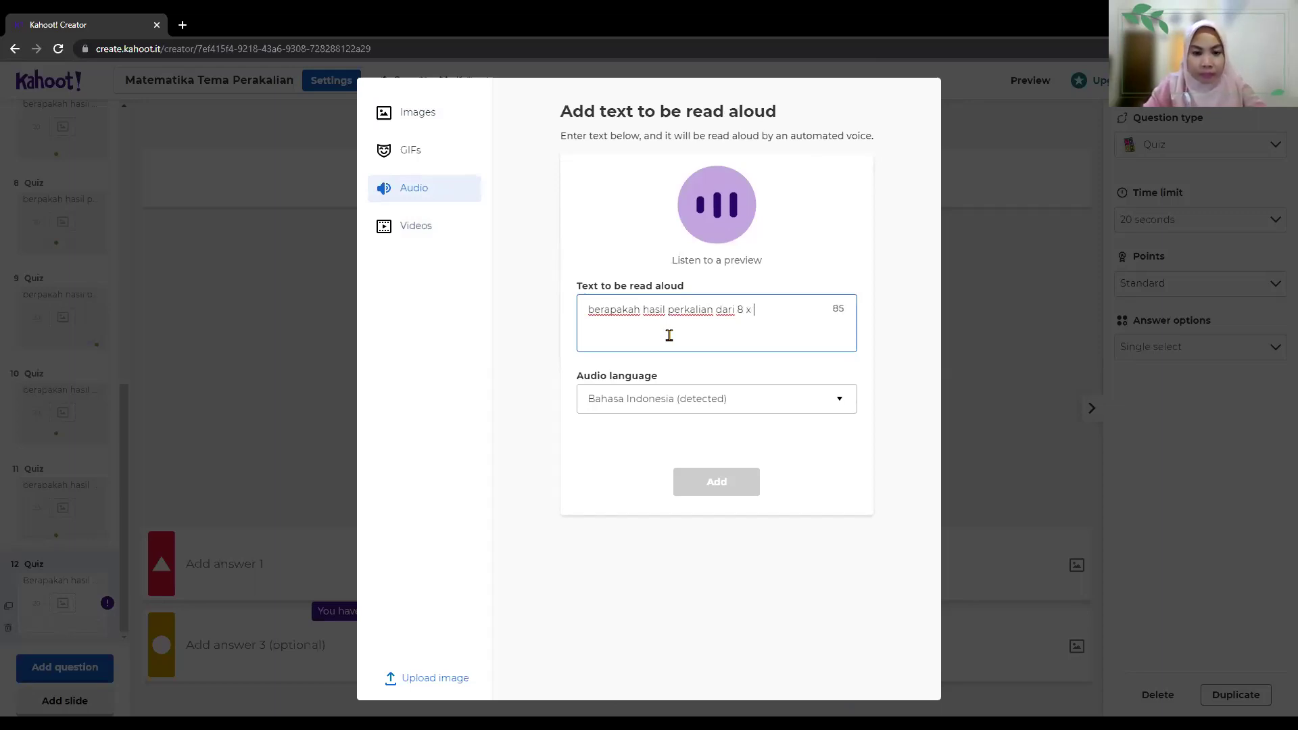
{"action": "type", "text": "5 0"}
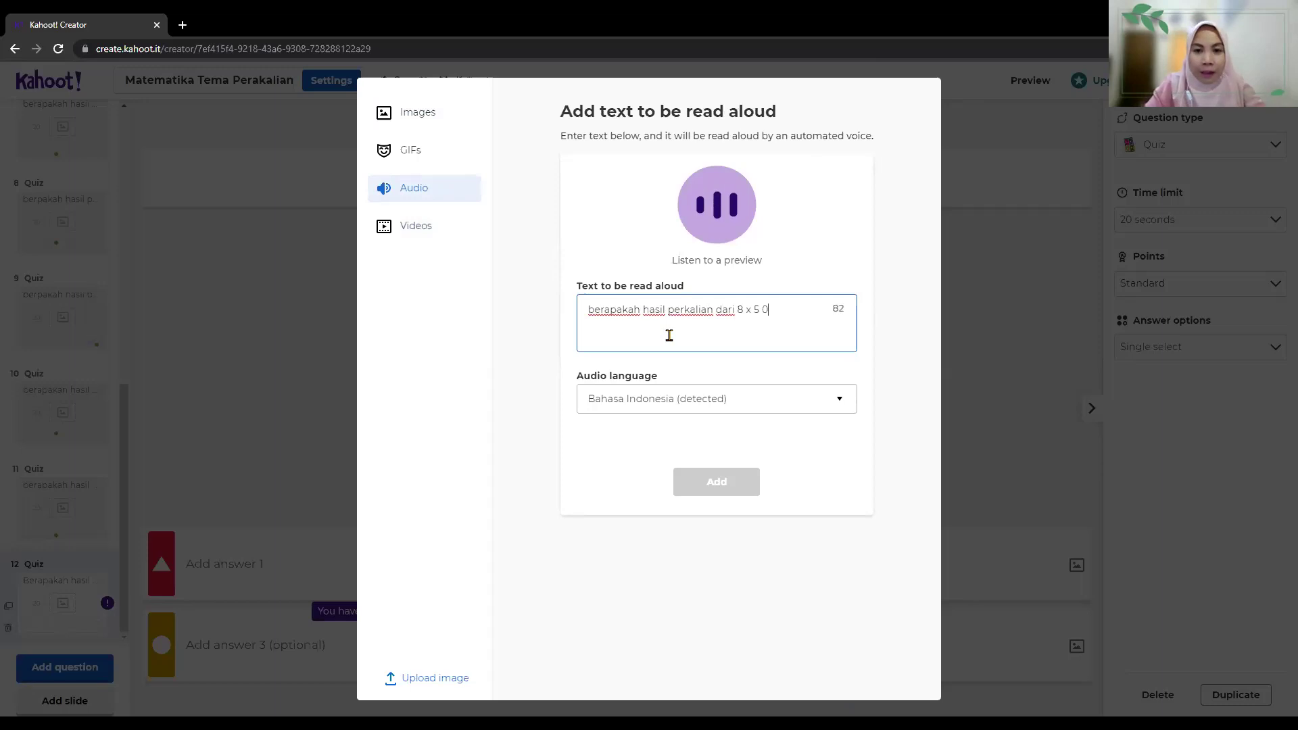
{"action": "key", "text": "BackSpace"}
{"action": "type", "text": "...."}
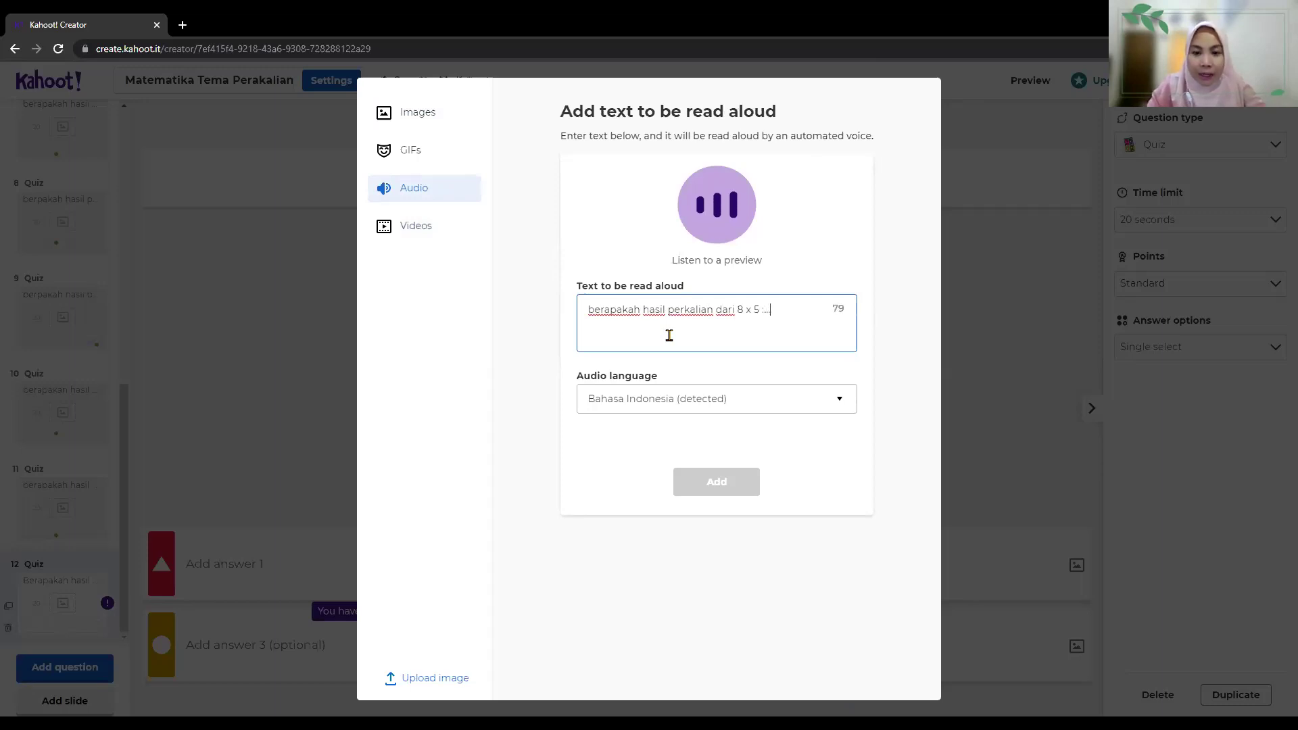
{"action": "key", "text": "BackSpace"}
{"action": "key", "text": "BackSpace"}
{"action": "type", "text": "?"}
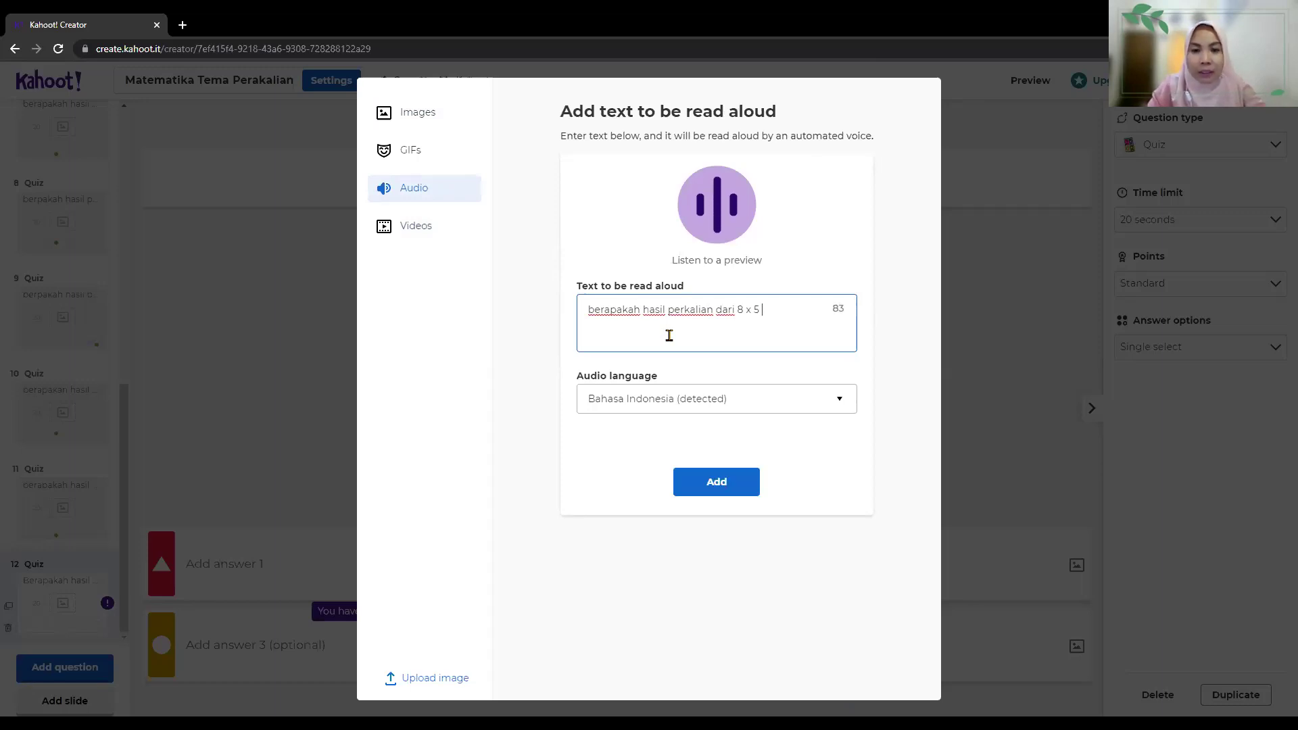
{"action": "key", "text": "BackSpace"}
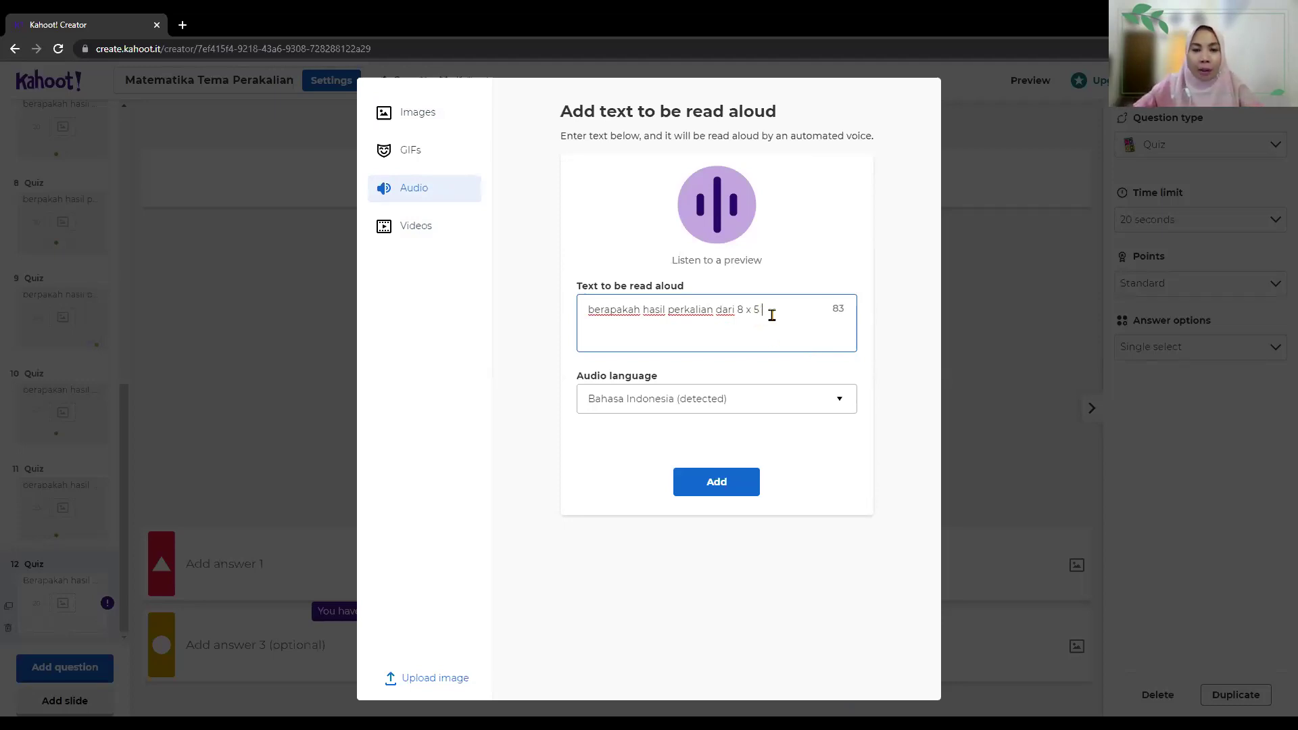
{"action": "left_click", "coordinate": [727, 489]}
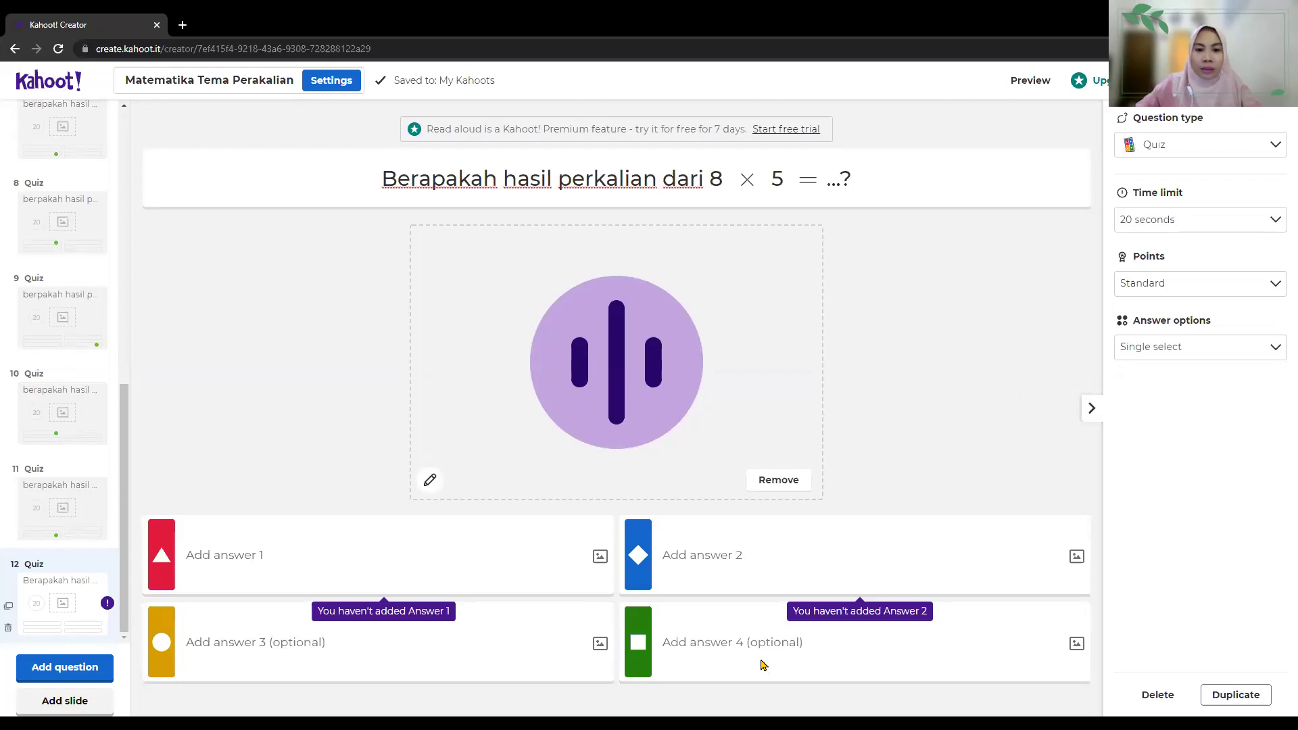
Step: Enter answers 30 (first), 40 (second), 35 (third) and 90 (fourth) for question 12
{"action": "left_click", "coordinate": [219, 557]}
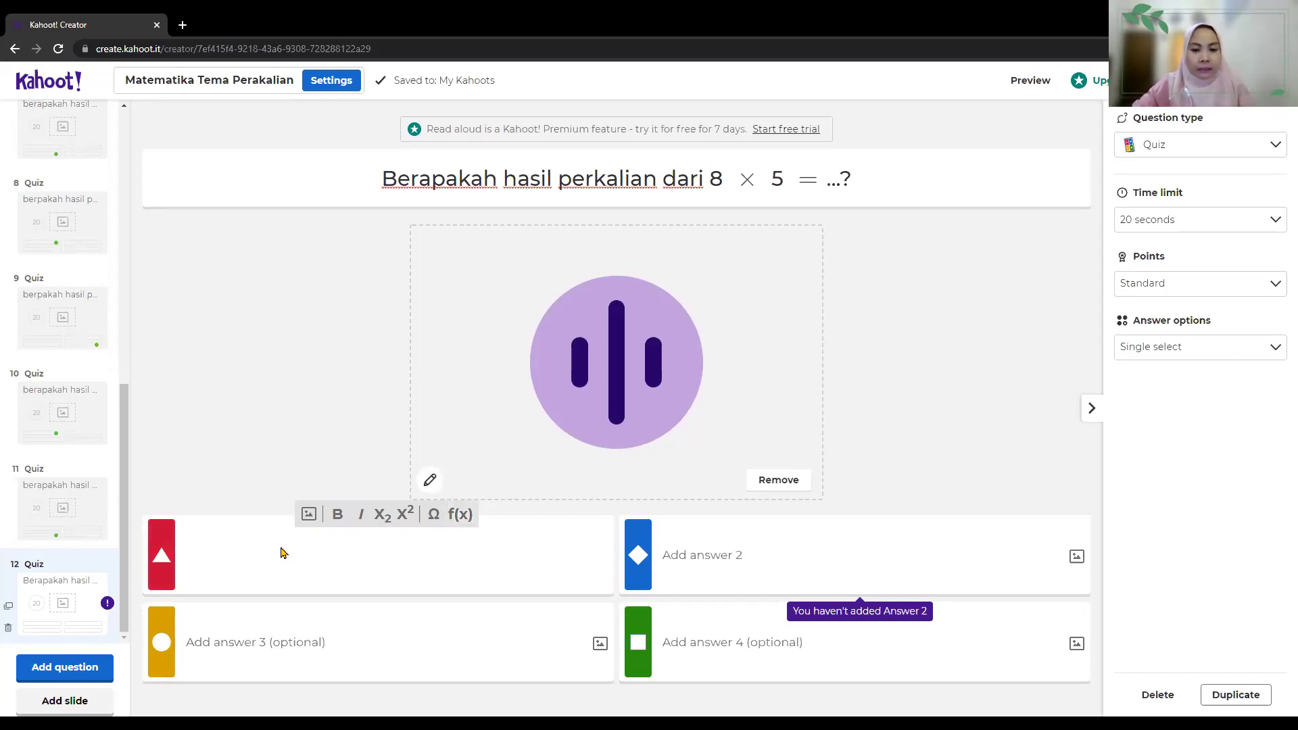
{"action": "type", "text": "30"}
{"action": "left_click", "coordinate": [256, 642]}
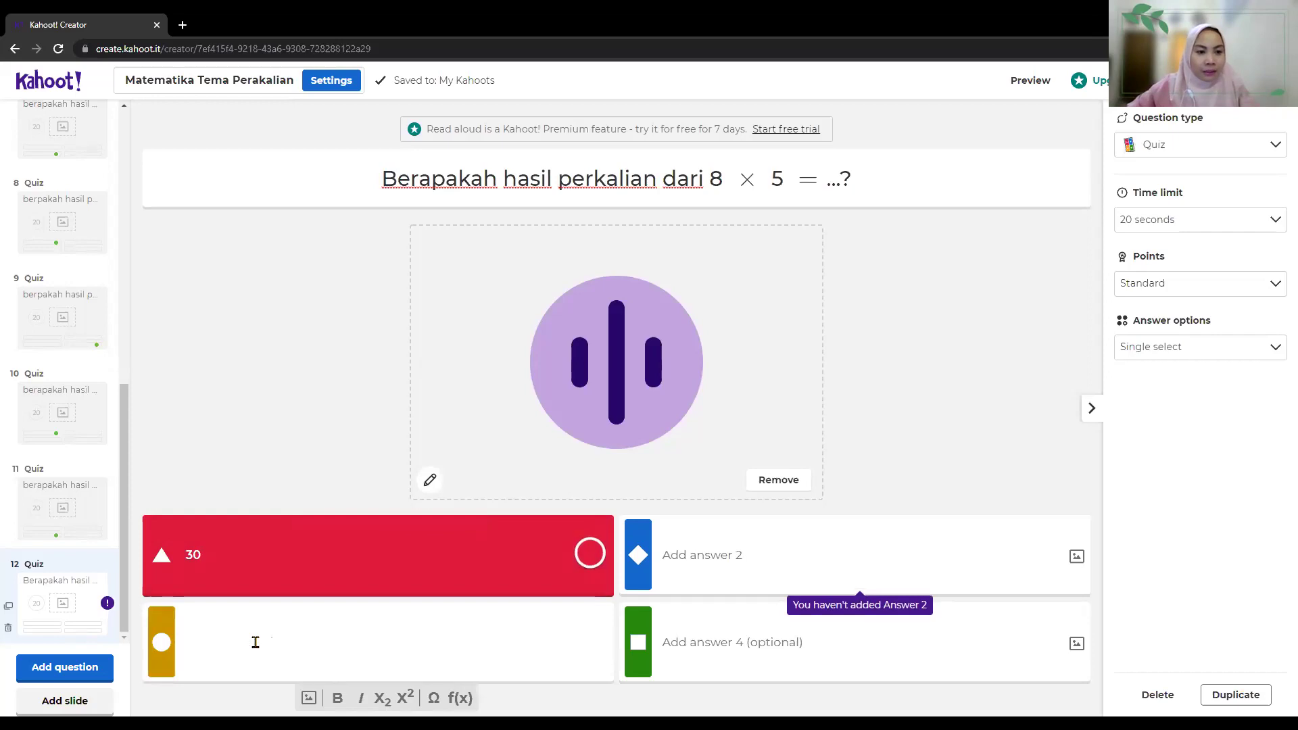
{"action": "type", "text": "35"}
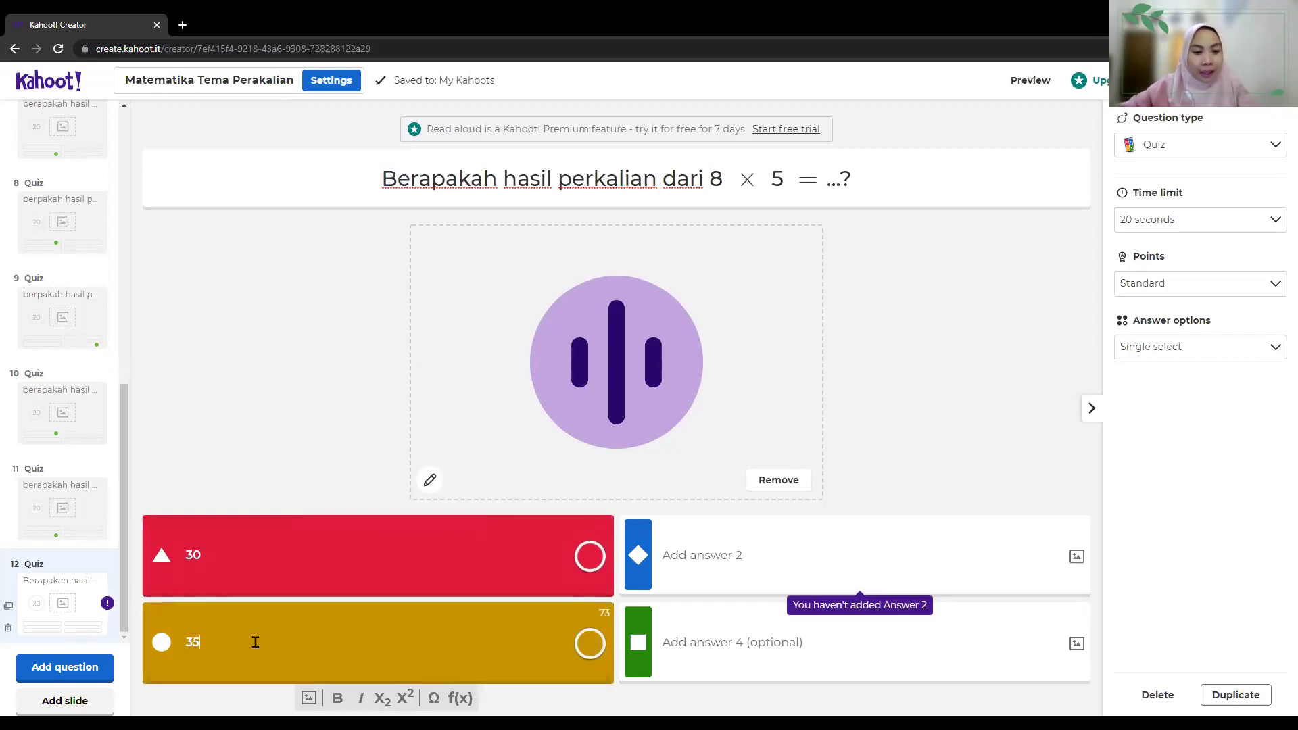
{"action": "left_click", "coordinate": [732, 579]}
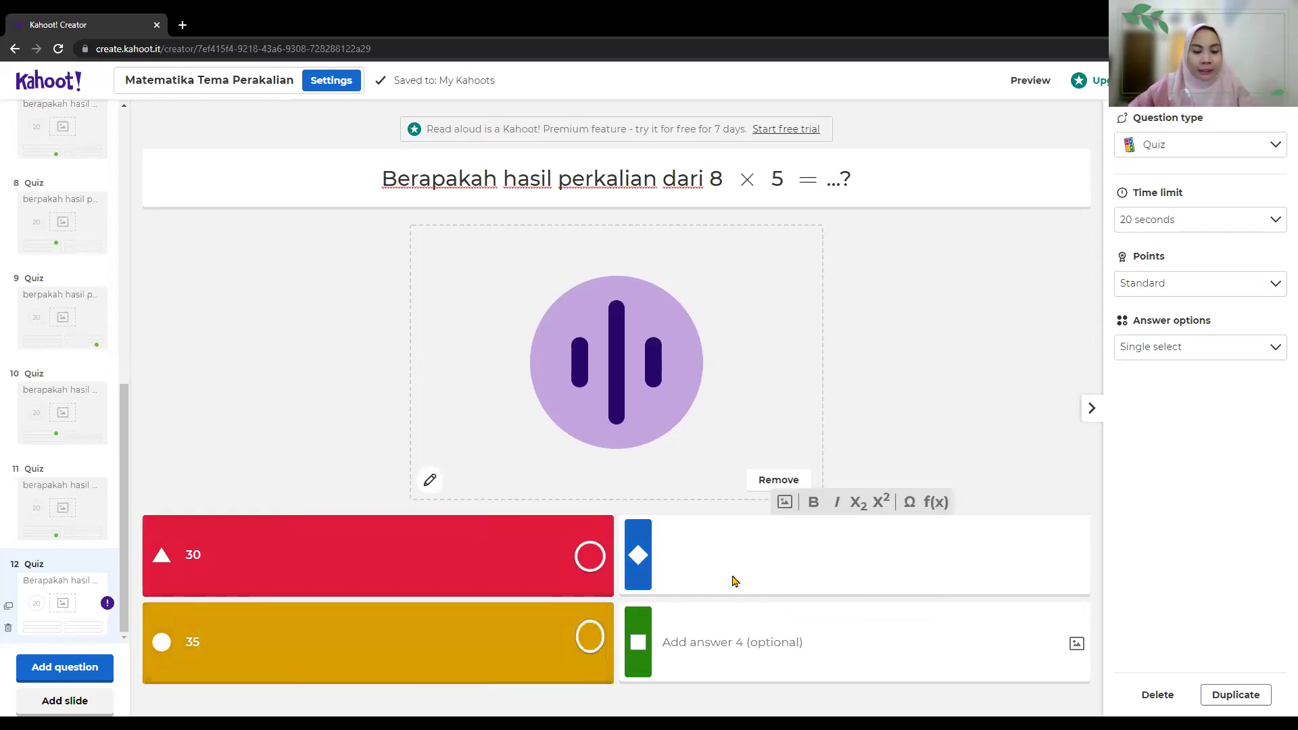
{"action": "type", "text": "40"}
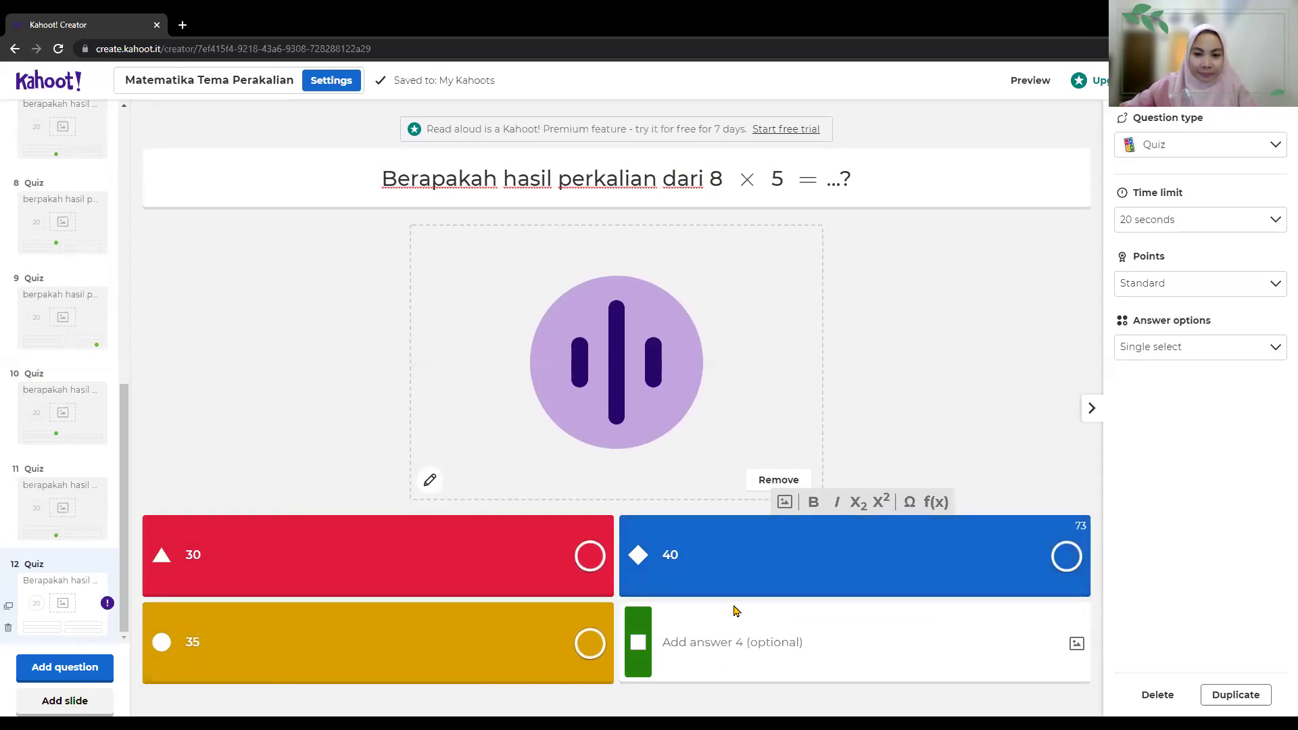
{"action": "left_click", "coordinate": [708, 641]}
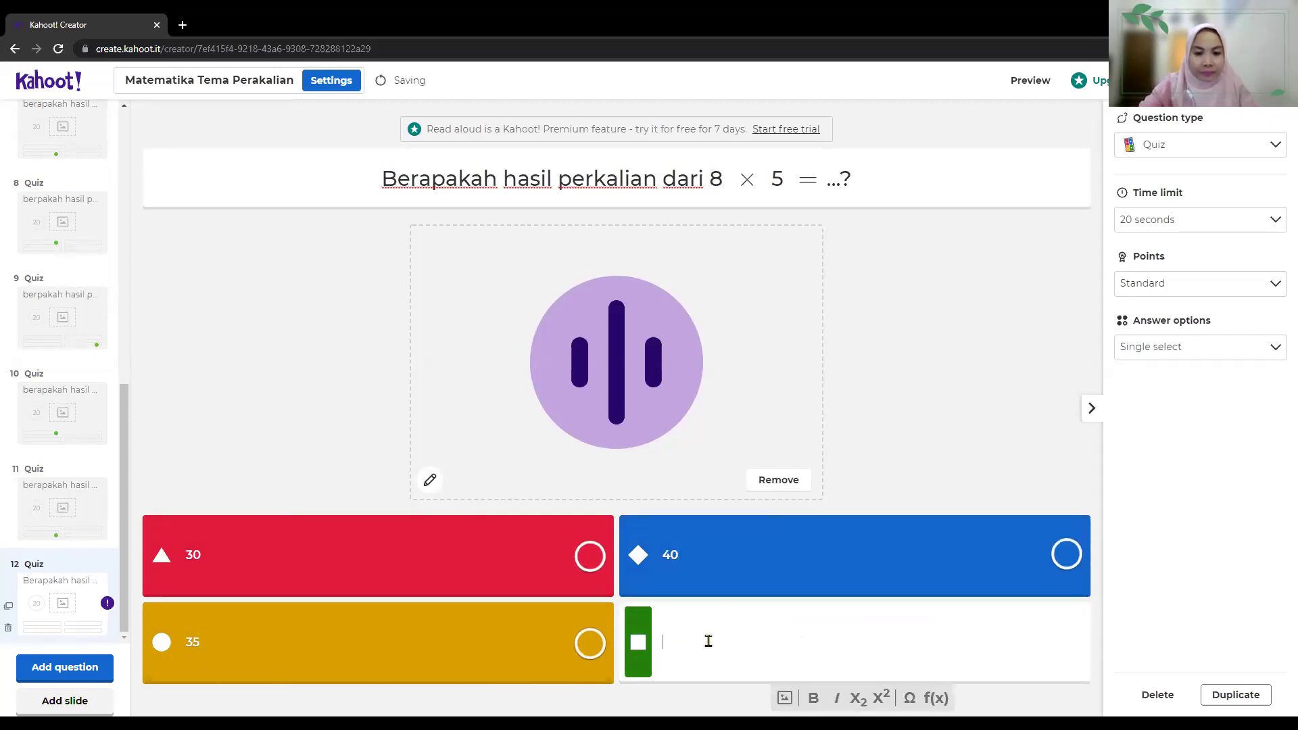
{"action": "type", "text": "90"}
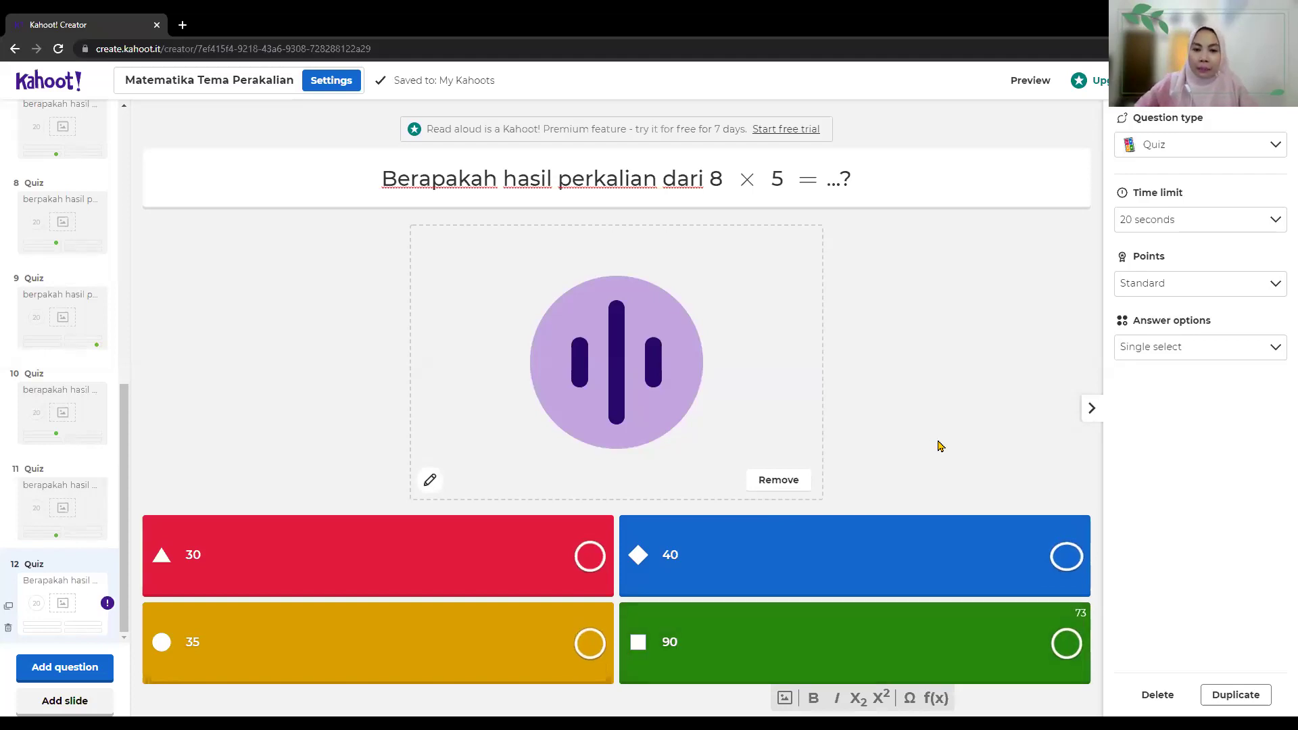
Step: Mark 40 as question 12's correct answer and view the time limit choices
{"action": "left_click", "coordinate": [1067, 556]}
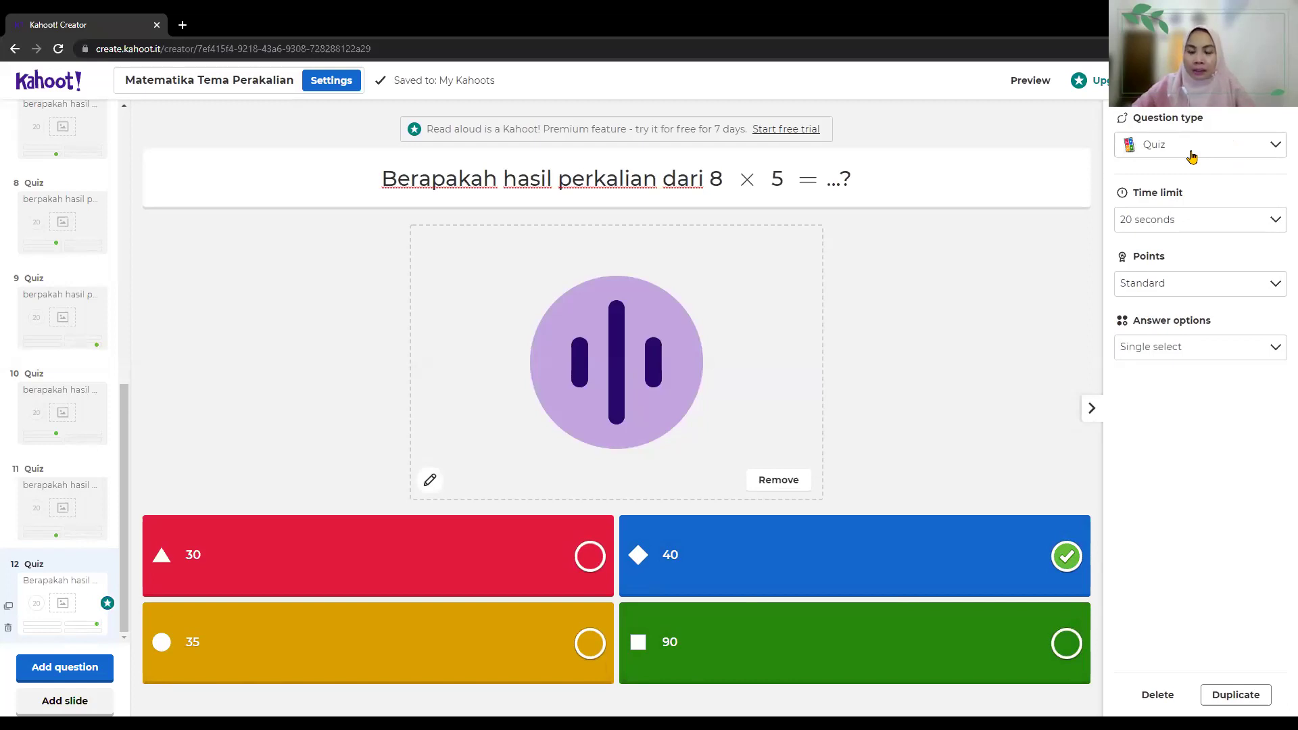
{"action": "left_click", "coordinate": [1193, 229]}
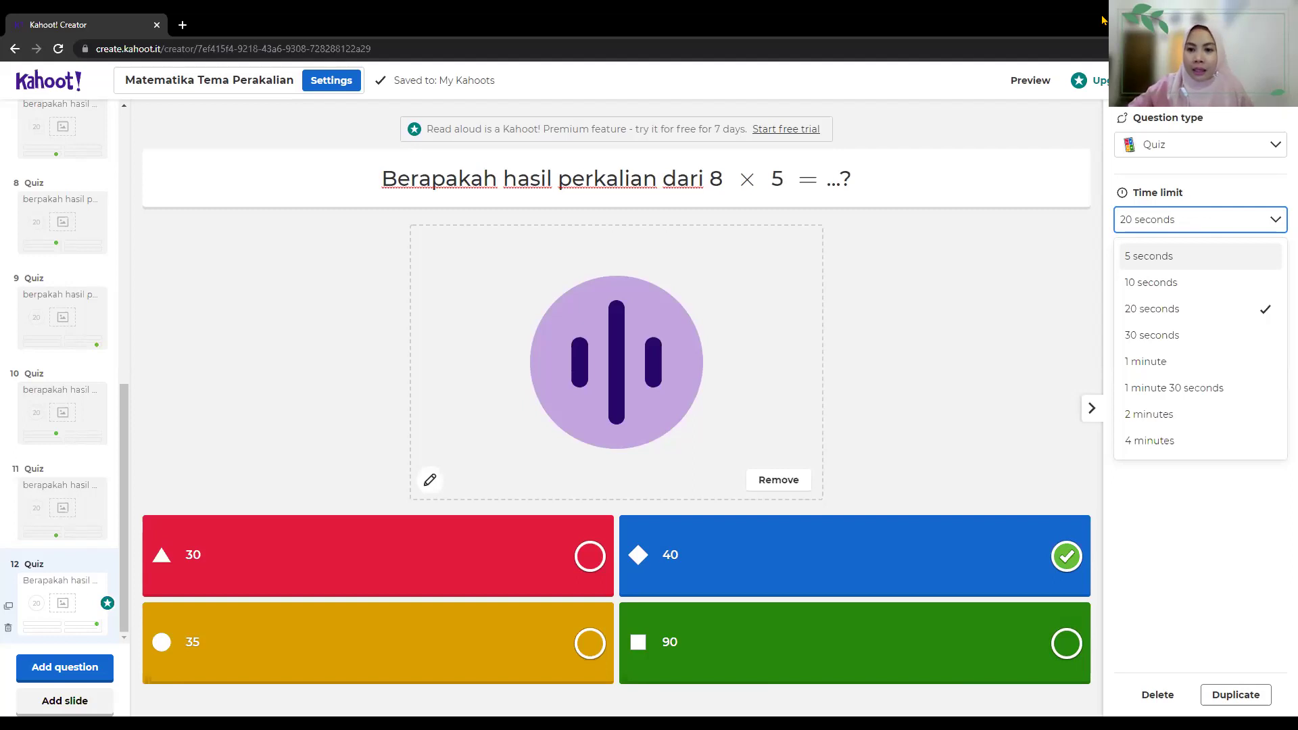
{"action": "key", "text": "Escape"}
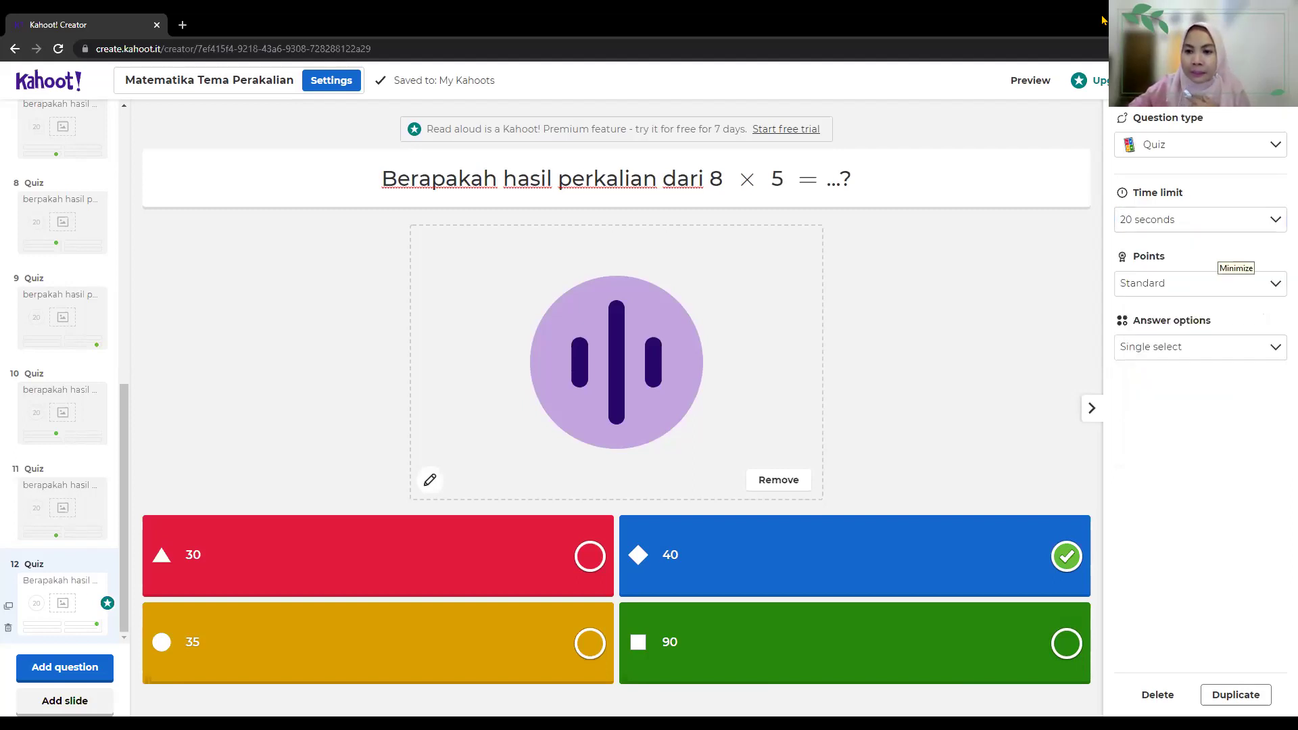
{"action": "left_click", "coordinate": [1174, 222]}
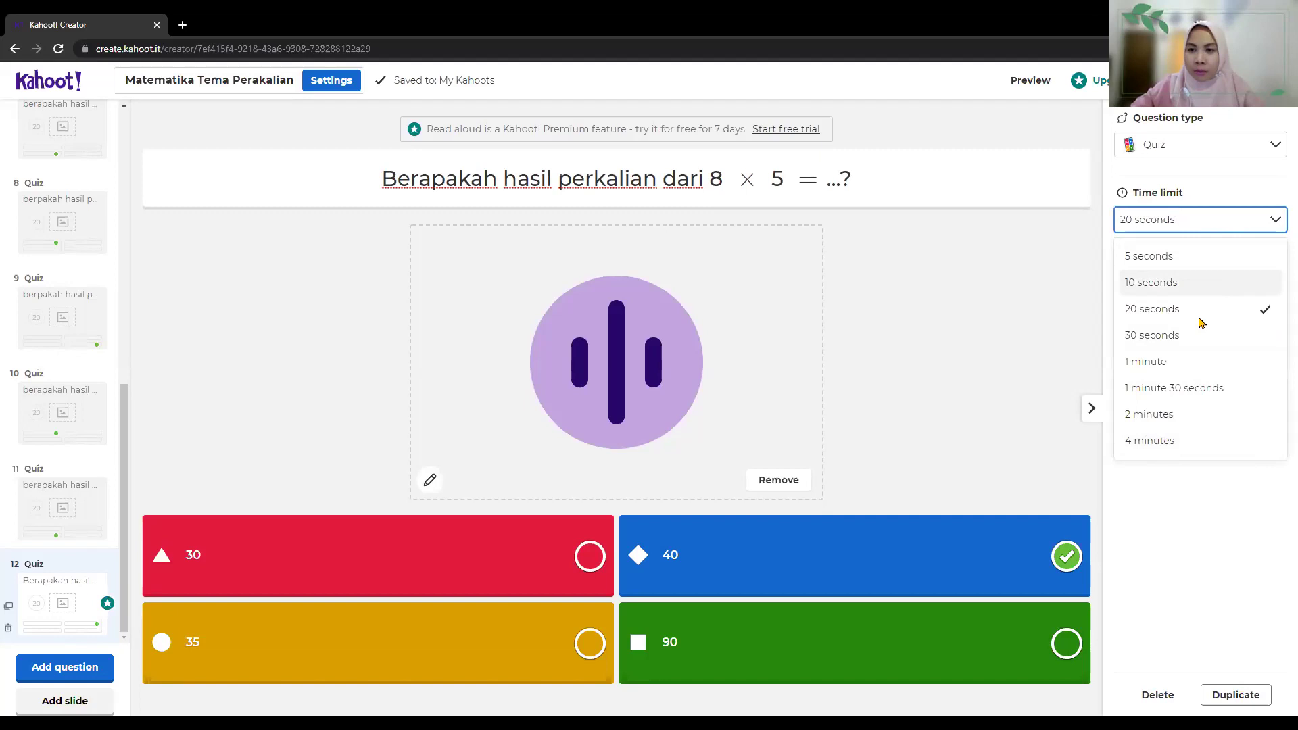
{"action": "left_click", "coordinate": [923, 331]}
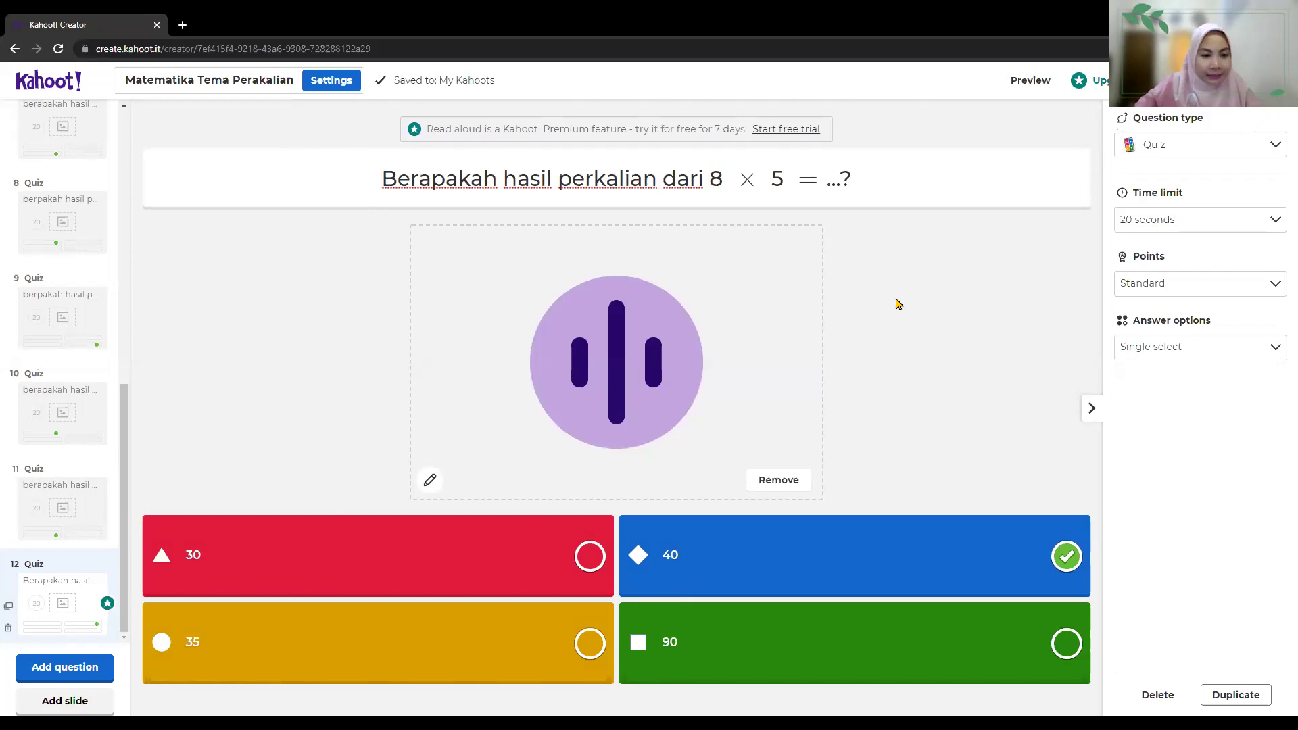
Step: Start adding a new question, then dismiss the question type picker without choosing a type
{"action": "left_click", "coordinate": [43, 674]}
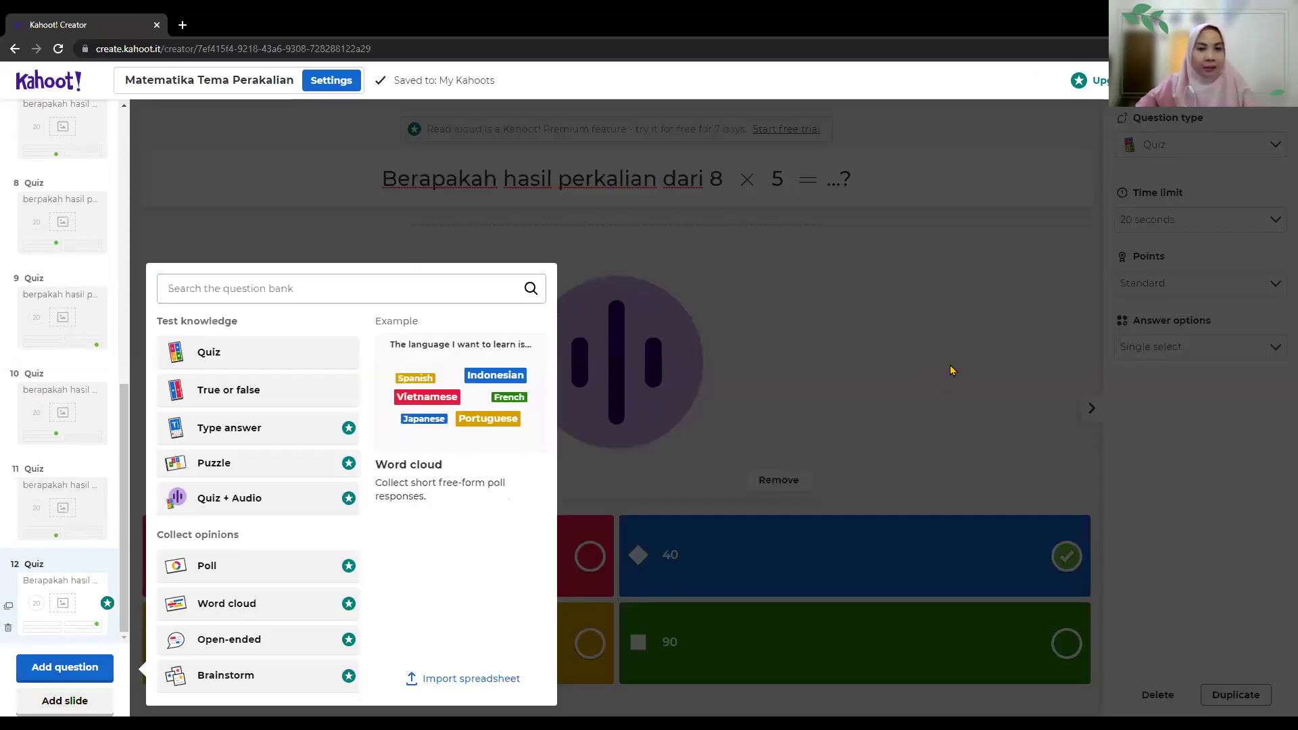
{"action": "left_click", "coordinate": [956, 392]}
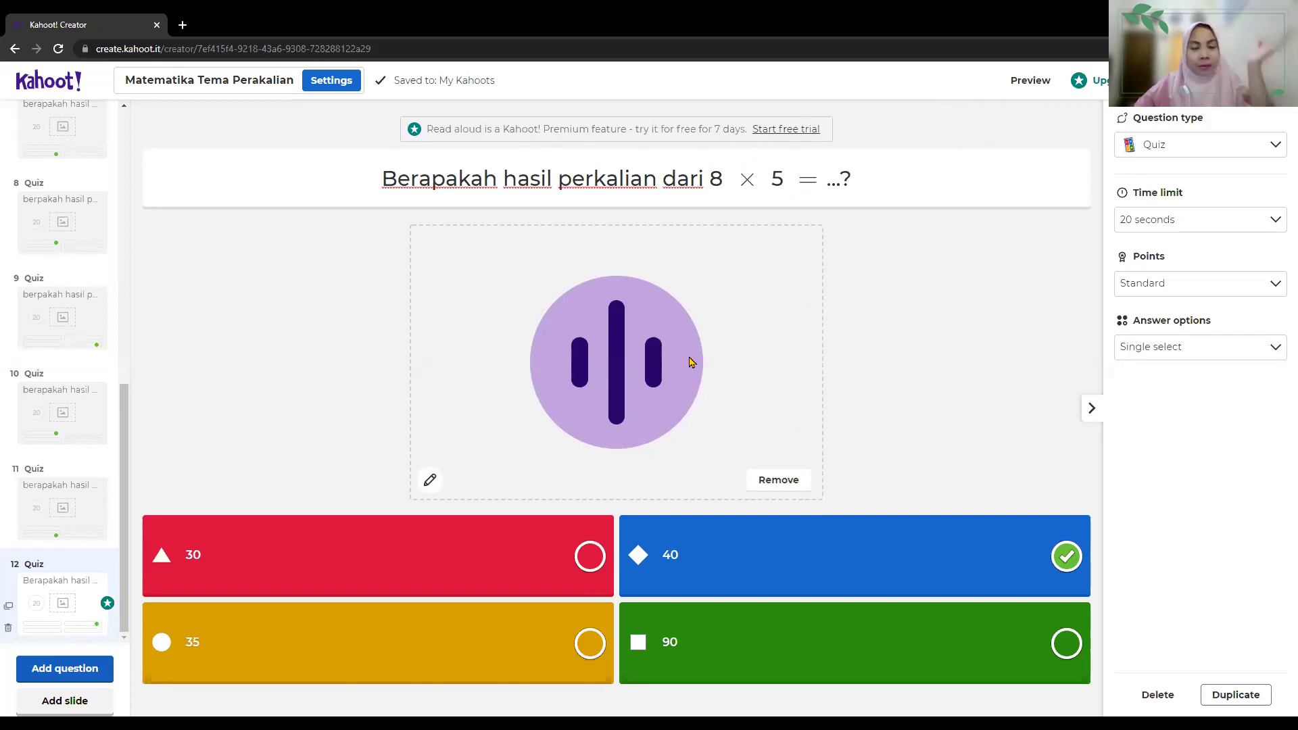
Step: Remove question 12's audio and browse the Images and Audio media options without adding anything
{"action": "left_click", "coordinate": [777, 482]}
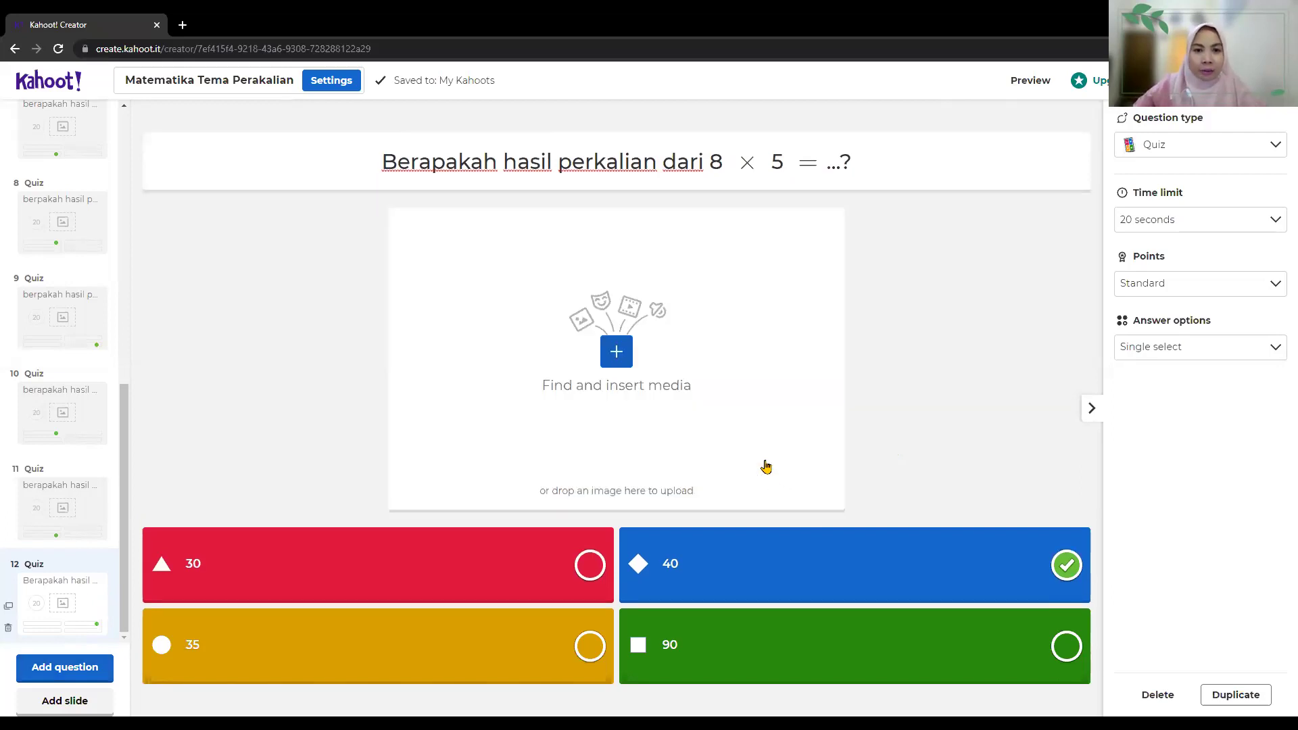
{"action": "left_click", "coordinate": [617, 354]}
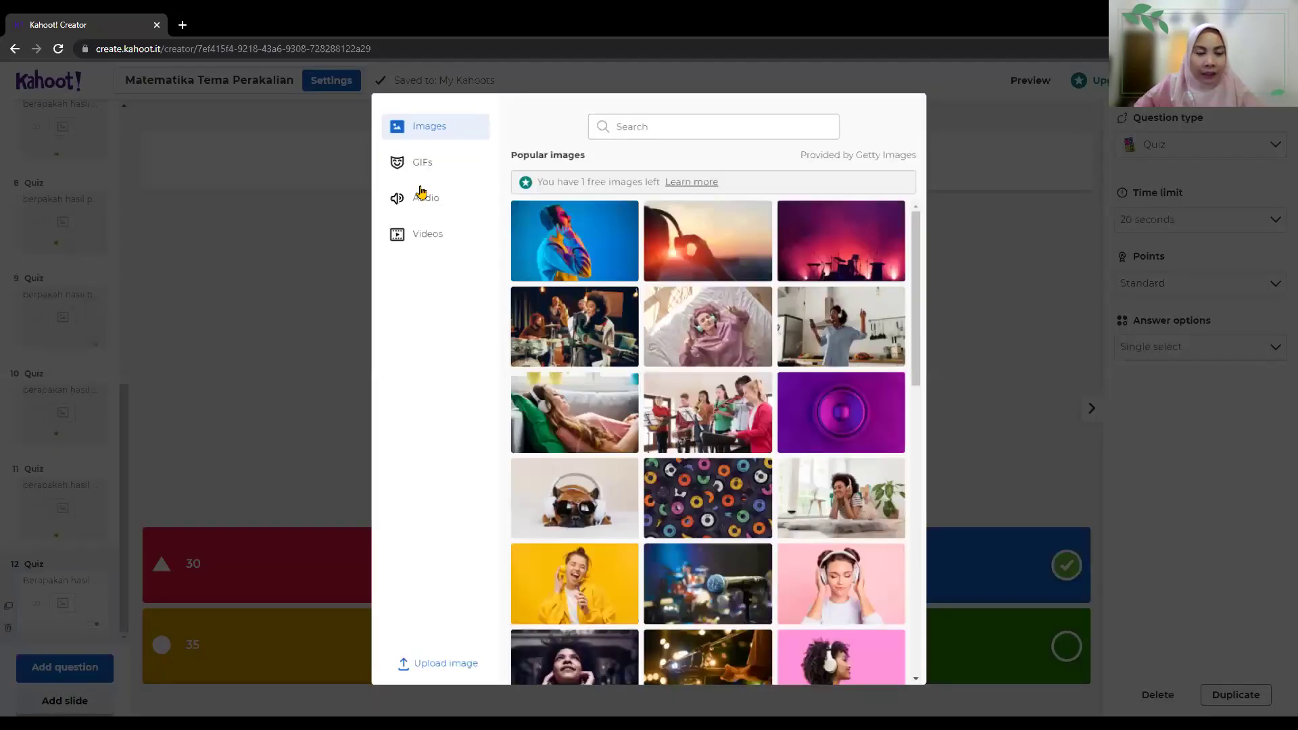
{"action": "left_click", "coordinate": [424, 196]}
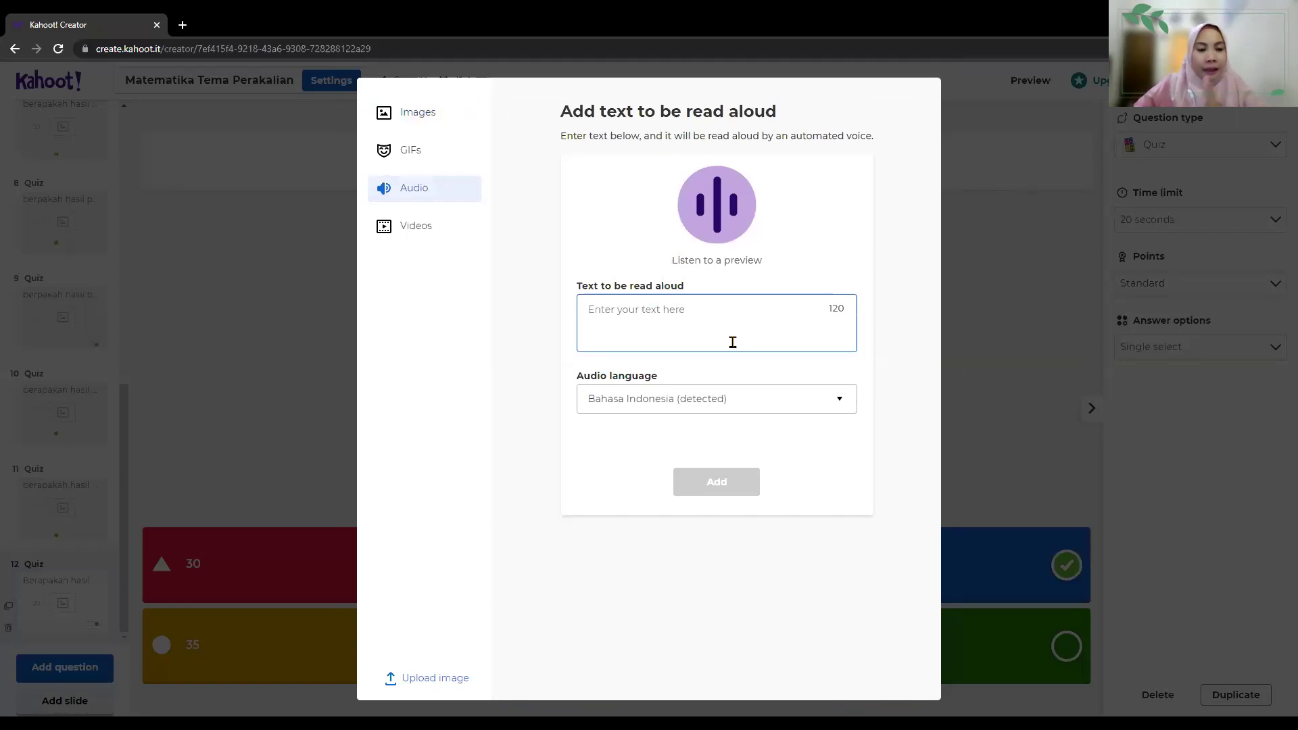
{"action": "left_click", "coordinate": [413, 119]}
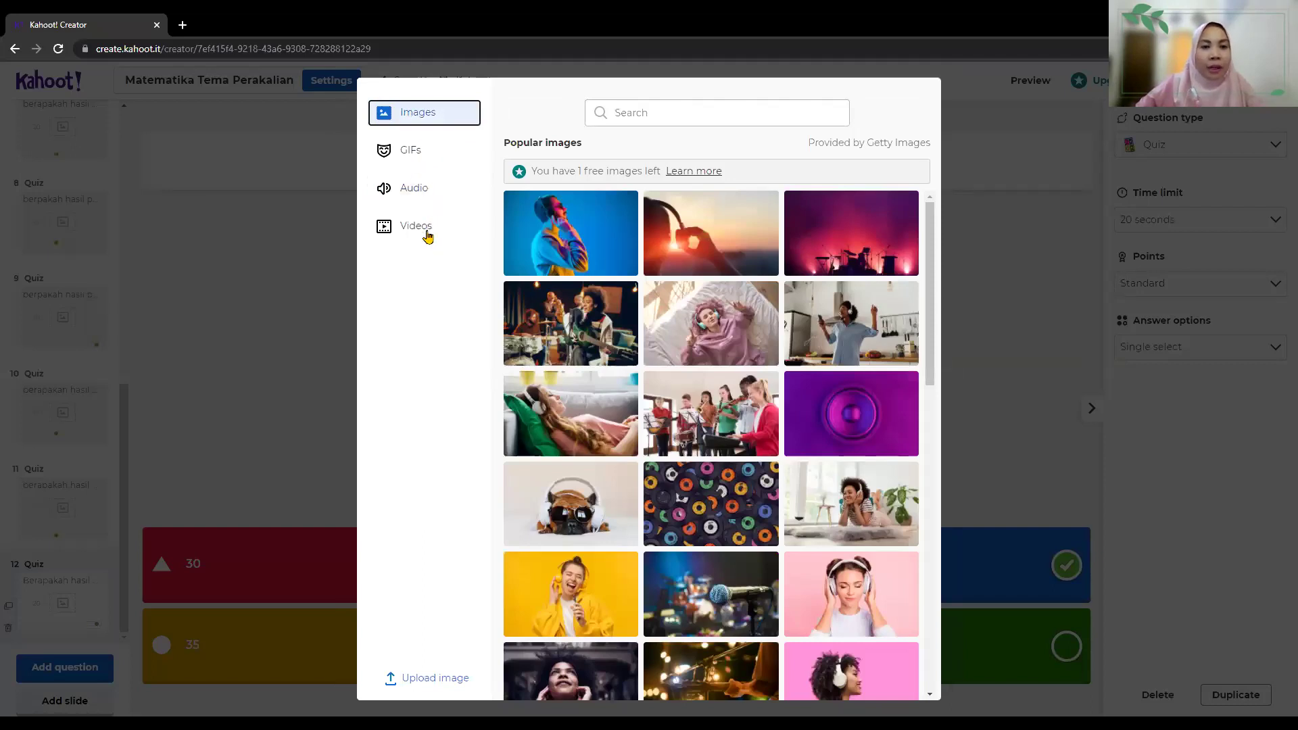
{"action": "left_click", "coordinate": [419, 197]}
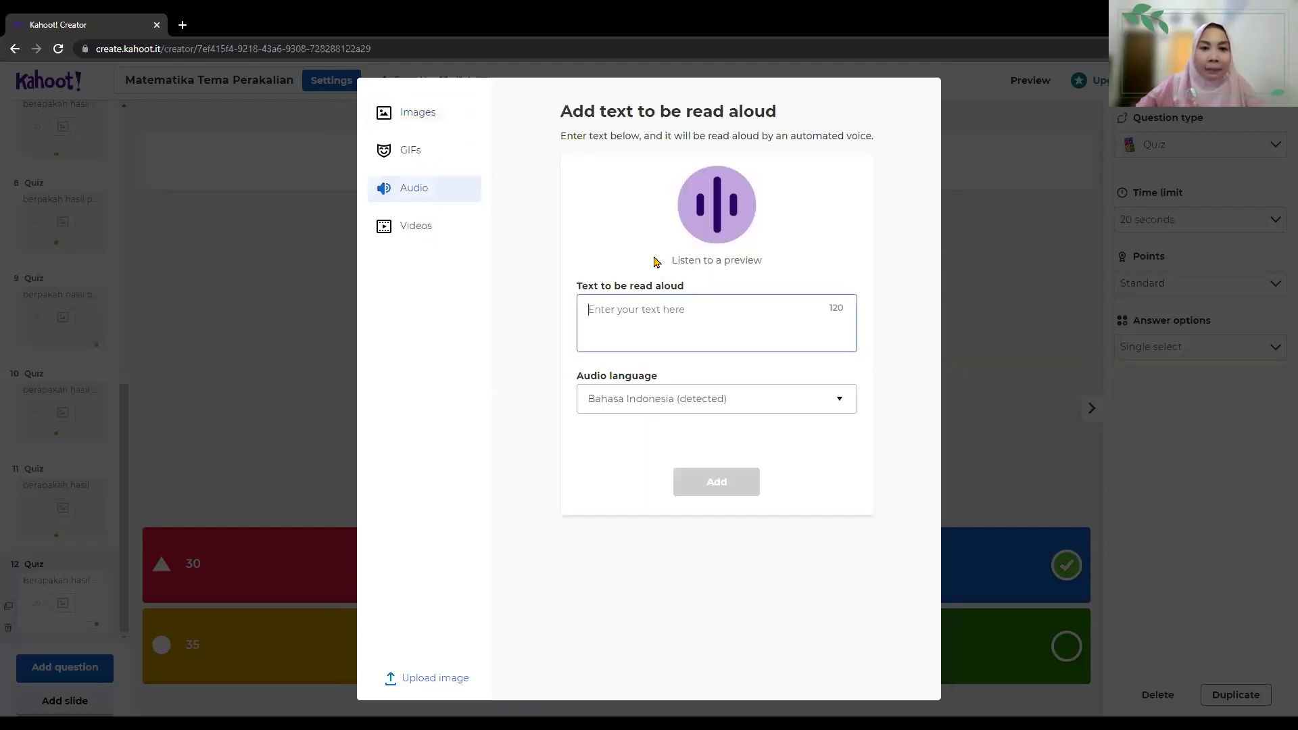
{"action": "key", "text": "Escape"}
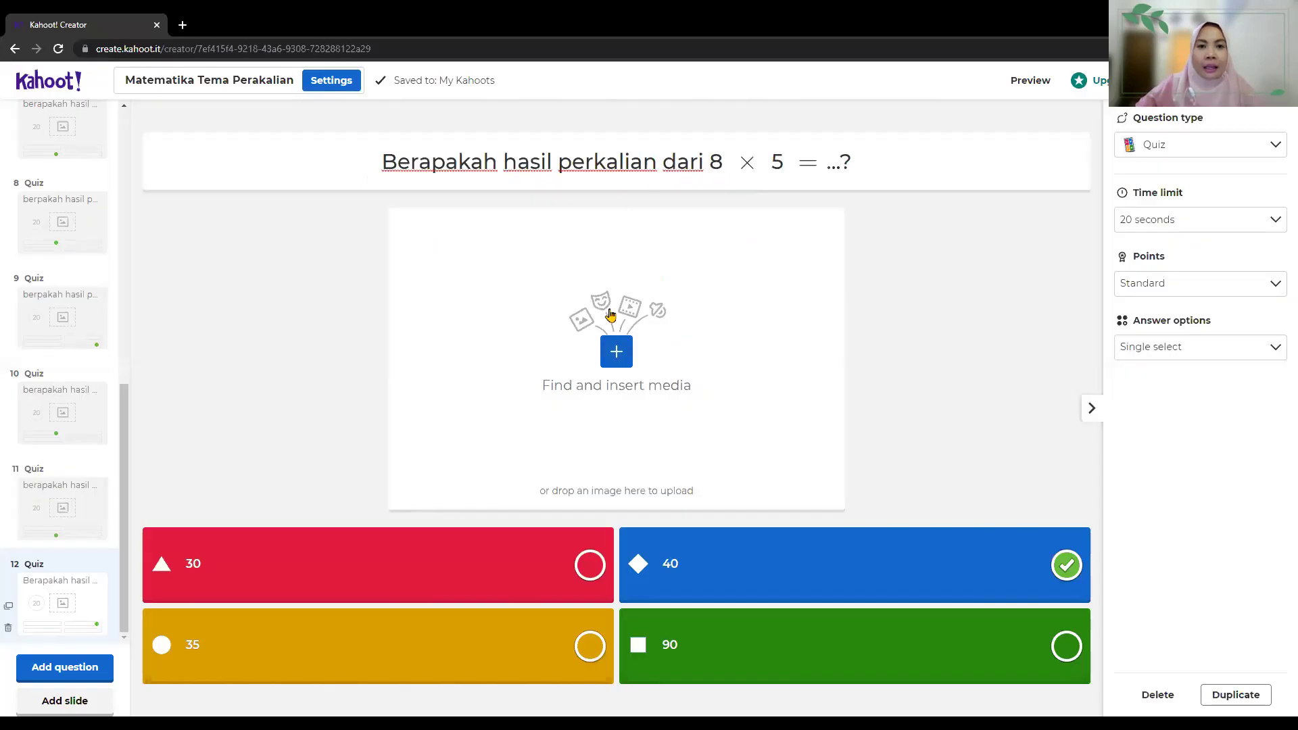
Step: Reopen the read-aloud form, try and erase partial text, then close it with no audio added
{"action": "left_click", "coordinate": [617, 353]}
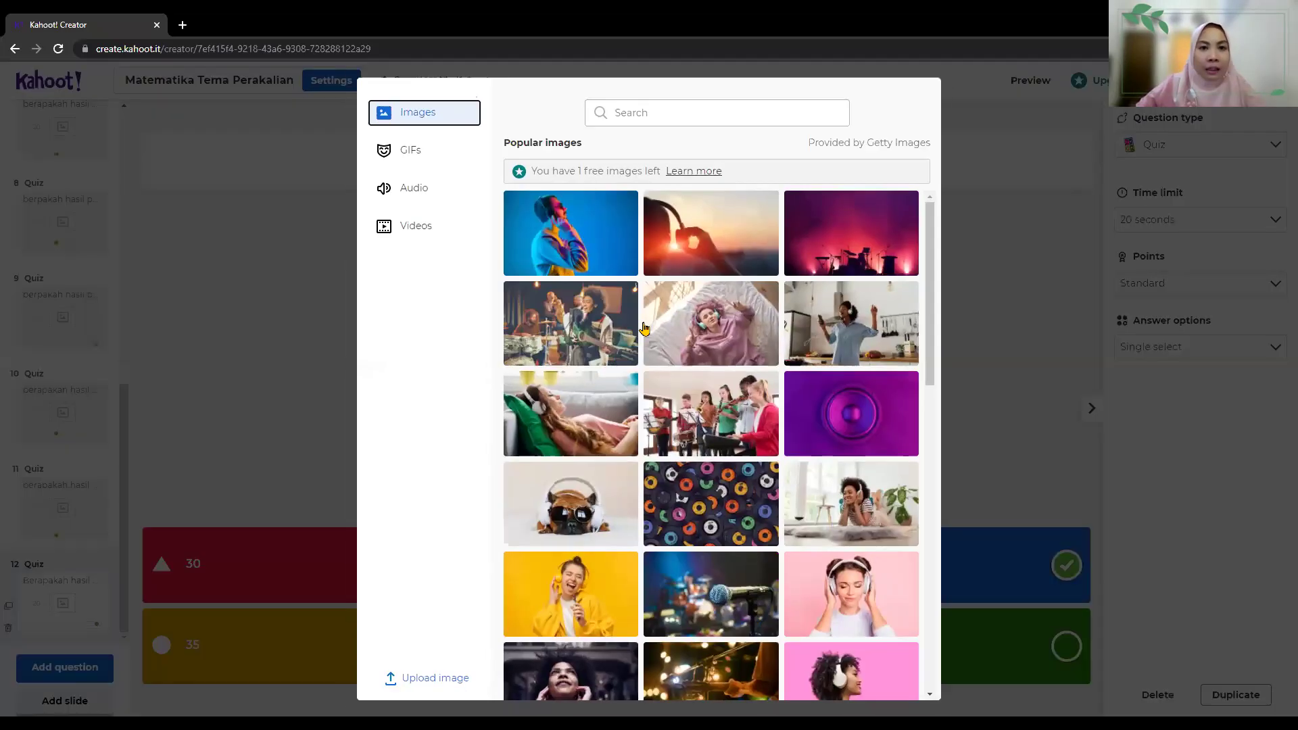
{"action": "left_click", "coordinate": [376, 195]}
{"action": "left_click", "coordinate": [692, 316]}
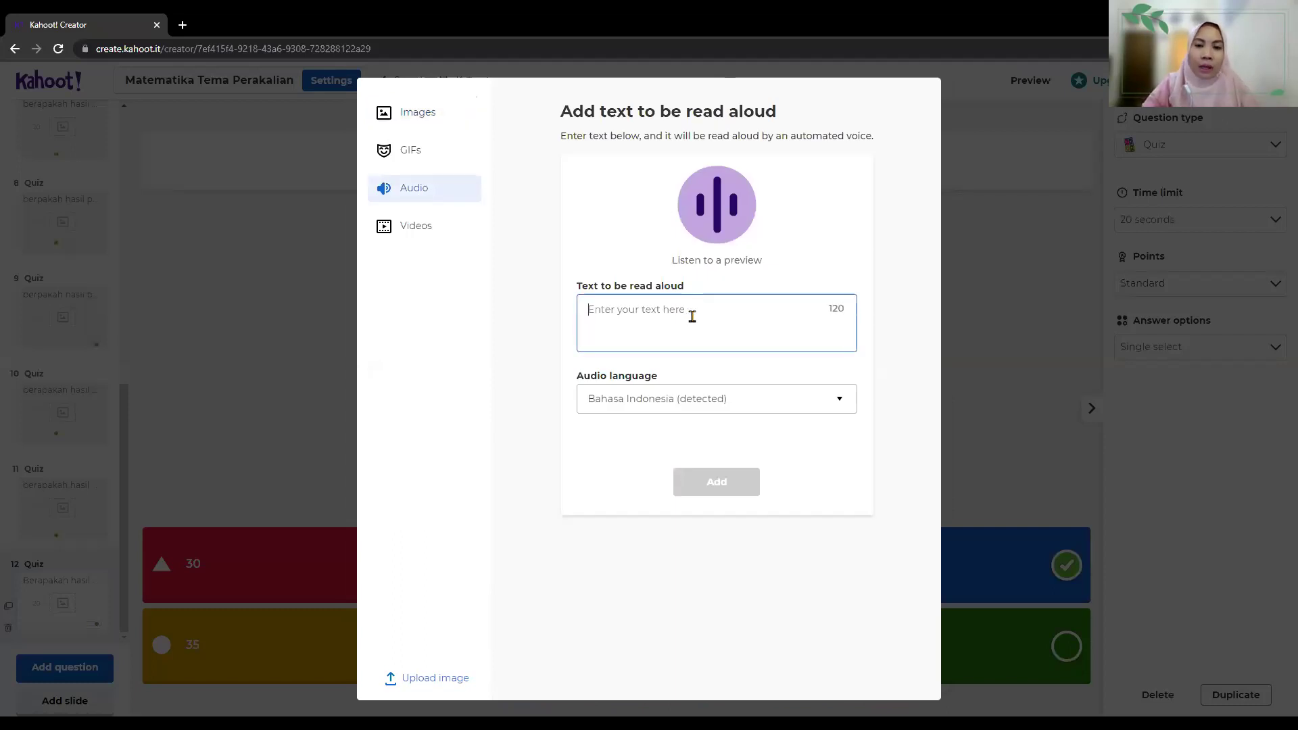
{"action": "type", "text": "perk"}
{"action": "key", "text": "BackSpace"}
{"action": "key", "text": "BackSpace"}
{"action": "key", "text": "BackSpace"}
{"action": "key", "text": "BackSpace"}
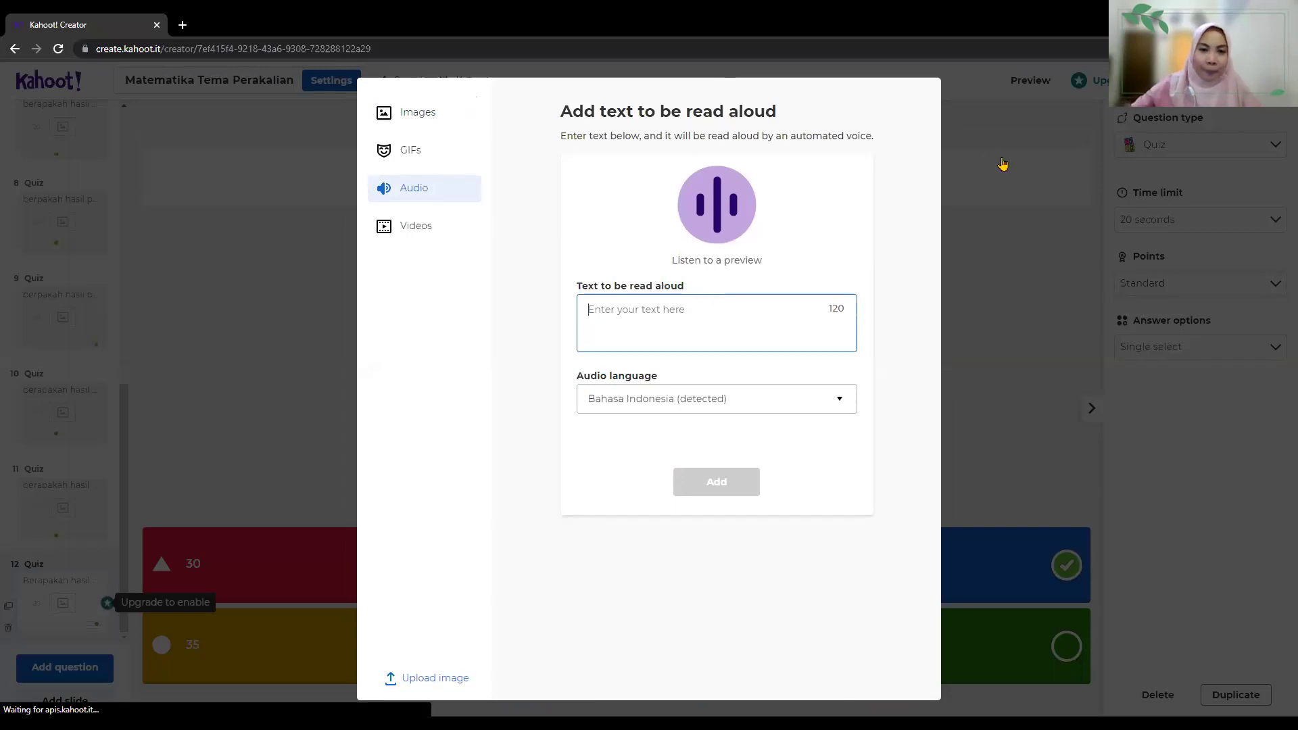
{"action": "left_click", "coordinate": [1012, 179]}
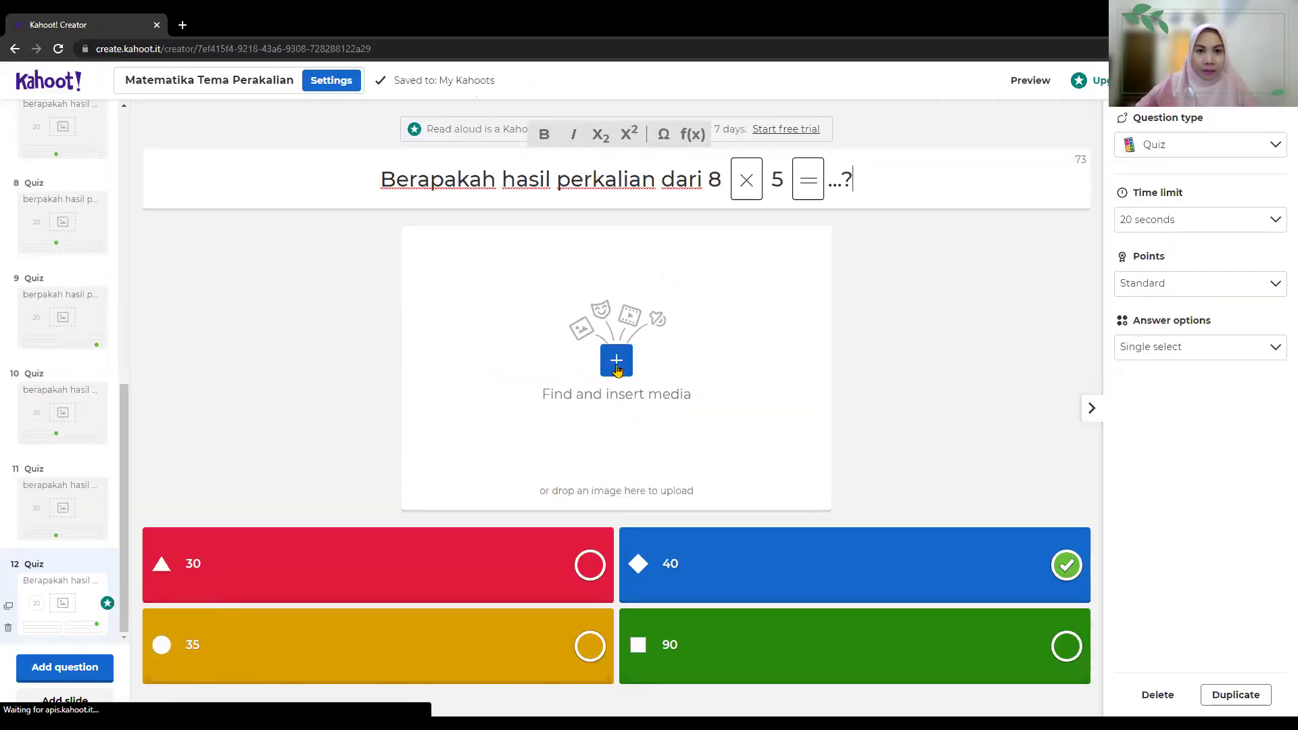
Step: Select question 12's text and bring up the read-aloud audio form, ready for text entry
{"action": "right_click", "coordinate": [791, 129]}
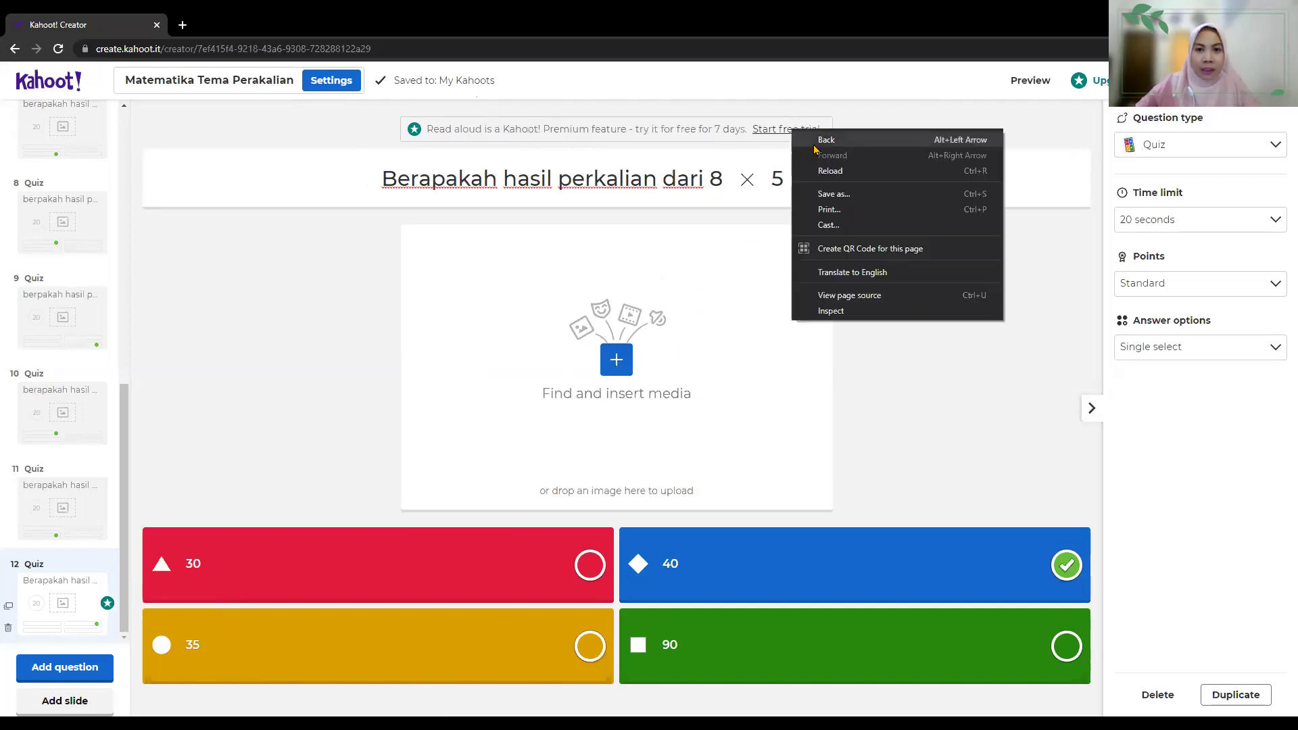
{"action": "left_click", "coordinate": [987, 422]}
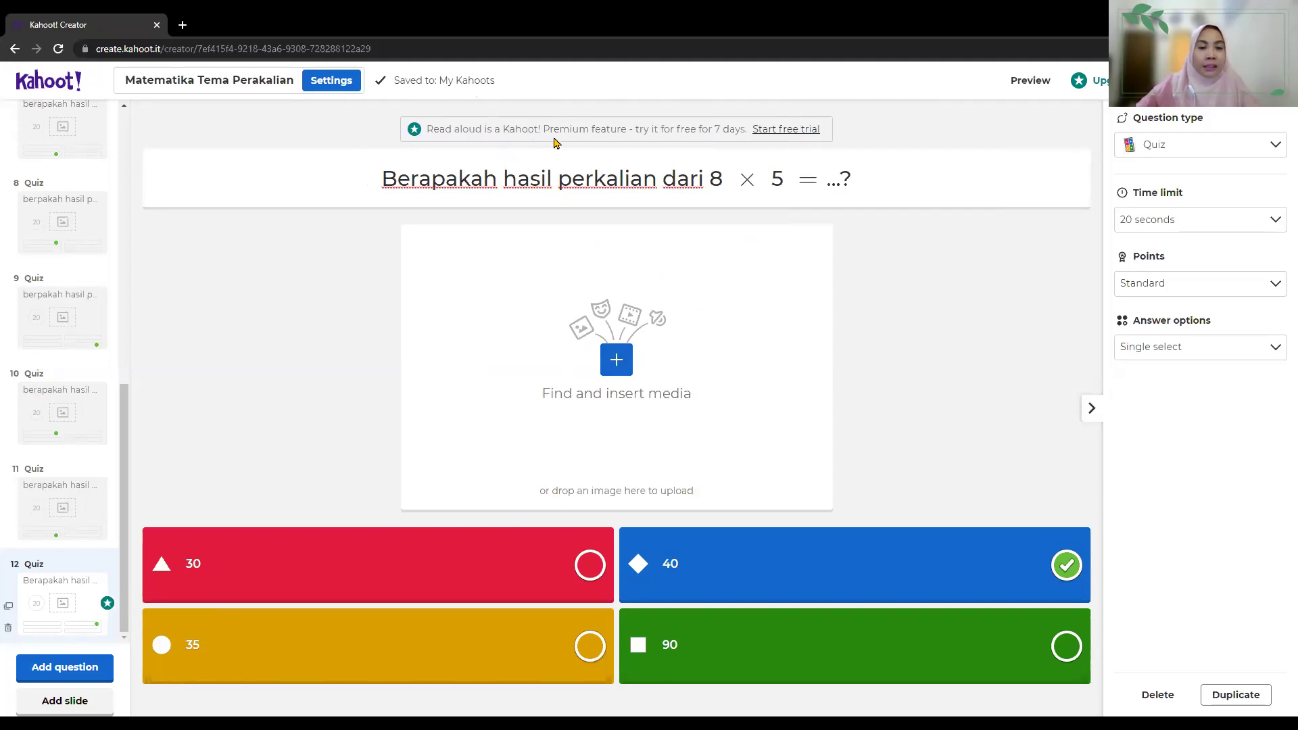
{"action": "left_click_drag", "start_coordinate": [381, 178], "coordinate": [671, 314]}
{"action": "left_click", "coordinate": [616, 360]}
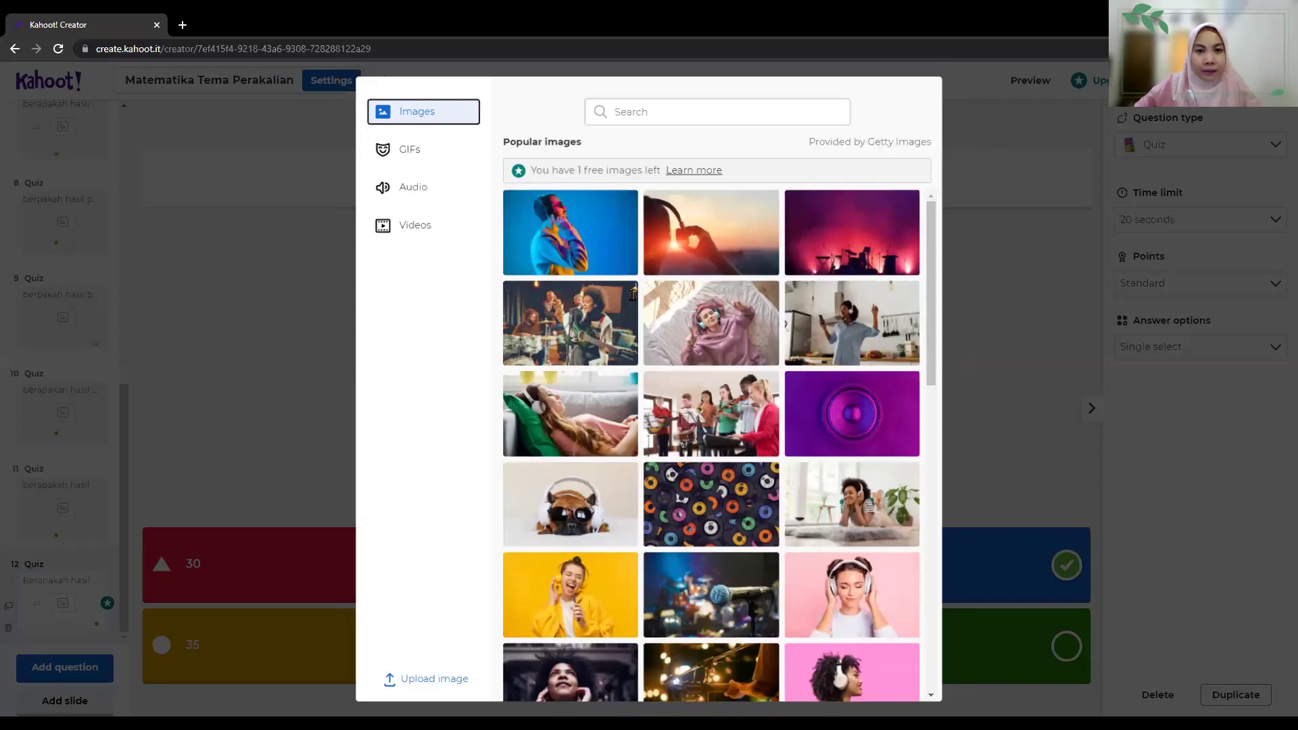
{"action": "left_click", "coordinate": [413, 187]}
{"action": "left_click", "coordinate": [631, 319]}
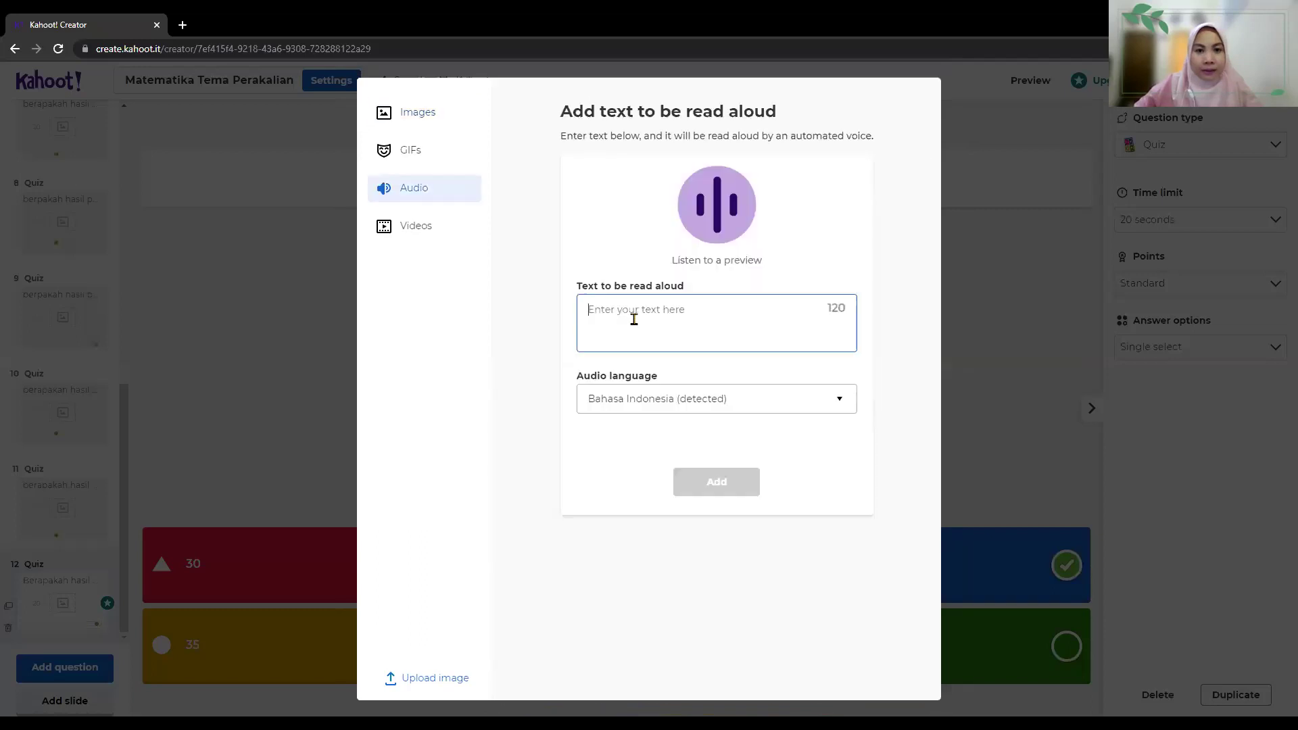
Step: Add read-aloud audio 'Berapakah hasil perkalian dari 8 x 5', built from the pasted question with symbols fixed
{"action": "key", "text": "ctrl+v"}
{"action": "key", "text": "BackSpace"}
{"action": "key", "text": "BackSpace"}
{"action": "key", "text": "BackSpace"}
{"action": "key", "text": "BackSpace"}
{"action": "key", "text": "BackSpace"}
{"action": "key", "text": "BackSpace"}
{"action": "key", "text": "BackSpace"}
{"action": "key", "text": "BackSpace"}
{"action": "key", "text": "BackSpace"}
{"action": "key", "text": "BackSpace"}
{"action": "key", "text": "BackSpace"}
{"action": "key", "text": "BackSpace"}
{"action": "key", "text": "BackSpace"}
{"action": "key", "text": "BackSpace"}
{"action": "key", "text": "BackSpace"}
{"action": "key", "text": "BackSpace"}
{"action": "key", "text": "BackSpace"}
{"action": "key", "text": "BackSpace"}
{"action": "key", "text": "BackSpace"}
{"action": "key", "text": "BackSpace"}
{"action": "key", "text": "BackSpace"}
{"action": "key", "text": "BackSpace"}
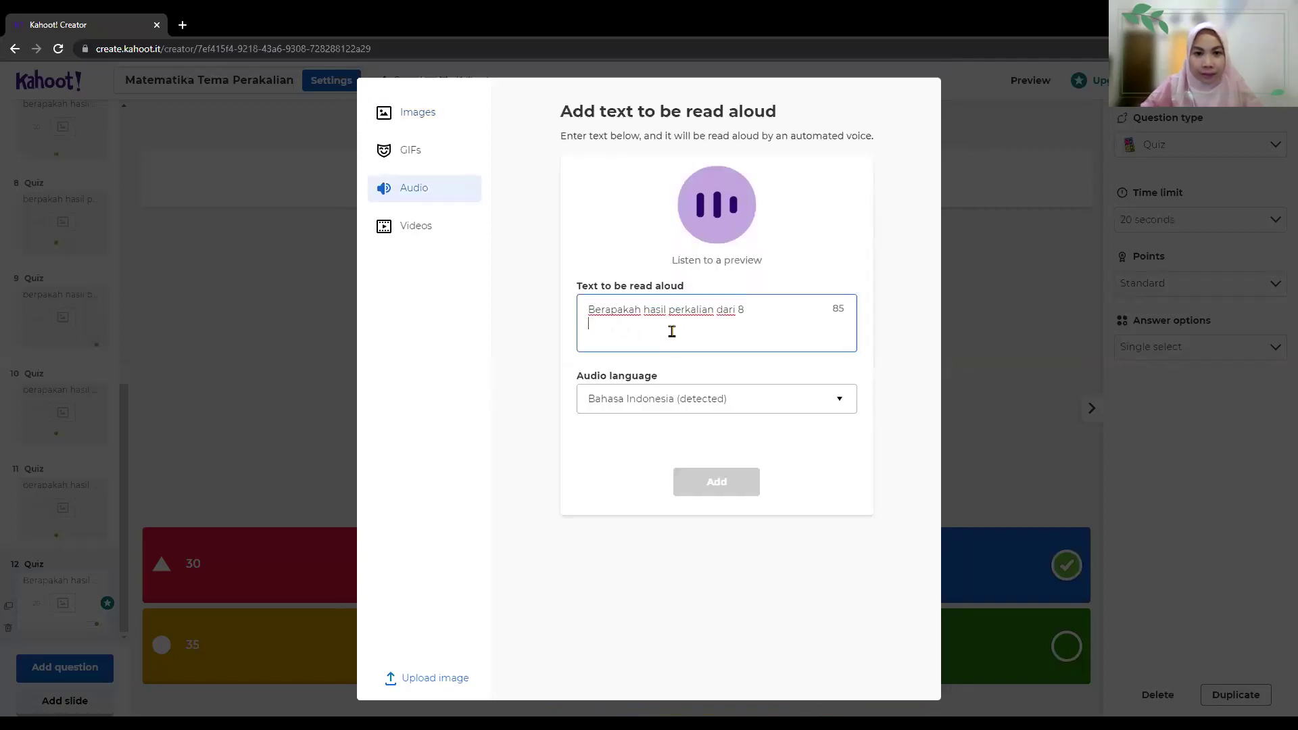
{"action": "type", "text": "x"}
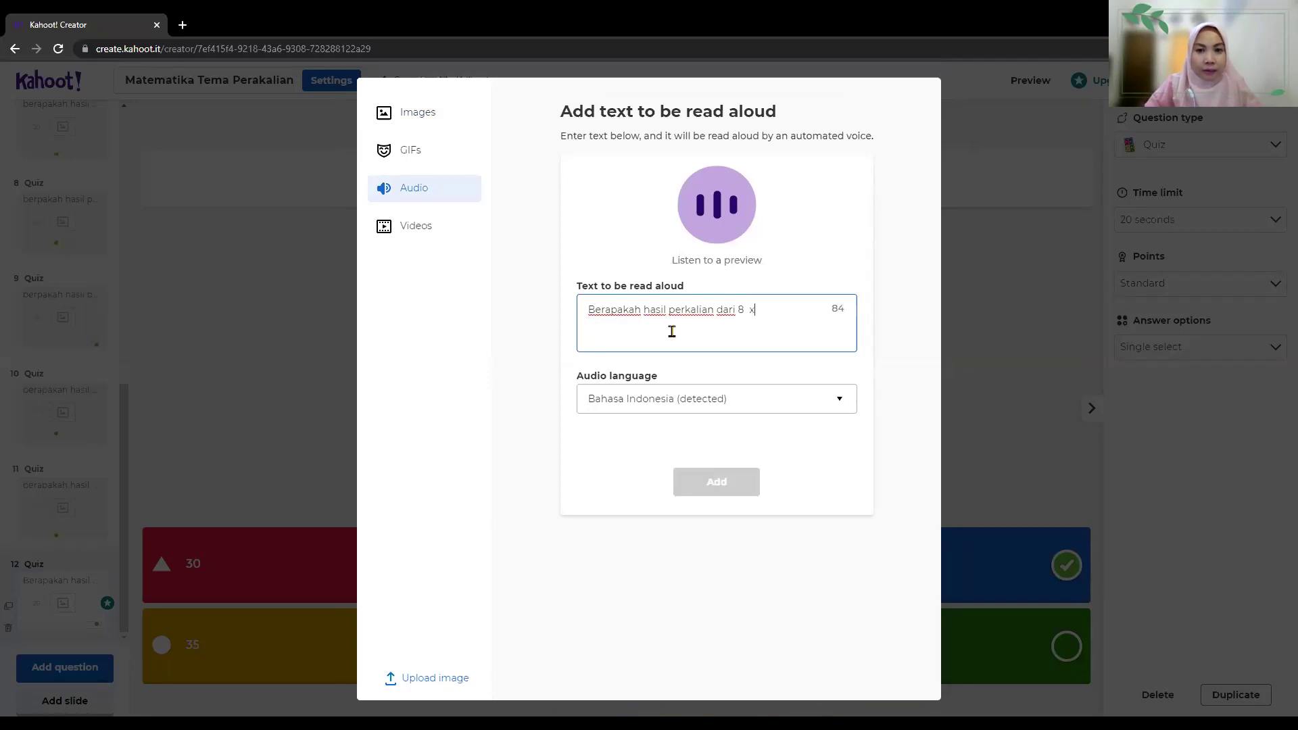
{"action": "type", "text": " 5"}
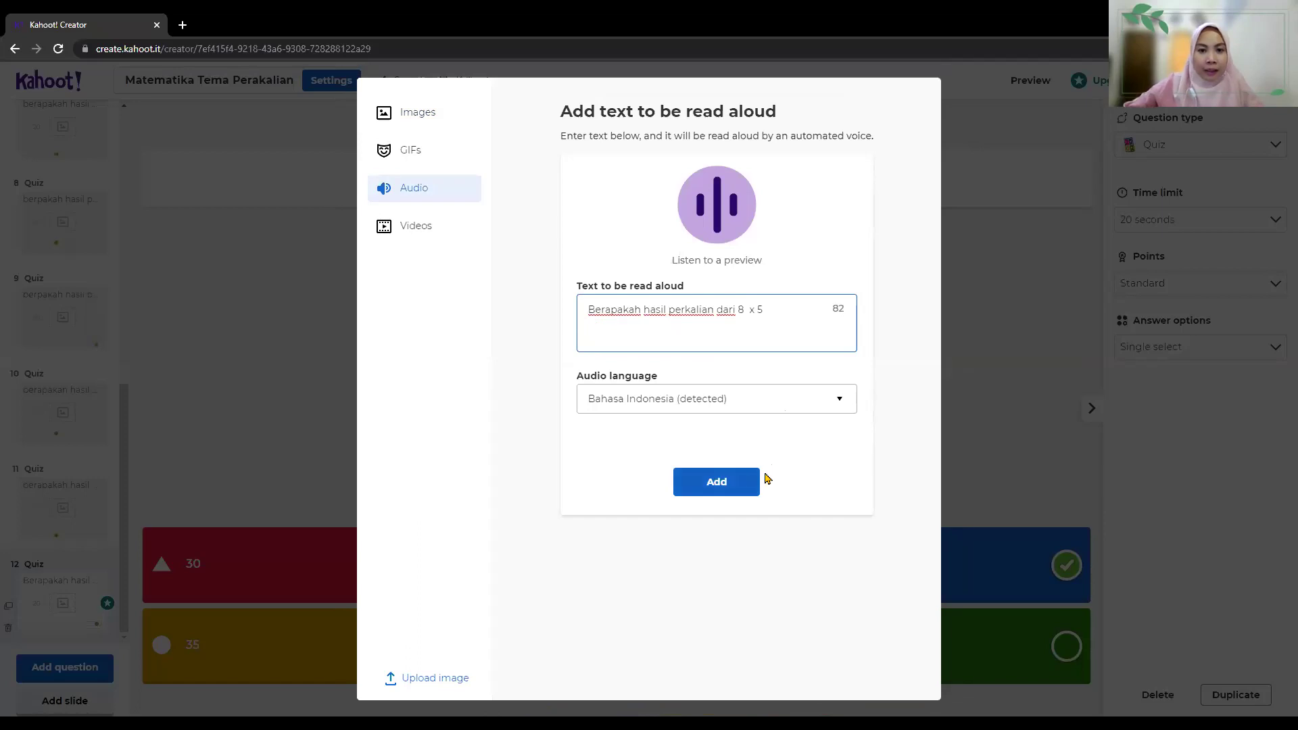
{"action": "left_click", "coordinate": [734, 489]}
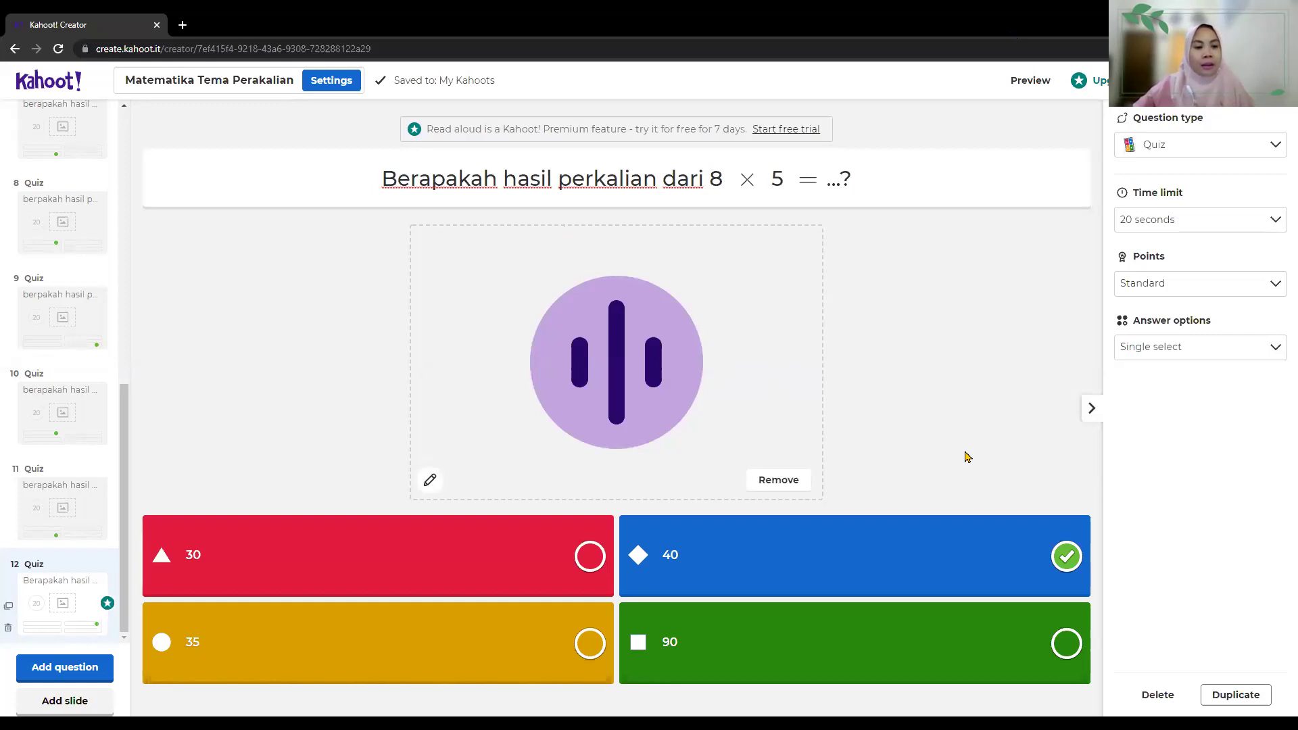
Step: Preview question 12 in play mode twice and replay its read-aloud audio
{"action": "left_click", "coordinate": [1021, 87]}
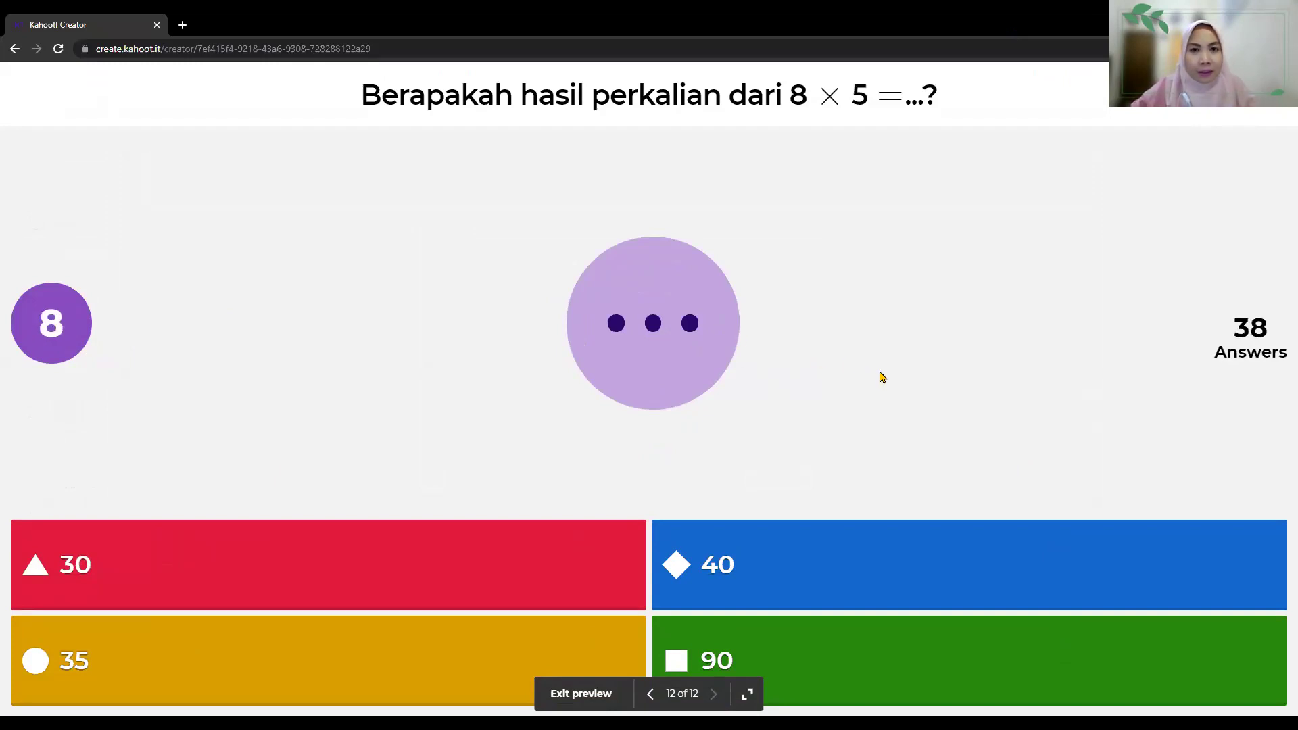
{"action": "key", "text": "Escape"}
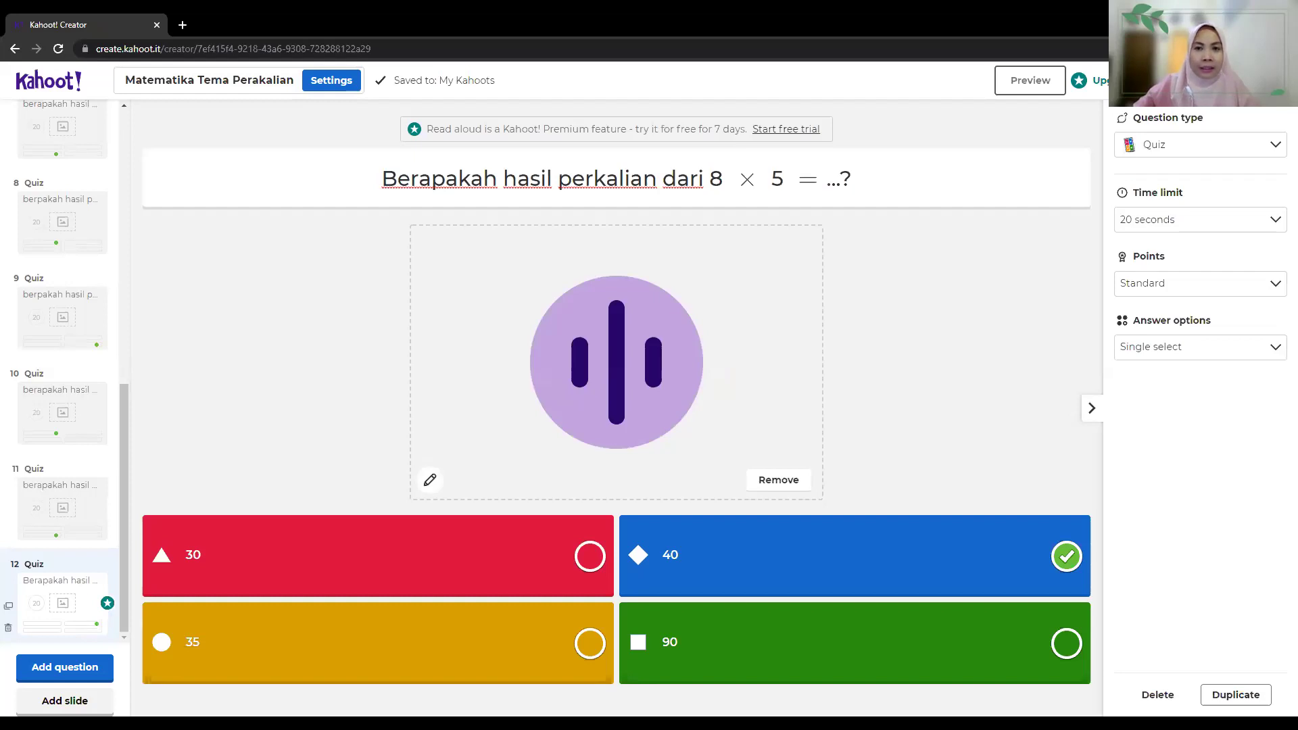
{"action": "left_click", "coordinate": [1008, 88]}
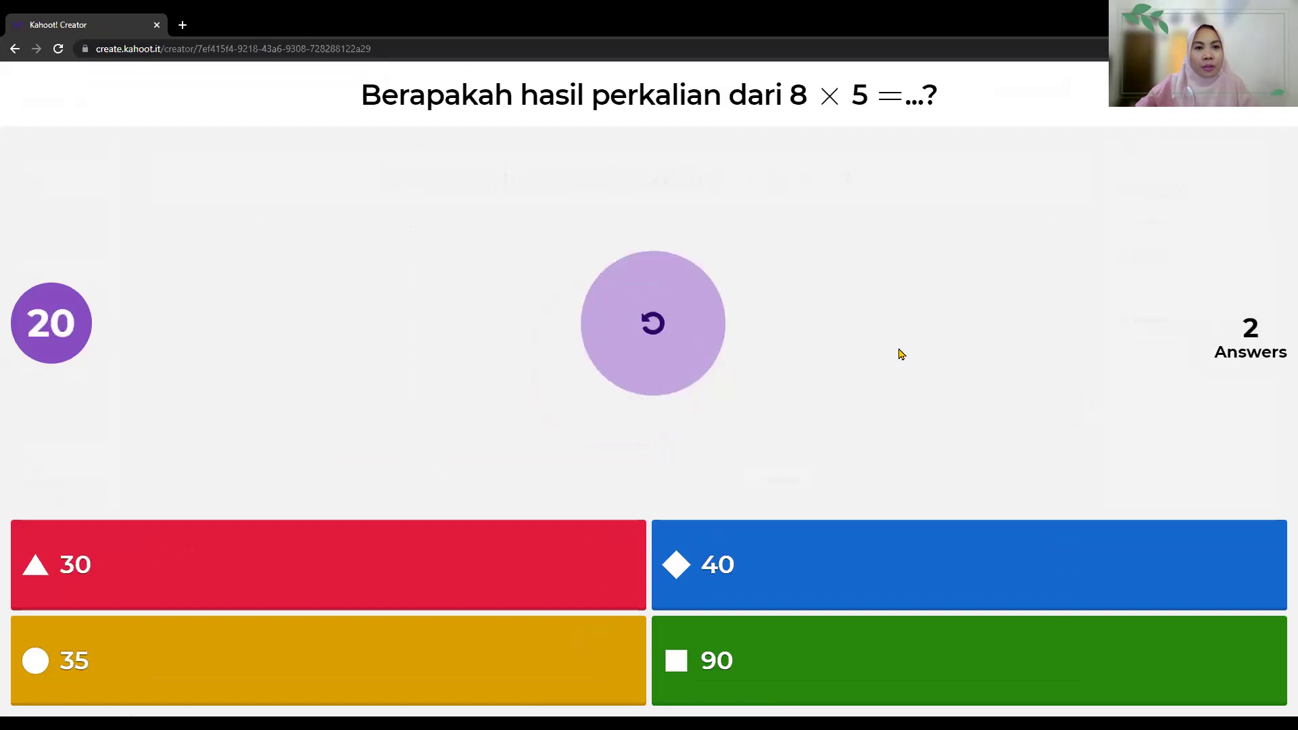
{"action": "left_click", "coordinate": [662, 338]}
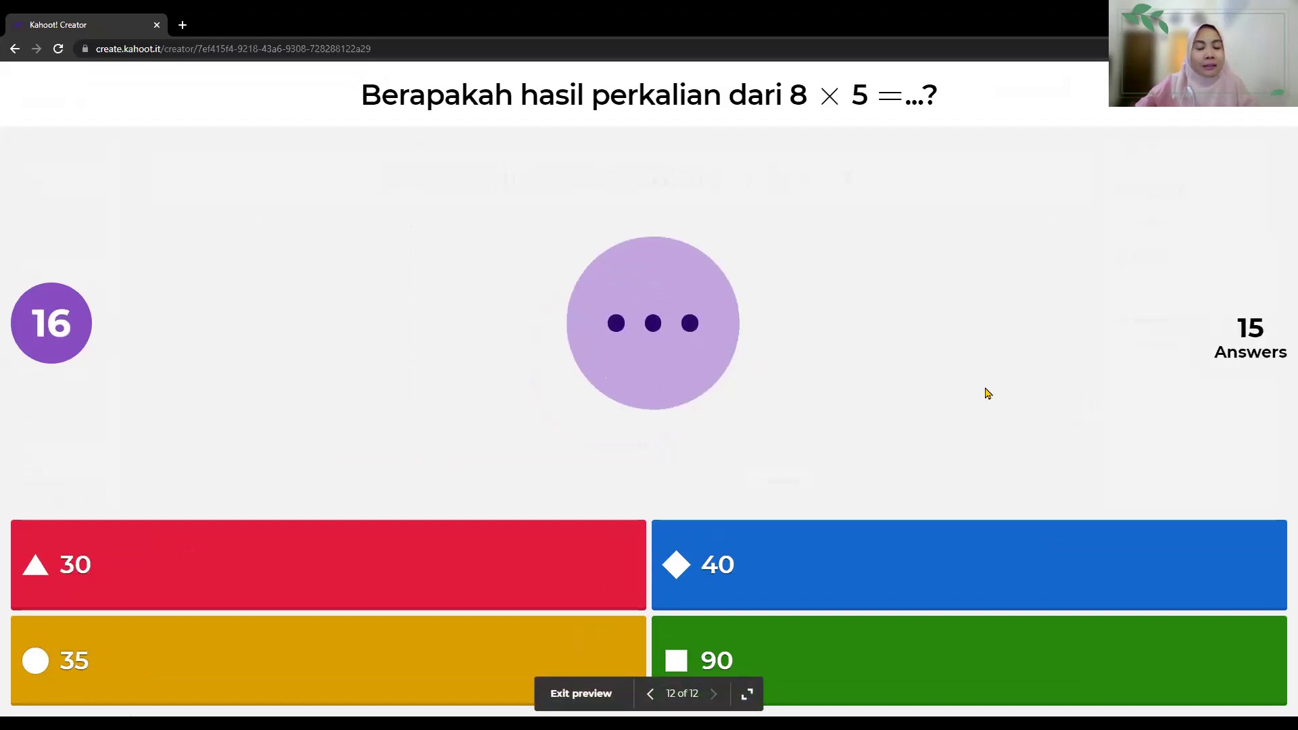
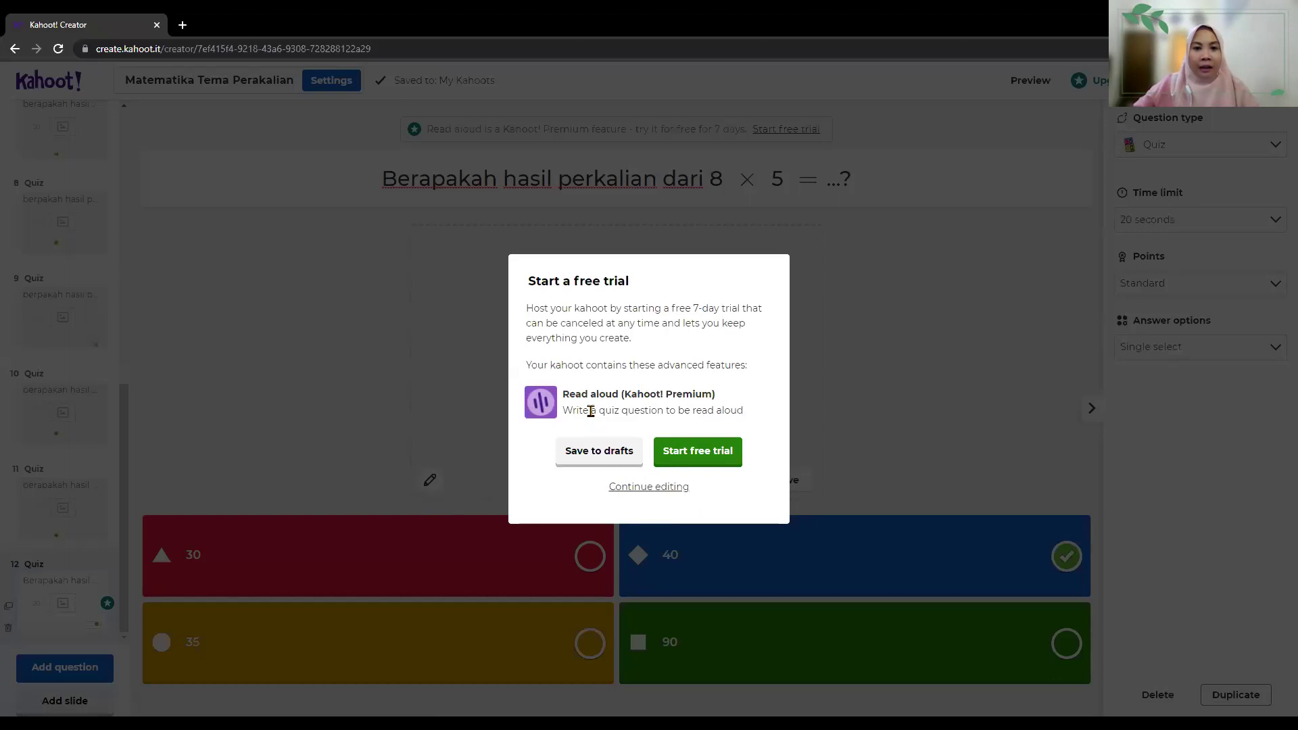
Step: Skip the free-trial offer, delete question 12's read-aloud audio, and save the kahoot
{"action": "left_click", "coordinate": [854, 433]}
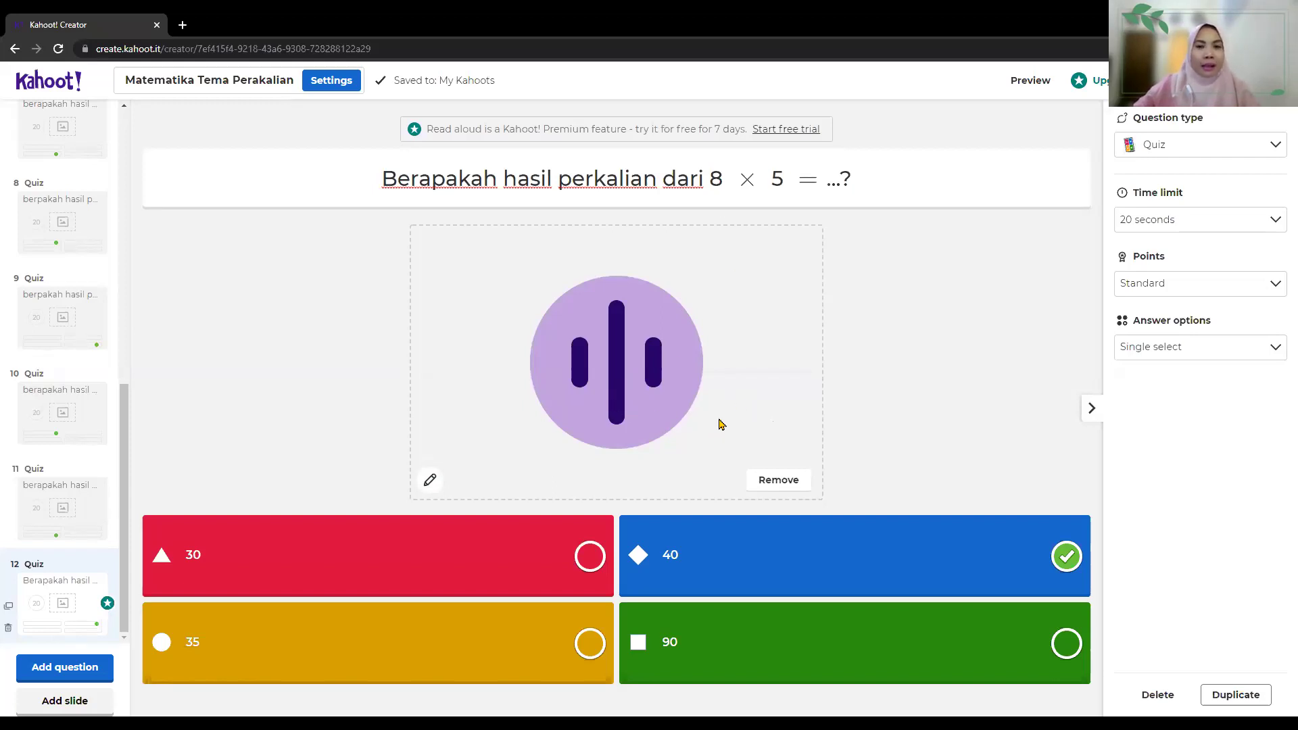
{"action": "left_click", "coordinate": [784, 484]}
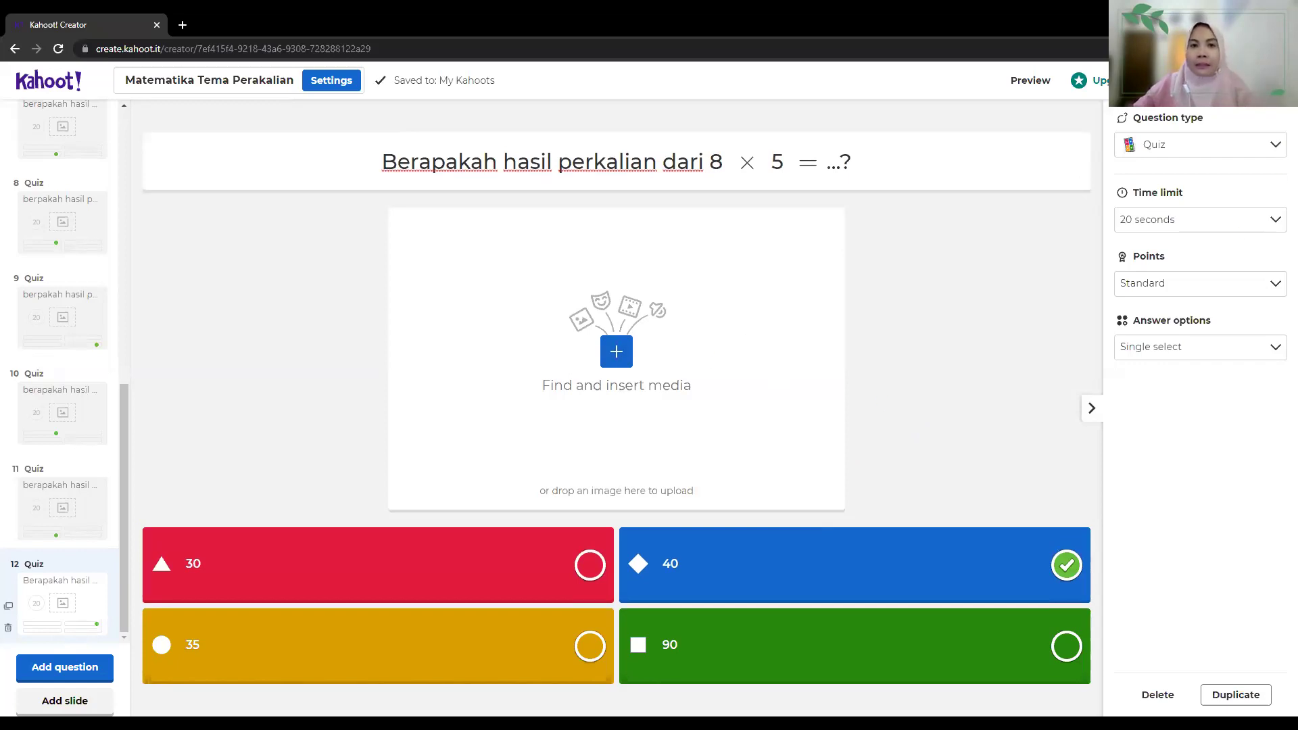
{"action": "left_click", "coordinate": [1260, 81]}
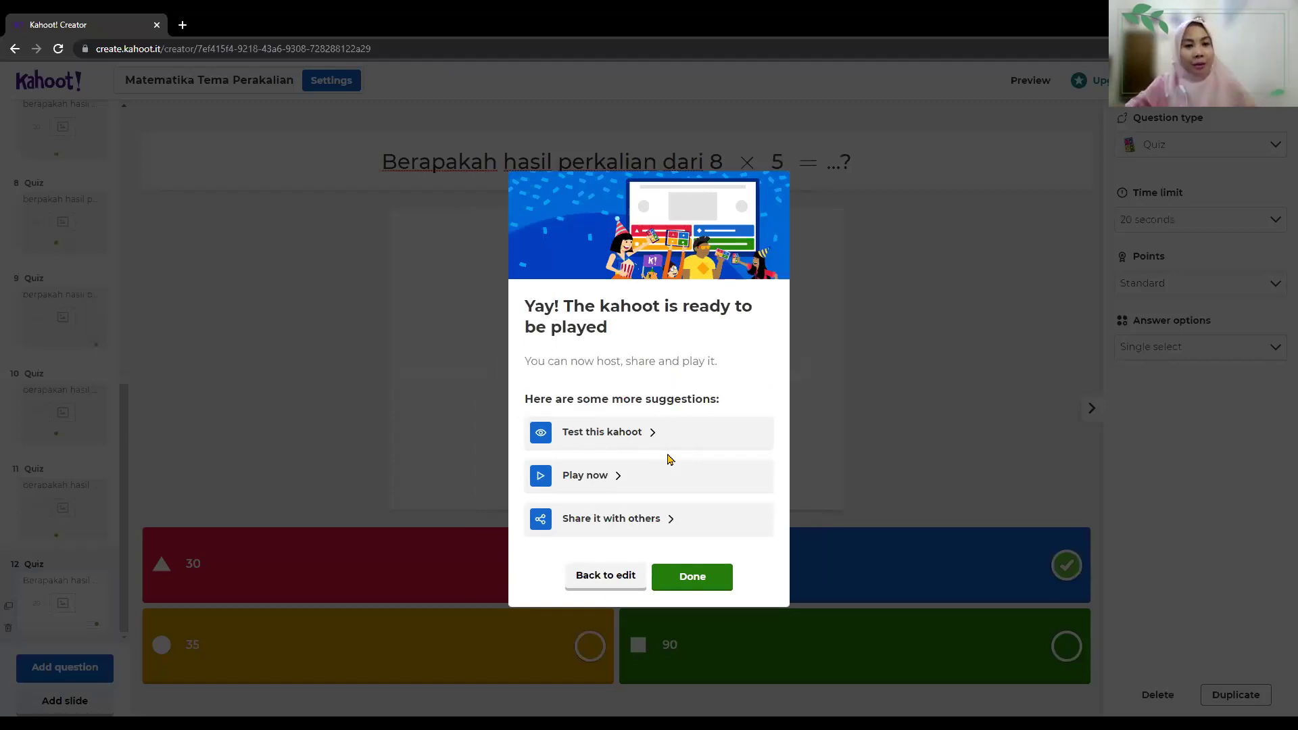
Step: Open the test preview lobby with game PIN 383 492 from the ready dialog
{"action": "left_click", "coordinate": [581, 432]}
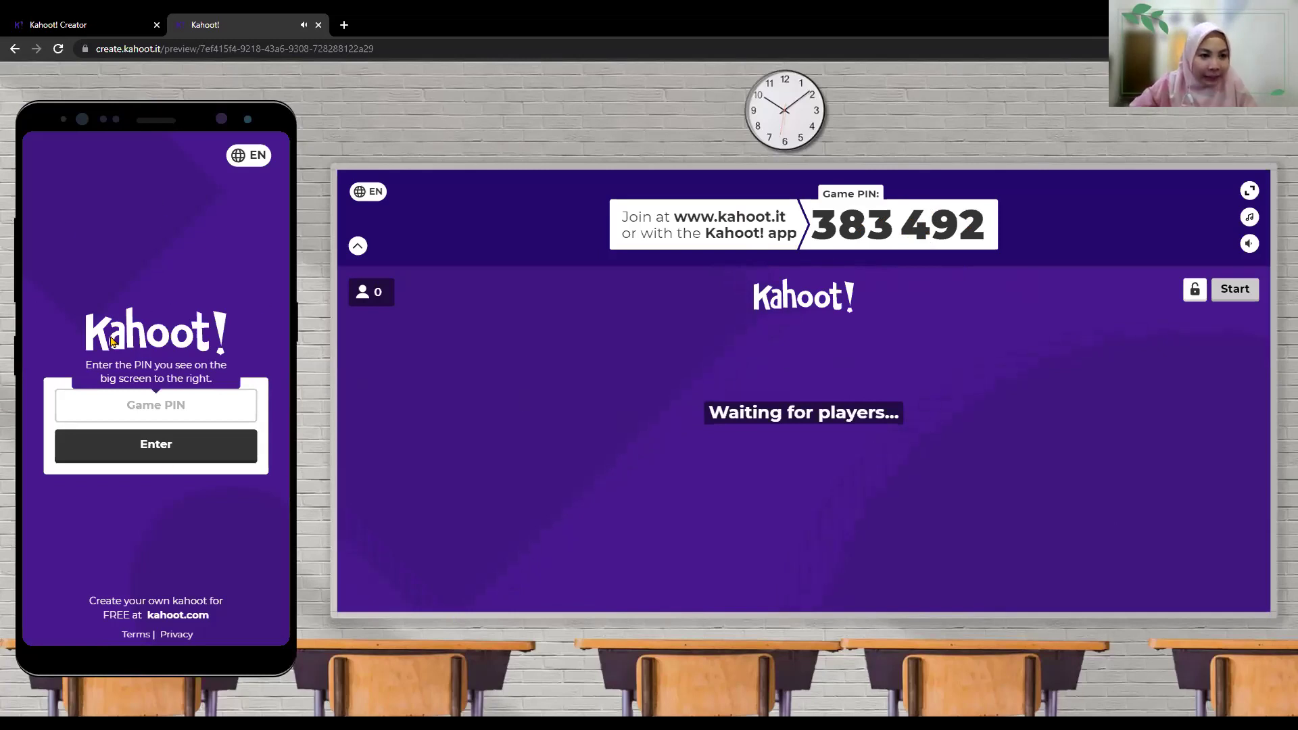
Step: Join the preview game on the phone with PIN 383492 and a player nickname, then start it
{"action": "left_click", "coordinate": [115, 408]}
{"action": "type", "text": "383"}
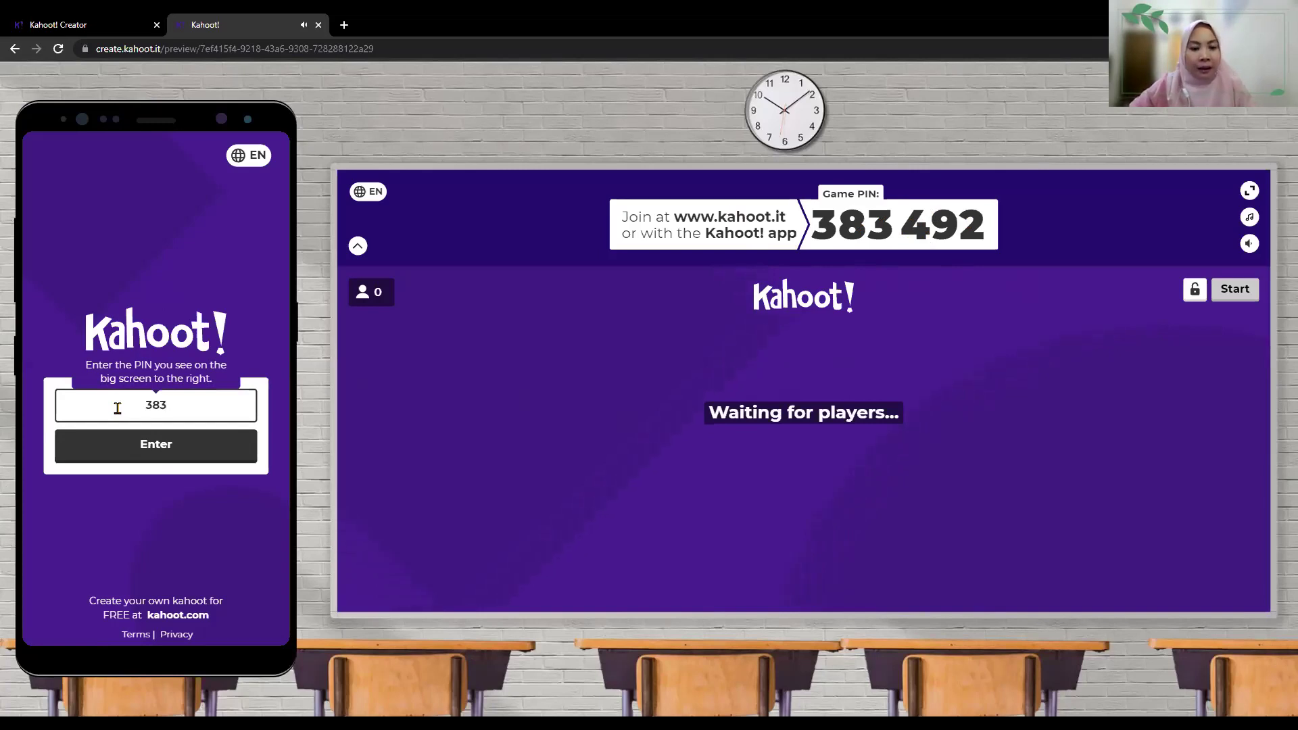
{"action": "type", "text": "492"}
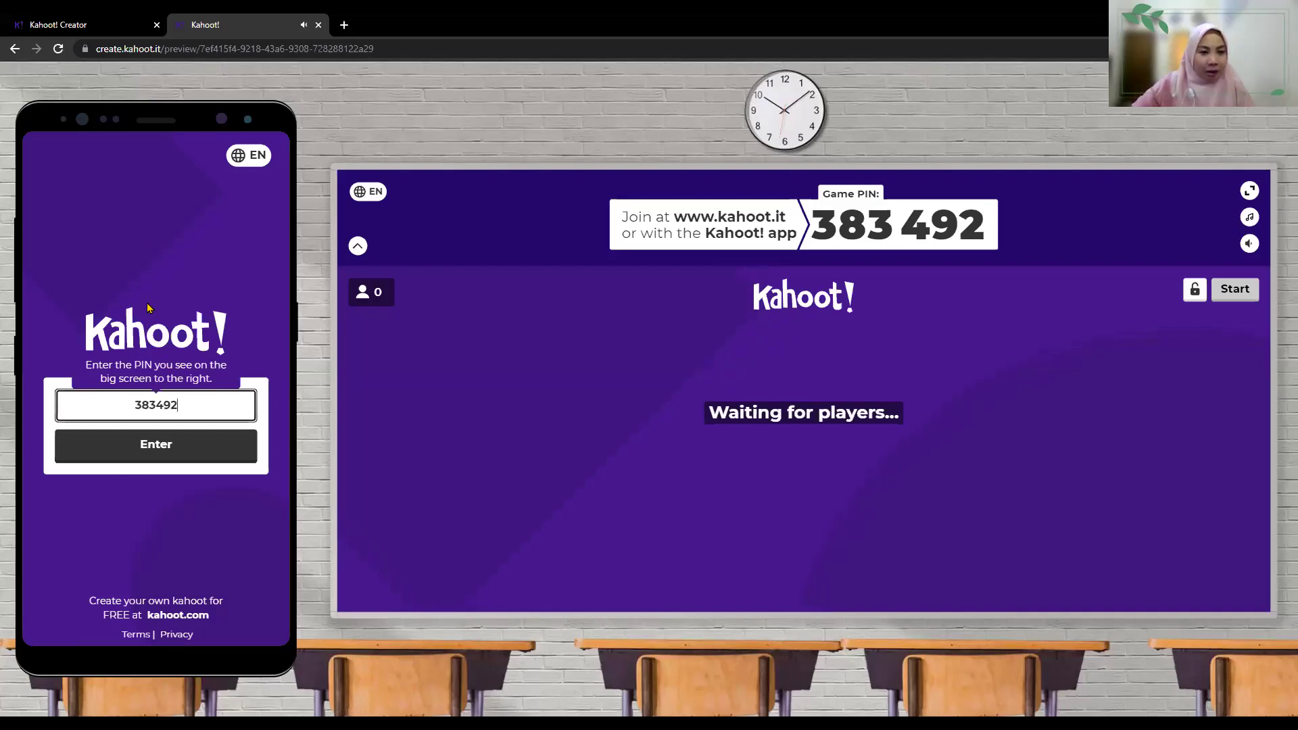
{"action": "left_click", "coordinate": [148, 453]}
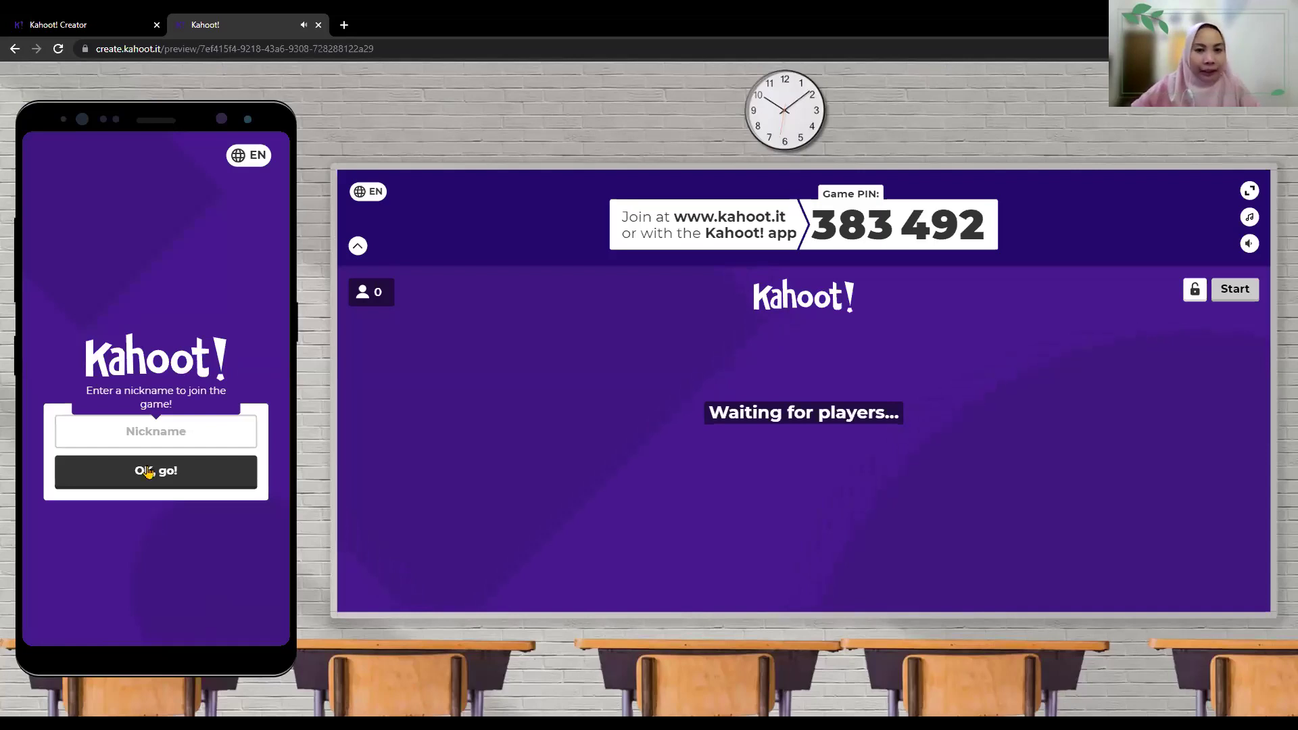
{"action": "left_click", "coordinate": [146, 435]}
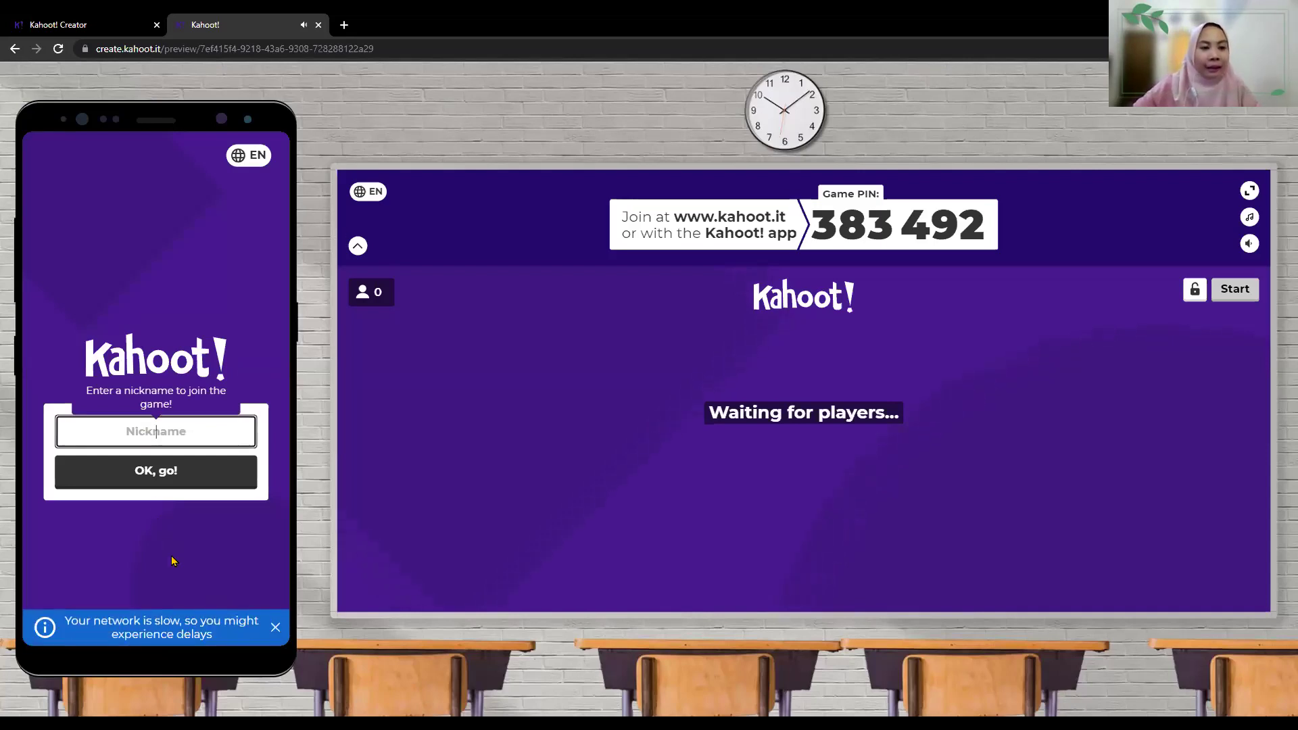
{"action": "type", "text": "indri"}
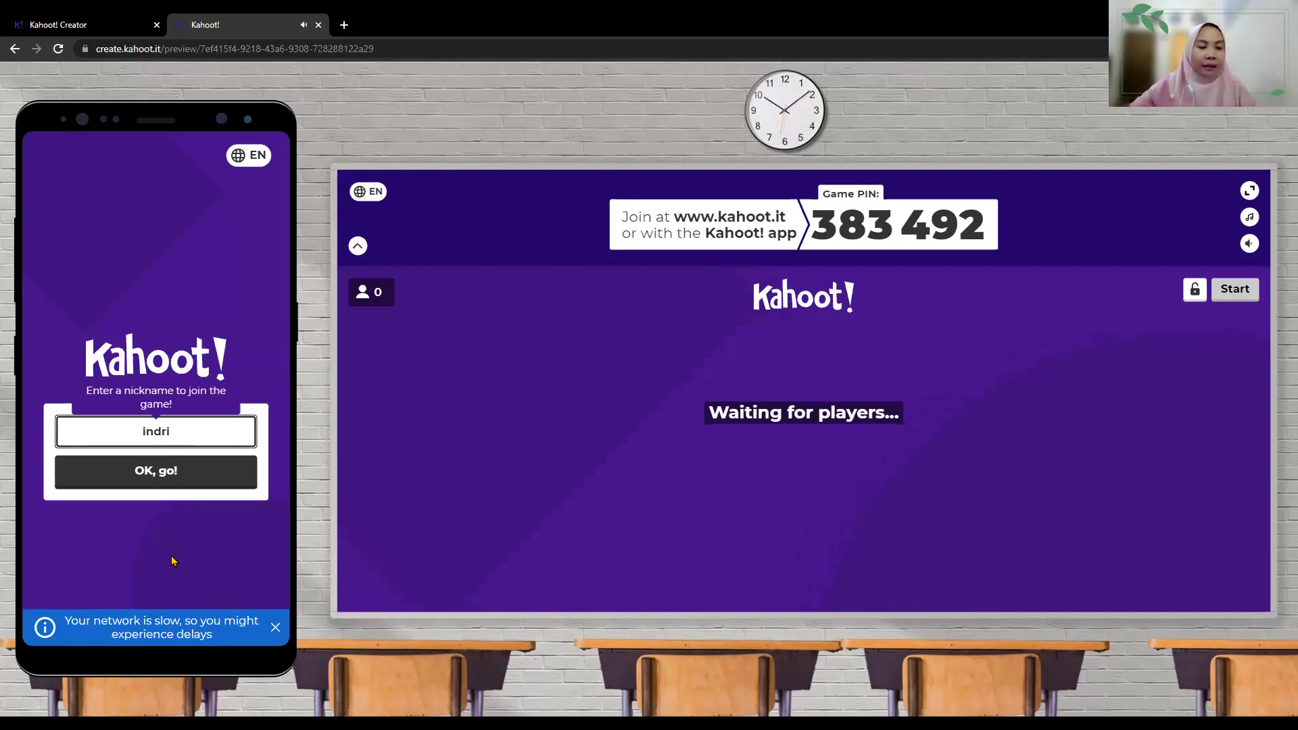
{"action": "left_click", "coordinate": [166, 475]}
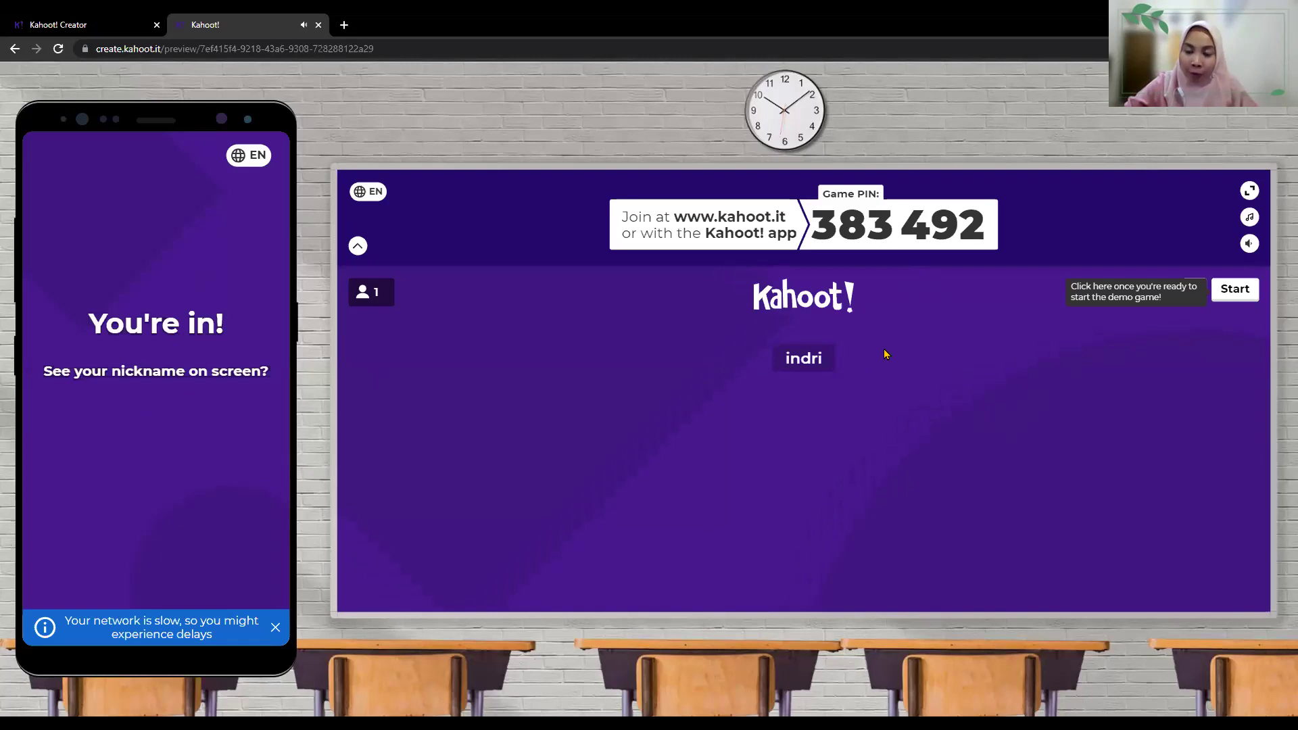
{"action": "left_click", "coordinate": [1234, 298]}
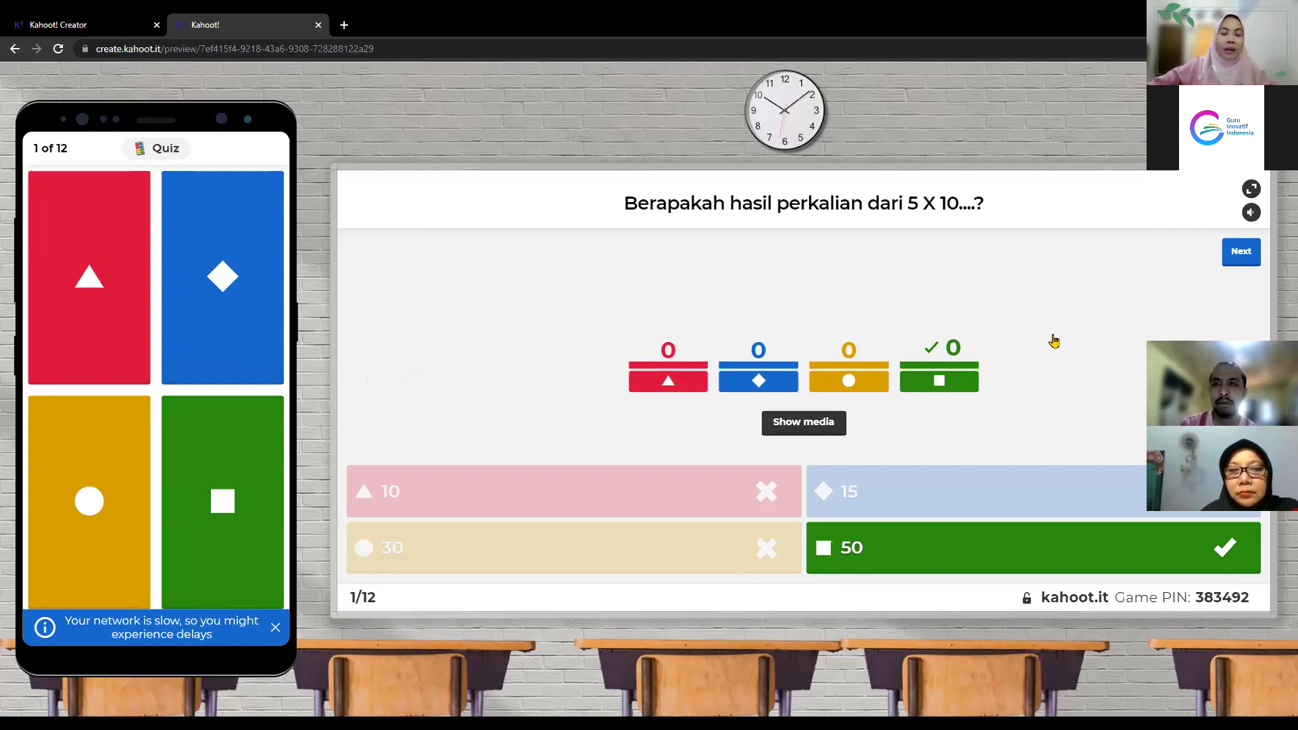
Step: Show question 1's scoreboard, answer 3 x 4 with 4 (red triangle), and show question 2's scoreboard
{"action": "left_click", "coordinate": [1241, 251]}
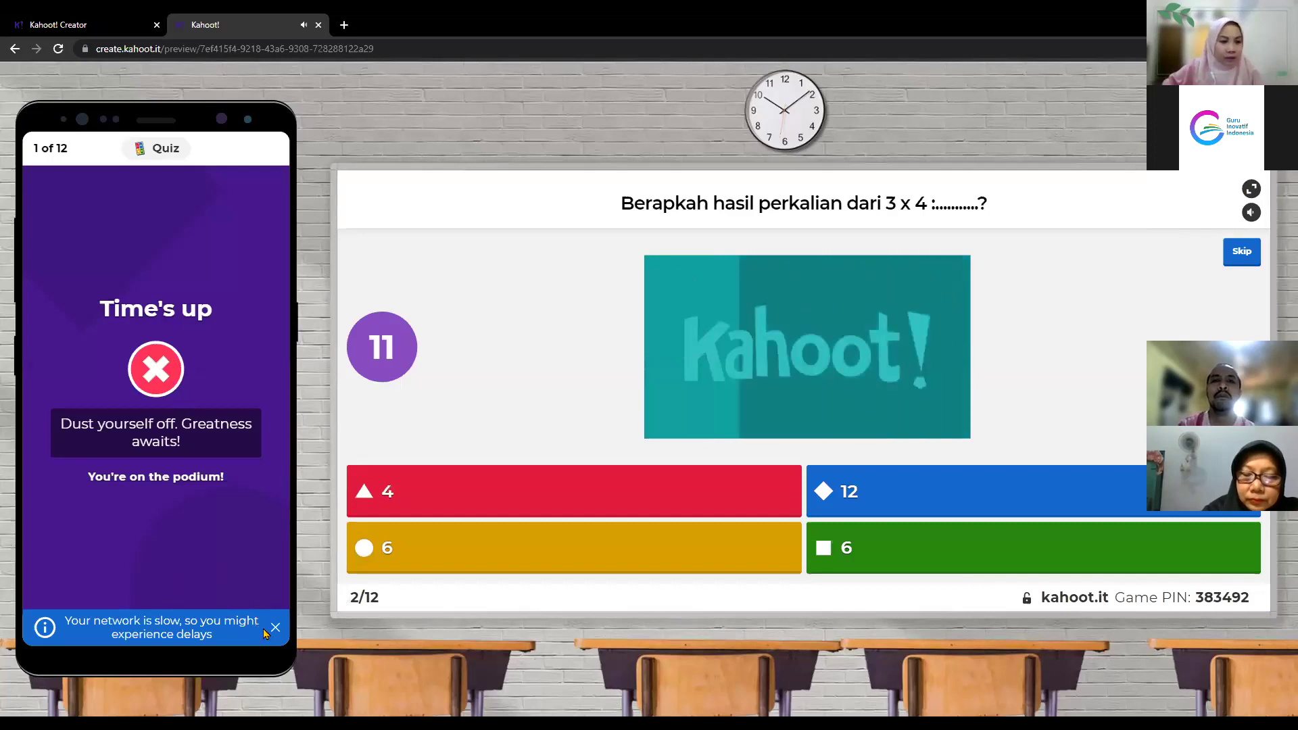
{"action": "left_click", "coordinate": [83, 300]}
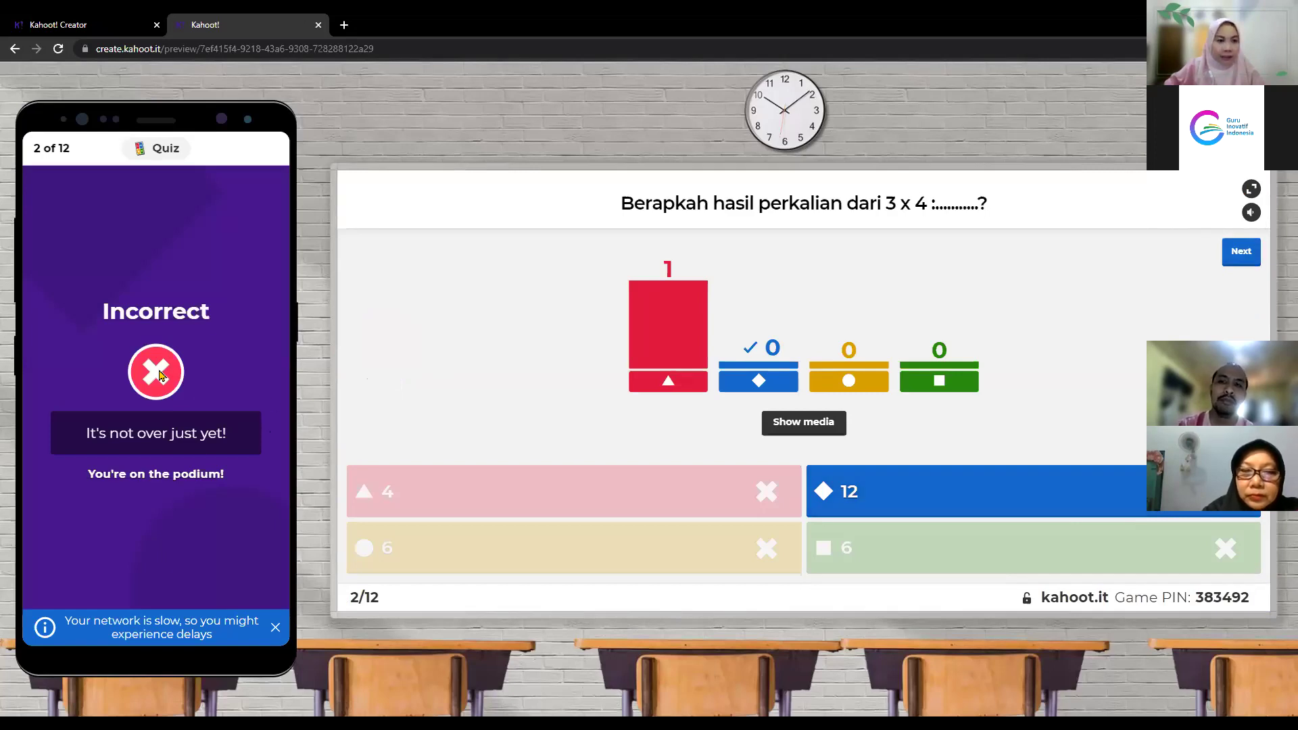
{"action": "left_click", "coordinate": [1234, 259]}
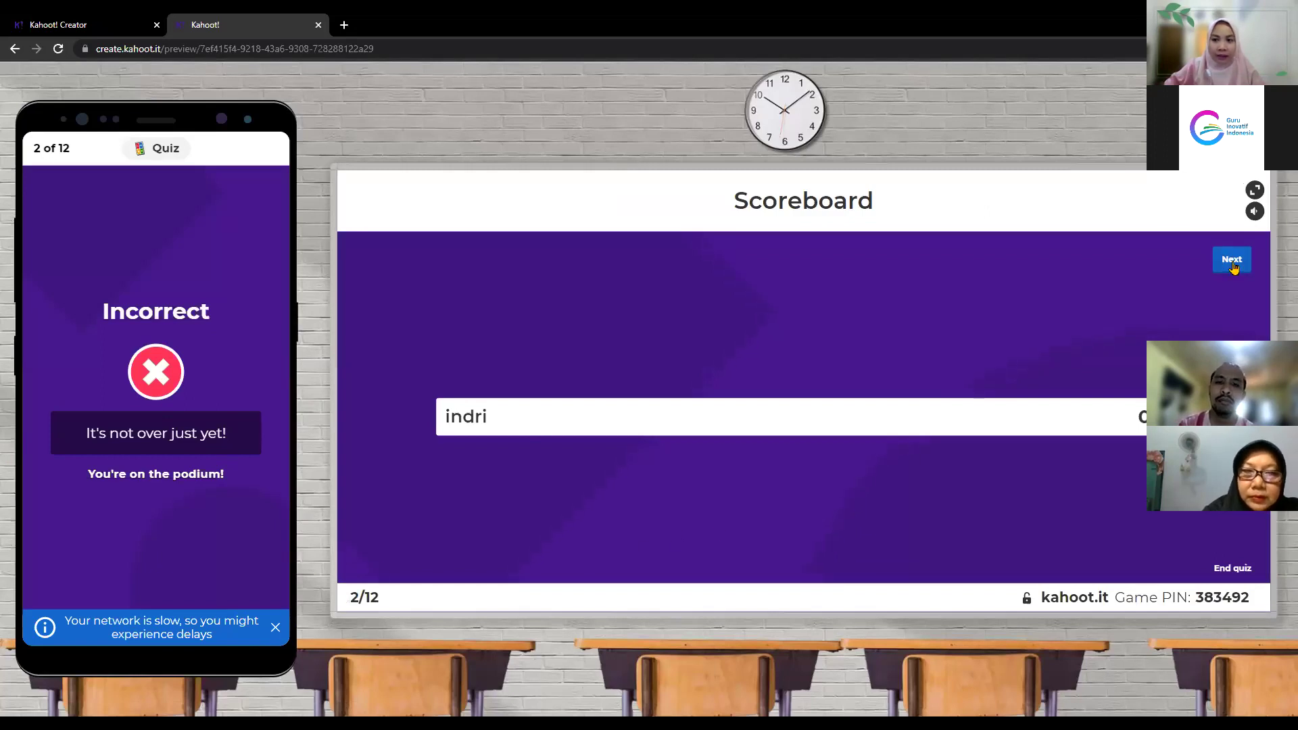
Step: Answer question 3 with the green square and show its scoreboard
{"action": "left_click", "coordinate": [1232, 261]}
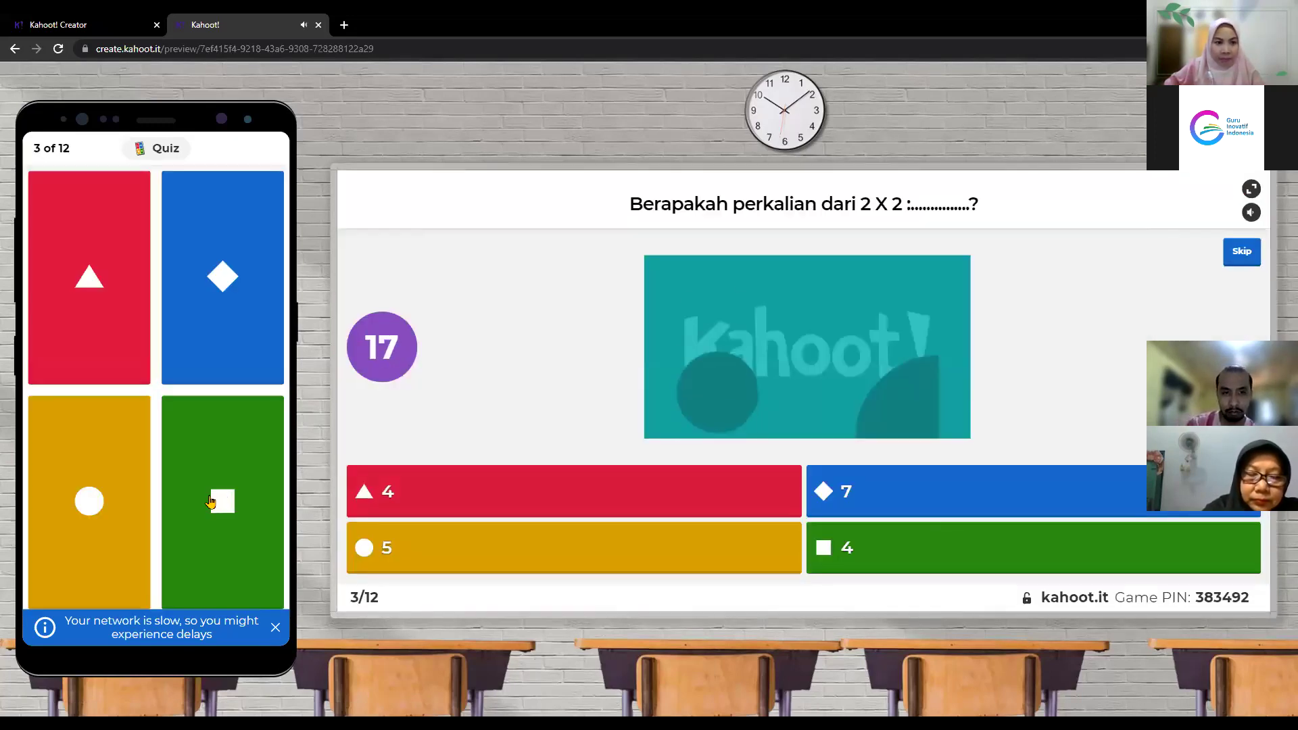
{"action": "left_click", "coordinate": [212, 500]}
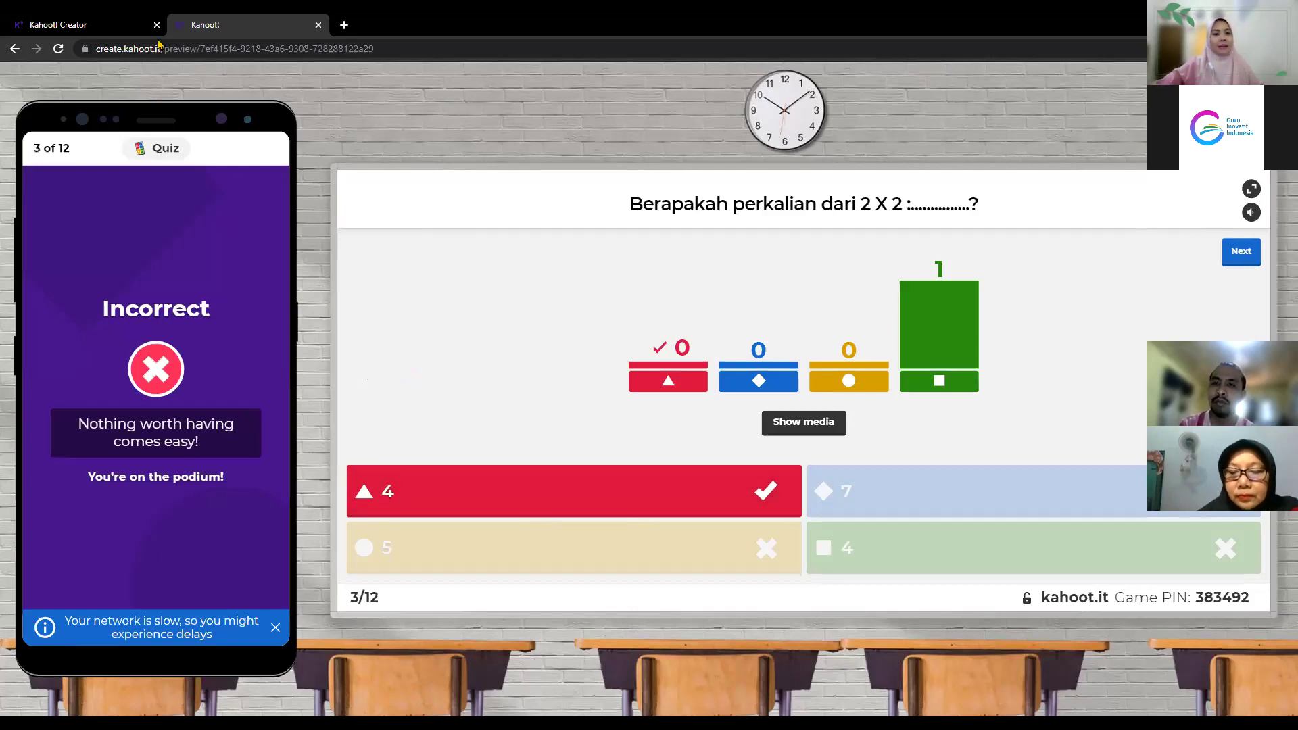
{"action": "left_click", "coordinate": [1243, 256]}
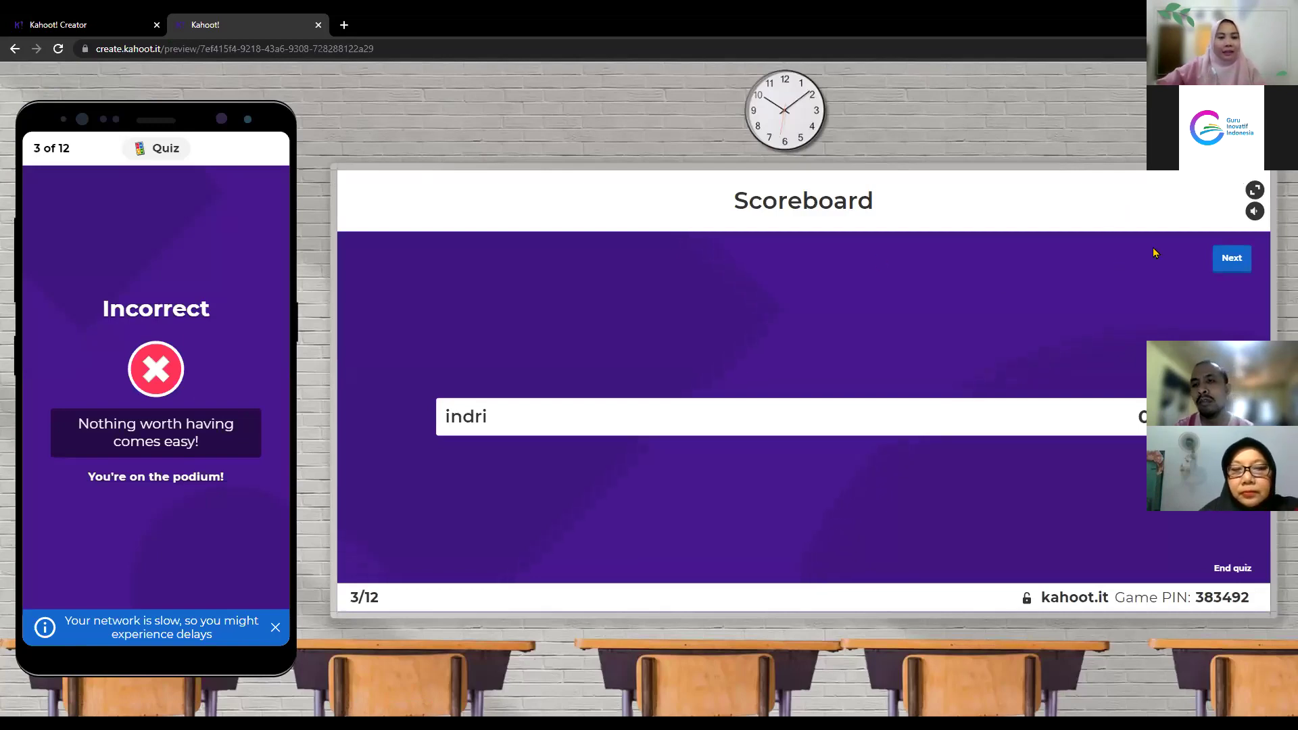
Step: Answer question 4 (1 x 3) correctly with 3 for +906, then close the preview tab
{"action": "left_click", "coordinate": [1229, 260]}
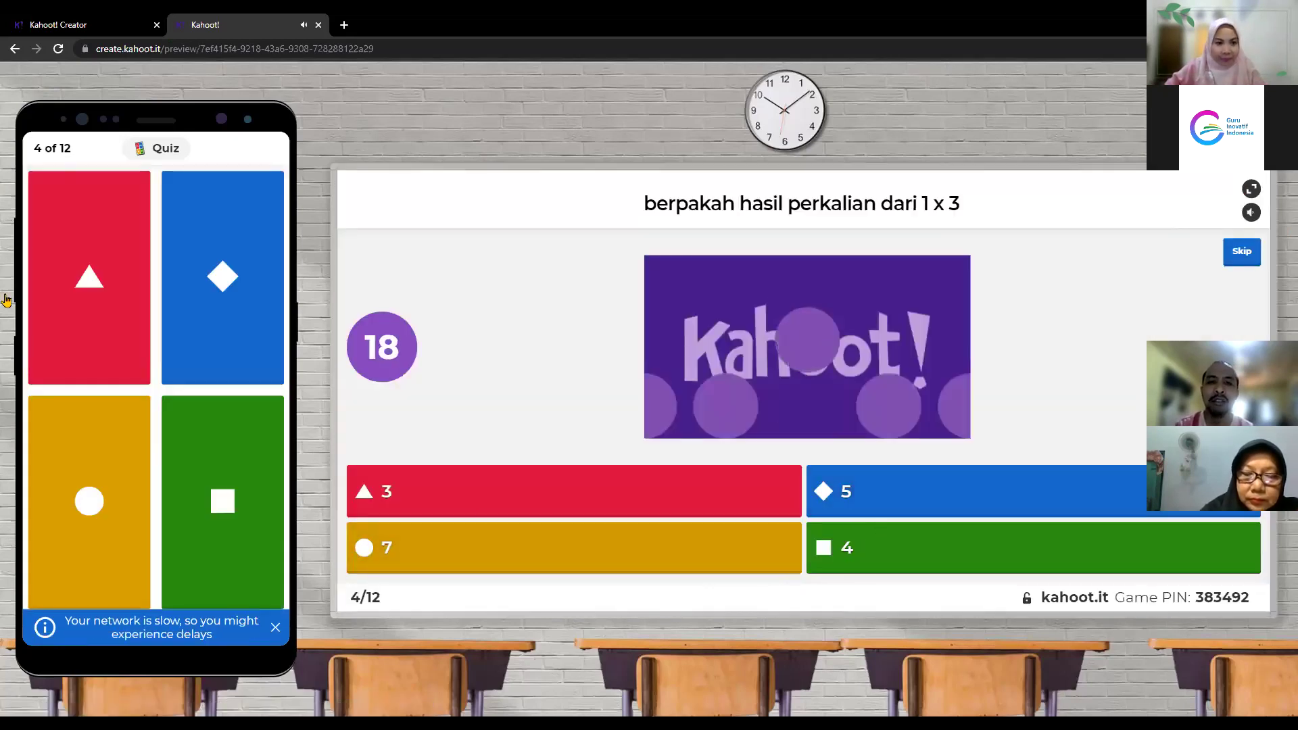
{"action": "left_click", "coordinate": [88, 288]}
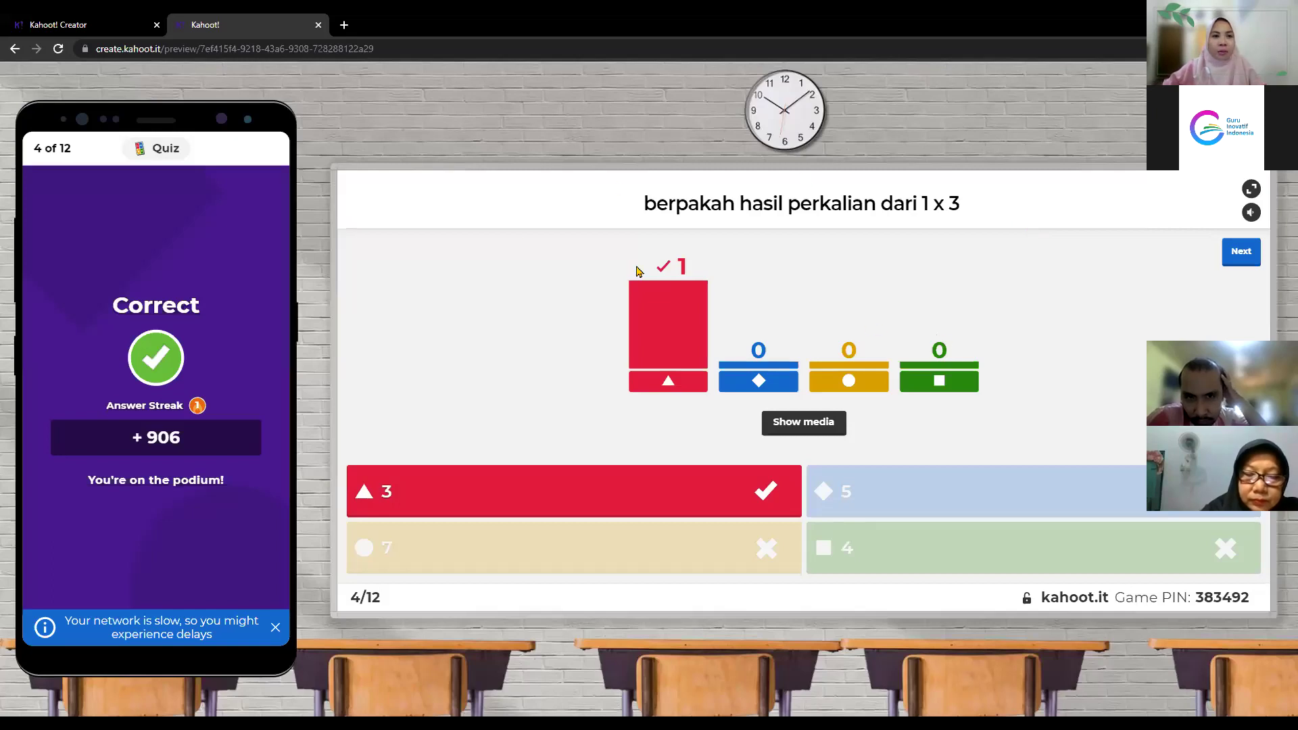
{"action": "left_click", "coordinate": [318, 26]}
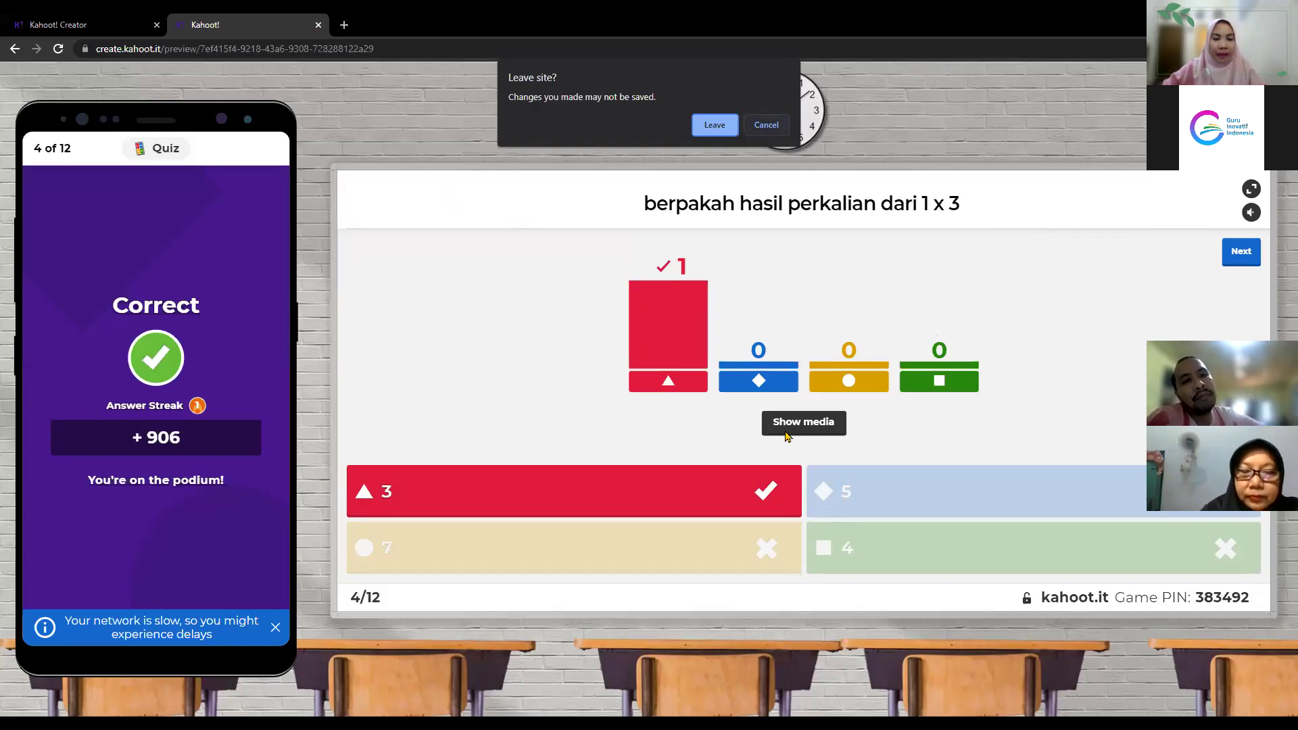
Step: Confirm leaving the preview site to return to the Creator editor
{"action": "left_click", "coordinate": [81, 25]}
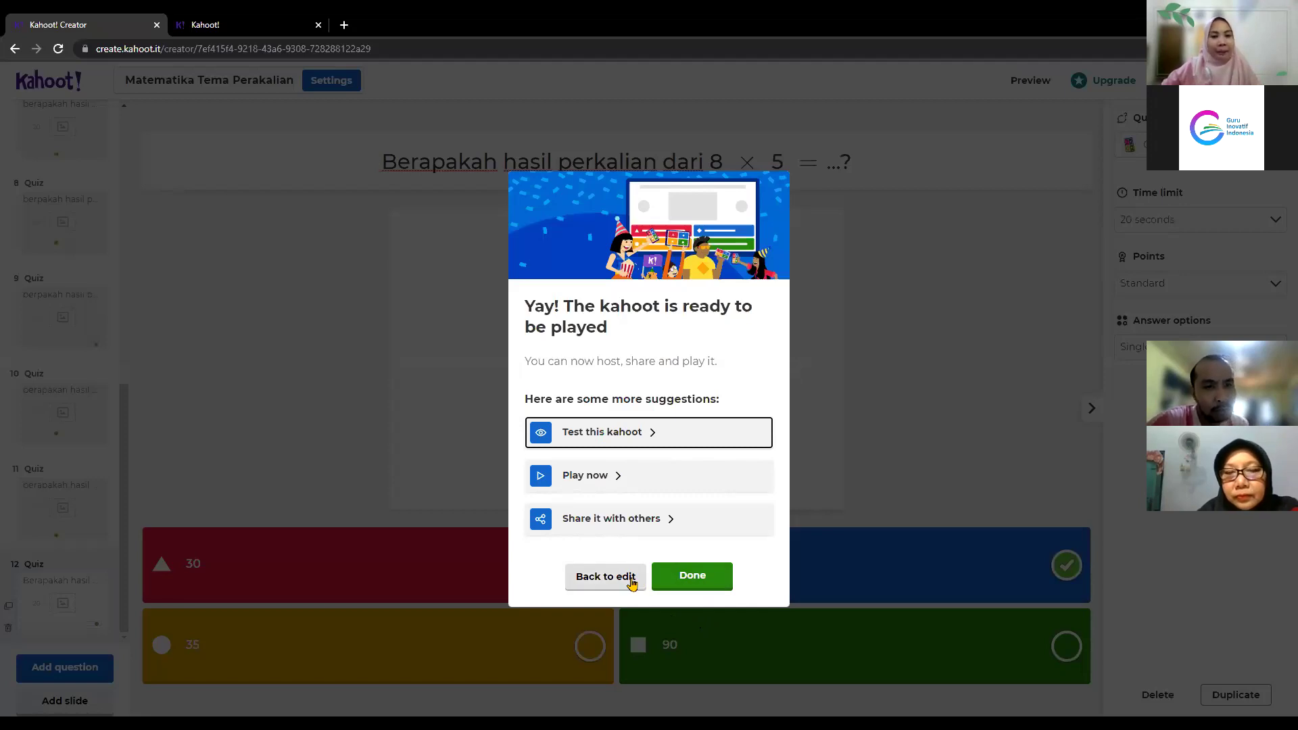
Step: Confirm with Done in the 'Yay! The kahoot is ready to be played' dialog
{"action": "left_click", "coordinate": [720, 585]}
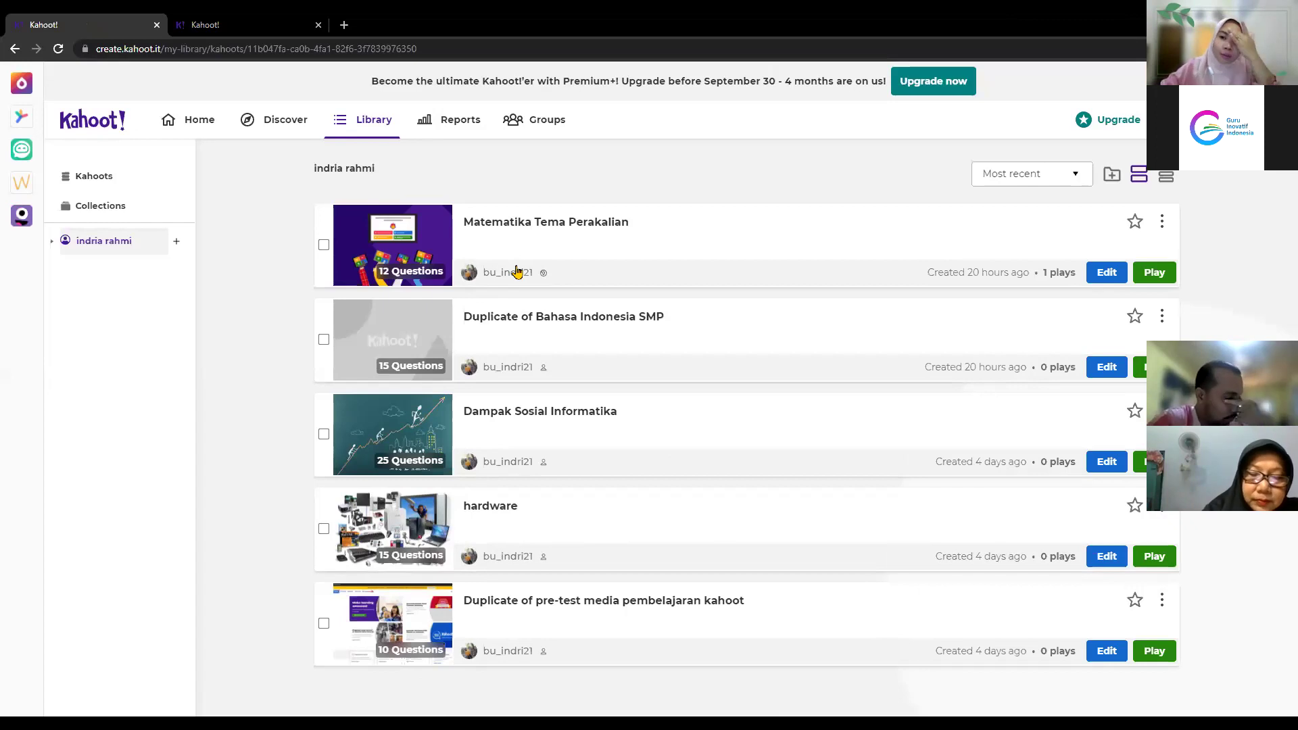
Step: Choose Play on the Matematika Tema Perakalian card to see the ways to play
{"action": "left_click", "coordinate": [1102, 283]}
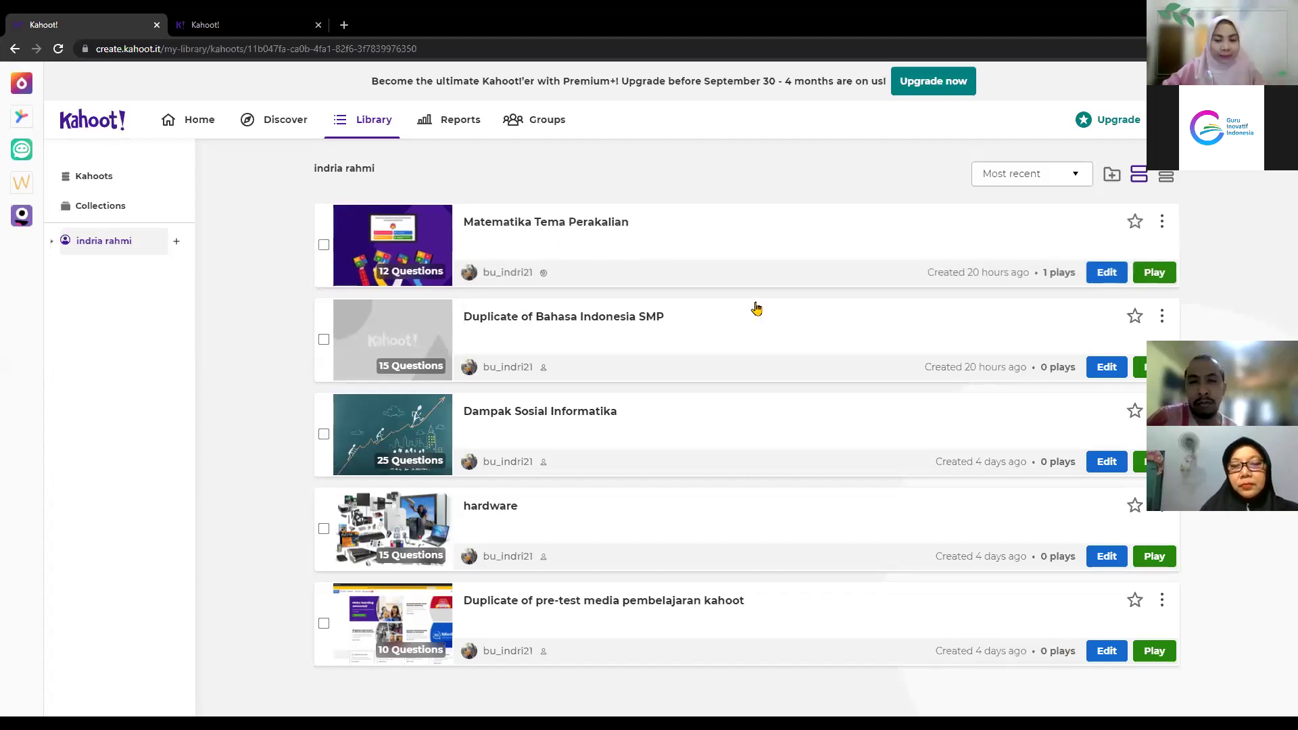
{"action": "left_click", "coordinate": [1154, 273]}
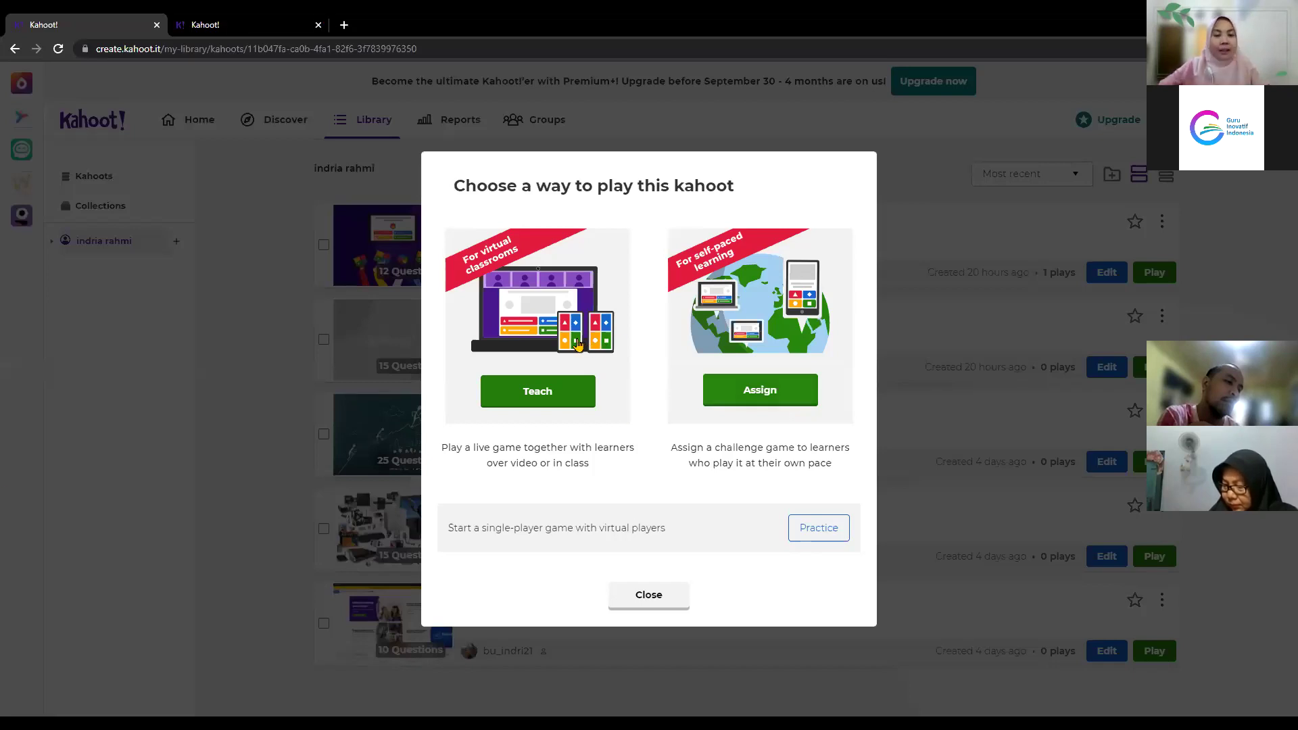
Step: Pick Teach to host Matematika Tema Perakalian as a live class game
{"action": "left_click", "coordinate": [549, 401]}
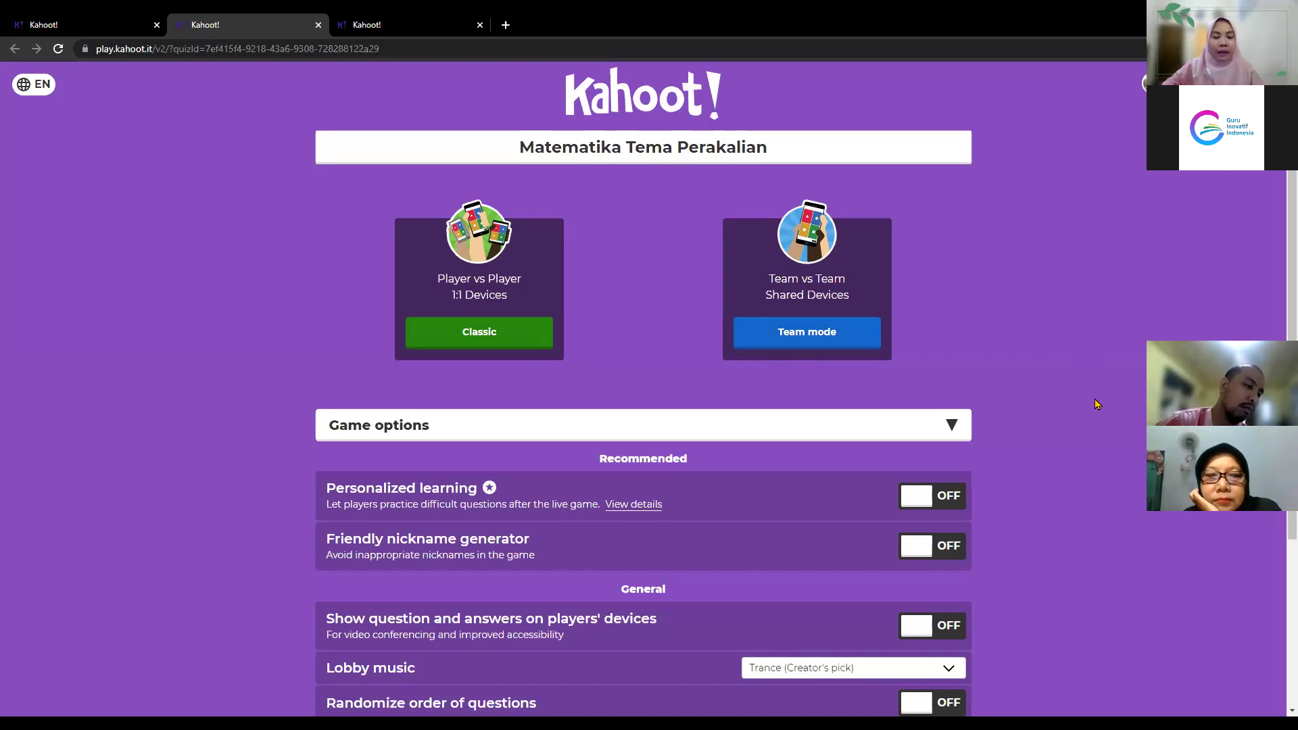
{"action": "scroll", "coordinate": [1033, 425], "scroll_direction": "down", "scroll_amount": 3}
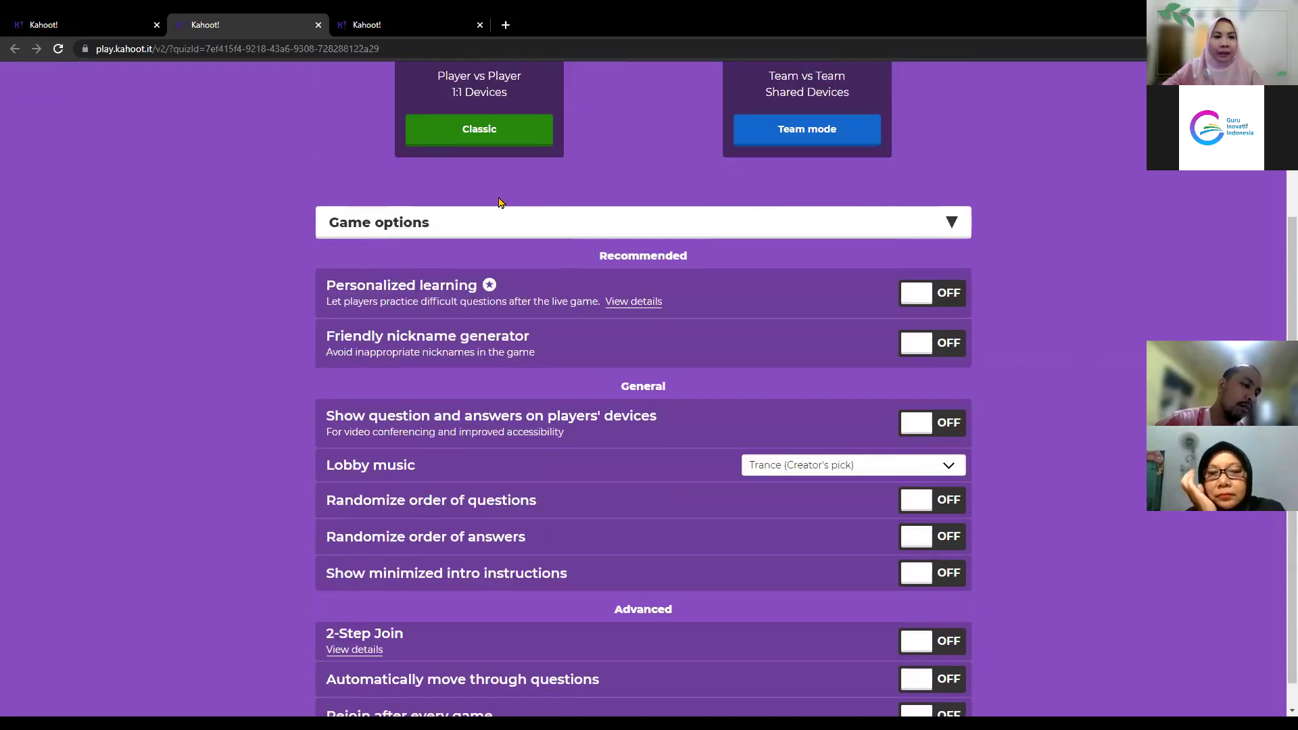
{"action": "scroll", "coordinate": [498, 202], "scroll_direction": "up", "scroll_amount": 1}
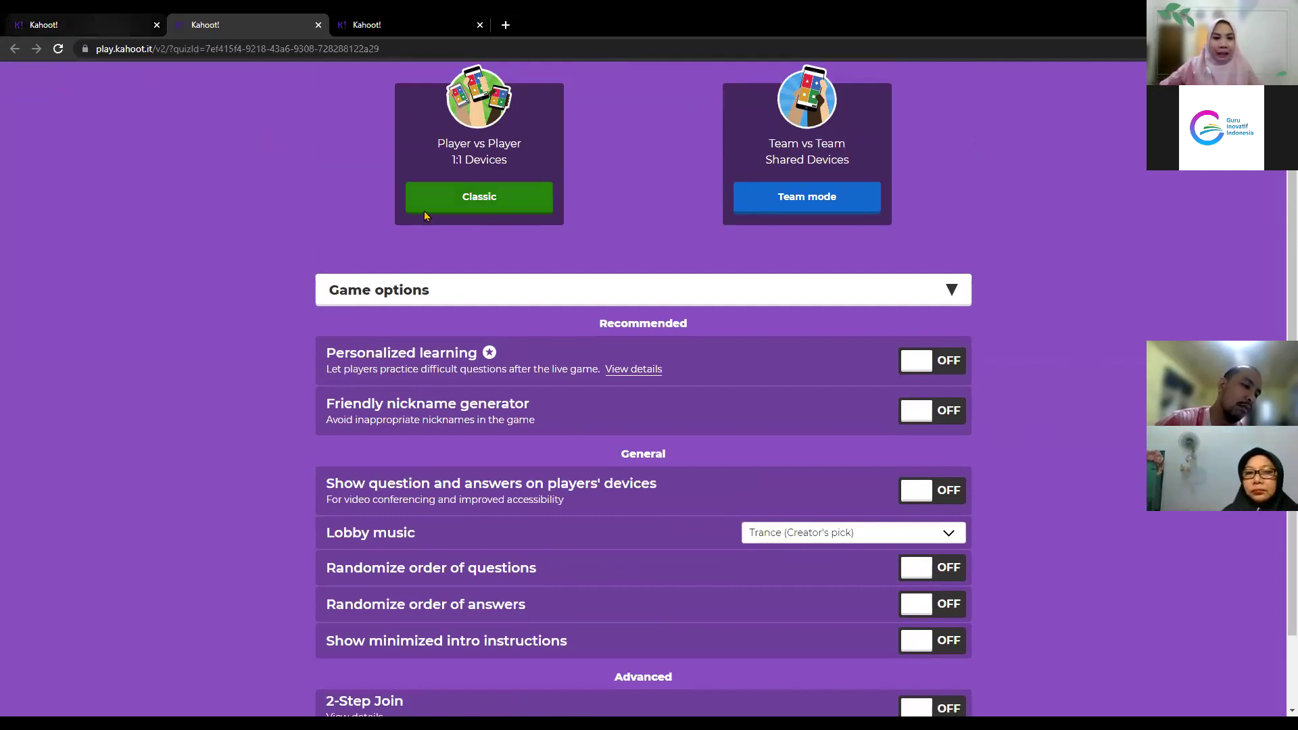
{"action": "scroll", "coordinate": [487, 313], "scroll_direction": "down", "scroll_amount": 1}
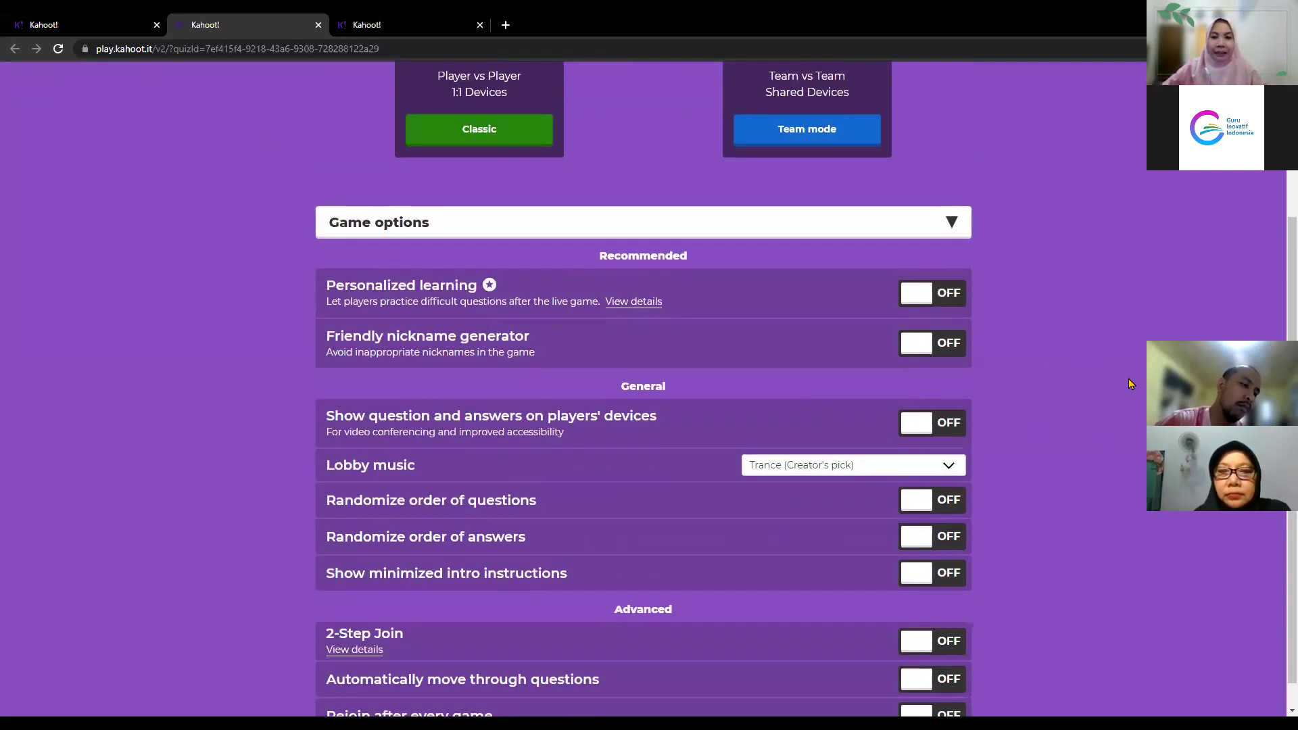
{"action": "scroll", "coordinate": [393, 281], "scroll_direction": "down", "scroll_amount": 1}
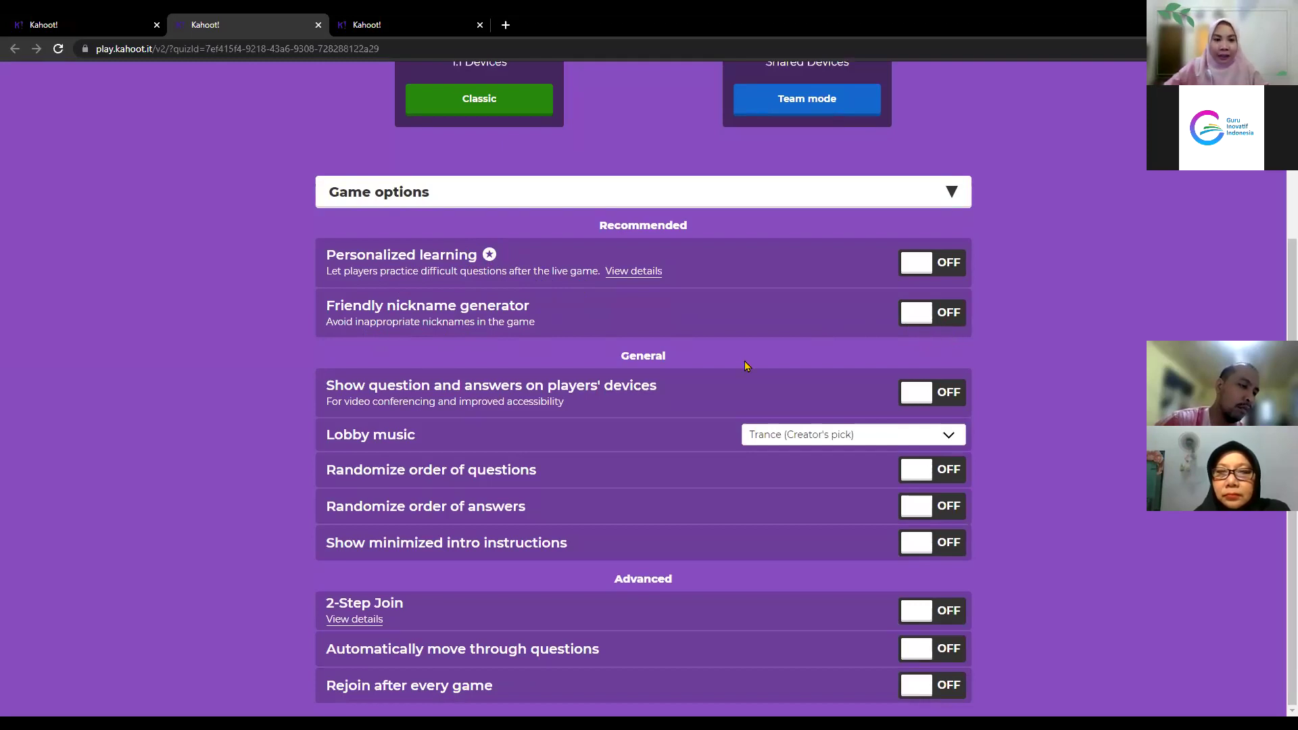
Step: Turn ON 'Show question and answers on players' devices' in the live game options
{"action": "left_click", "coordinate": [947, 399]}
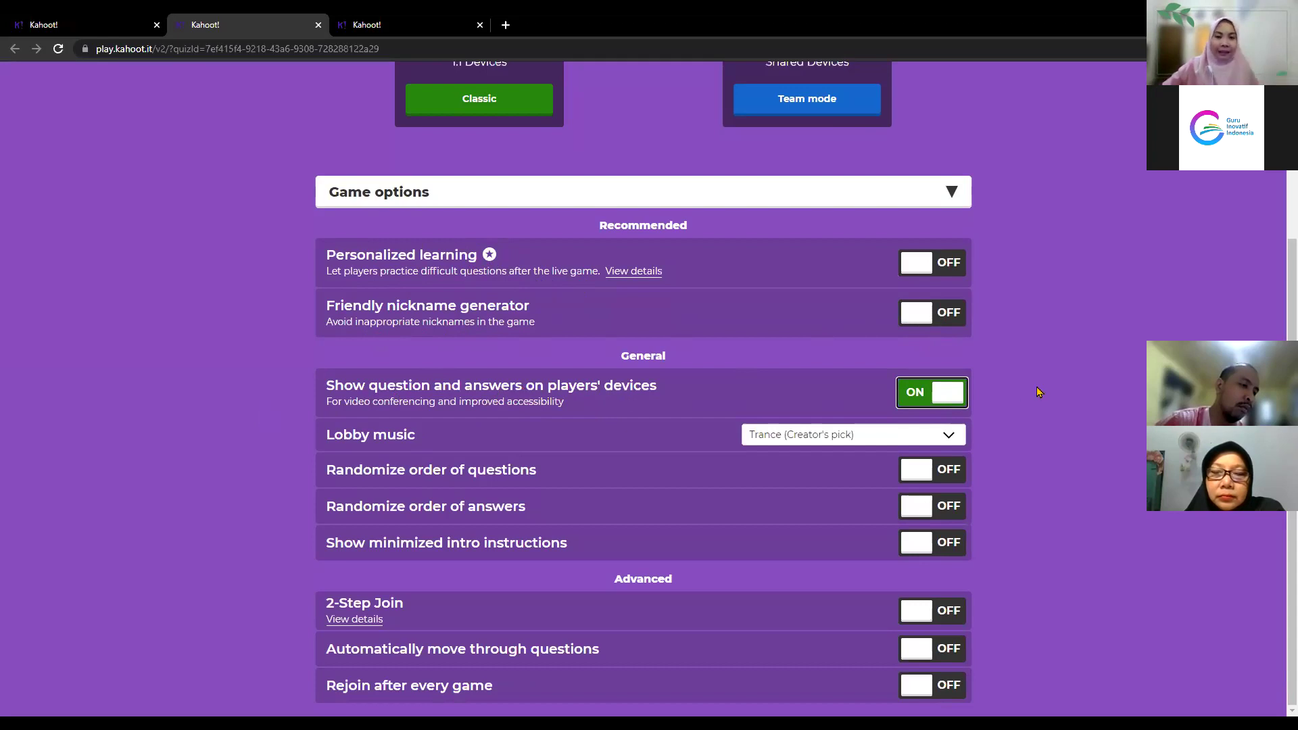
{"action": "left_click", "coordinate": [918, 392]}
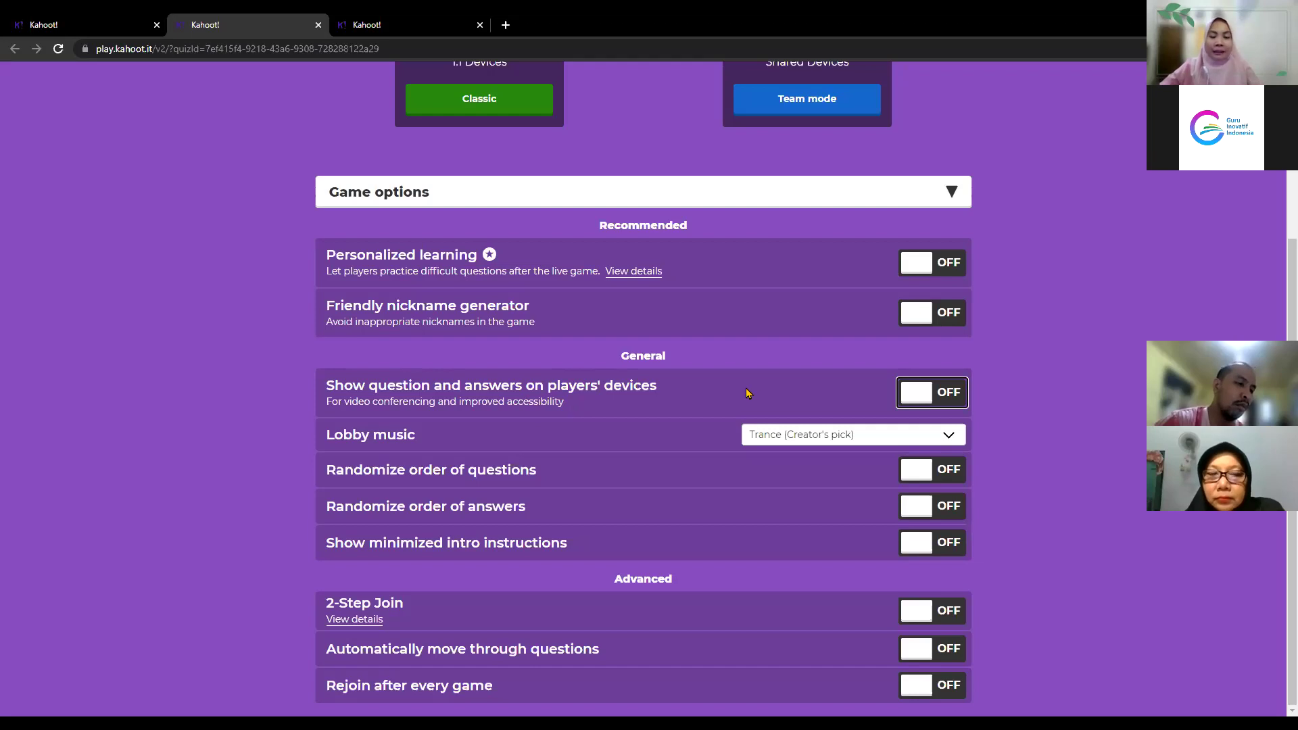
{"action": "left_click", "coordinate": [953, 400]}
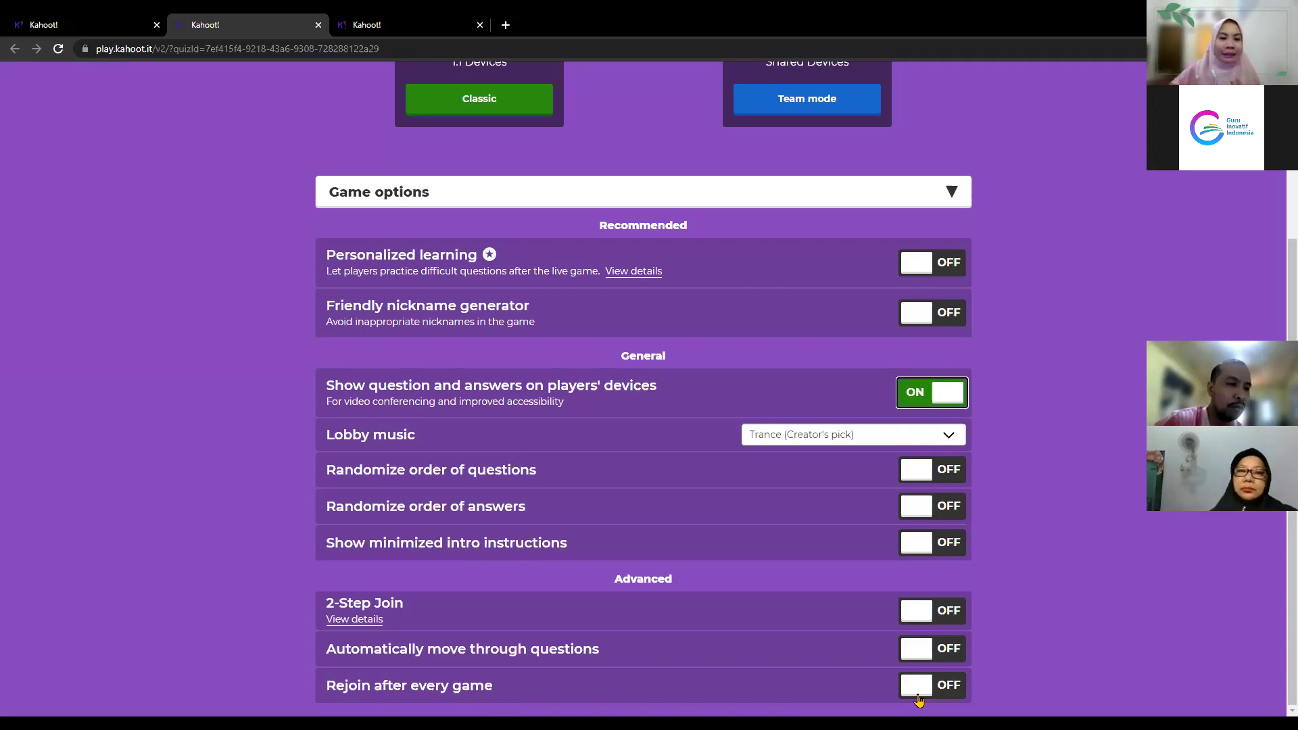
{"action": "scroll", "coordinate": [708, 383], "scroll_direction": "up", "scroll_amount": 2}
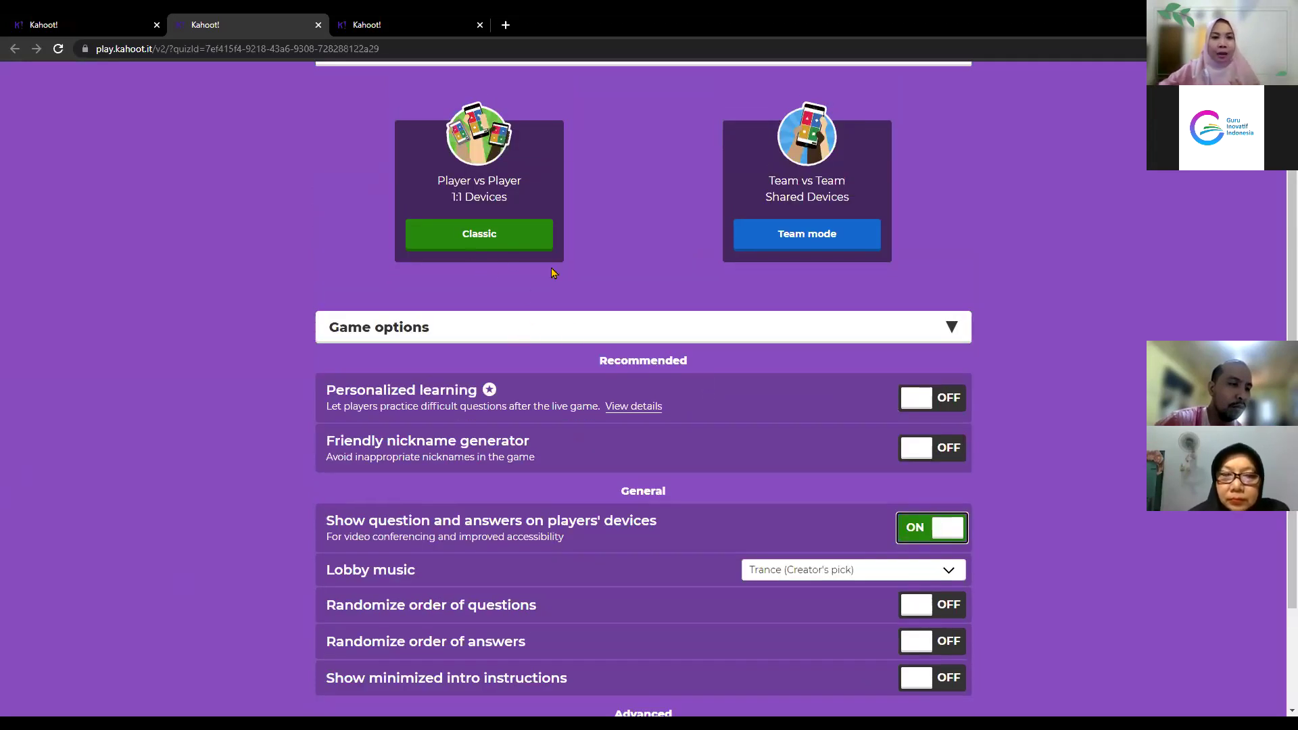
{"action": "scroll", "coordinate": [556, 560], "scroll_direction": "down", "scroll_amount": 2}
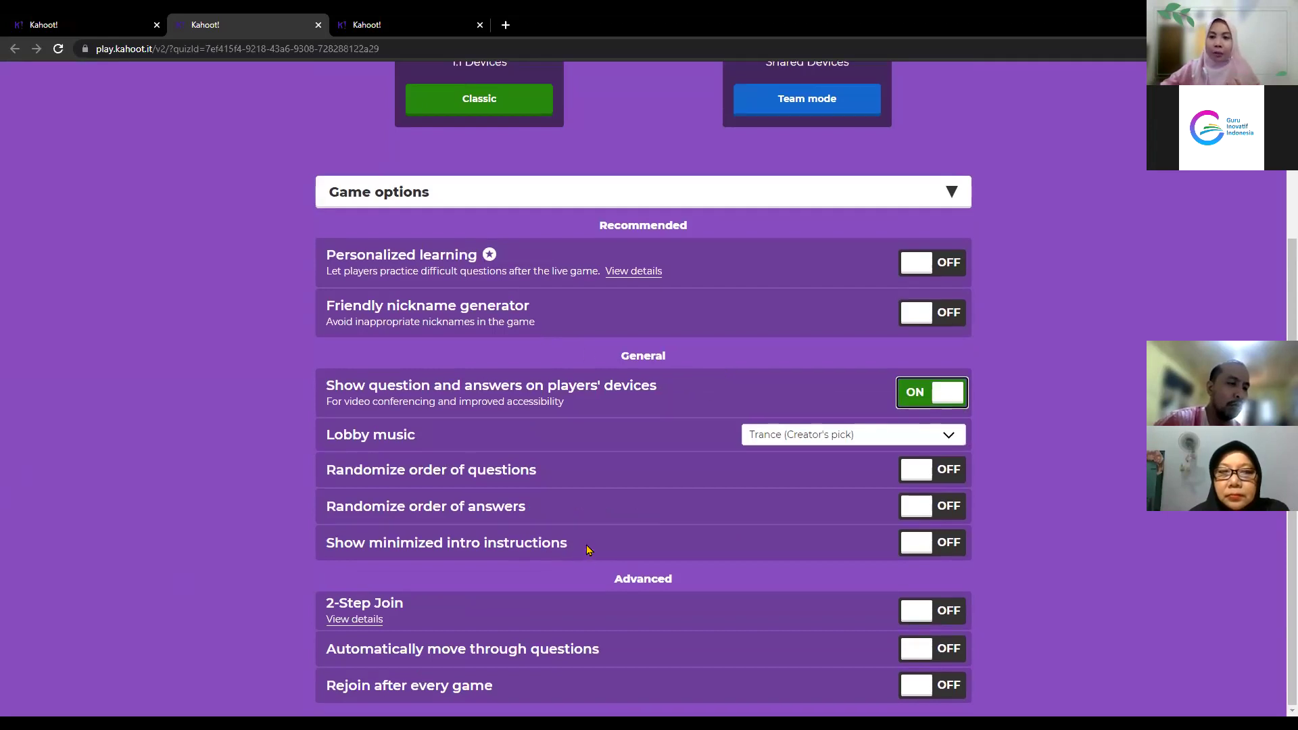
{"action": "scroll", "coordinate": [734, 387], "scroll_direction": "up", "scroll_amount": 1}
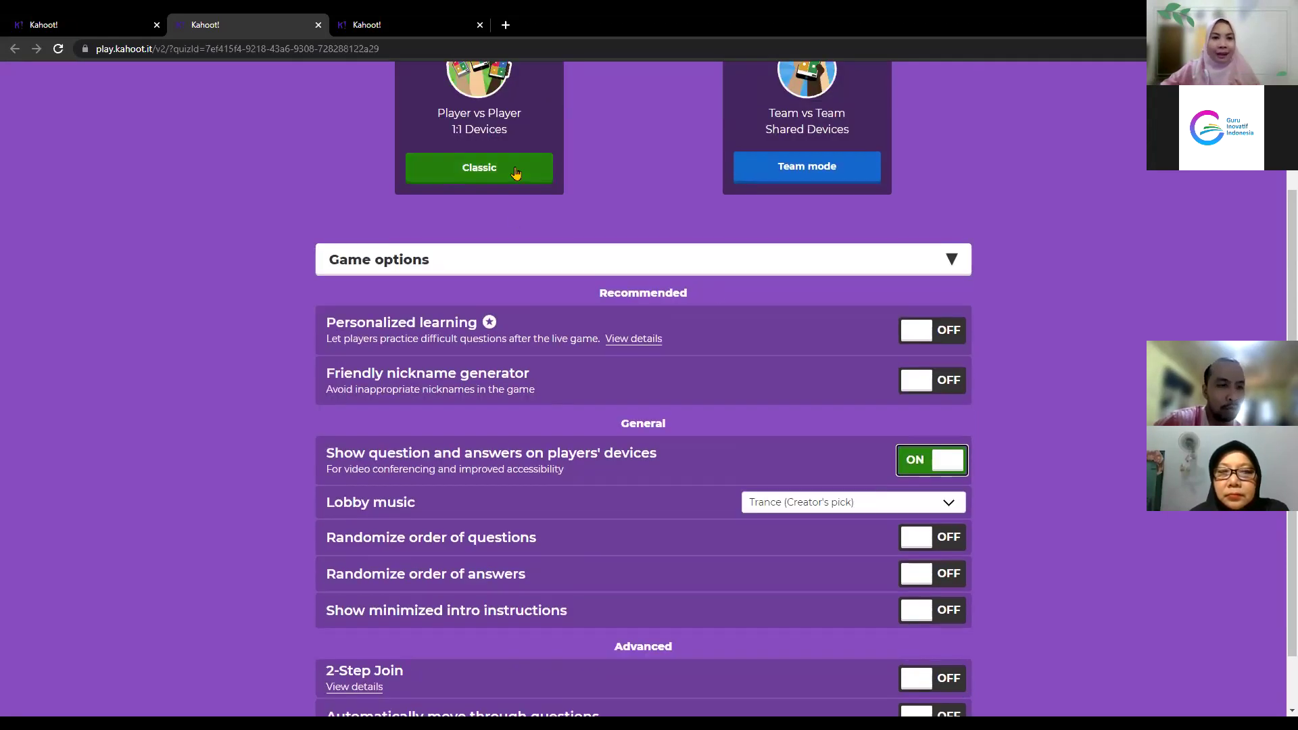
{"action": "scroll", "coordinate": [481, 166], "scroll_direction": "up", "scroll_amount": 2}
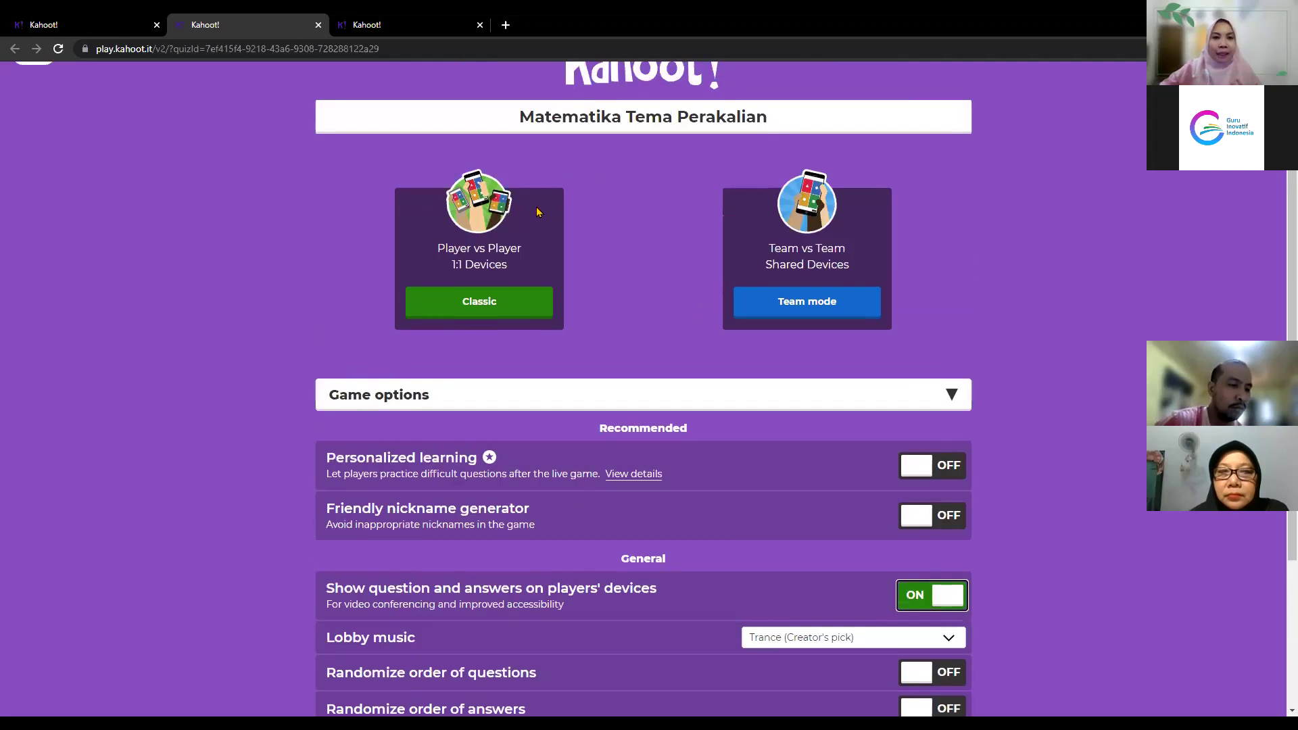
Step: Start a Classic player-vs-player game of the quiz to open its live lobby
{"action": "left_click", "coordinate": [507, 303]}
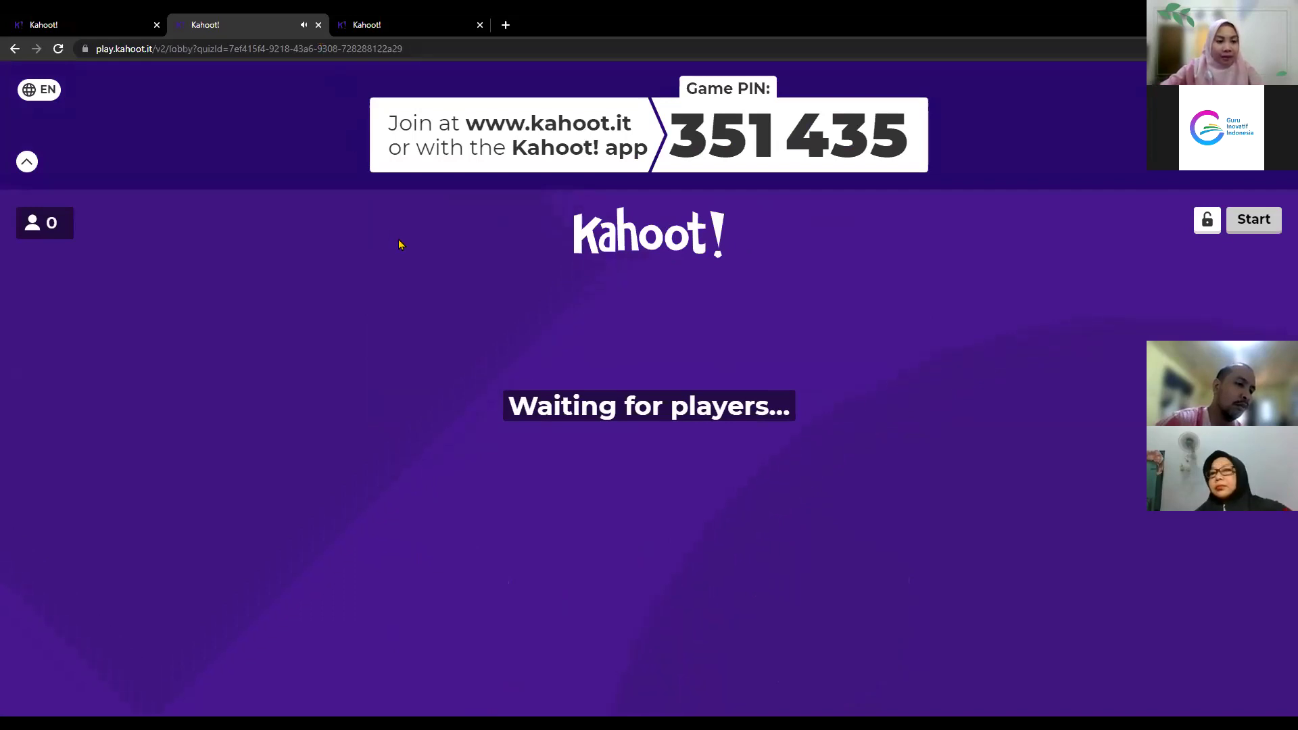
Step: Leave the live lobby and reopen the play options for 'Matematika Tema Perakalian'
{"action": "left_click", "coordinate": [318, 25]}
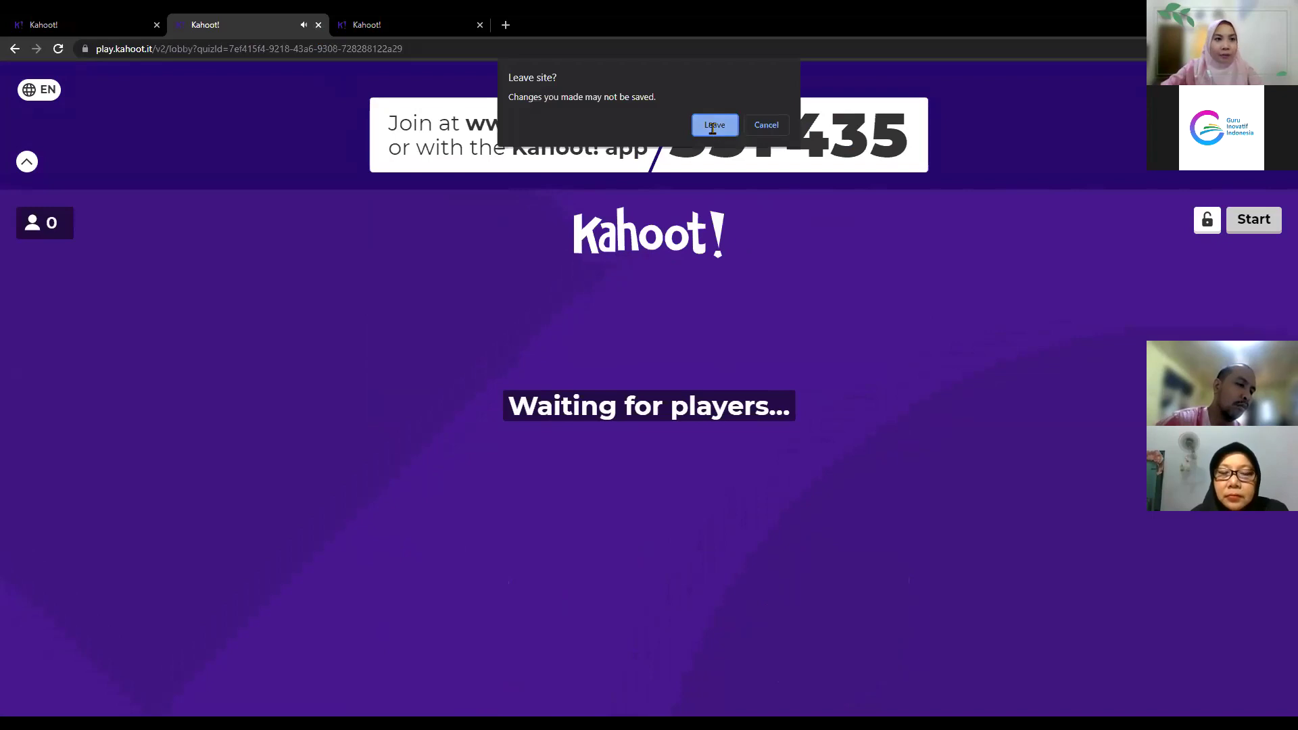
{"action": "left_click", "coordinate": [715, 124]}
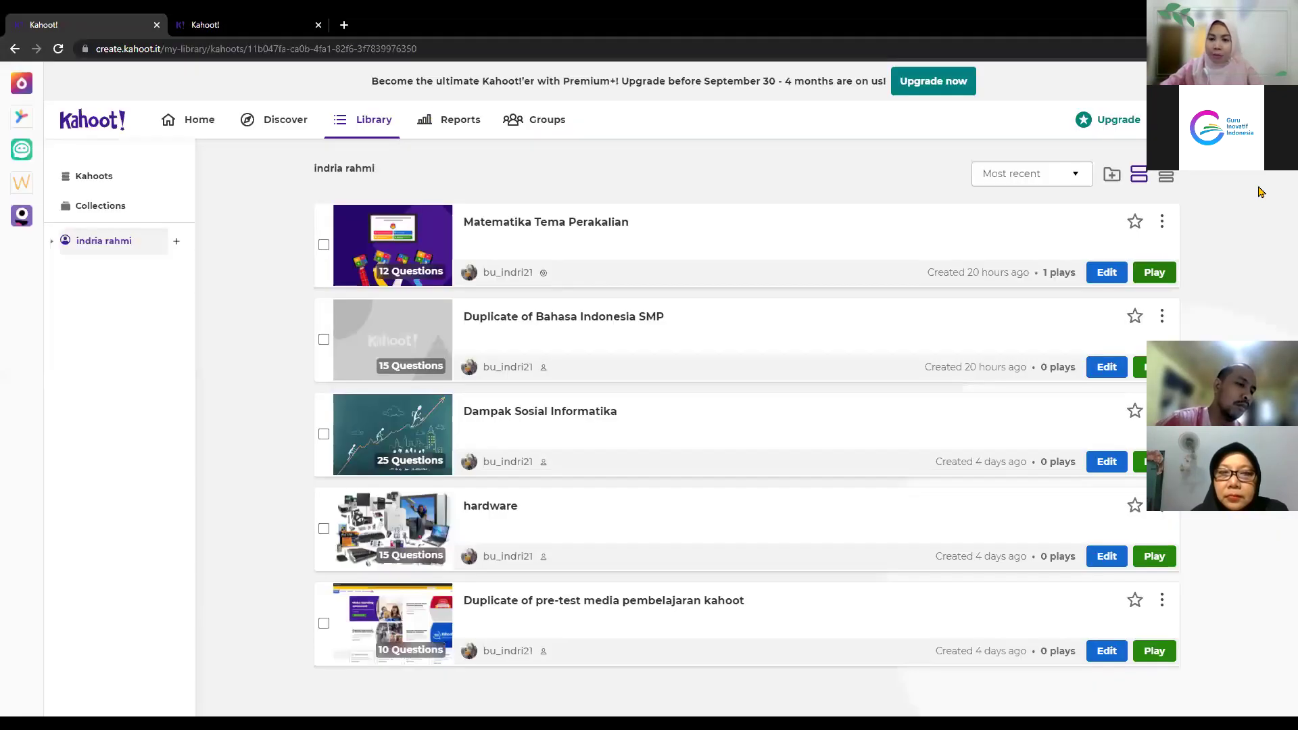
{"action": "left_click", "coordinate": [1152, 276]}
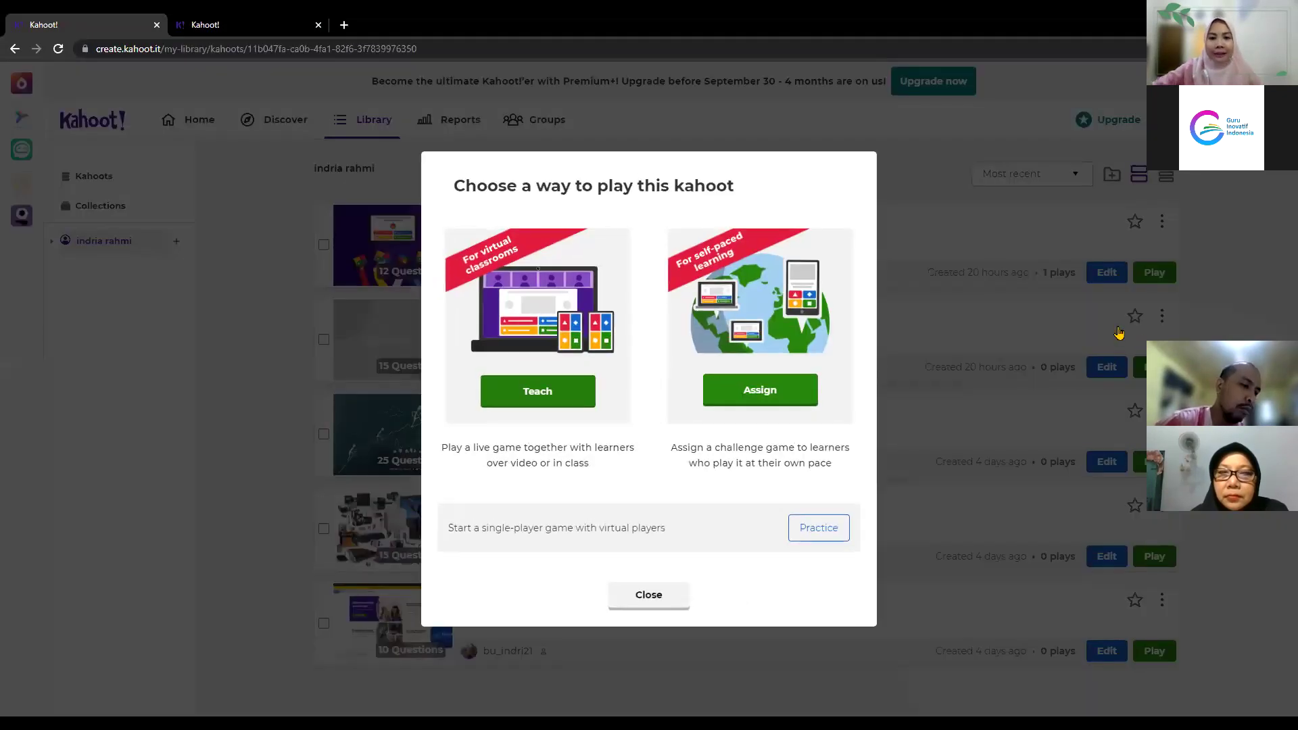
Step: Choose Assign to make the kahoot a self-paced challenge
{"action": "left_click", "coordinate": [764, 402]}
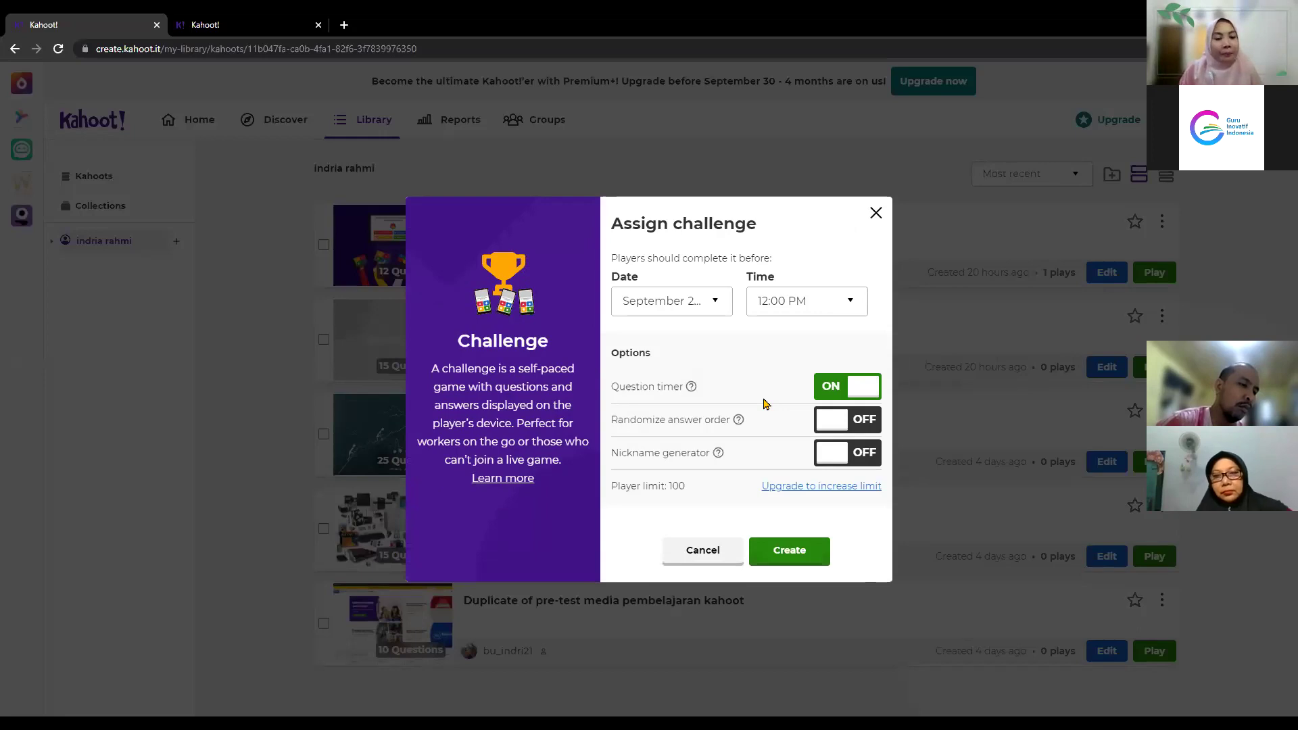
Step: Set the challenge deadline to September 26, 2021, 12:00 PM, with question timer on
{"action": "left_click", "coordinate": [717, 308]}
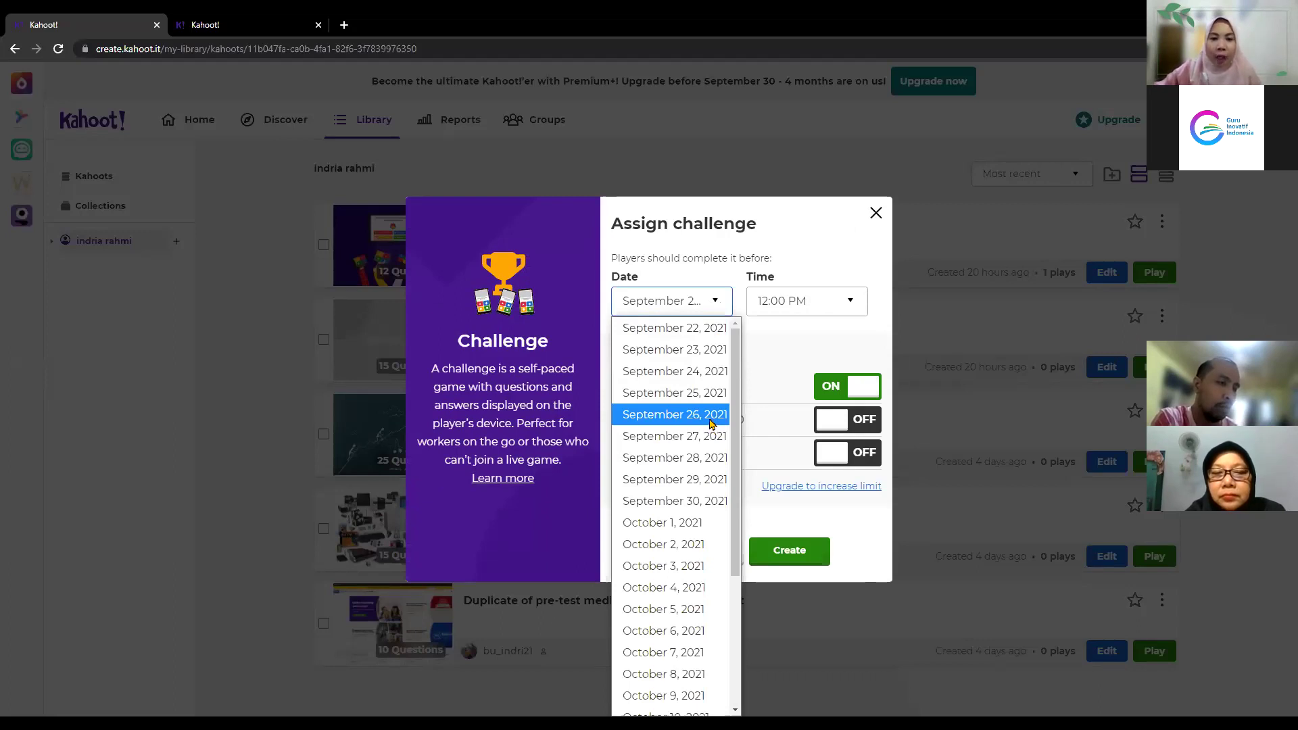
{"action": "left_click", "coordinate": [817, 332]}
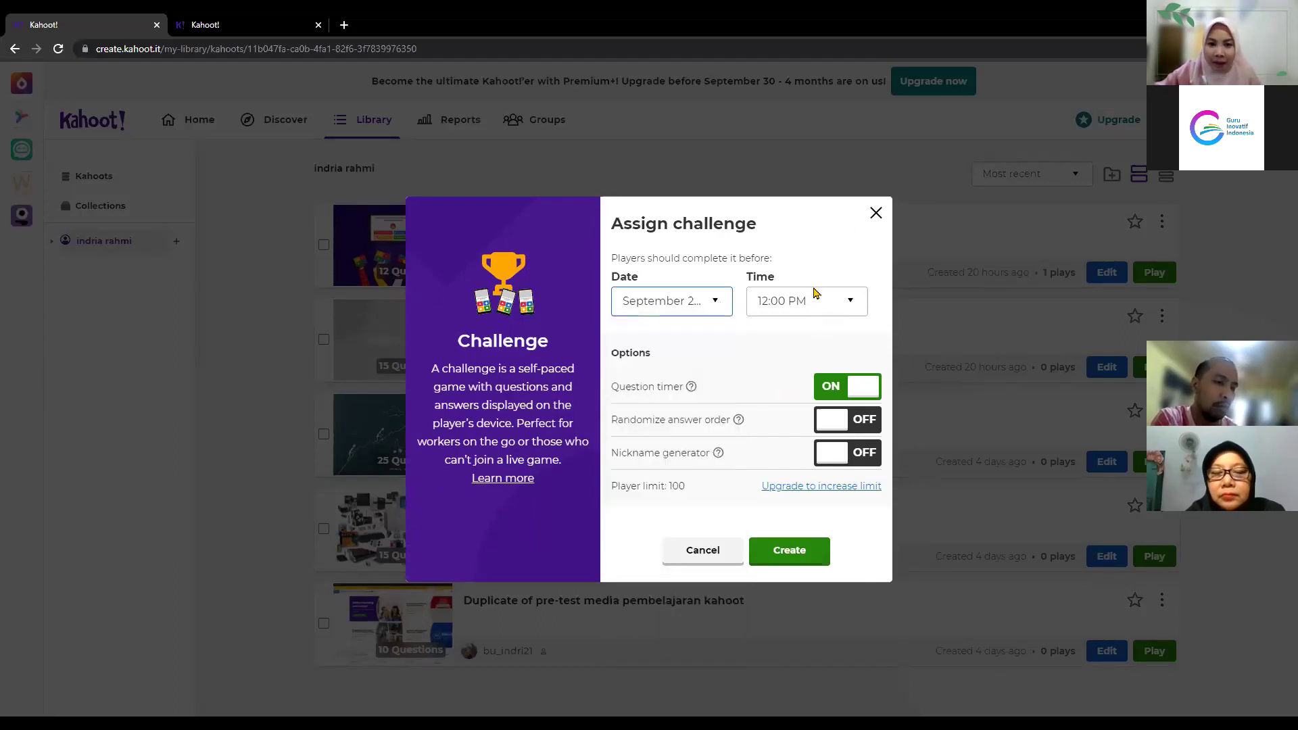
{"action": "left_click", "coordinate": [864, 392]}
{"action": "left_click", "coordinate": [864, 392]}
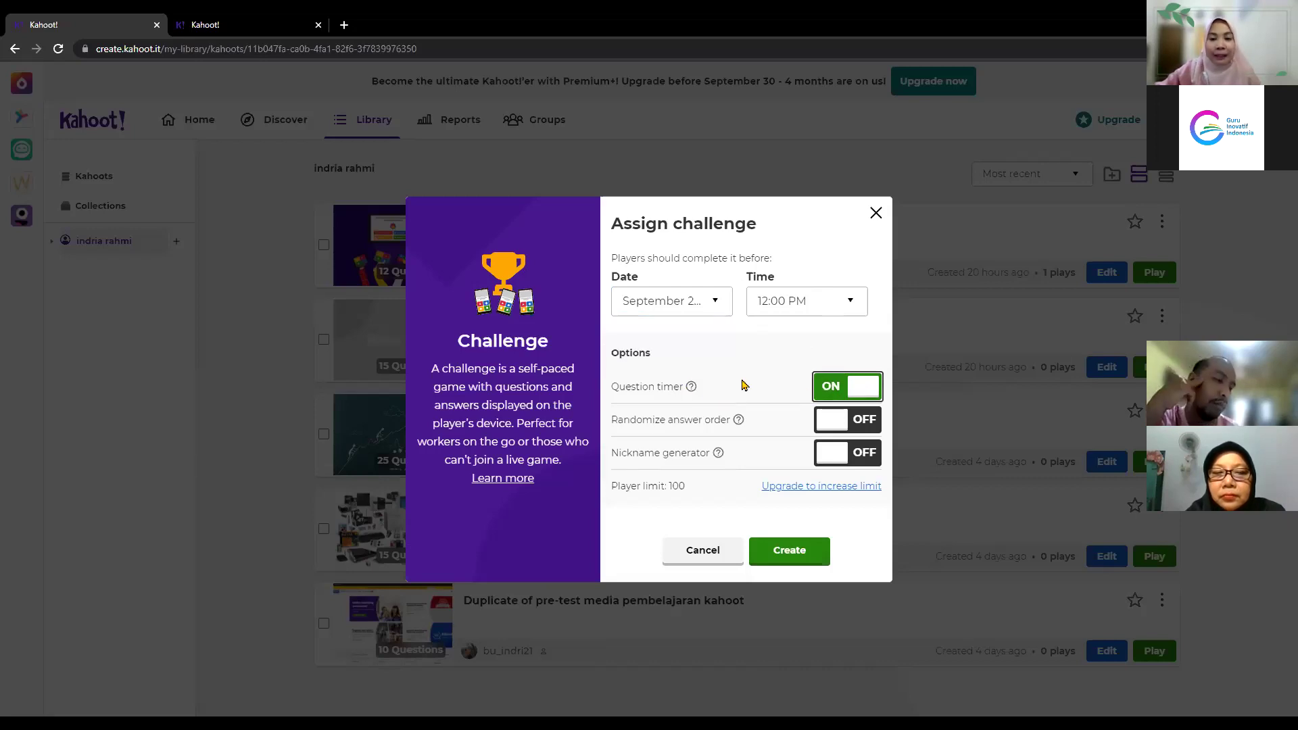
{"action": "mouse_move", "coordinate": [697, 388]}
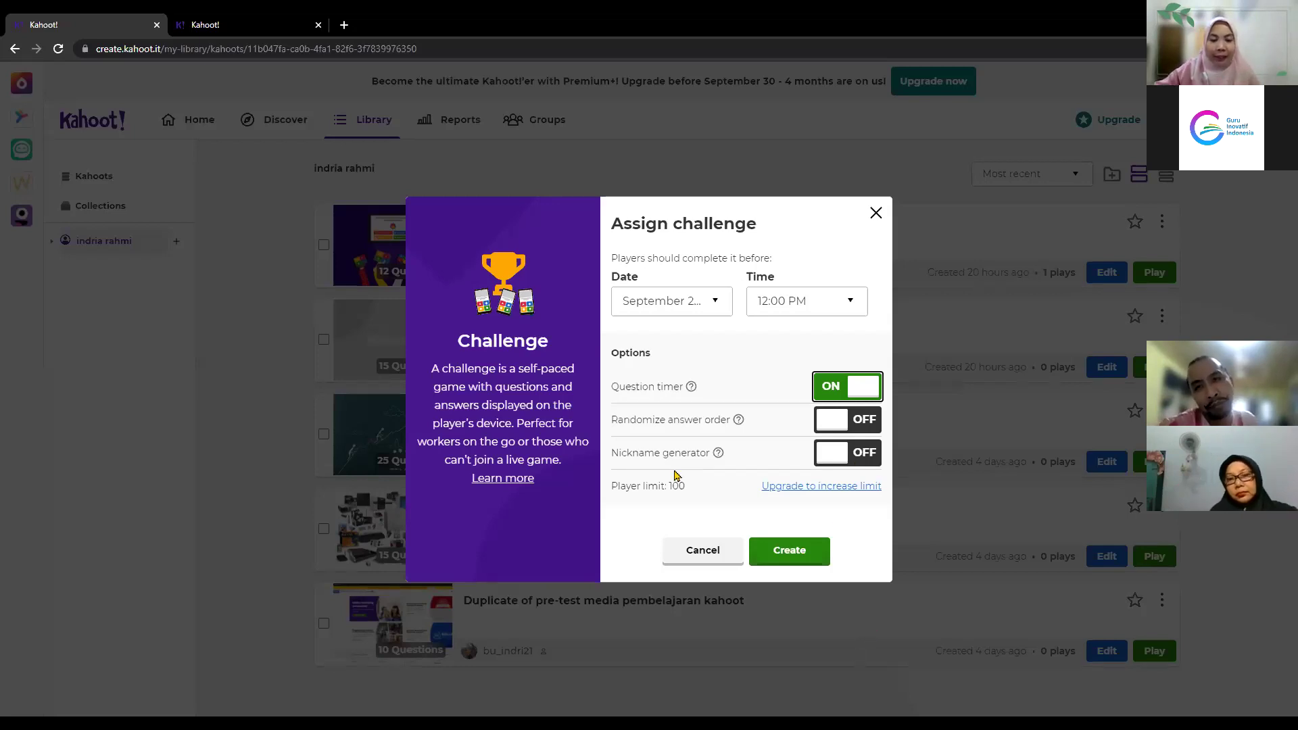
Step: Create the challenge, then select its game PIN and copy the share URL from the report
{"action": "left_click", "coordinate": [785, 553]}
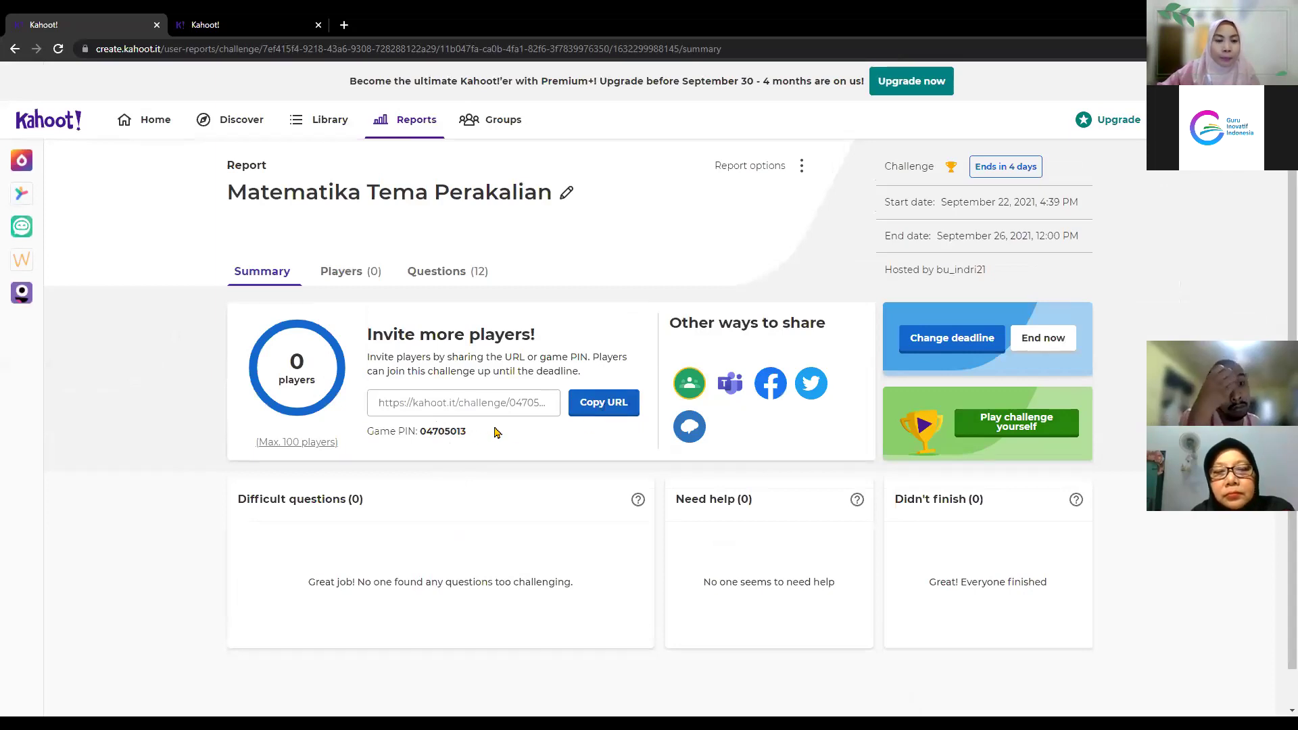
{"action": "scroll", "coordinate": [466, 432], "scroll_direction": "down", "scroll_amount": 1}
{"action": "double_click", "coordinate": [426, 392]}
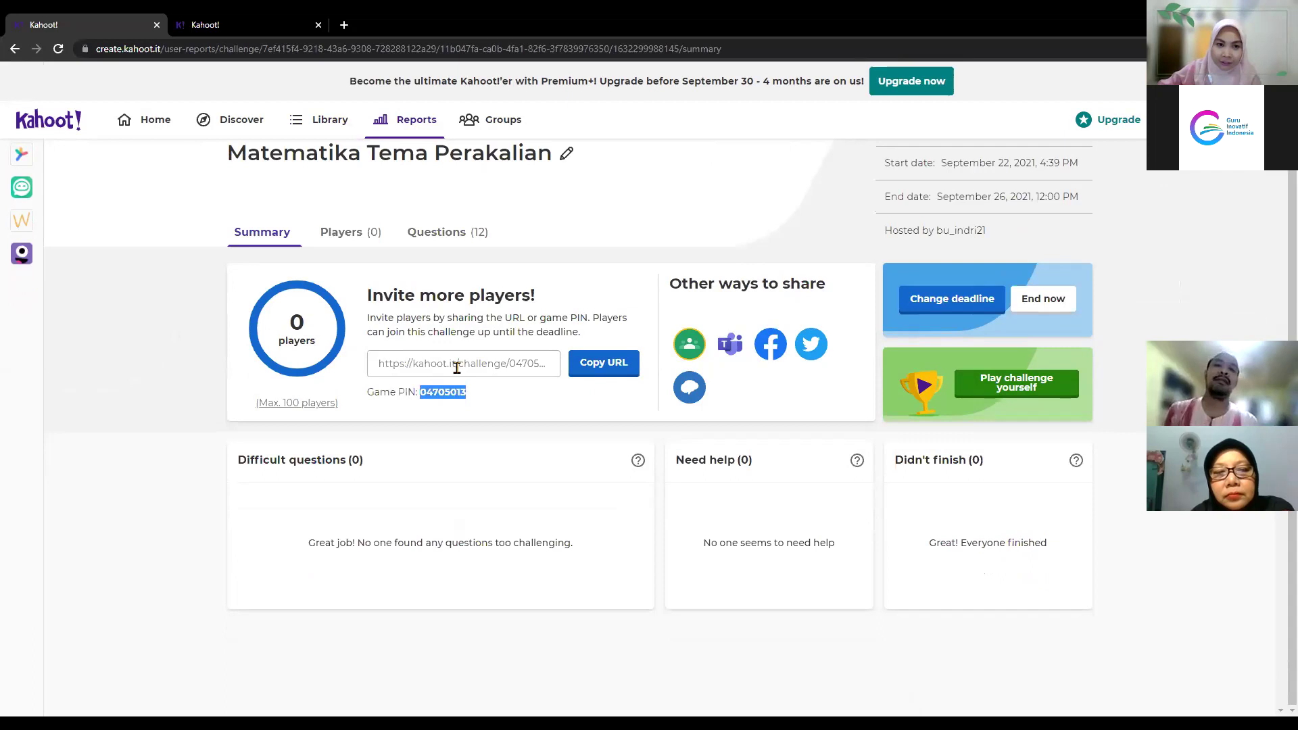
{"action": "left_click", "coordinate": [602, 363]}
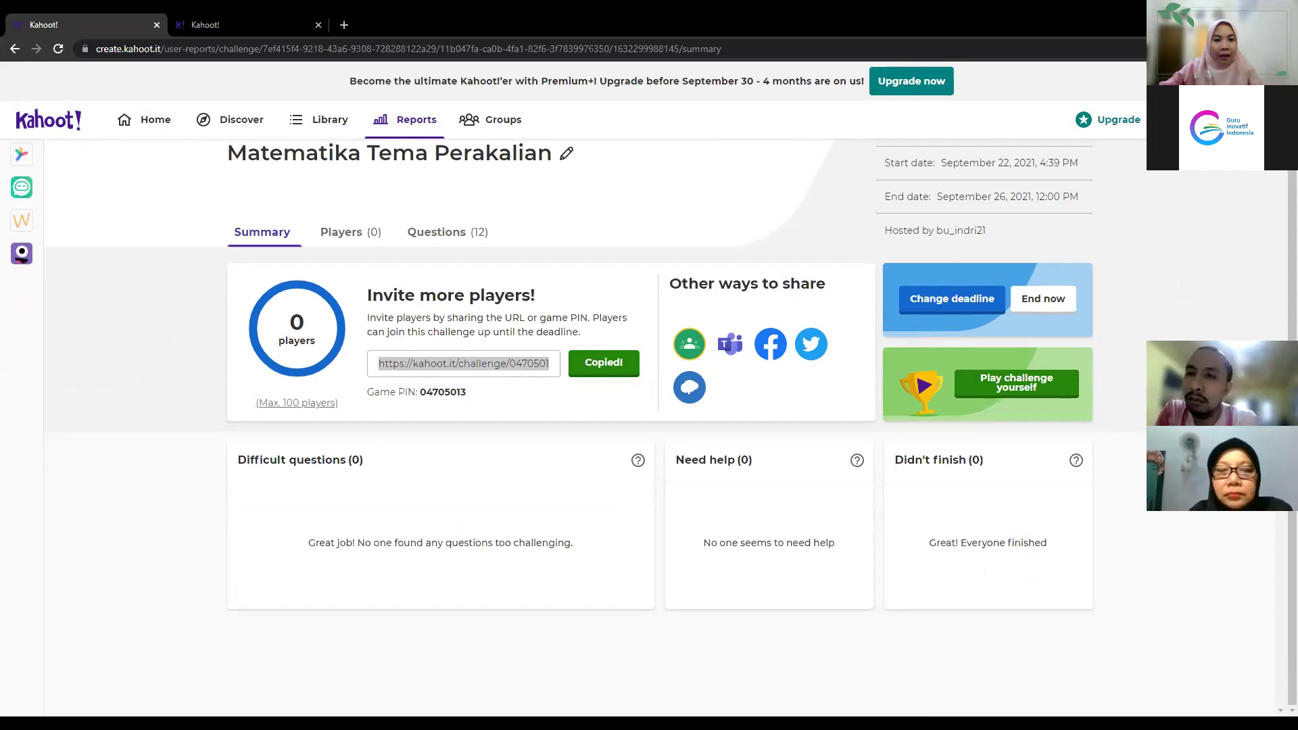
{"action": "left_click", "coordinate": [448, 365]}
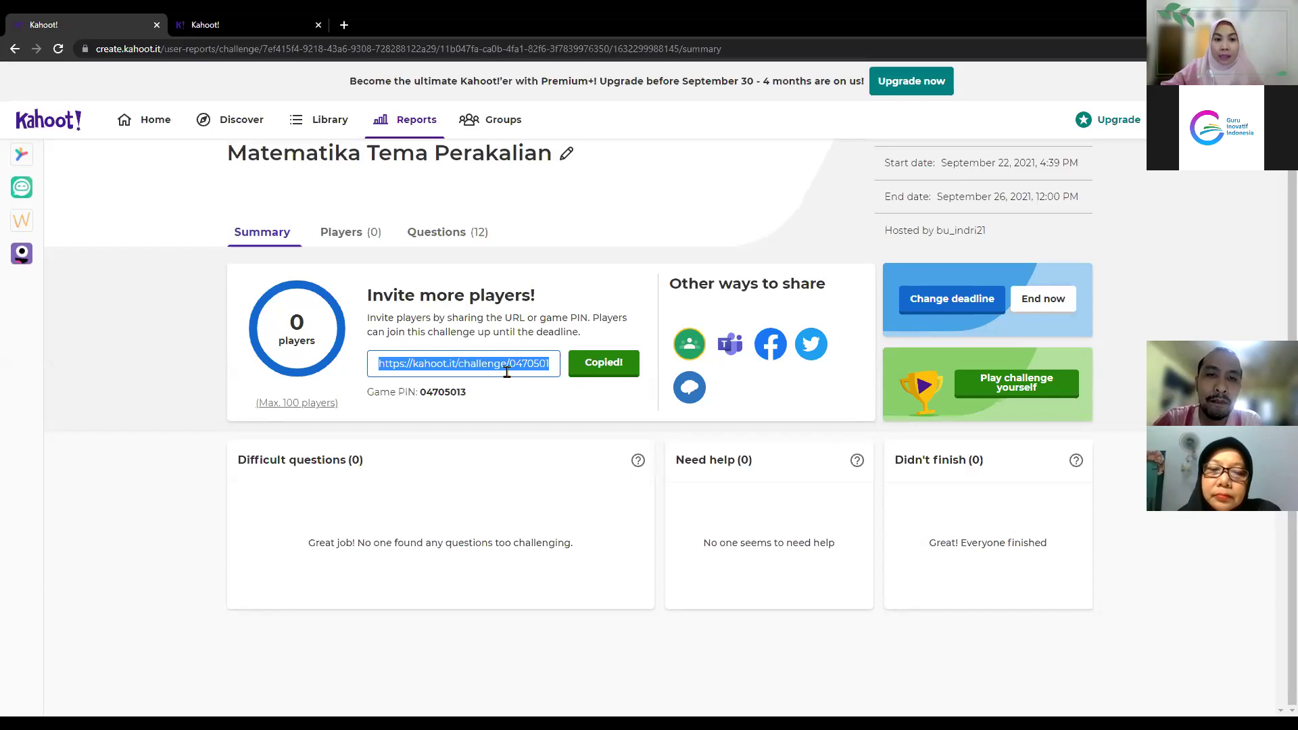
Step: Select the game PIN digits and copy the challenge share URL again
{"action": "left_click_drag", "start_coordinate": [467, 393], "coordinate": [418, 394]}
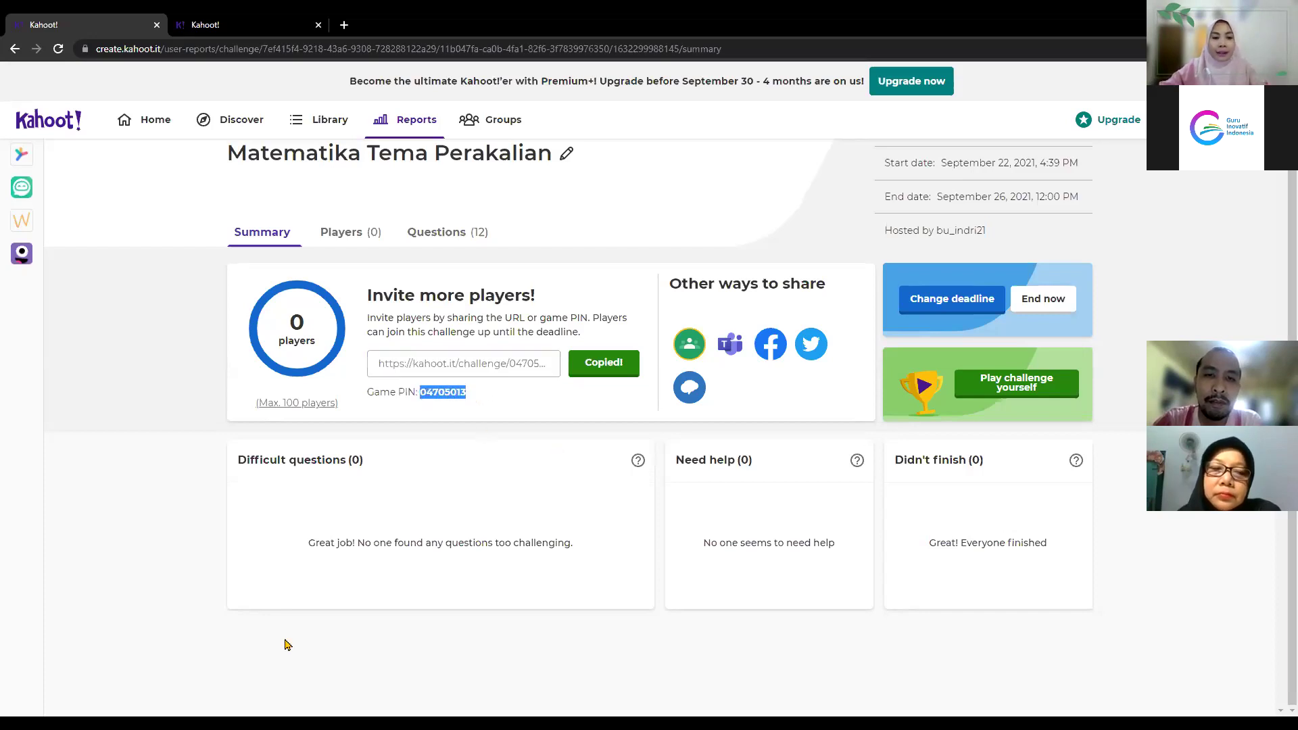
{"action": "key", "text": "alt+Tab"}
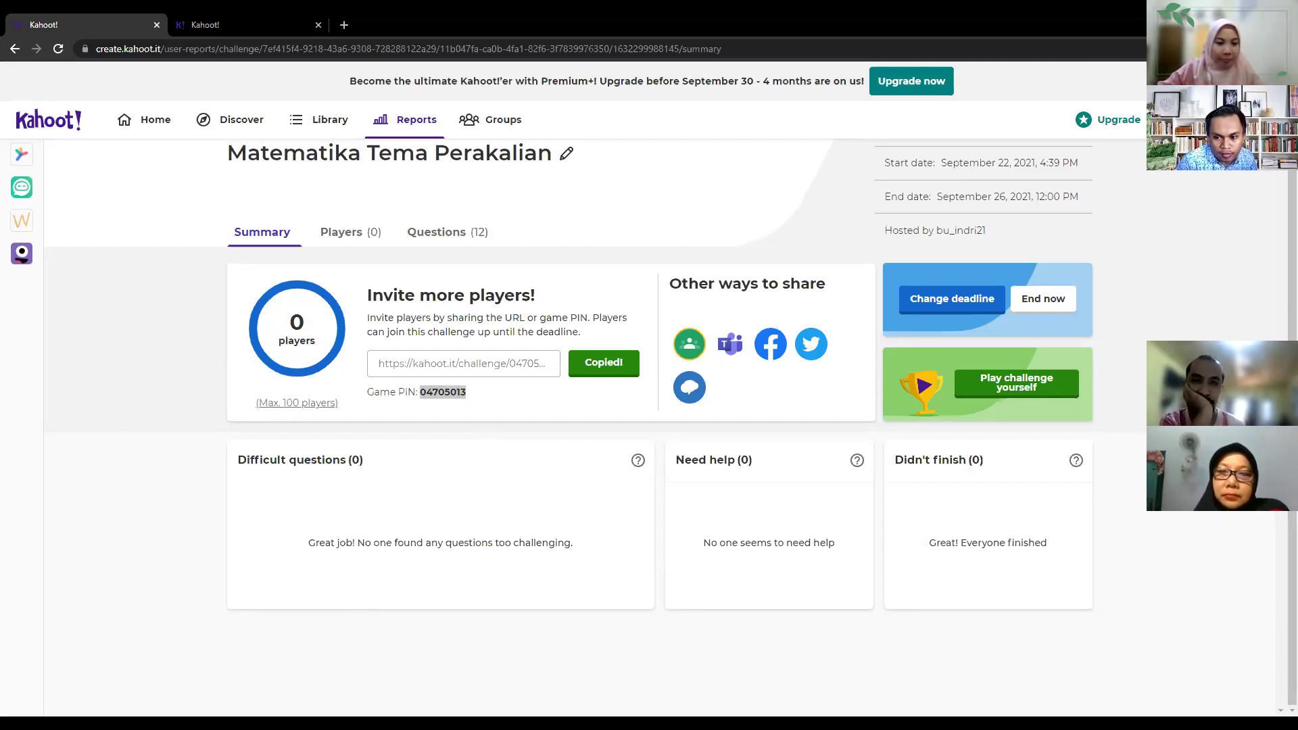
{"action": "left_click", "coordinate": [601, 364]}
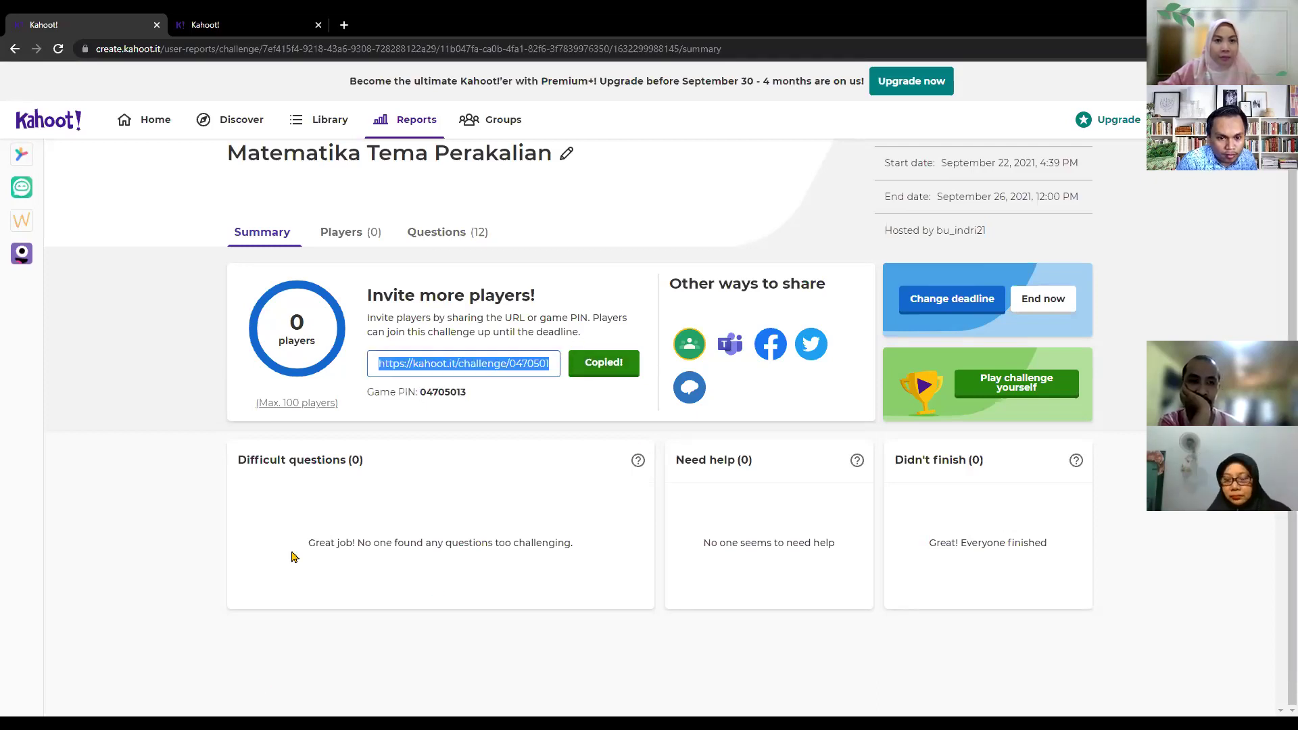
{"action": "left_click", "coordinate": [1030, 446]}
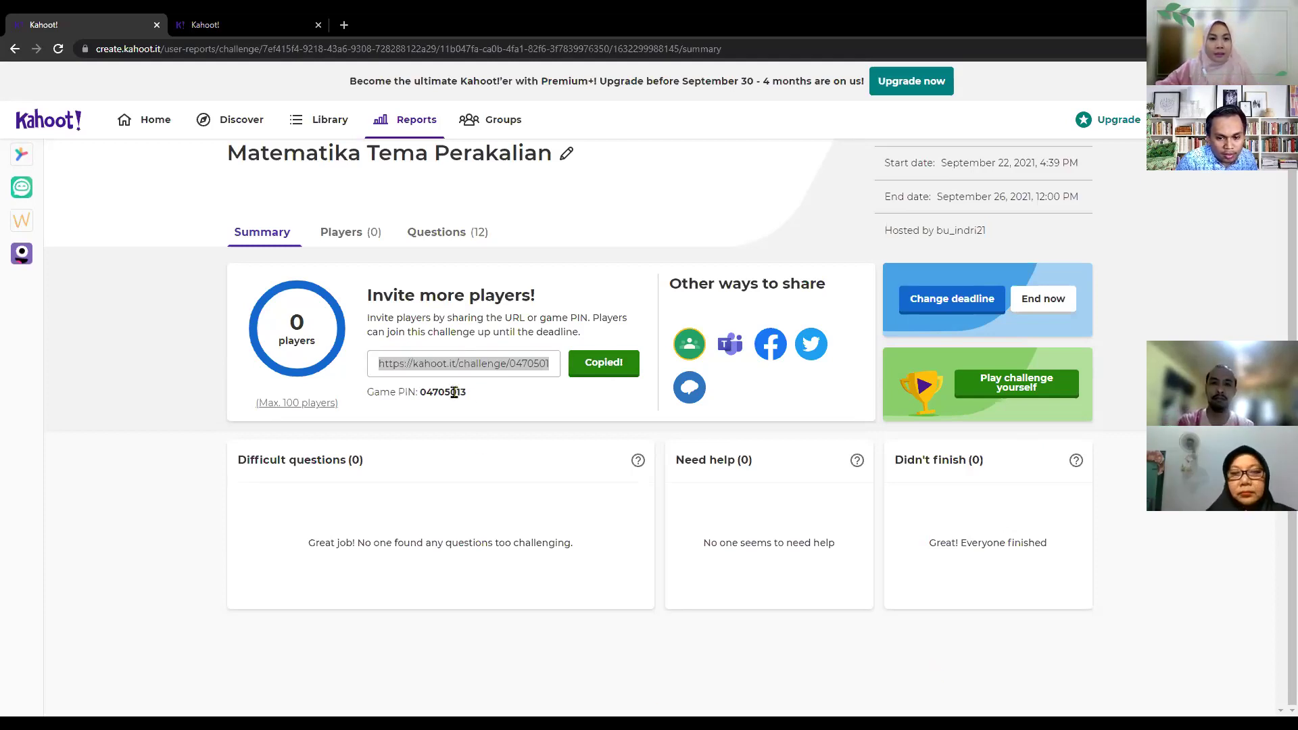
Step: Reselect the full game PIN, then copy the share link from the URL field
{"action": "left_click_drag", "start_coordinate": [484, 401], "coordinate": [424, 403]}
{"action": "left_click", "coordinate": [493, 429]}
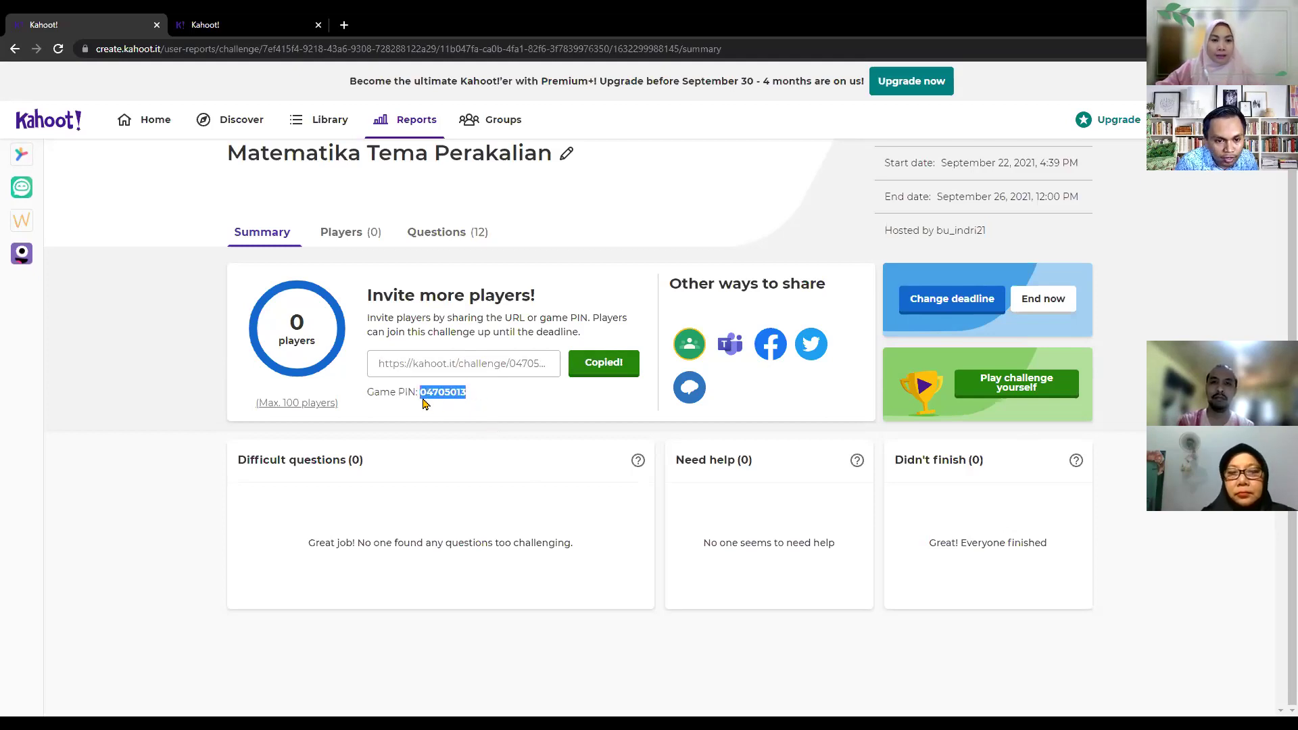
{"action": "left_click", "coordinate": [1047, 698]}
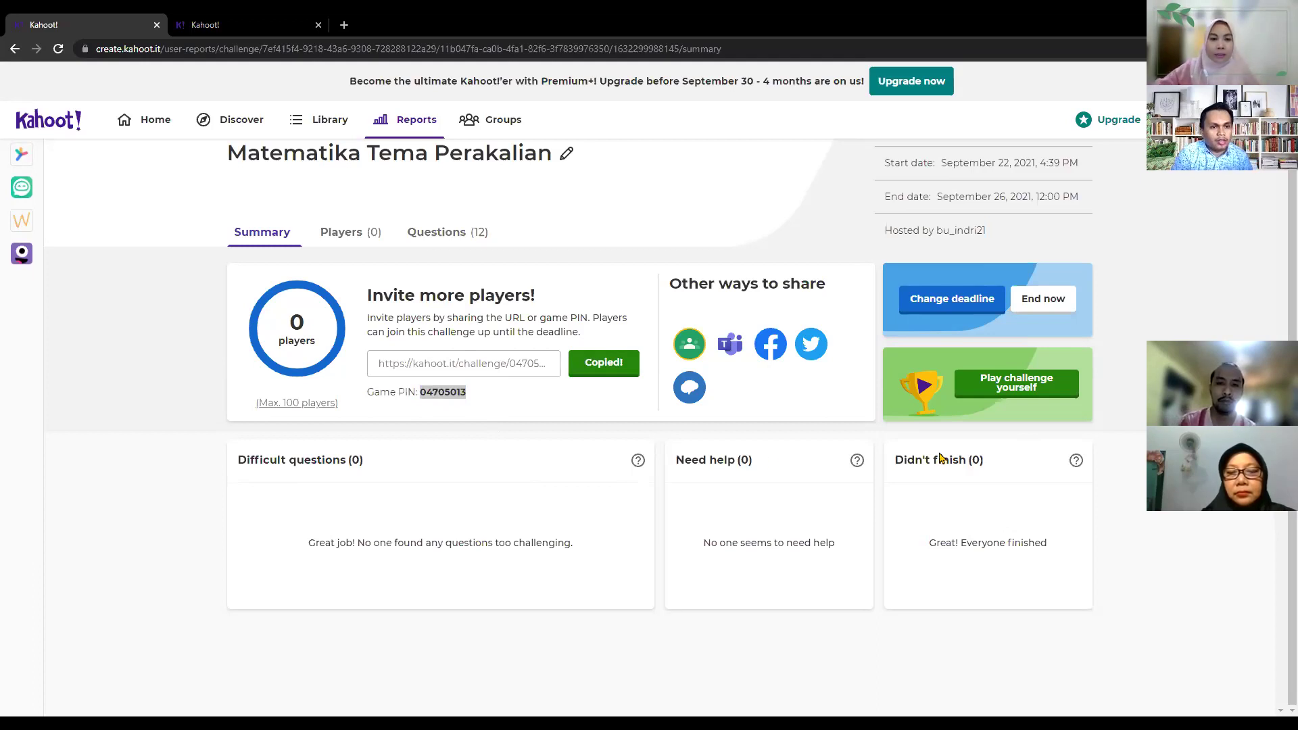
{"action": "left_click", "coordinate": [476, 366]}
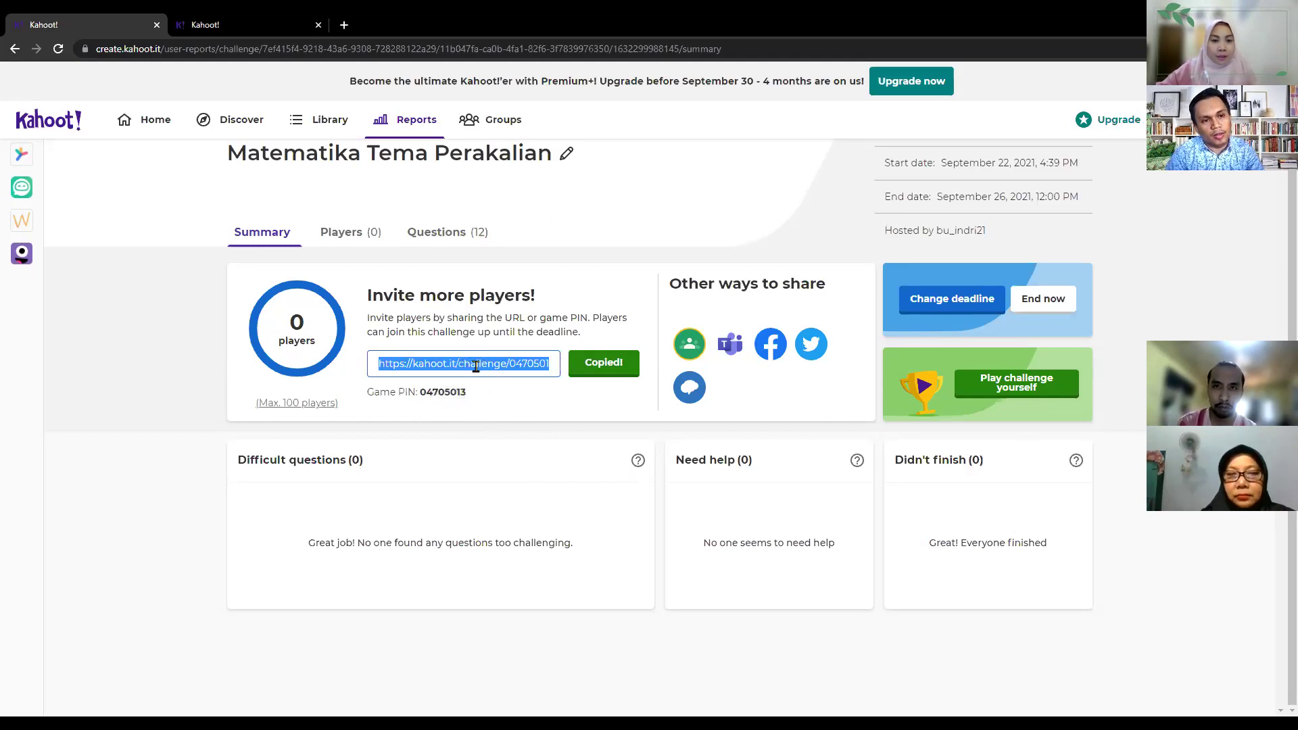
{"action": "right_click", "coordinate": [476, 365]}
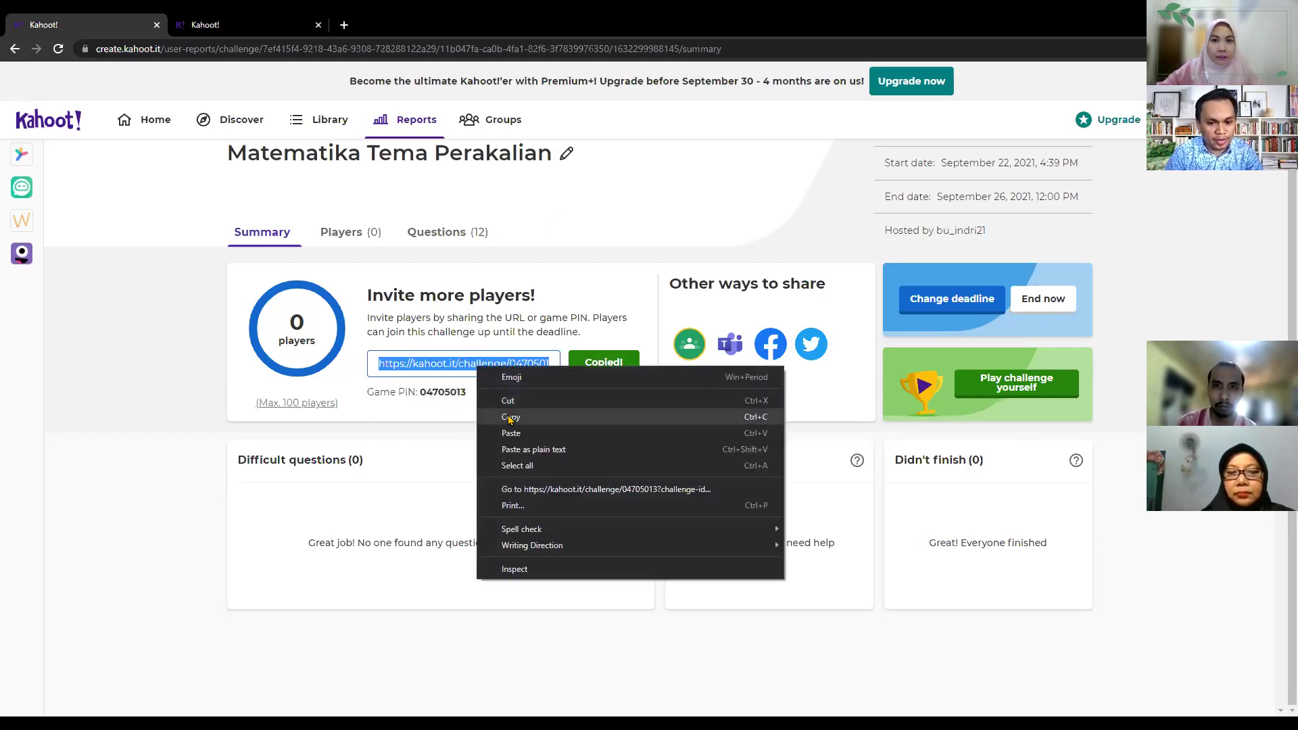
{"action": "left_click", "coordinate": [510, 417]}
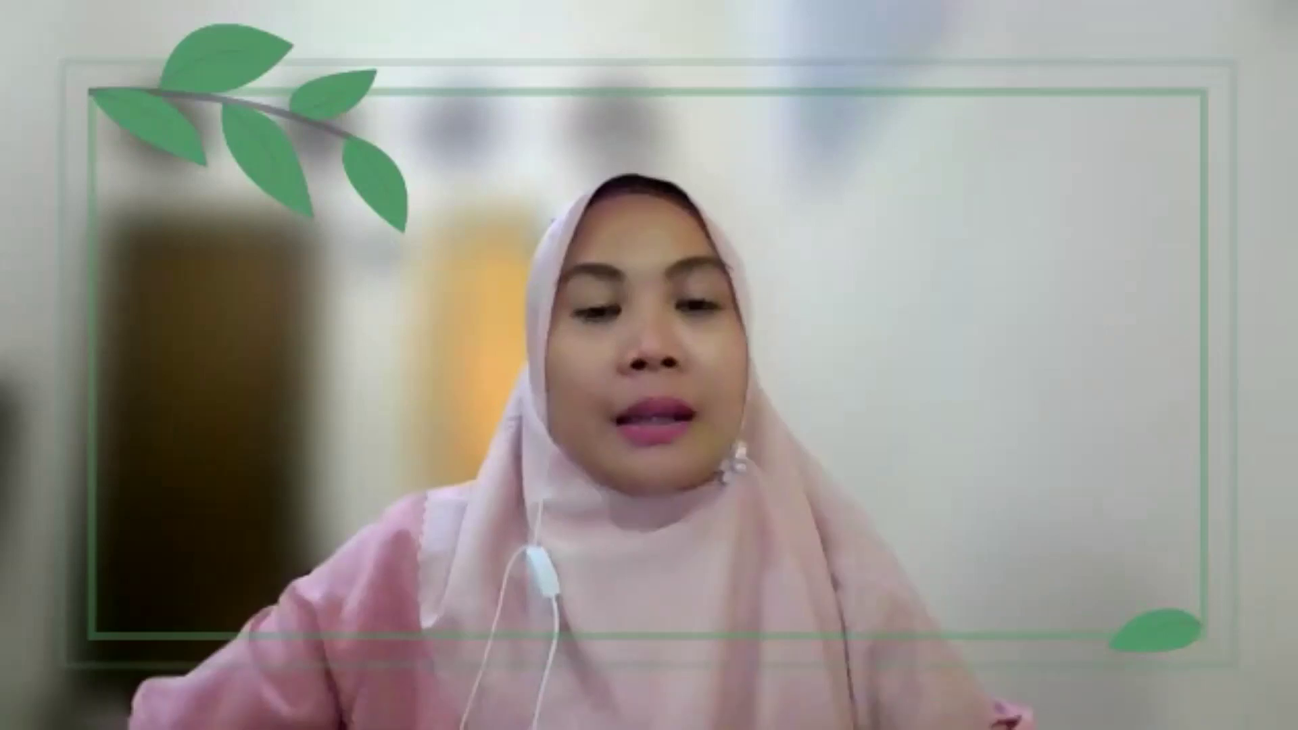
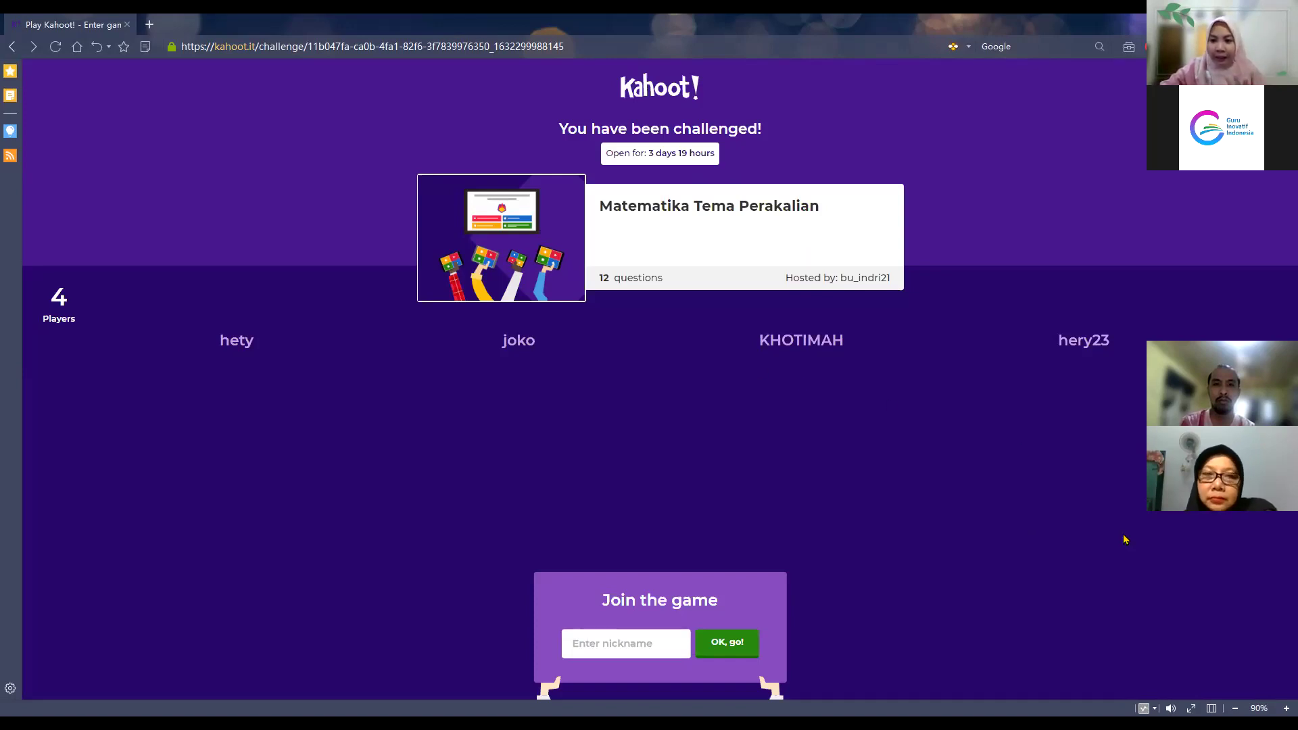
Step: Paste a nickname and try to join, dismissing the 'Nickname already taken' notice twice
{"action": "left_click", "coordinate": [669, 651]}
{"action": "type", "text": "04705013"}
{"action": "left_click", "coordinate": [734, 648]}
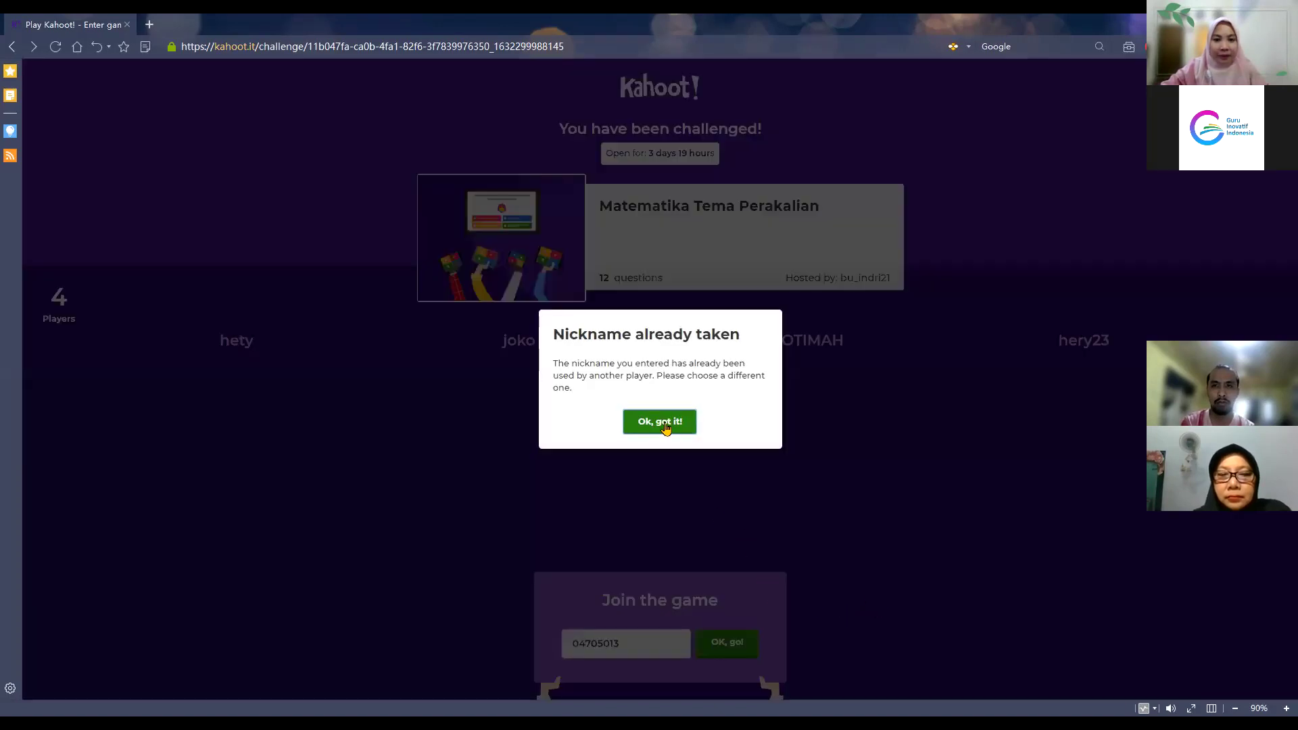
{"action": "left_click", "coordinate": [667, 423]}
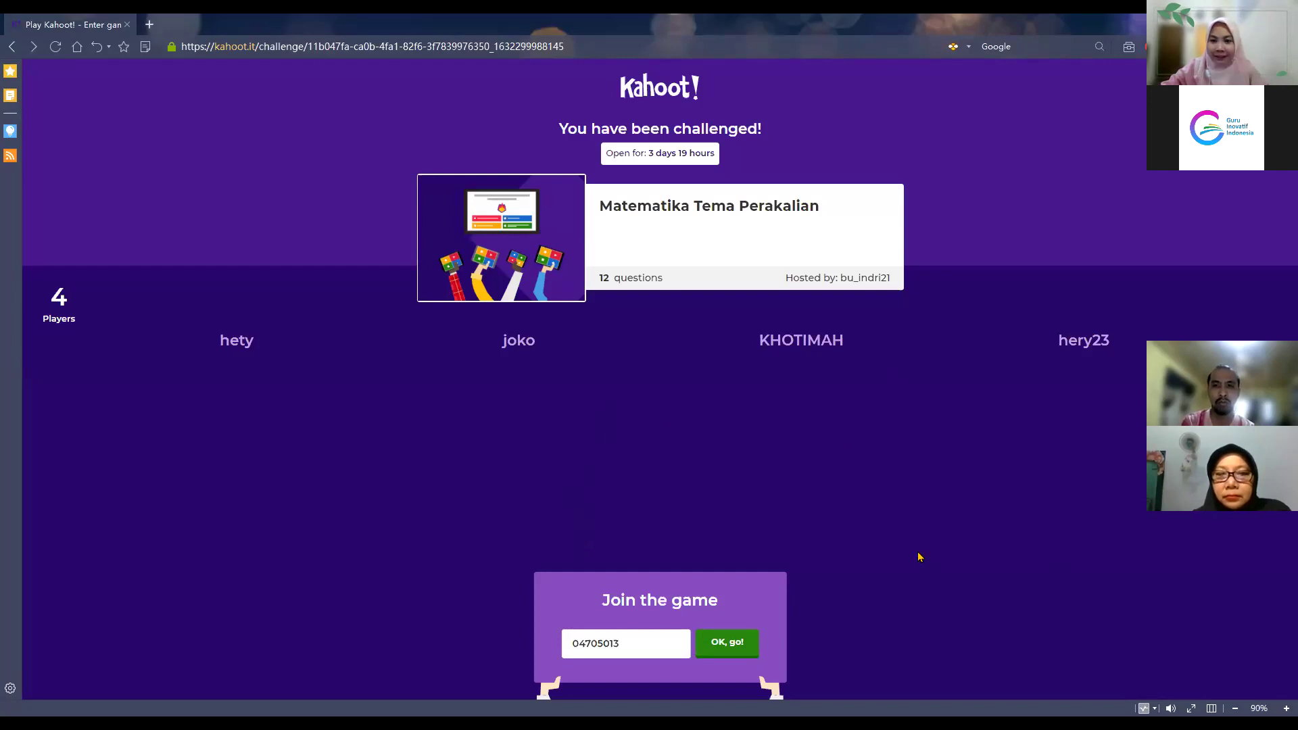
{"action": "left_click", "coordinate": [737, 637]}
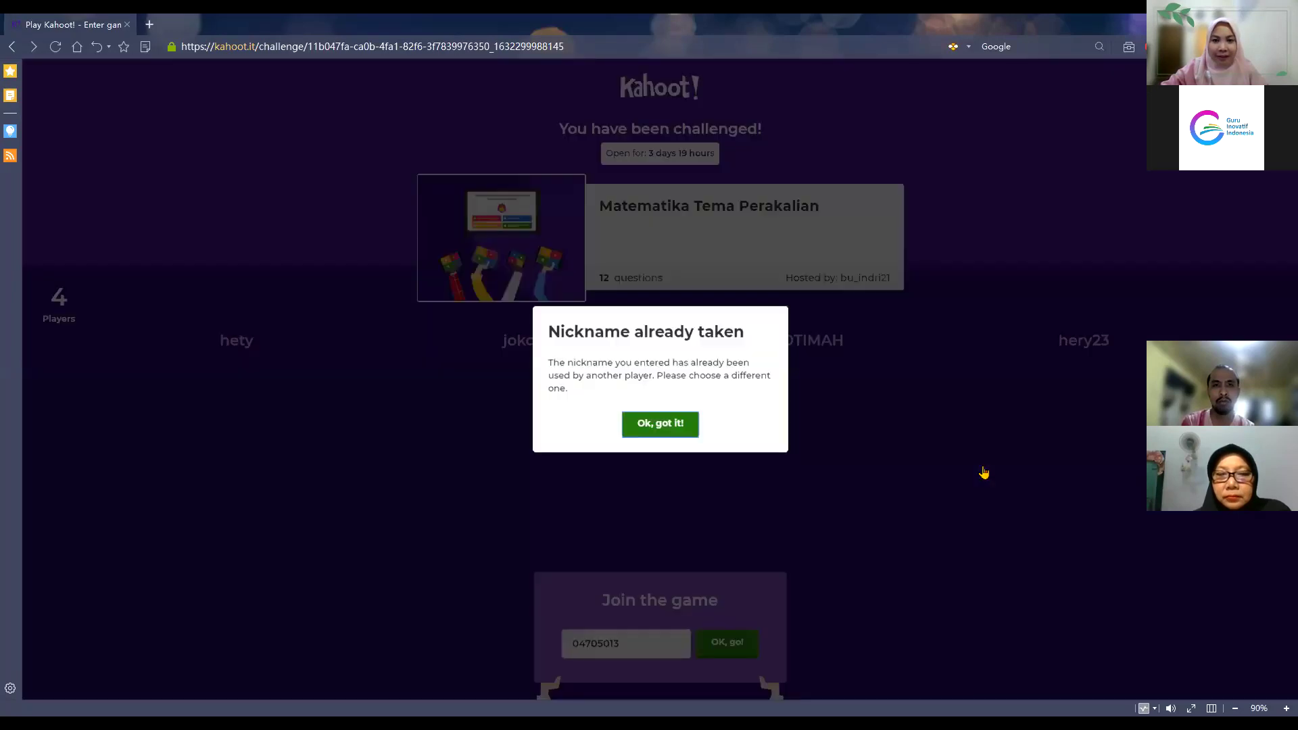
{"action": "left_click", "coordinate": [662, 425]}
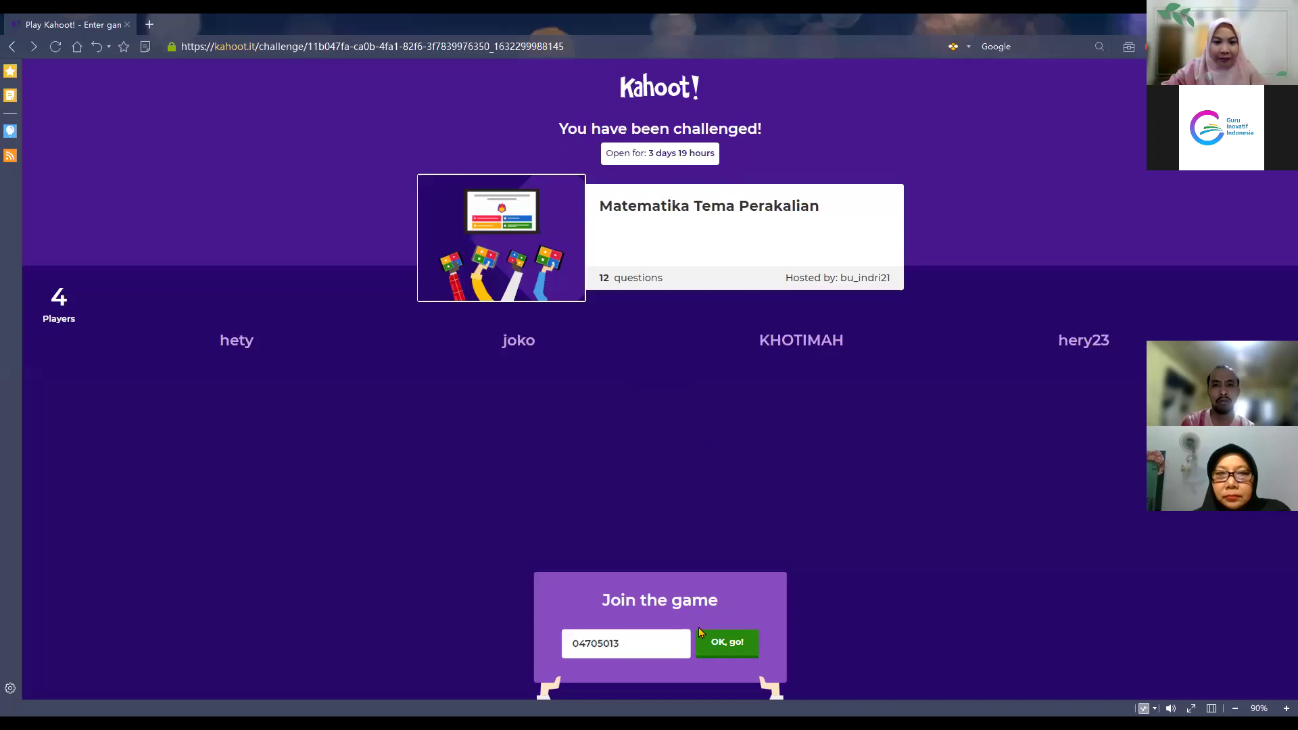
Step: Replace the rejected nickname with a new one and join the challenge
{"action": "left_click", "coordinate": [658, 637]}
{"action": "key", "text": "BackSpace"}
{"action": "key", "text": "BackSpace"}
{"action": "key", "text": "BackSpace"}
{"action": "key", "text": "BackSpace"}
{"action": "key", "text": "BackSpace"}
{"action": "key", "text": "BackSpace"}
{"action": "key", "text": "BackSpace"}
{"action": "key", "text": "BackSpace"}
{"action": "type", "text": "indri"}
{"action": "left_click", "coordinate": [720, 642]}
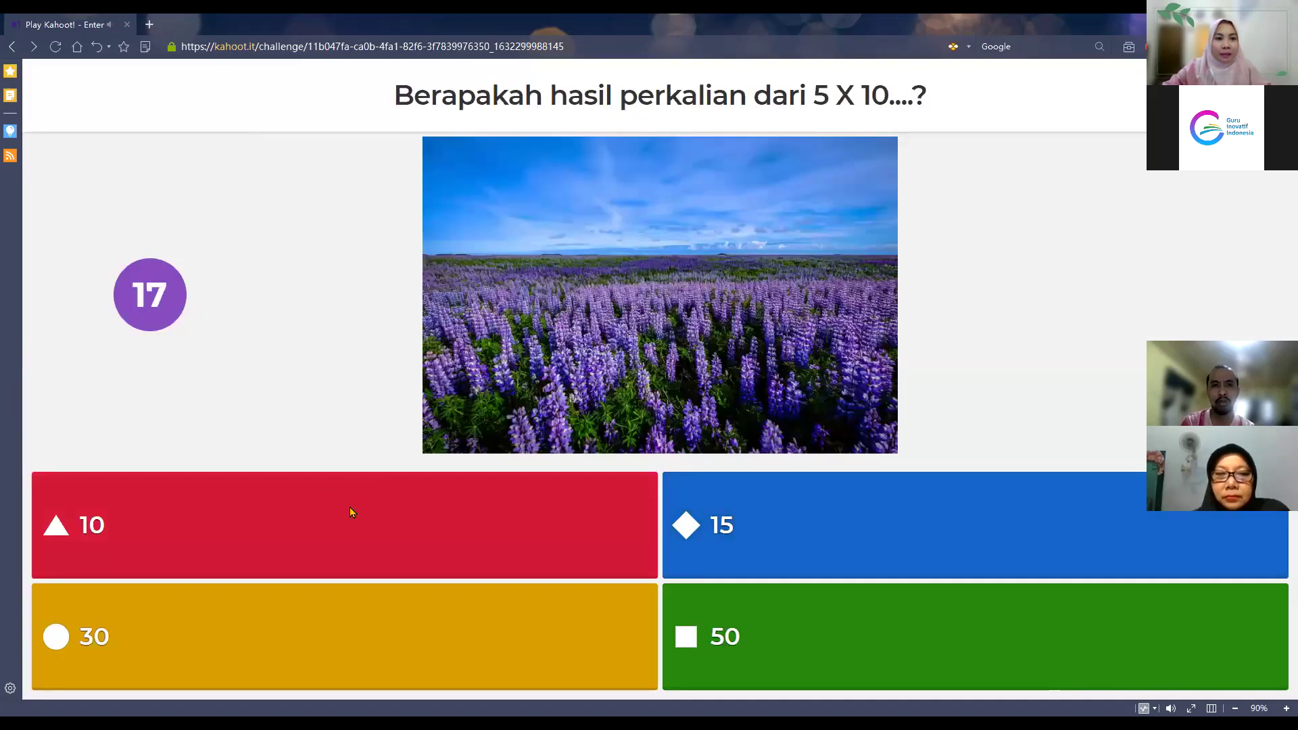
Step: Answer 10 for 5 X 10, view the scoreboard and continue to question 2
{"action": "left_click", "coordinate": [350, 505]}
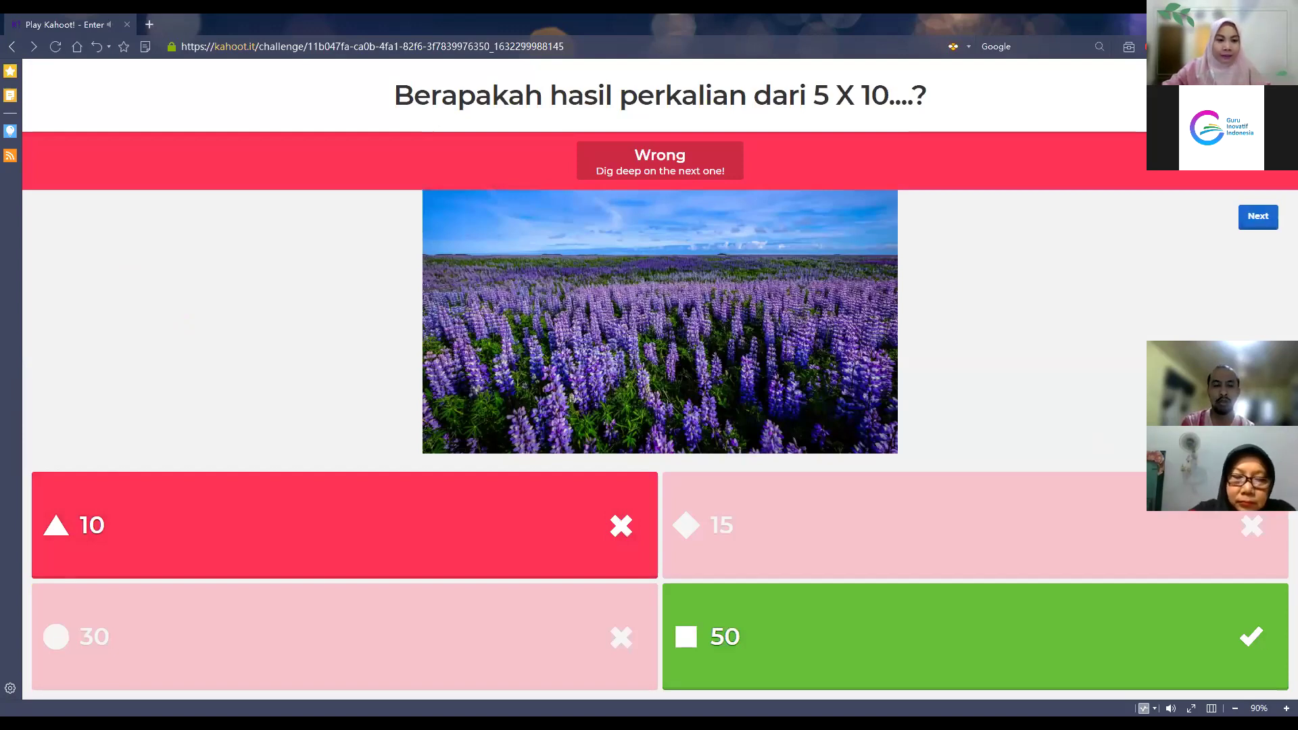
{"action": "left_click", "coordinate": [1275, 218]}
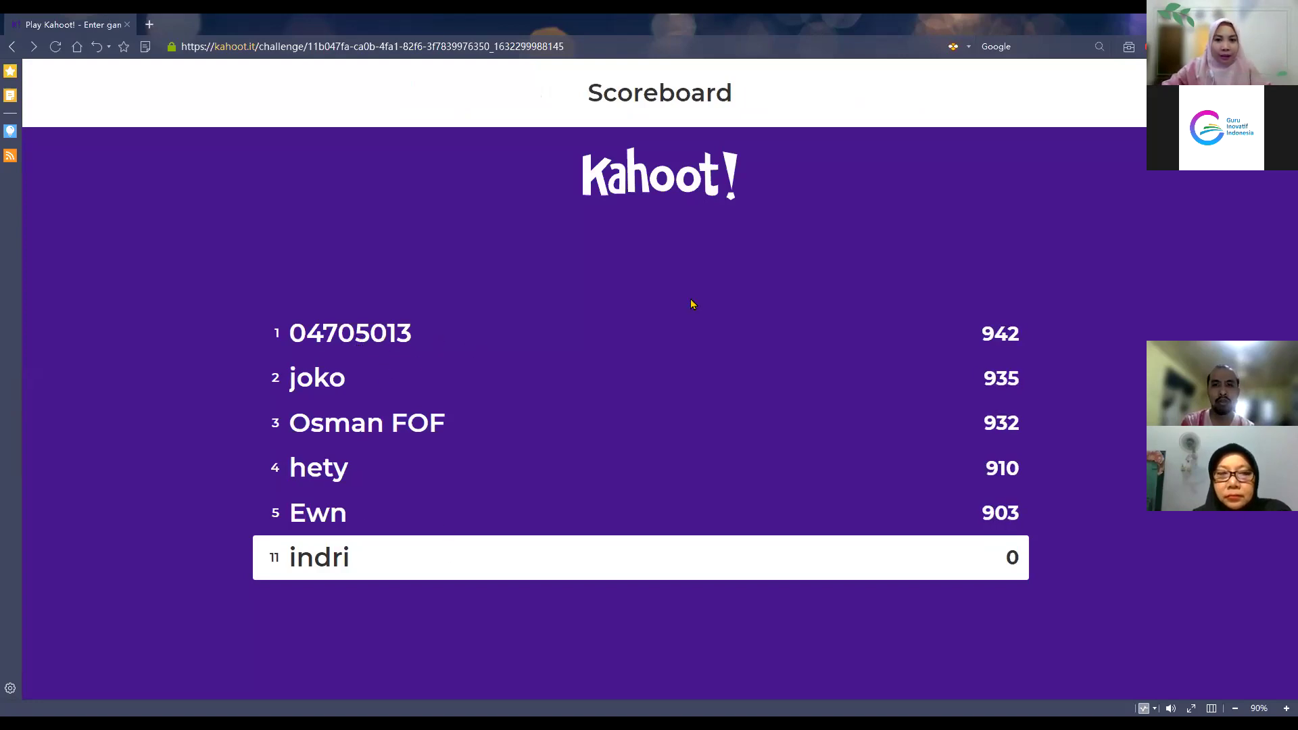
{"action": "left_click", "coordinate": [1239, 172]}
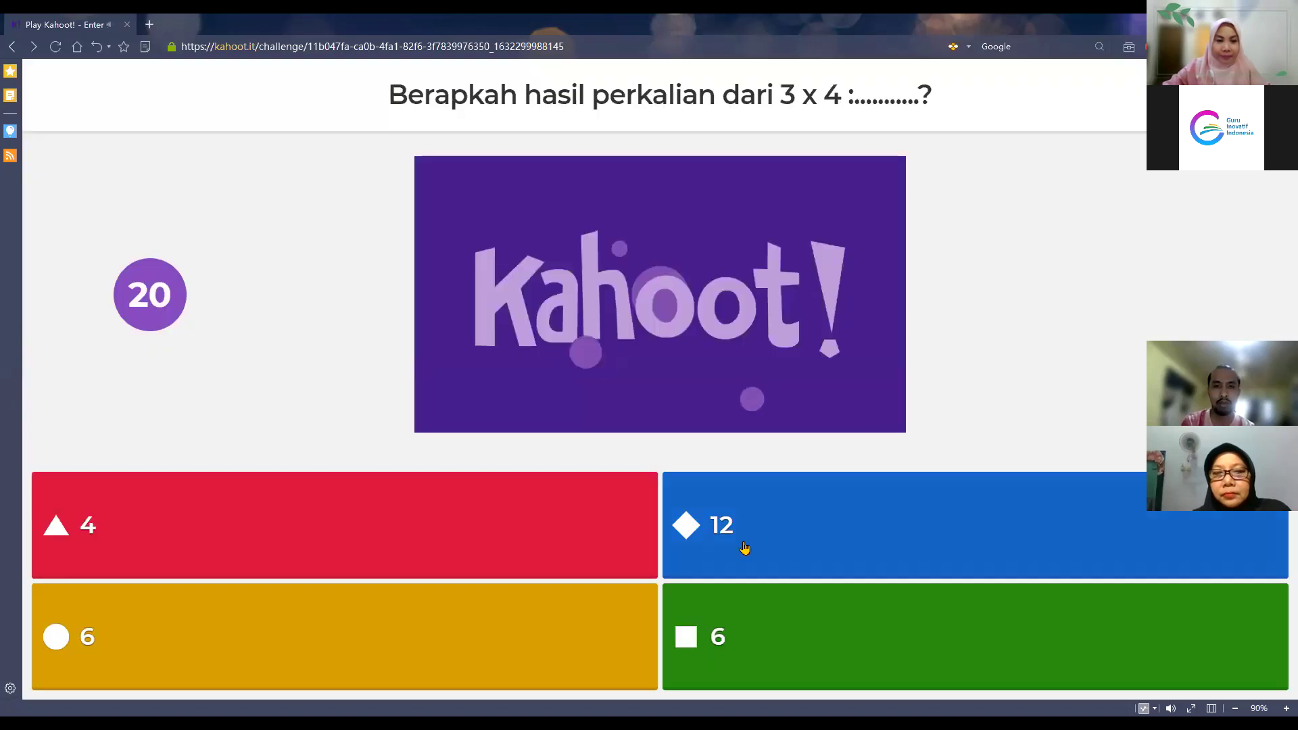
Step: Answer questions 2–5: 12 for 3 x 4, 5 for 2 X 2, 7 for 1 x 3, 23 for 5 X 3
{"action": "left_click", "coordinate": [906, 514]}
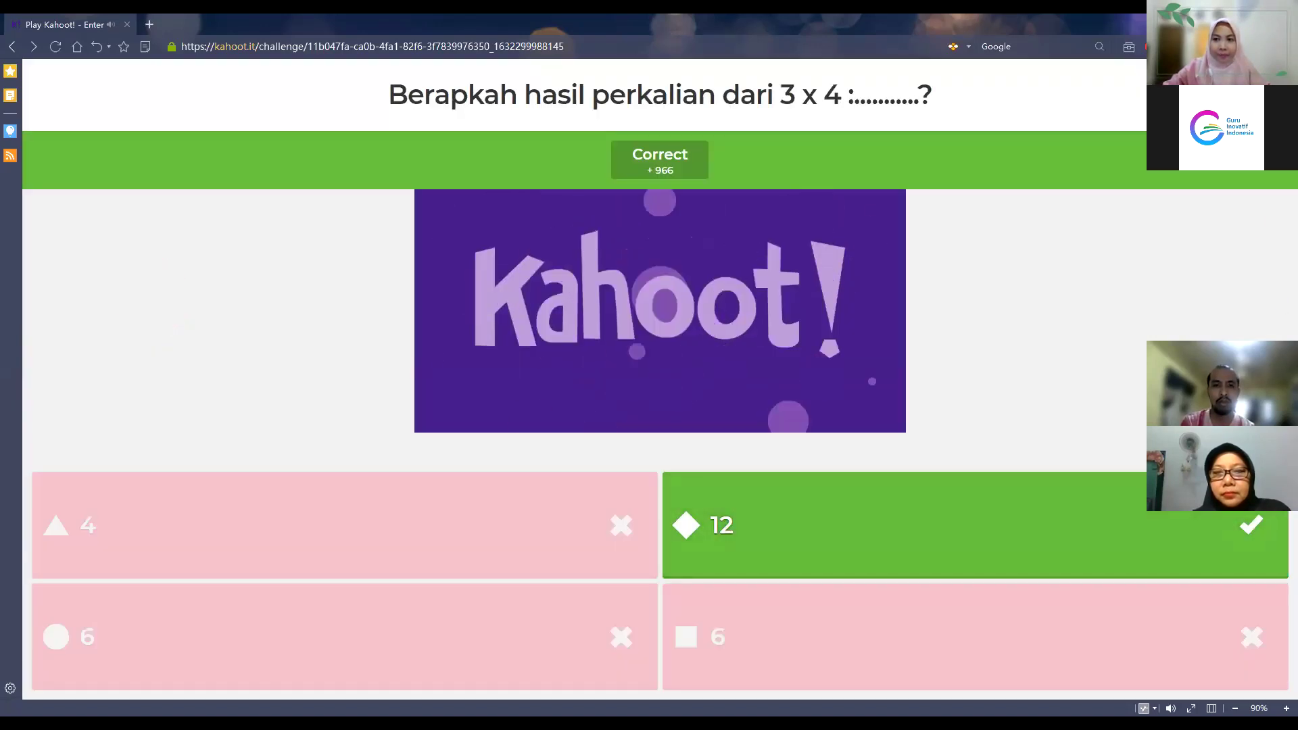
{"action": "left_click", "coordinate": [1261, 218]}
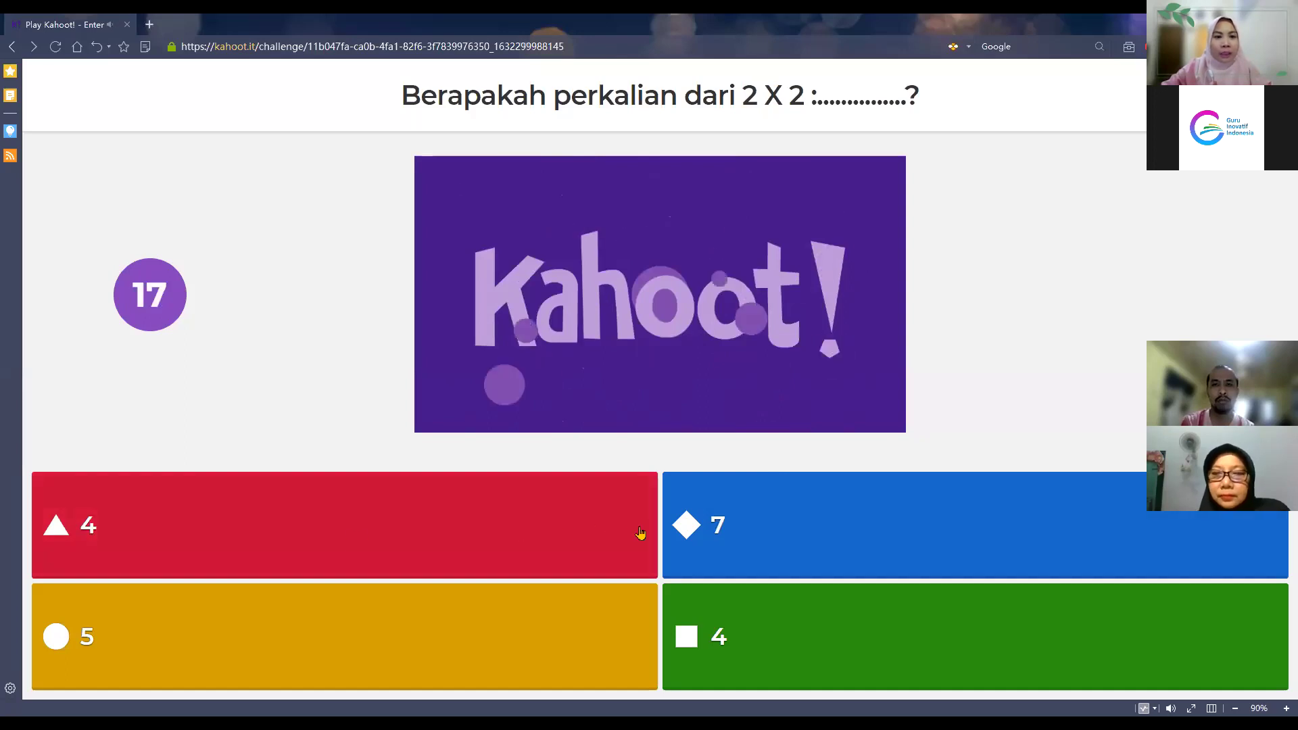
{"action": "left_click", "coordinate": [284, 617]}
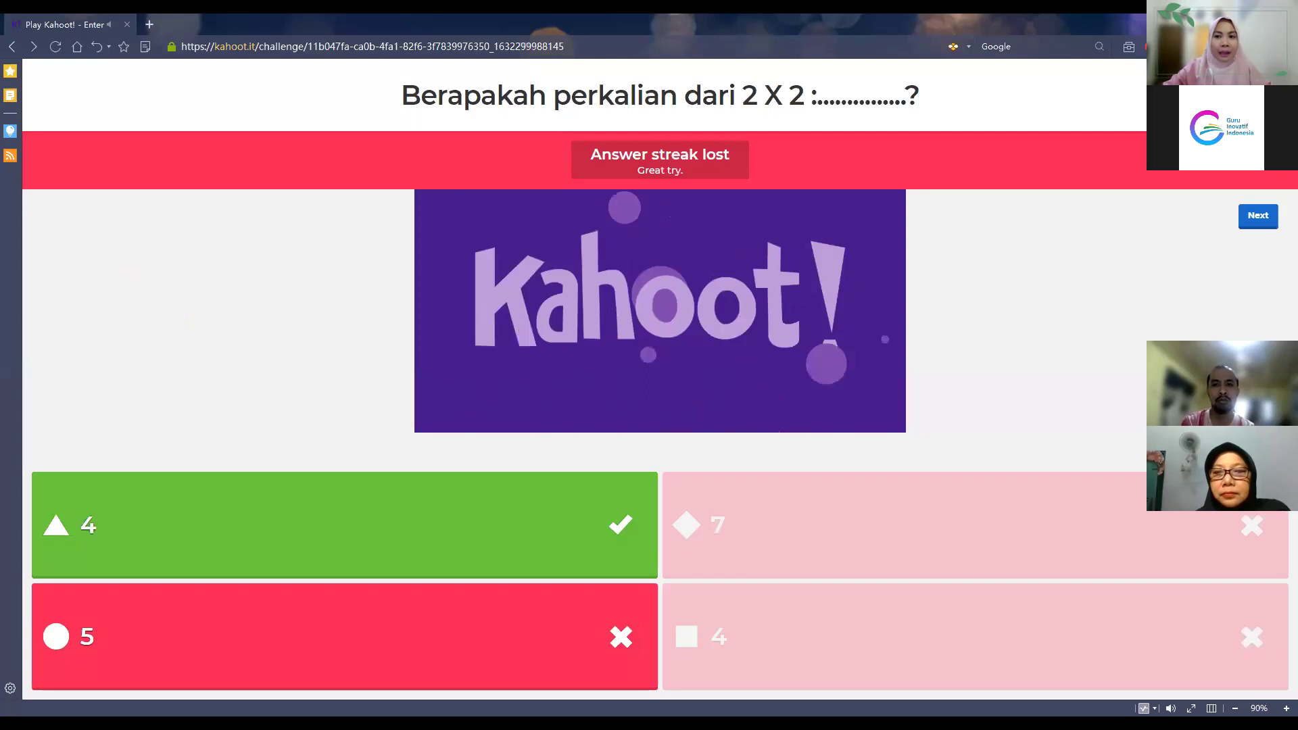
{"action": "left_click", "coordinate": [1269, 222]}
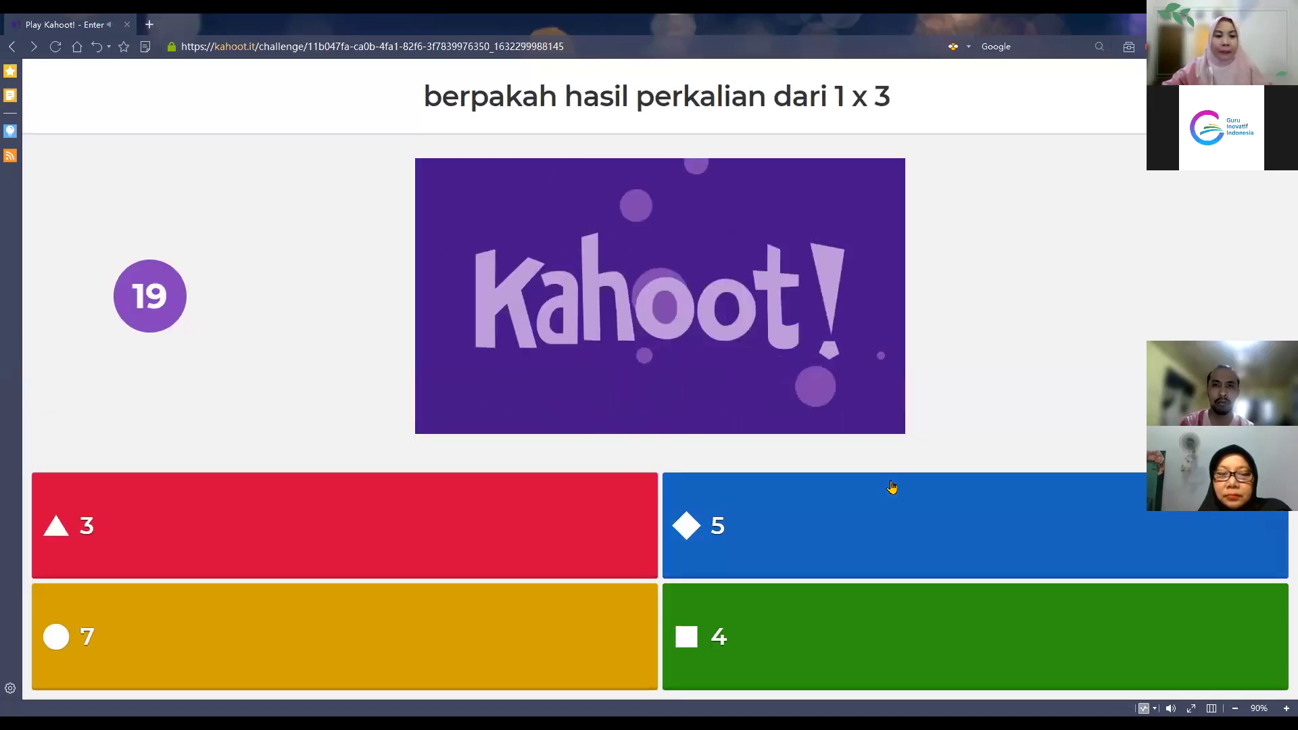
{"action": "left_click", "coordinate": [281, 636]}
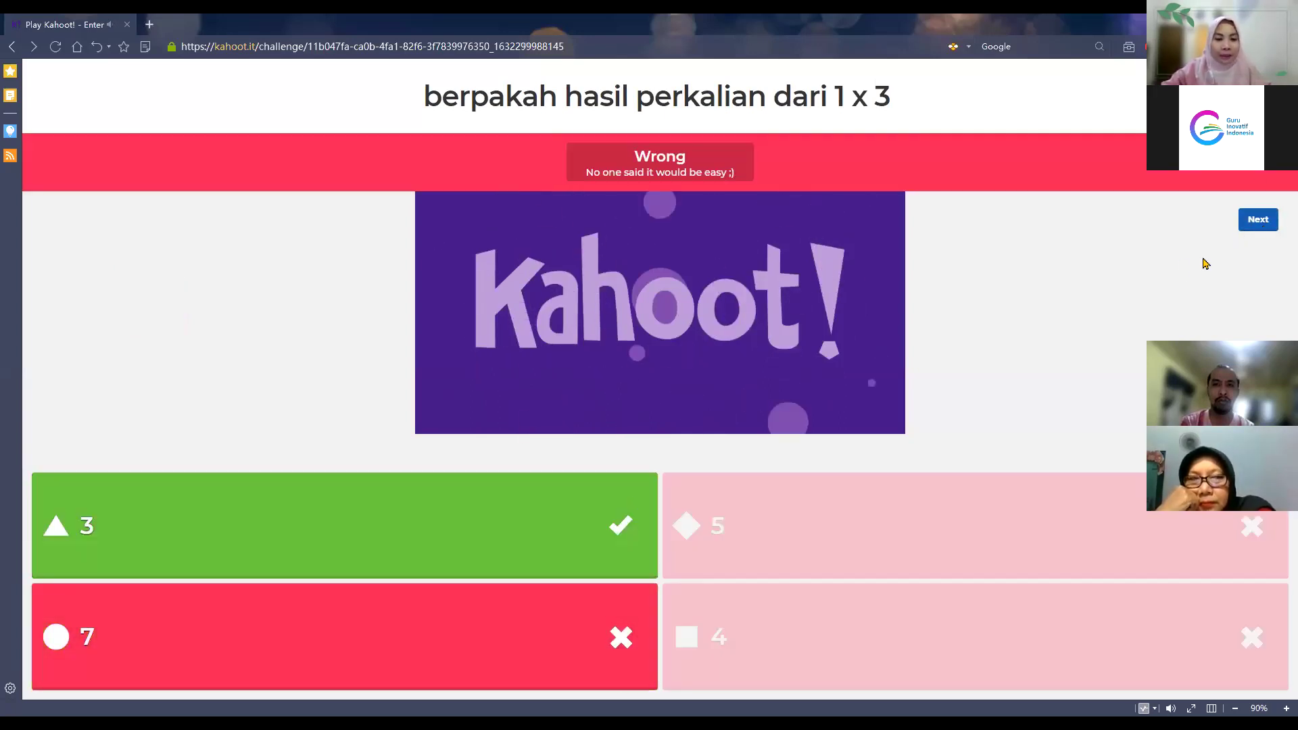
{"action": "left_click", "coordinate": [1258, 218]}
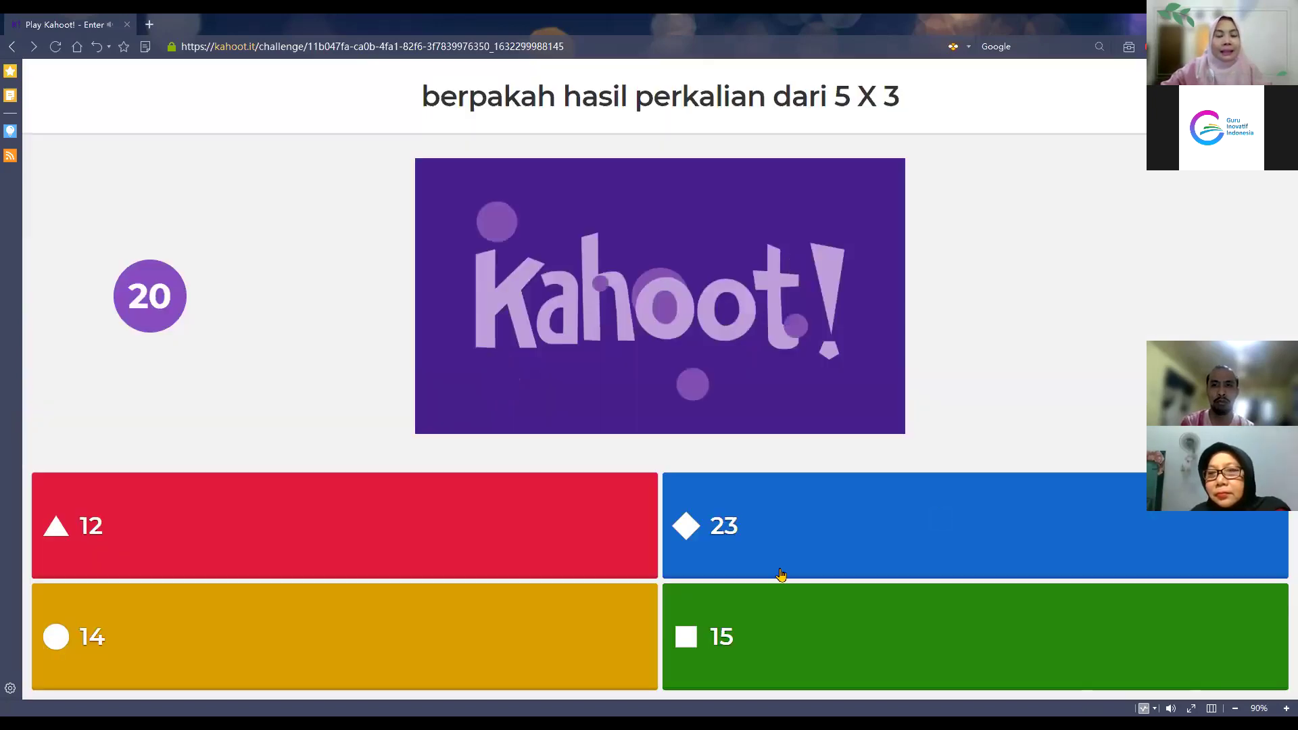
{"action": "left_click", "coordinate": [797, 523]}
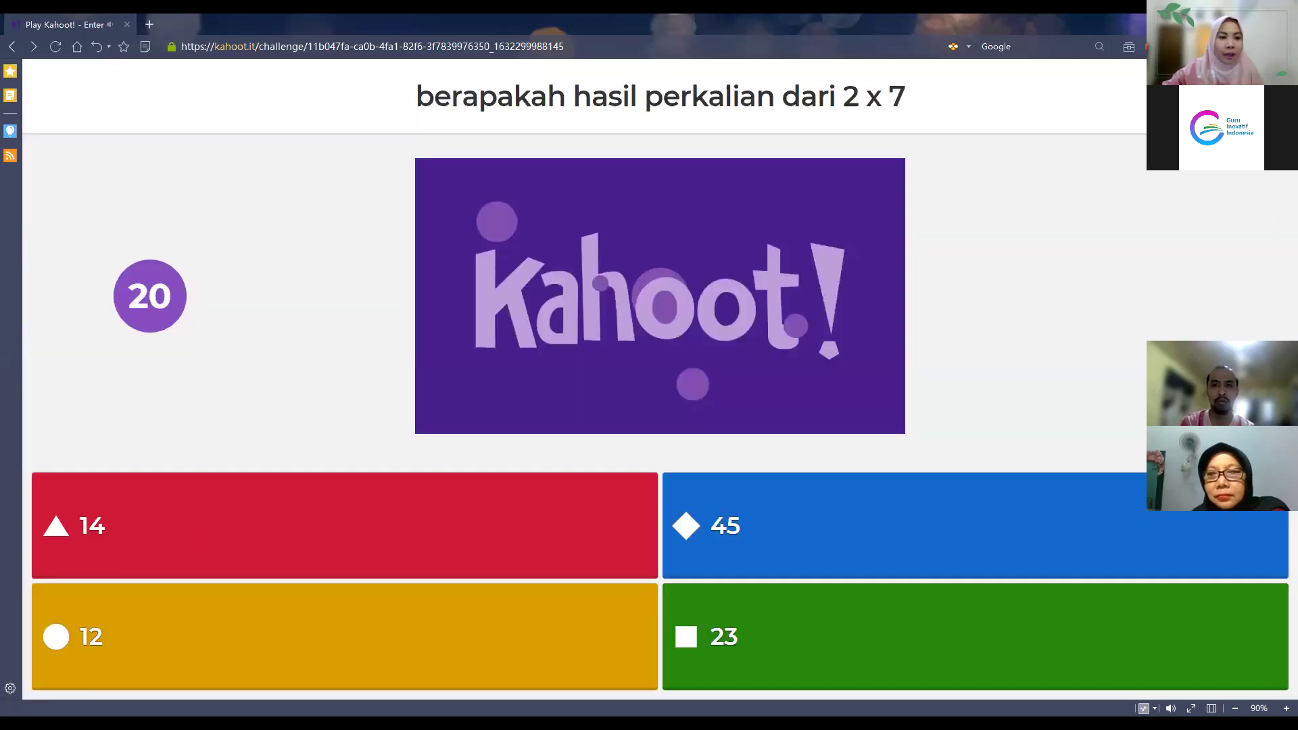
Step: Answer 14 for 2 x 7, 24 for 4 x 6, 7 for 1 x 3 and 15 for 5 X 3
{"action": "left_click", "coordinate": [194, 539]}
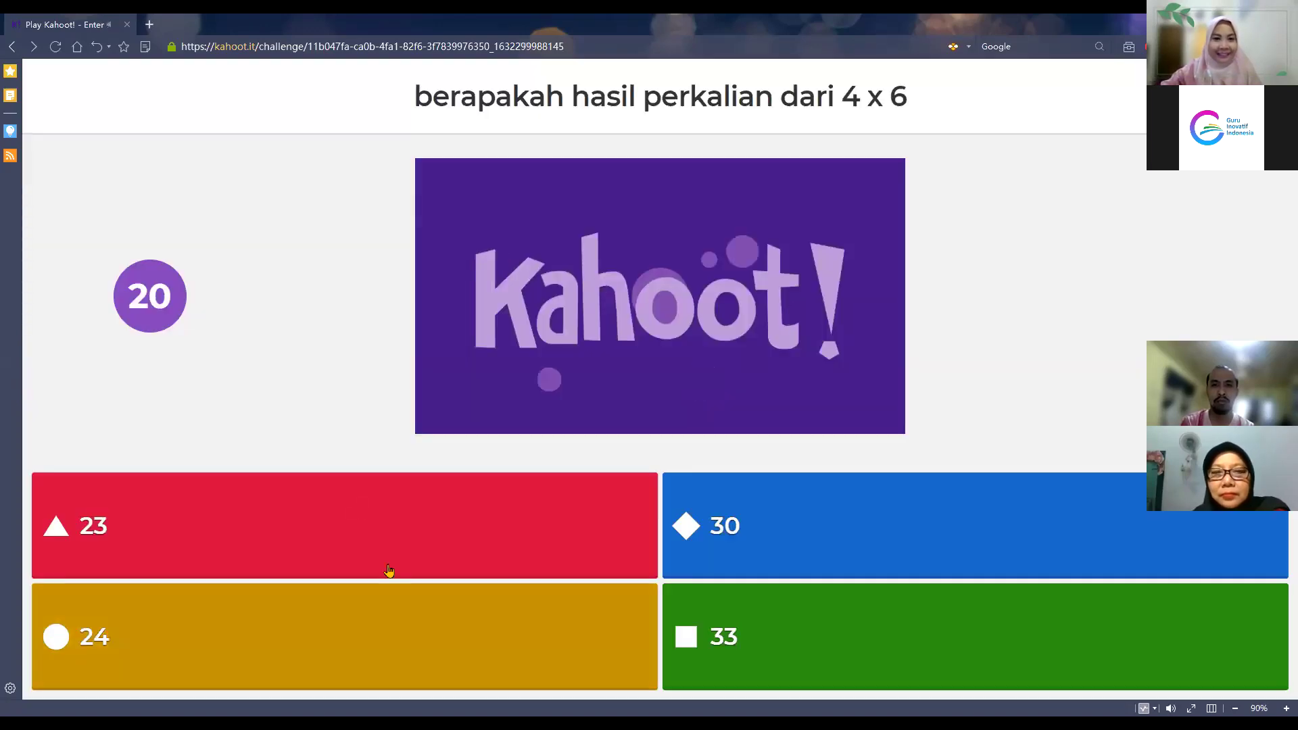
{"action": "left_click", "coordinate": [555, 619]}
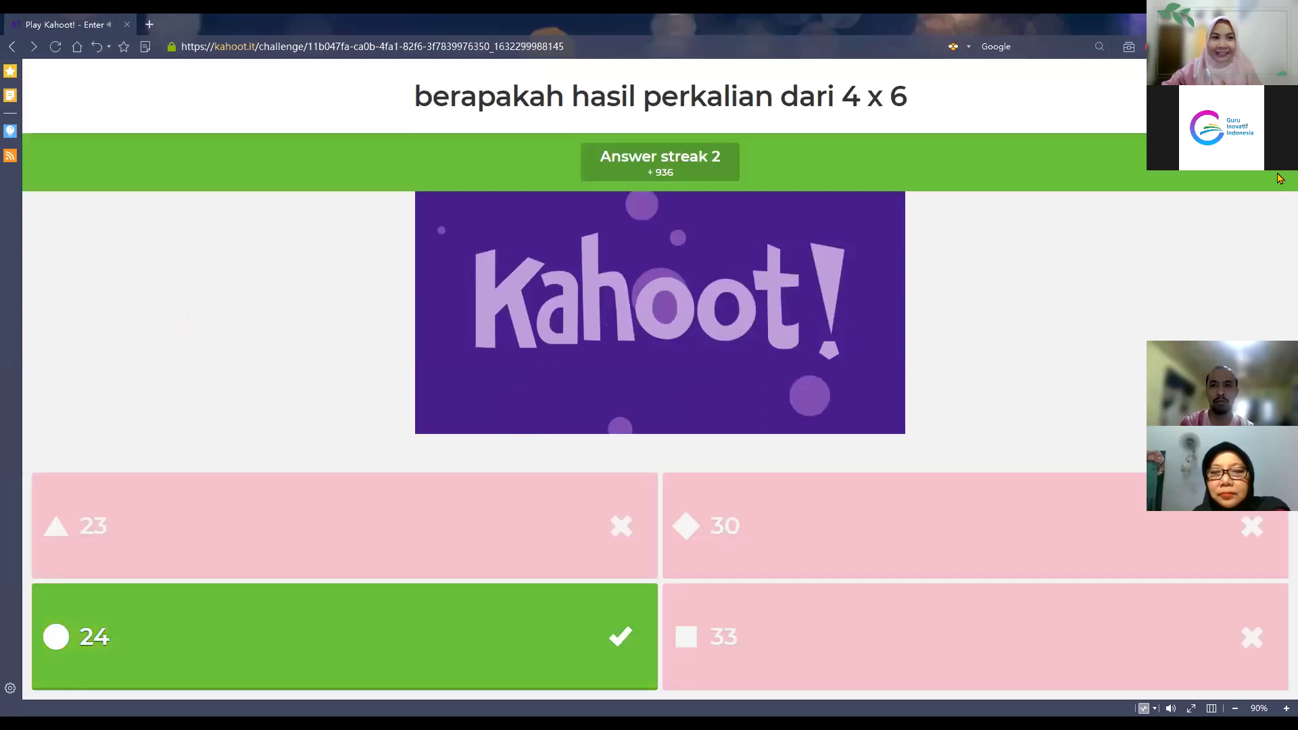
{"action": "left_click", "coordinate": [1264, 220]}
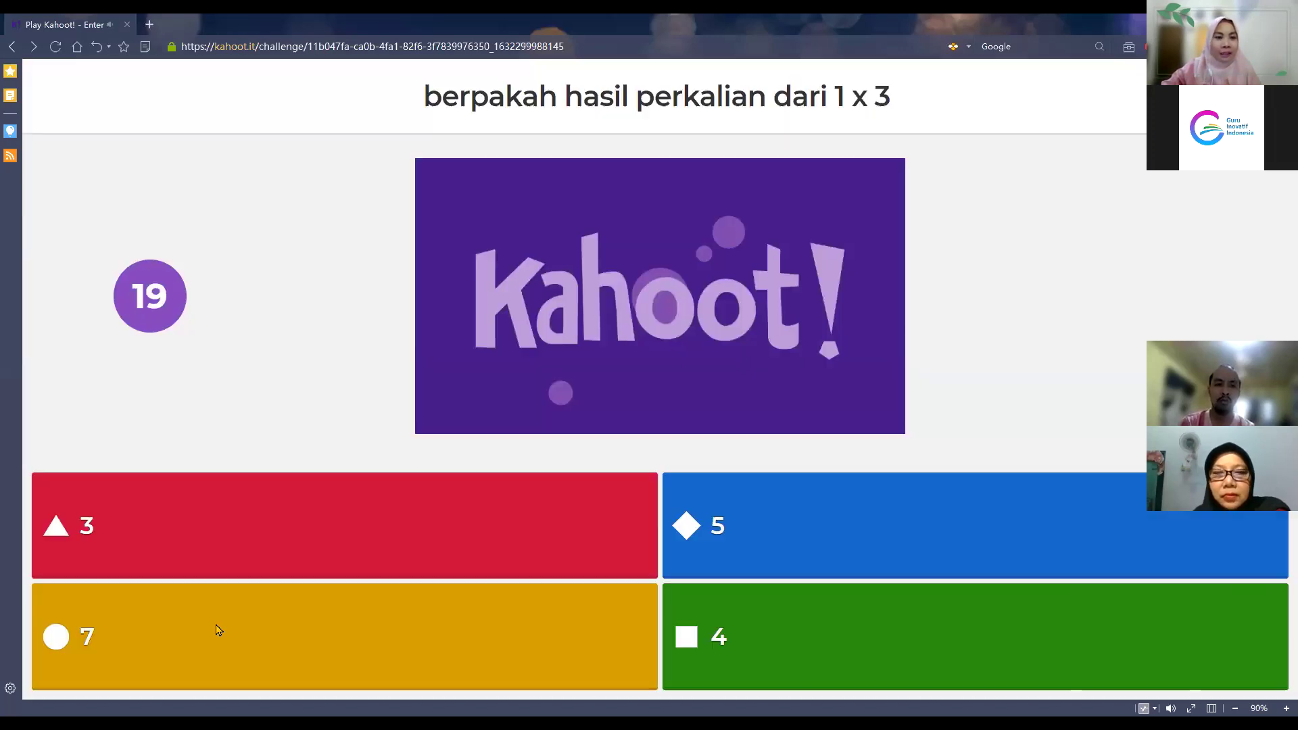
{"action": "left_click", "coordinate": [218, 630]}
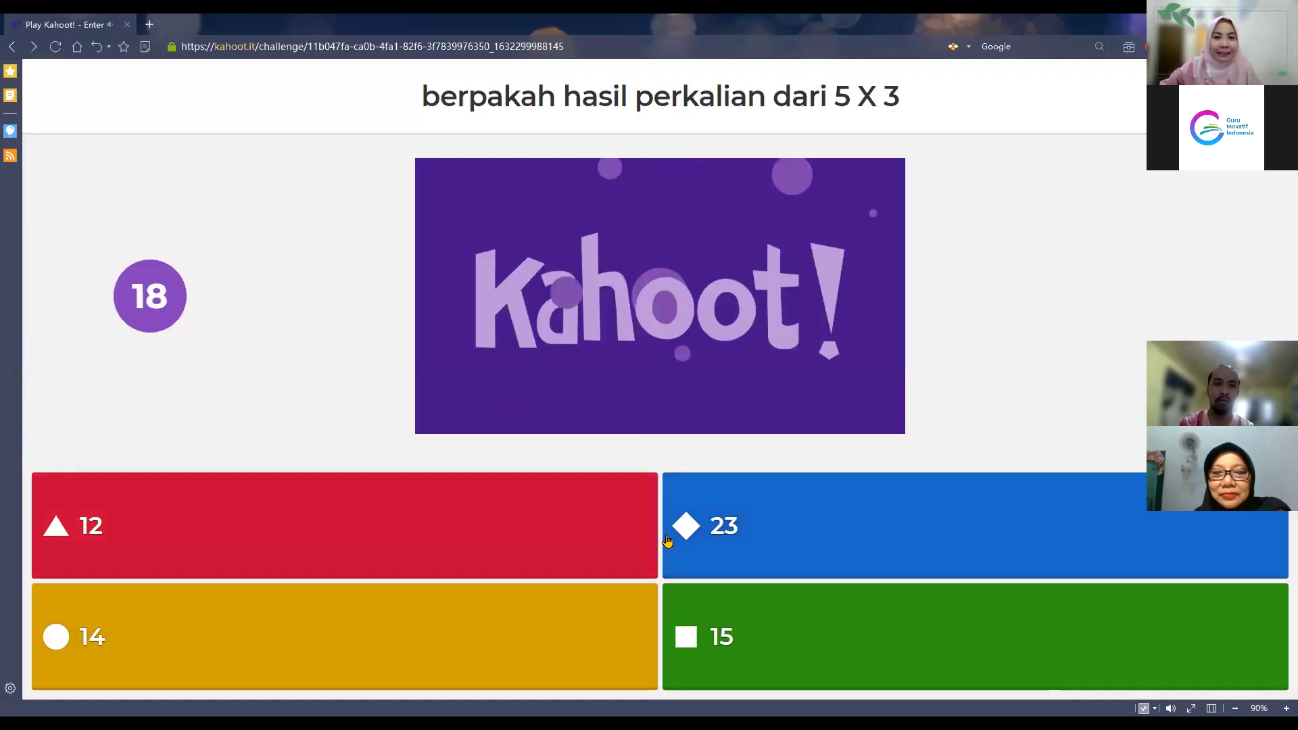
{"action": "left_click", "coordinate": [726, 608]}
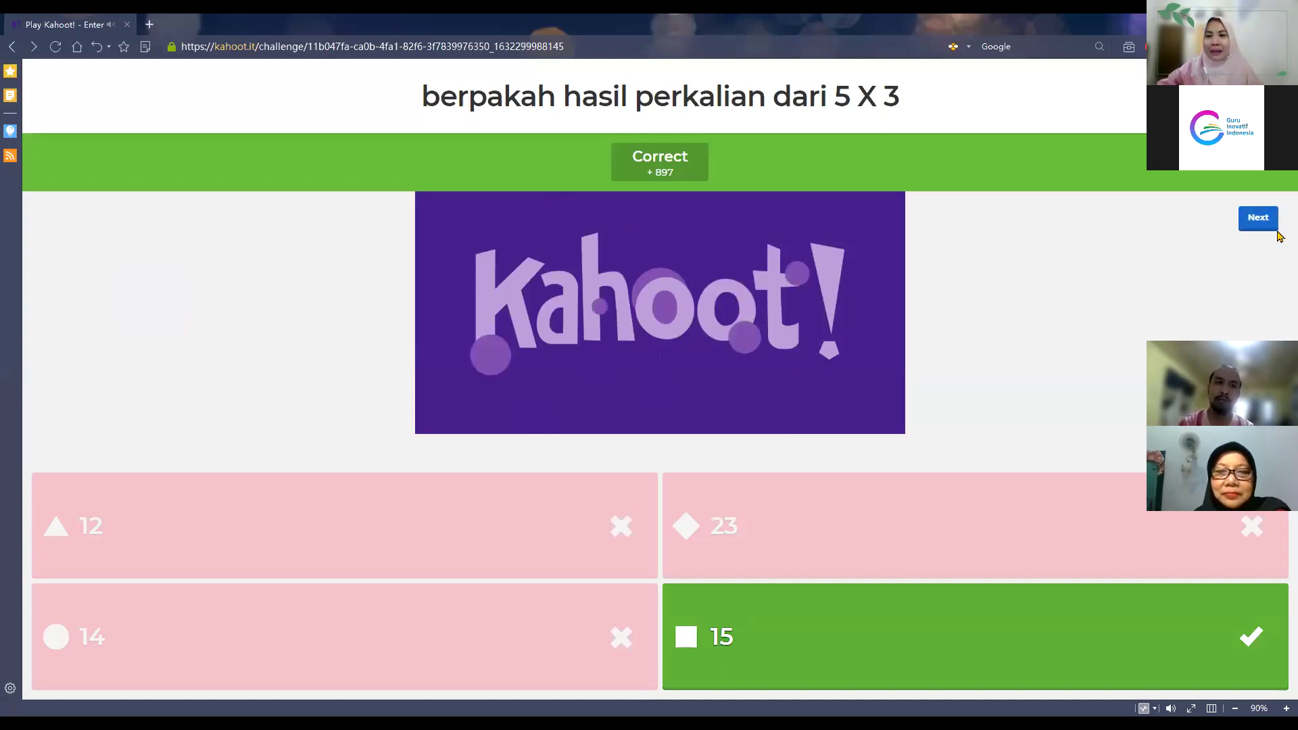
{"action": "left_click", "coordinate": [1250, 222]}
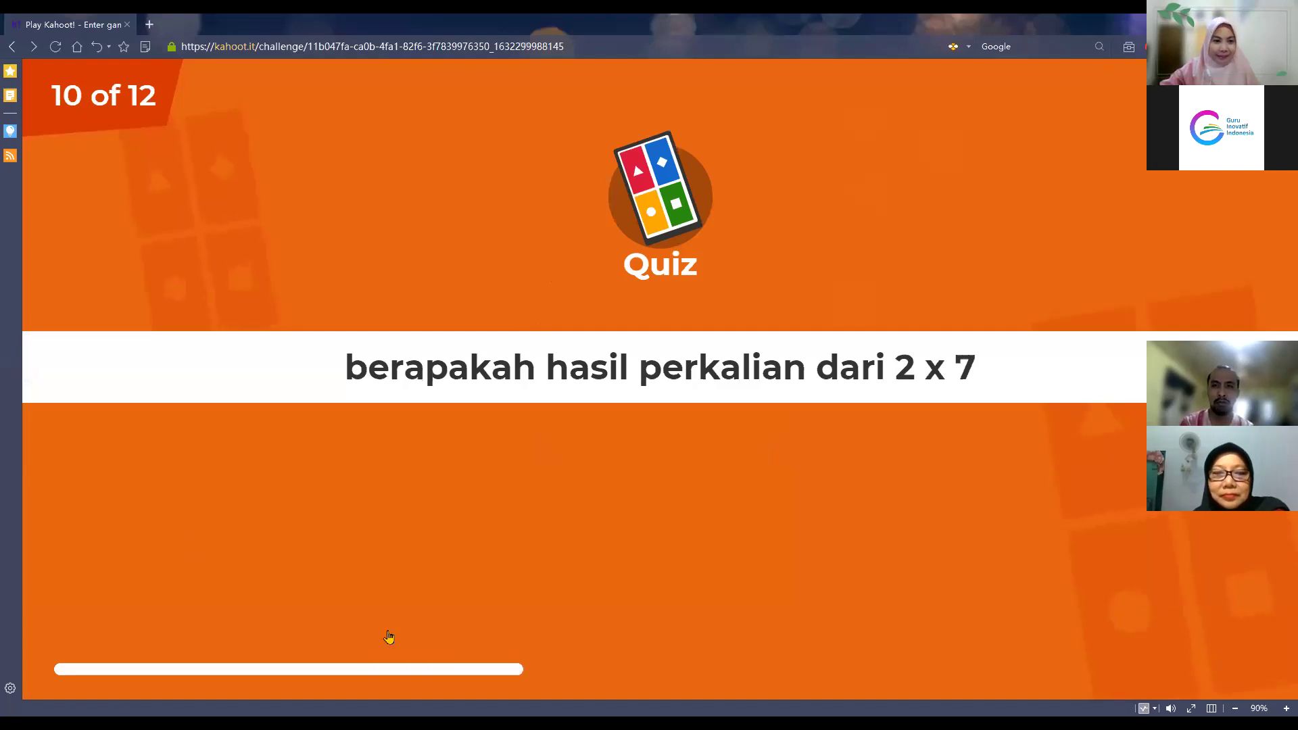
Step: Answer 14 for 2 x 7 and continue to the final scoreboard
{"action": "left_click", "coordinate": [186, 549]}
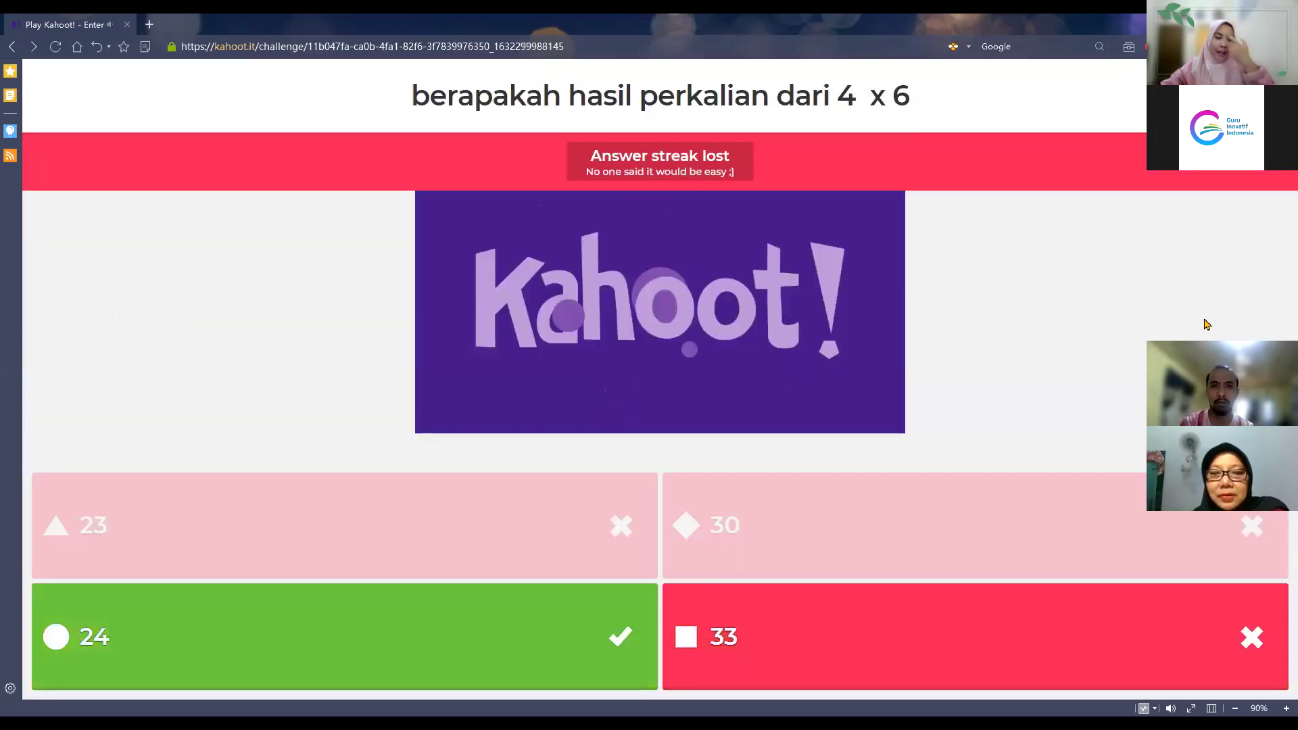
{"action": "left_click", "coordinate": [1260, 227]}
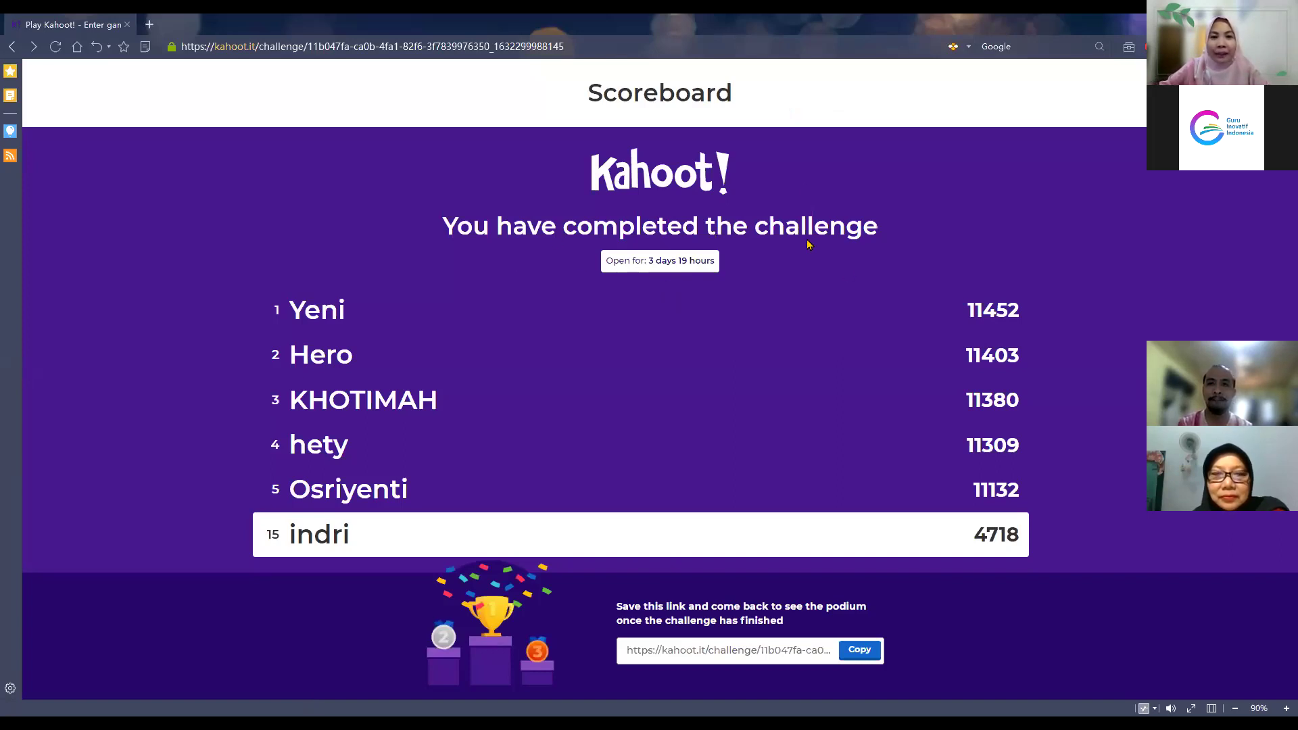
Step: Highlight the remaining 'Open for' time, then switch to the window showing the challenge report
{"action": "left_click_drag", "start_coordinate": [646, 261], "coordinate": [714, 263]}
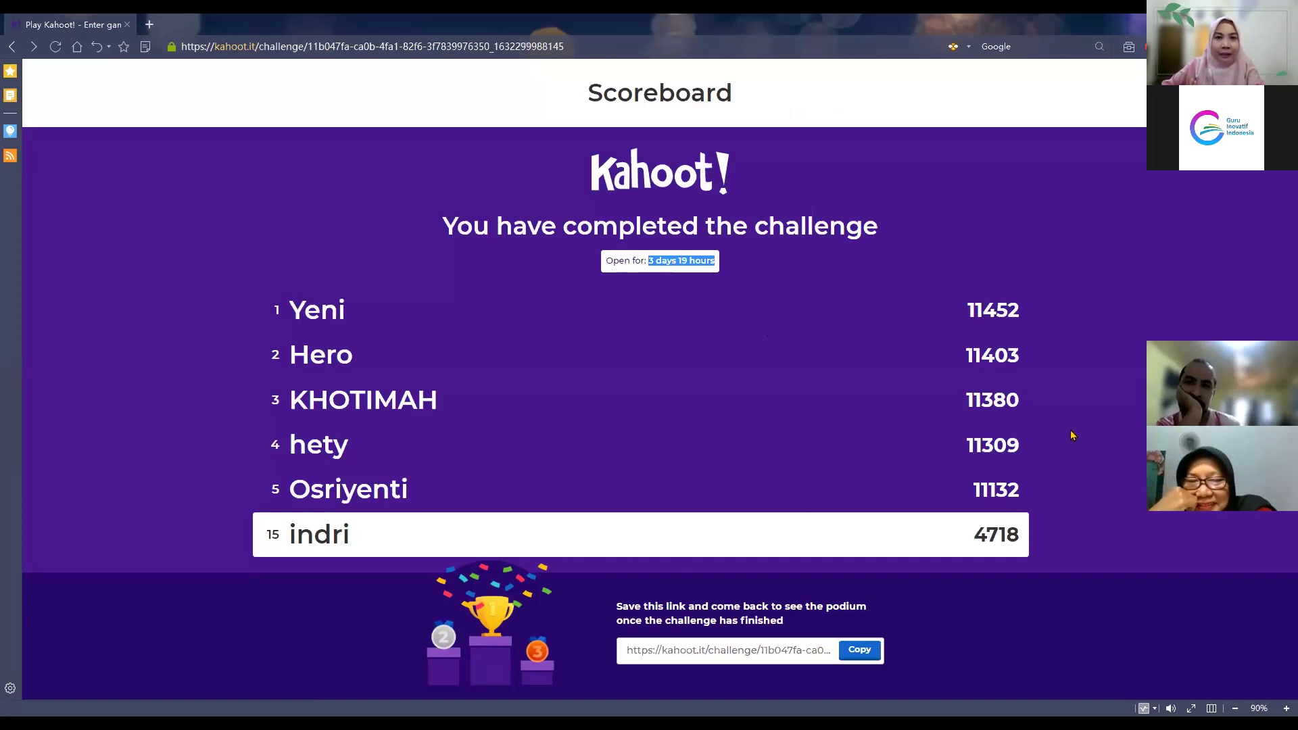
{"action": "key", "text": "alt+Tab"}
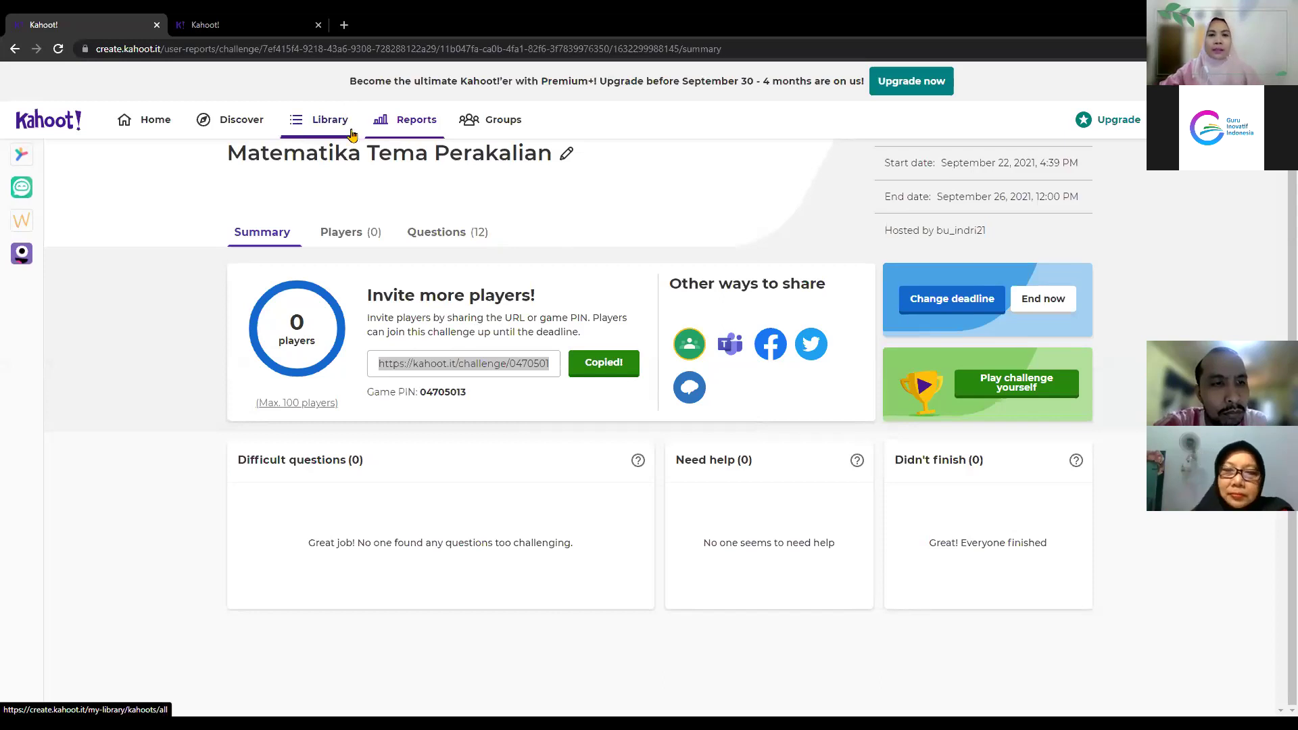
Step: Go to the Kahoot home page, then open the Reports list
{"action": "left_click", "coordinate": [410, 131]}
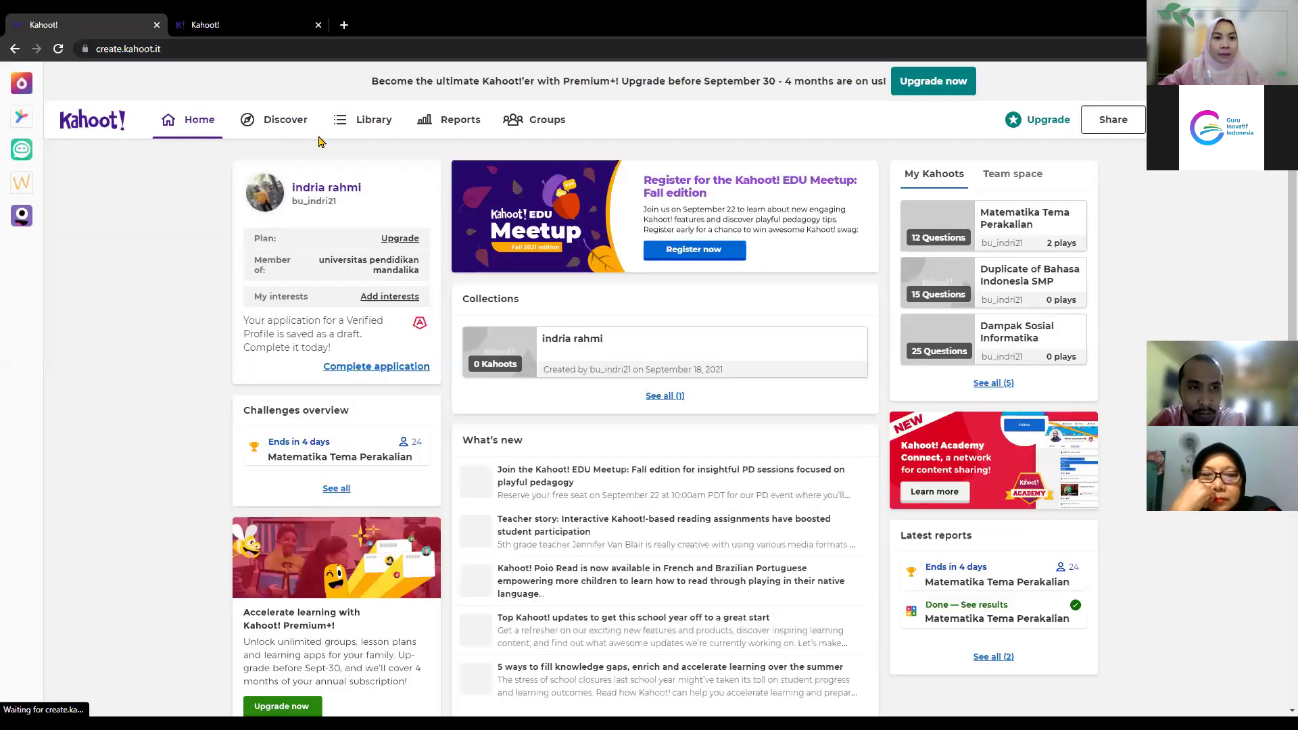
{"action": "left_click", "coordinate": [459, 128]}
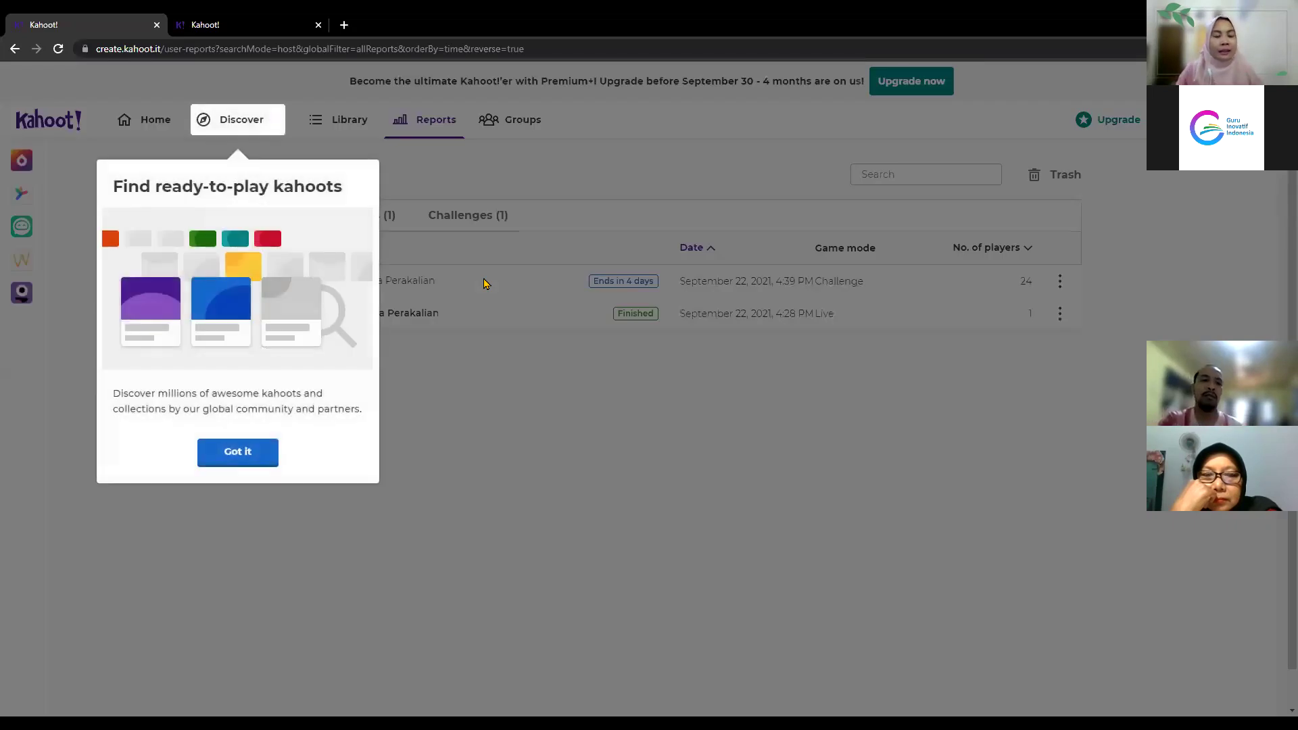
Step: Dismiss the ready-to-play kahoots tip and scroll down the reports list
{"action": "left_click", "coordinate": [248, 462]}
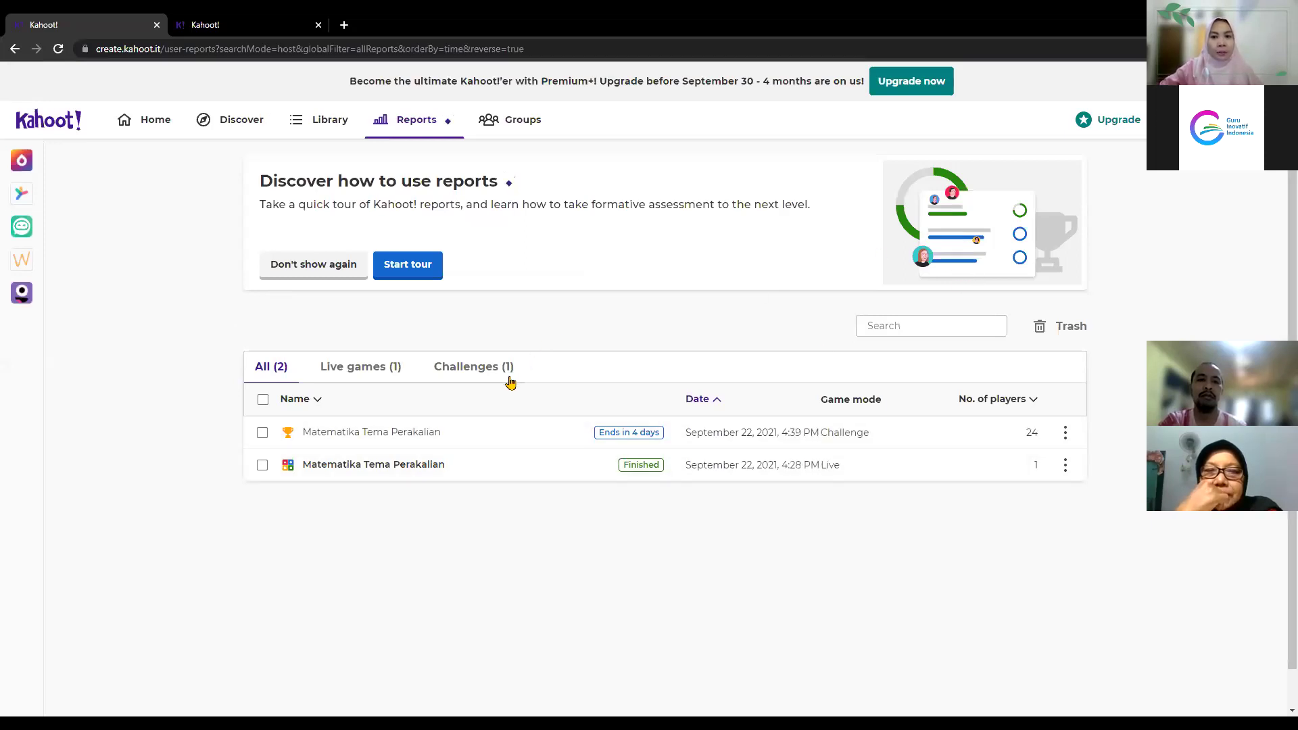
{"action": "scroll", "coordinate": [432, 372], "scroll_direction": "down", "scroll_amount": 1}
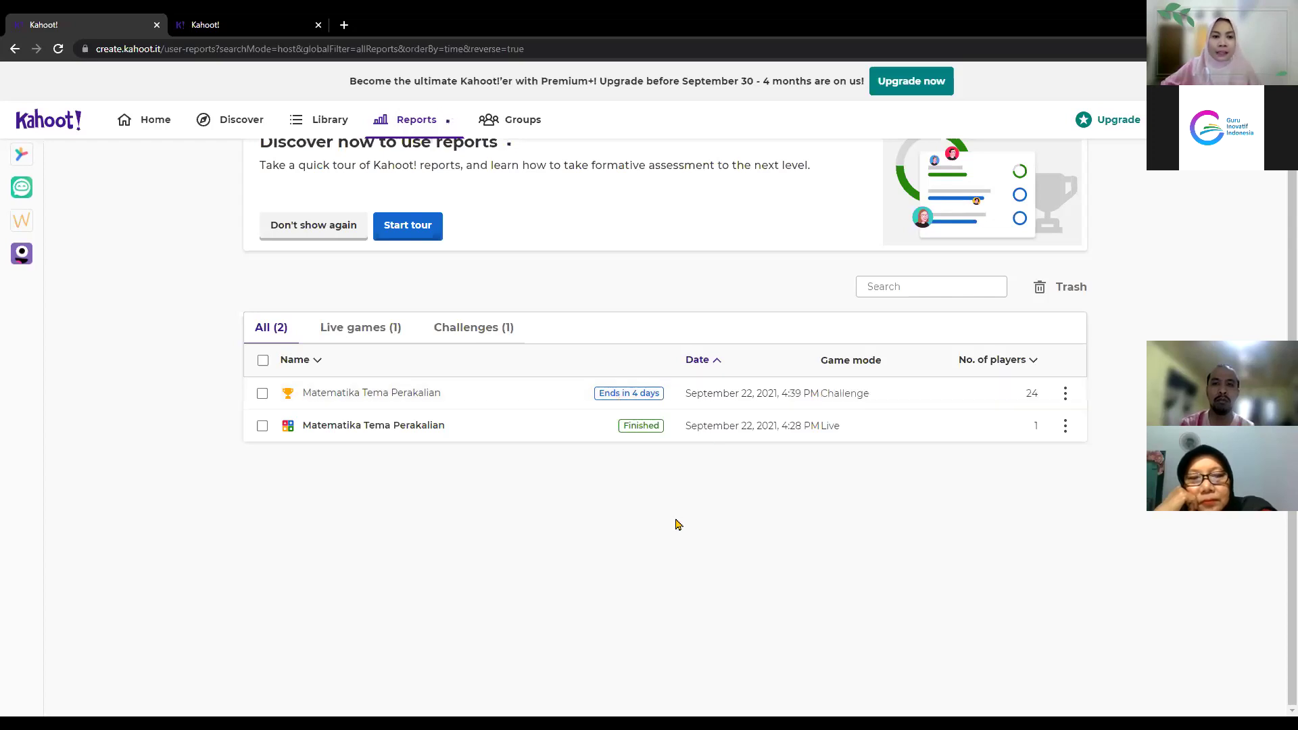
Step: Open the Matematika Tema Perakalian challenge report and look through its Players, Questions and Summary tabs
{"action": "left_click", "coordinate": [398, 398]}
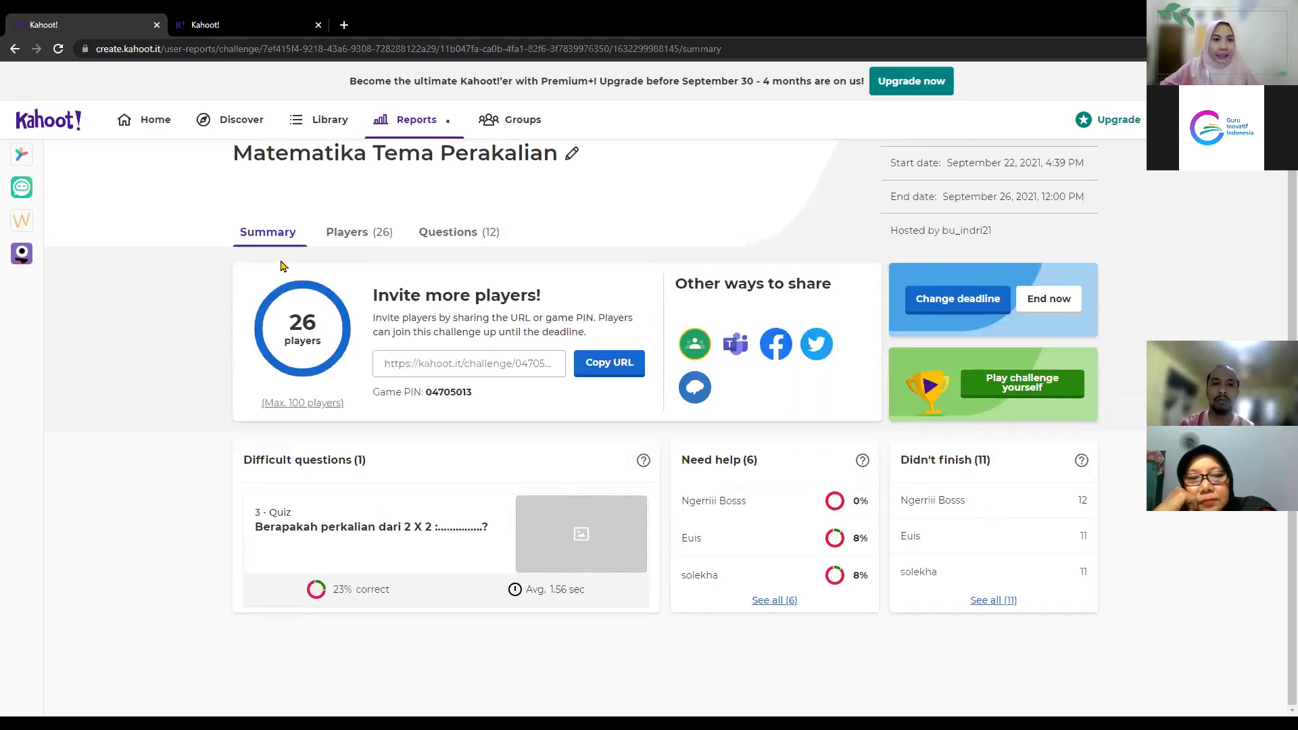
{"action": "left_click", "coordinate": [348, 237]}
{"action": "left_click", "coordinate": [465, 238]}
{"action": "left_click", "coordinate": [278, 240]}
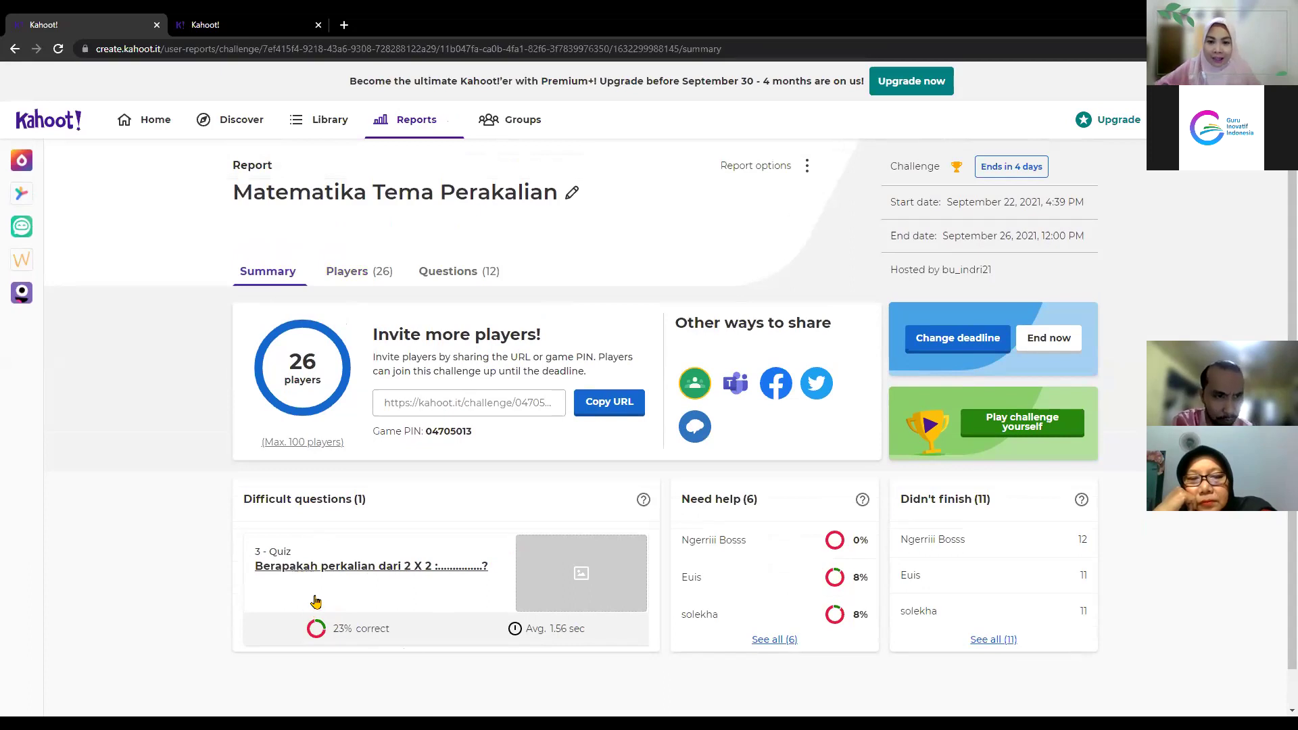
Step: Show the Players (26) tab and scroll through the ranked players table
{"action": "left_click", "coordinate": [358, 274]}
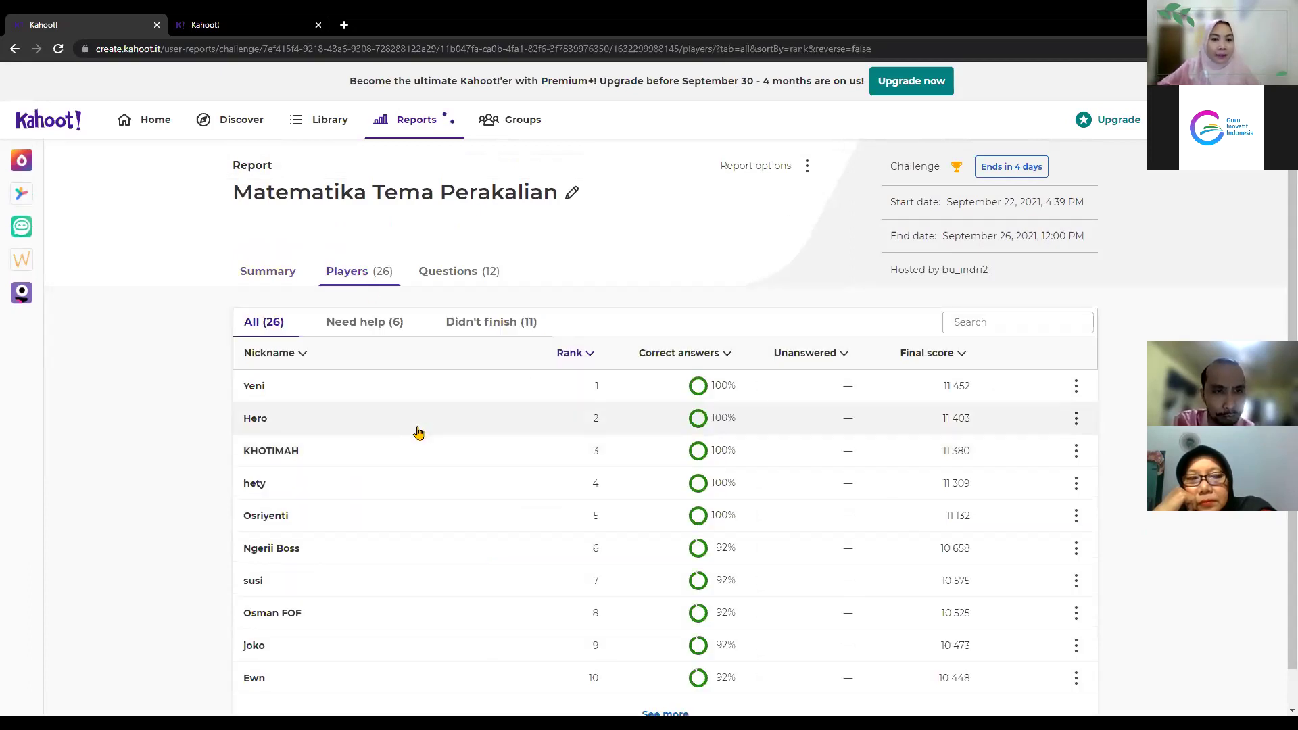
{"action": "scroll", "coordinate": [420, 446], "scroll_direction": "down", "scroll_amount": 1}
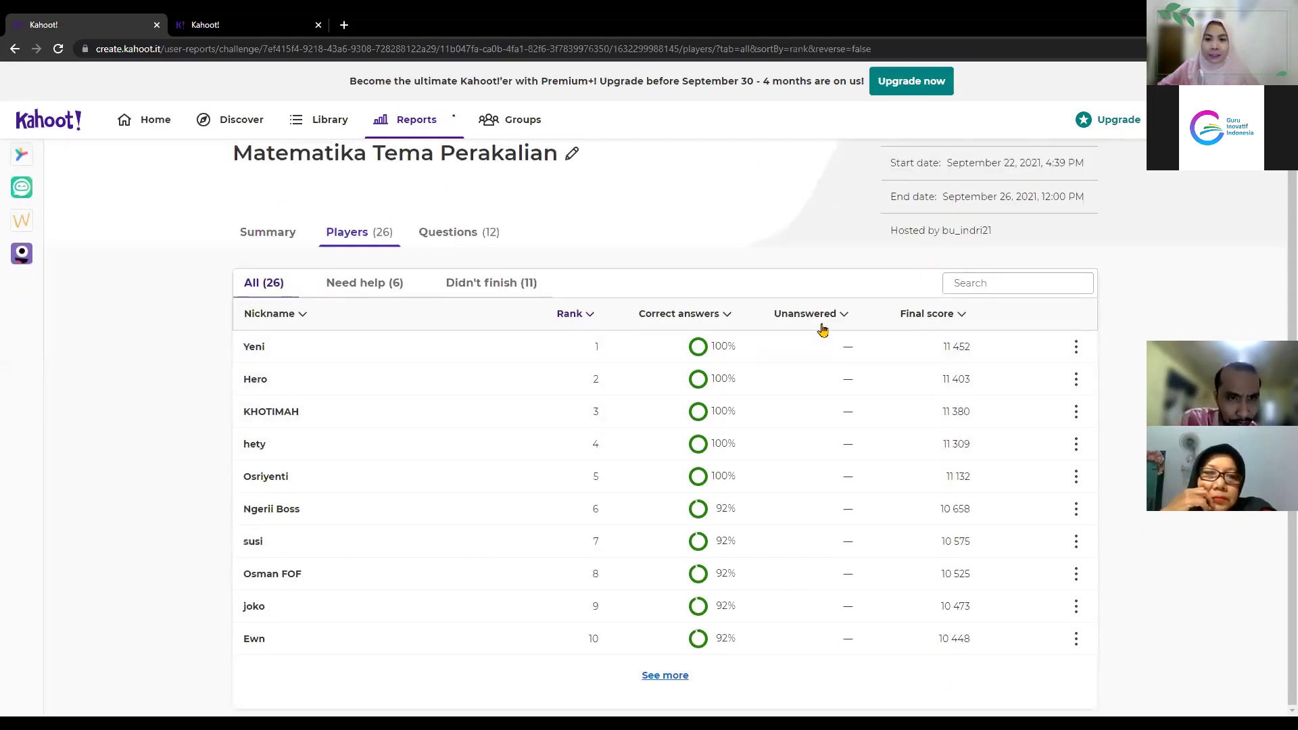
{"action": "scroll", "coordinate": [950, 352], "scroll_direction": "up", "scroll_amount": 1}
{"action": "scroll", "coordinate": [953, 473], "scroll_direction": "down", "scroll_amount": 1}
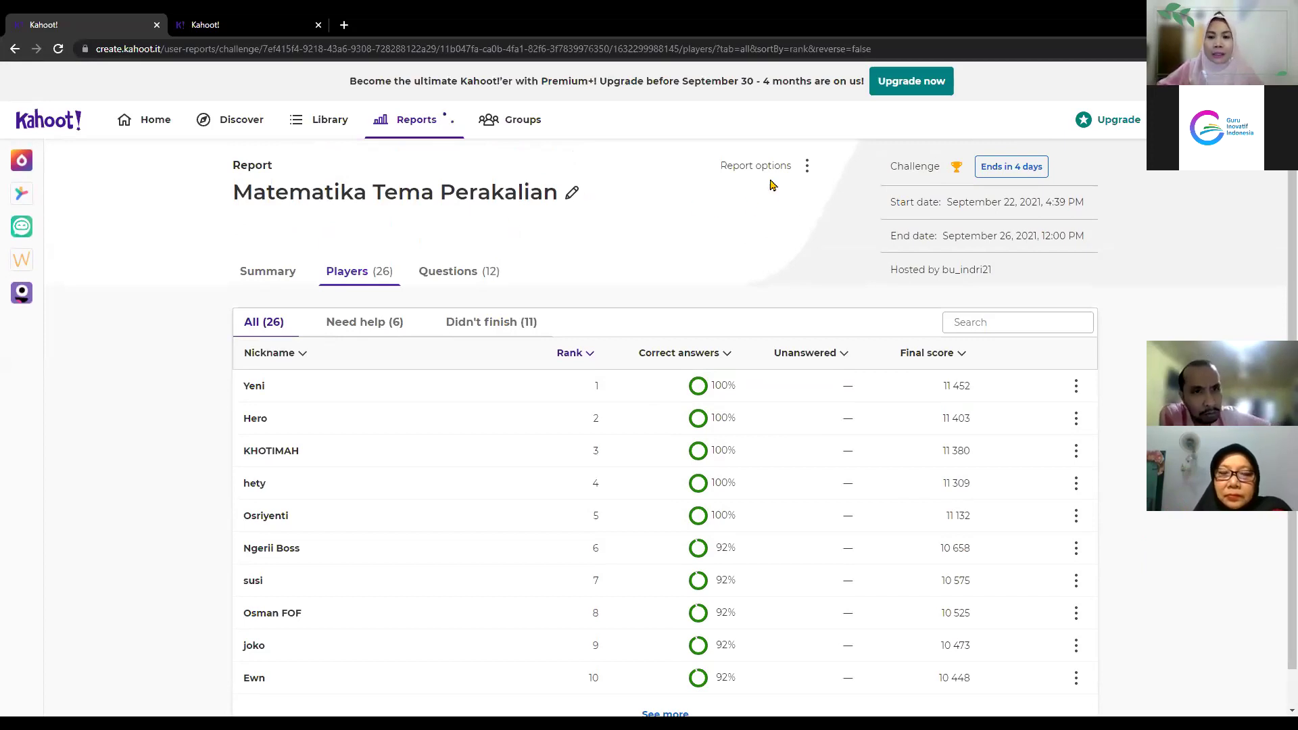
Step: Download the Matematika Tema Perakalian challenge report as an .xlsx Excel file from its report options
{"action": "left_click", "coordinate": [807, 175]}
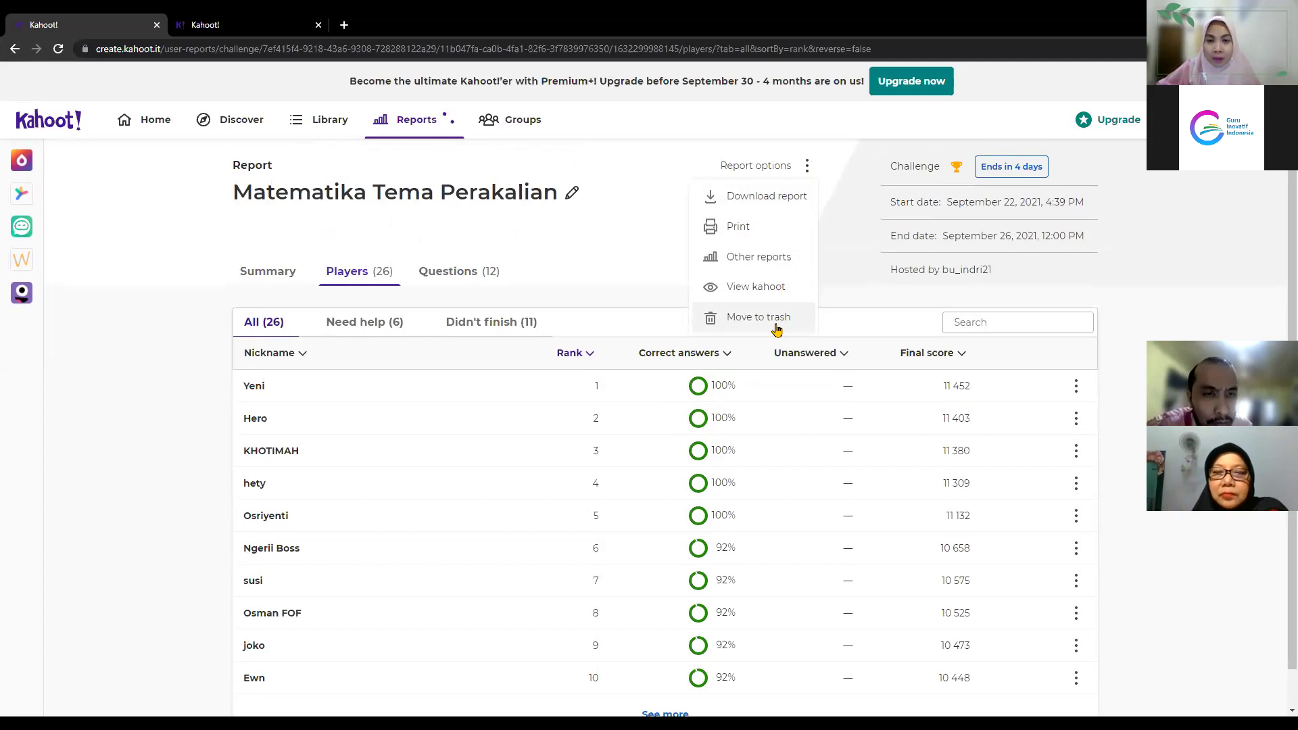
{"action": "left_click", "coordinate": [779, 204]}
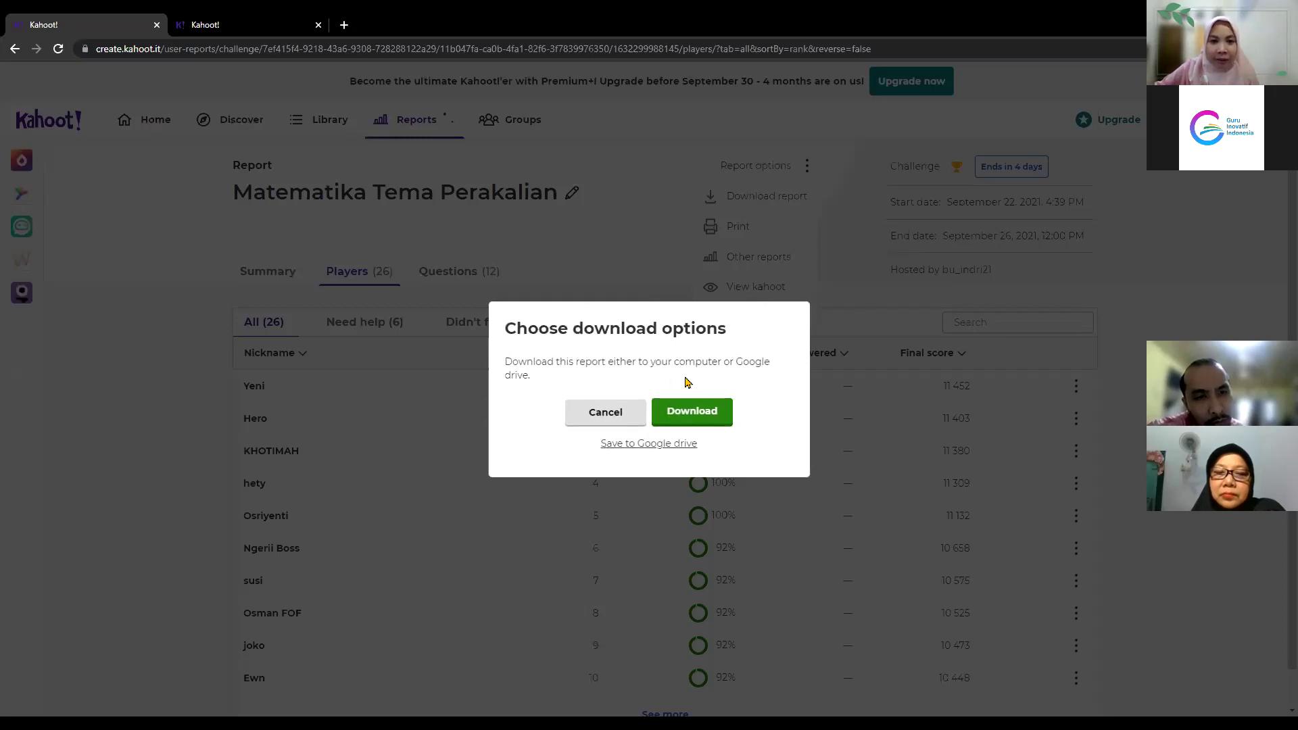
{"action": "left_click", "coordinate": [694, 415]}
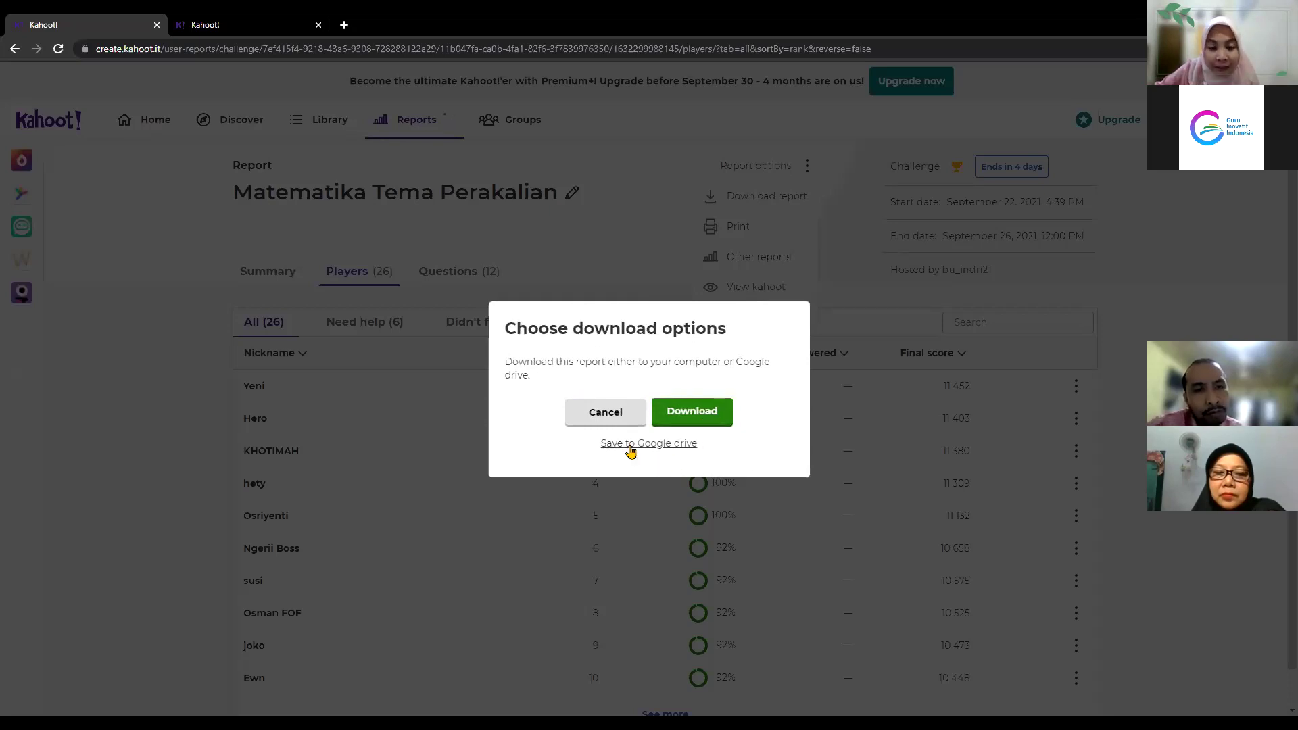
{"action": "left_click", "coordinate": [687, 417]}
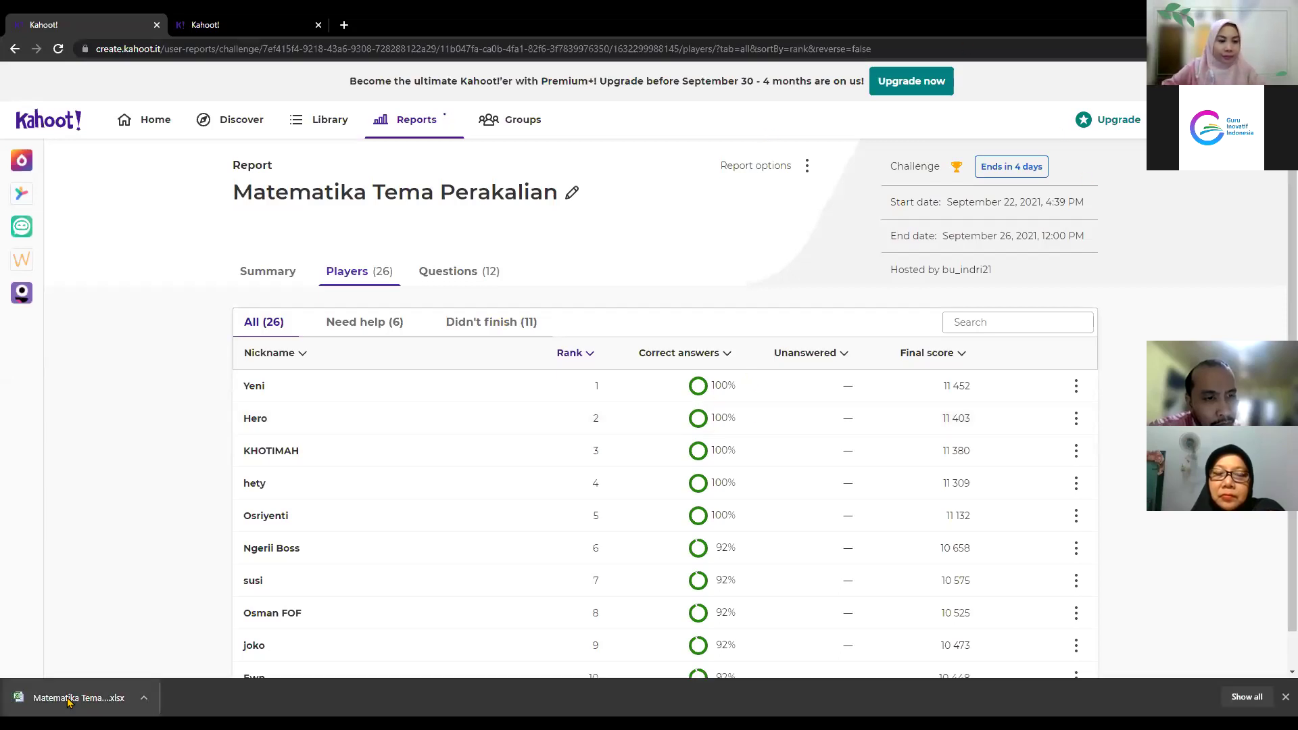
Step: Open the downloaded report .xlsx in Excel to see its Overview sheet of 26 players
{"action": "left_click", "coordinate": [88, 699]}
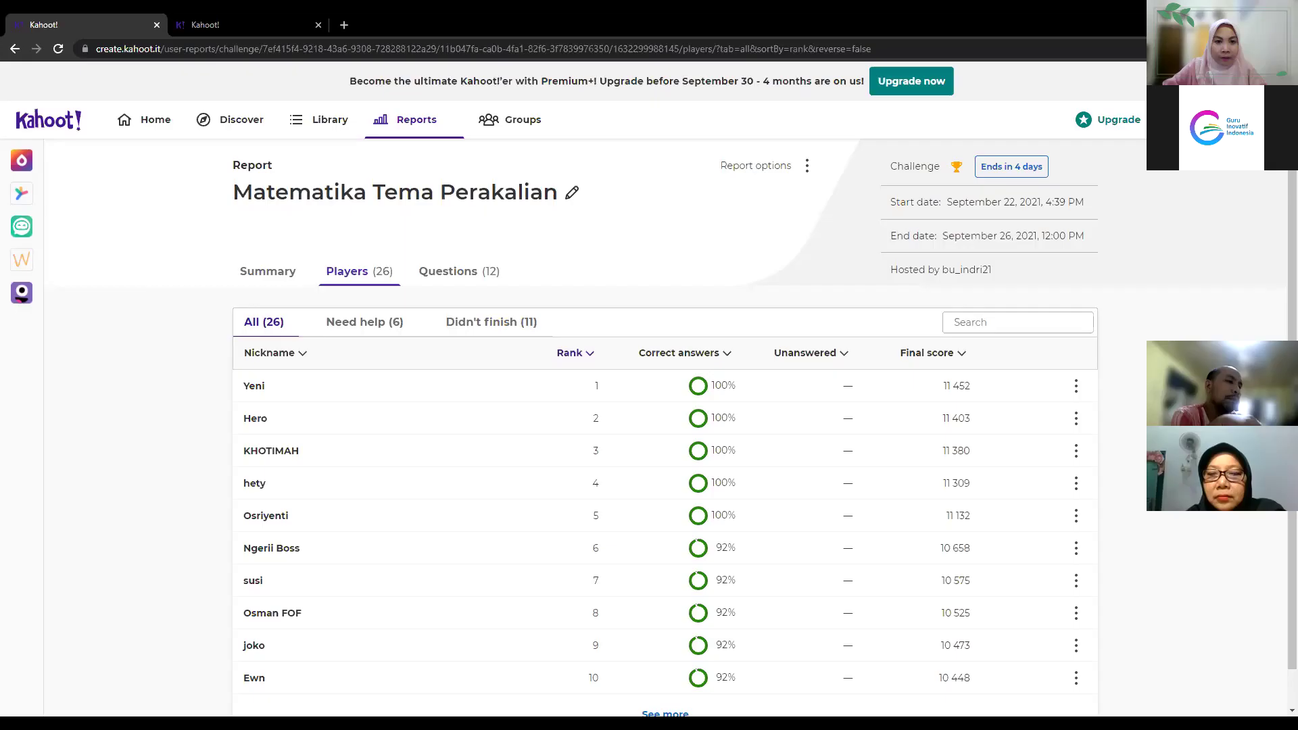
{"action": "key", "text": "alt+Tab"}
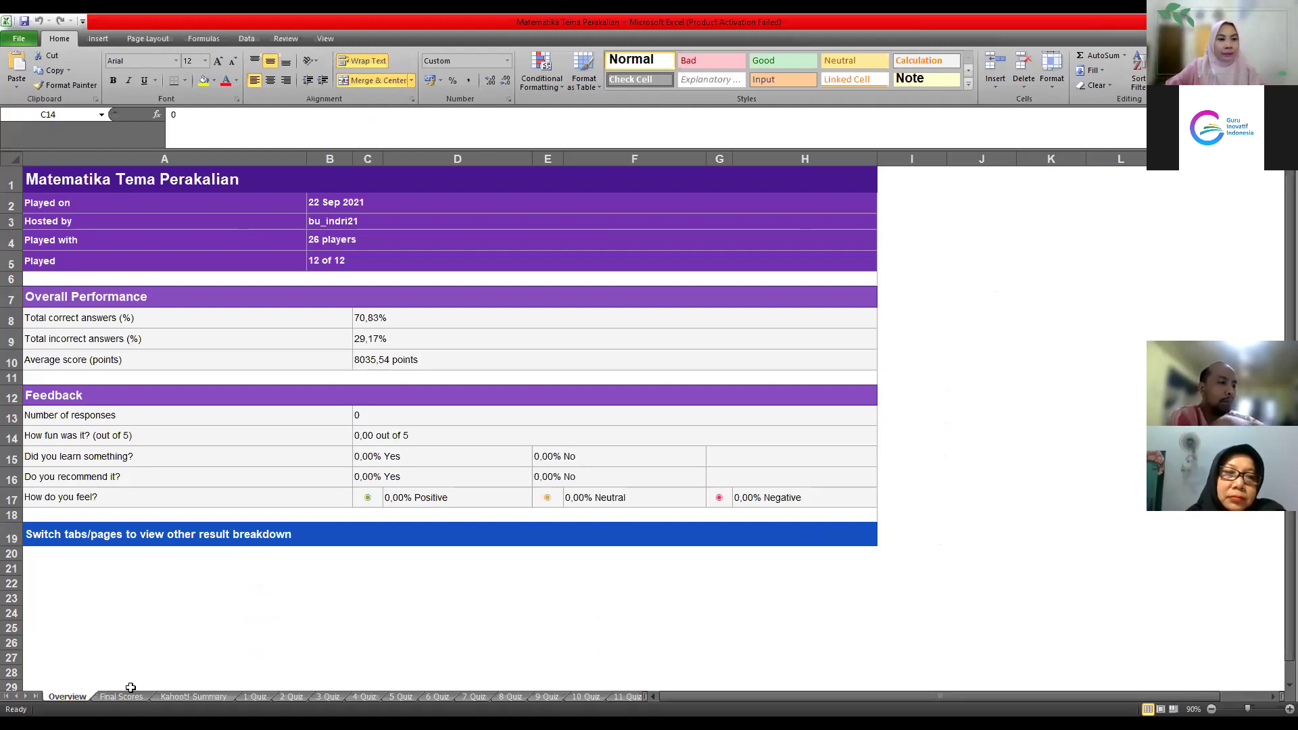
Step: Review the Final Scores sheet, checking the correct and incorrect counts in cells D4 and E4
{"action": "key", "text": "ctrl+Page_Down"}
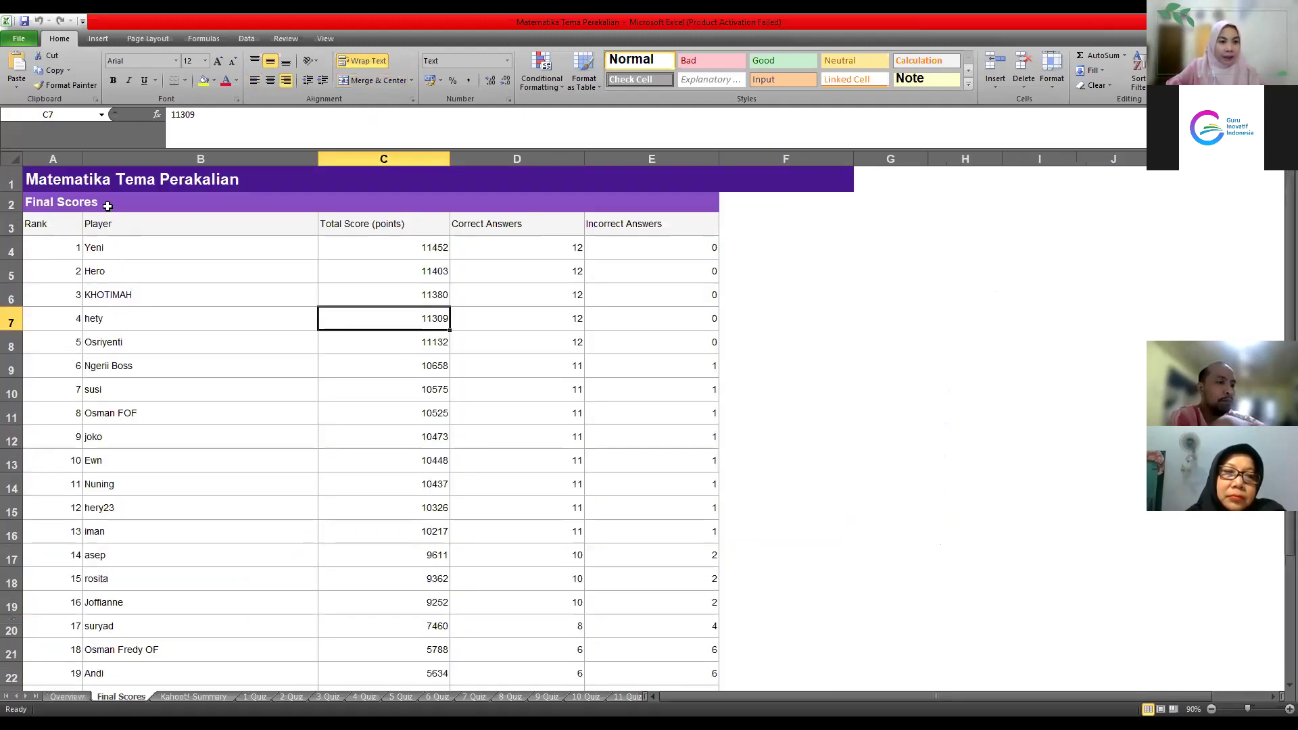
{"action": "scroll", "coordinate": [118, 254], "scroll_direction": "down", "scroll_amount": 4}
{"action": "scroll", "coordinate": [283, 630], "scroll_direction": "up", "scroll_amount": 2}
{"action": "scroll", "coordinate": [283, 630], "scroll_direction": "up", "scroll_amount": 2}
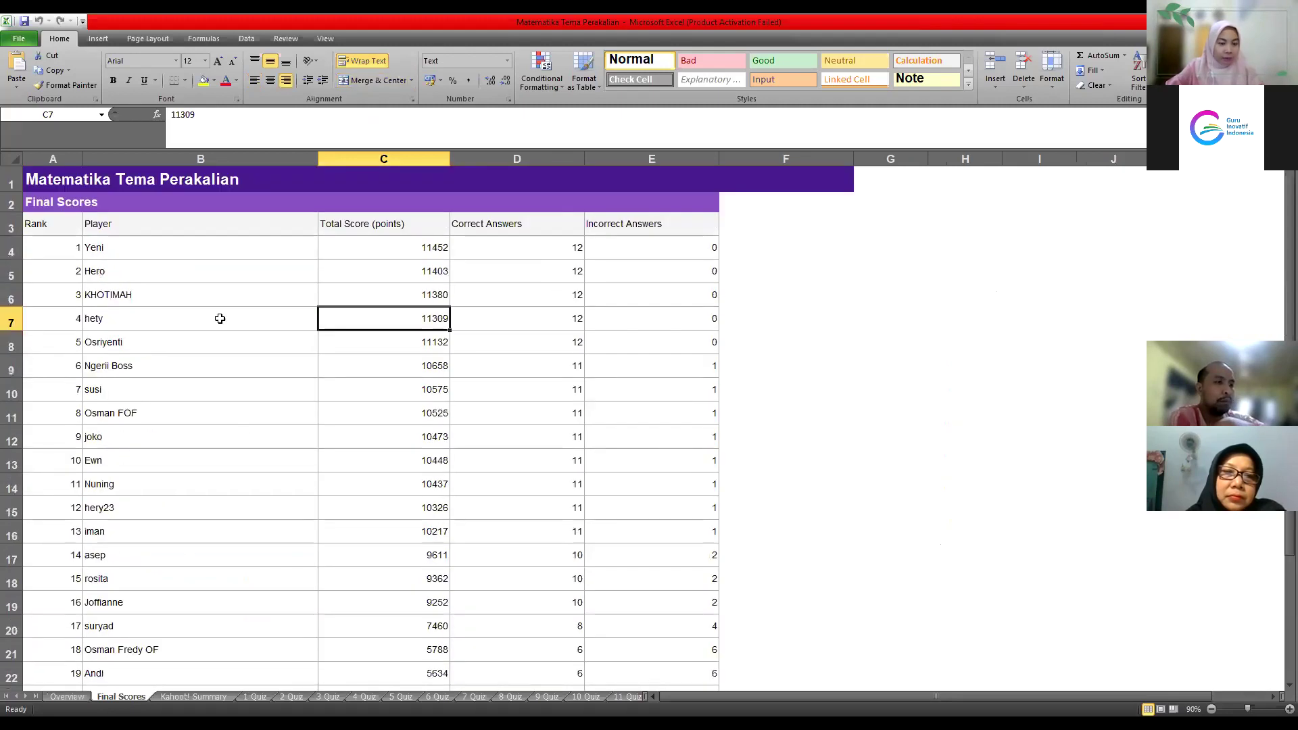
{"action": "left_click", "coordinate": [533, 246]}
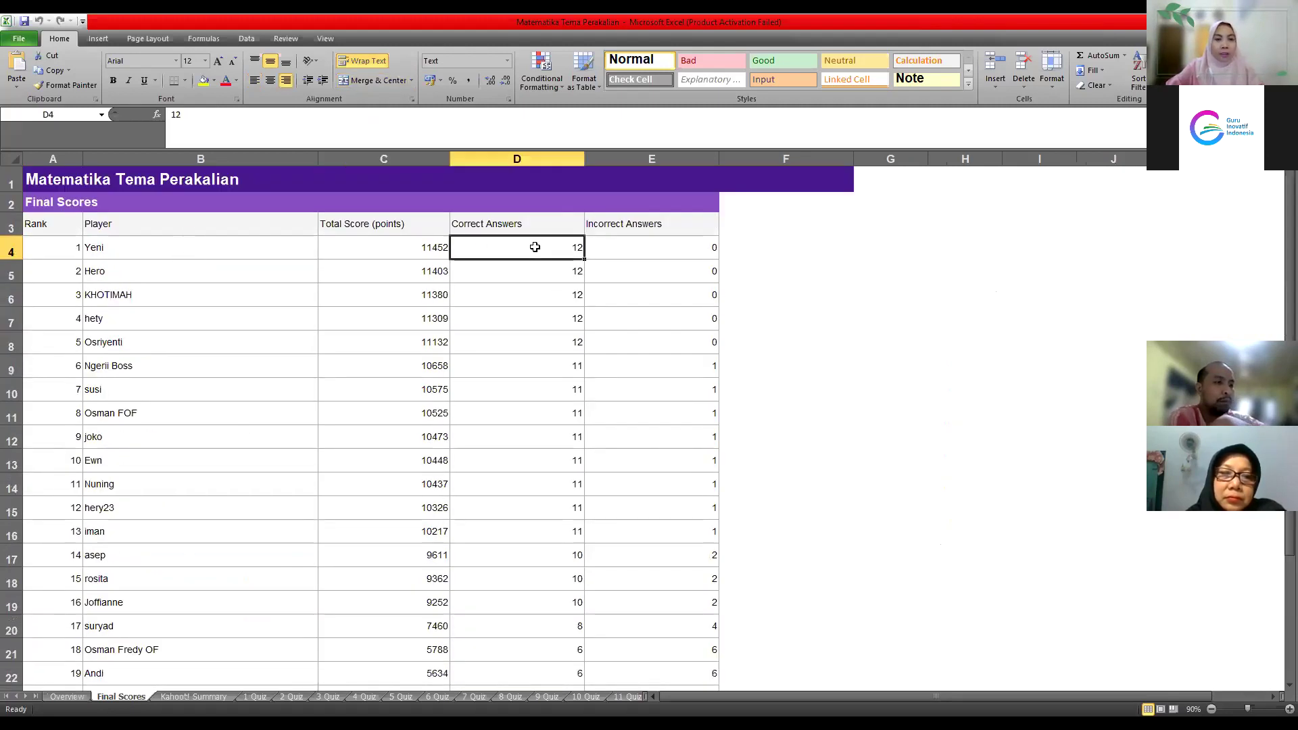
{"action": "left_click", "coordinate": [659, 244]}
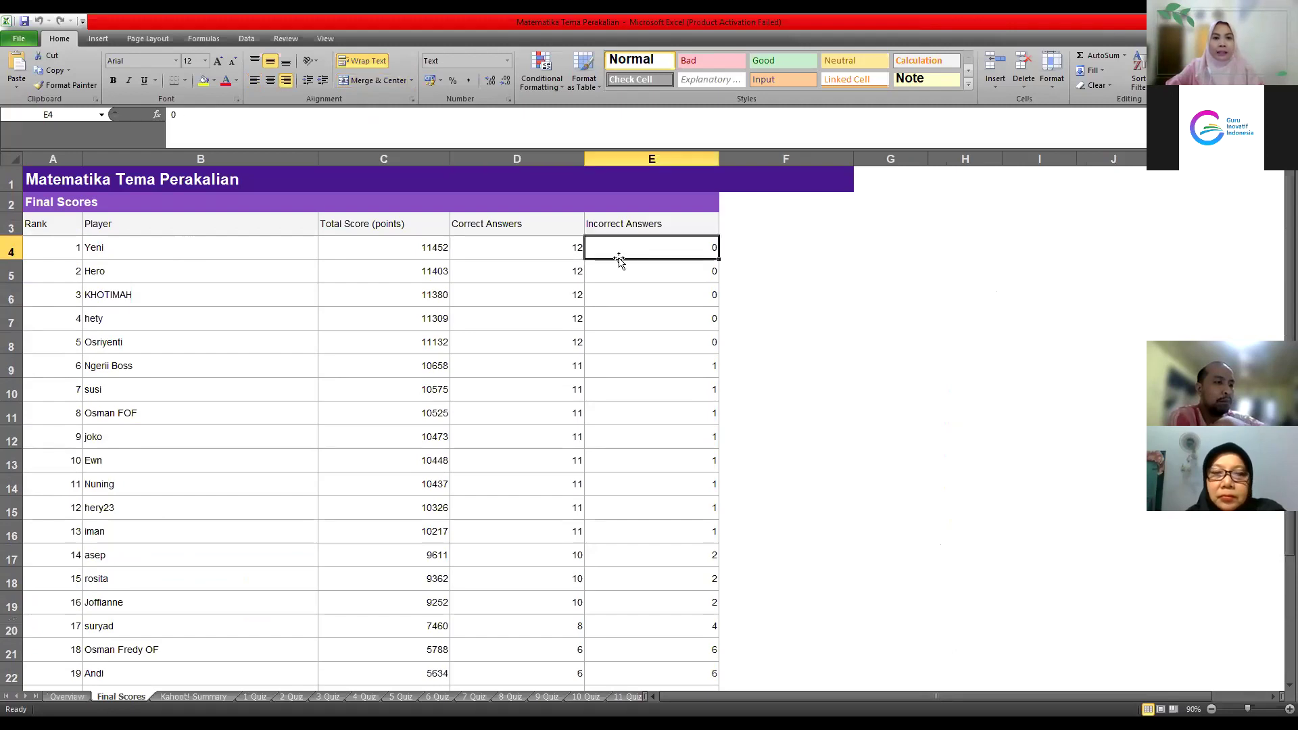
Step: Scroll through the Kahoot! Summary sheet's per-question points for all 26 players
{"action": "left_click", "coordinate": [181, 698]}
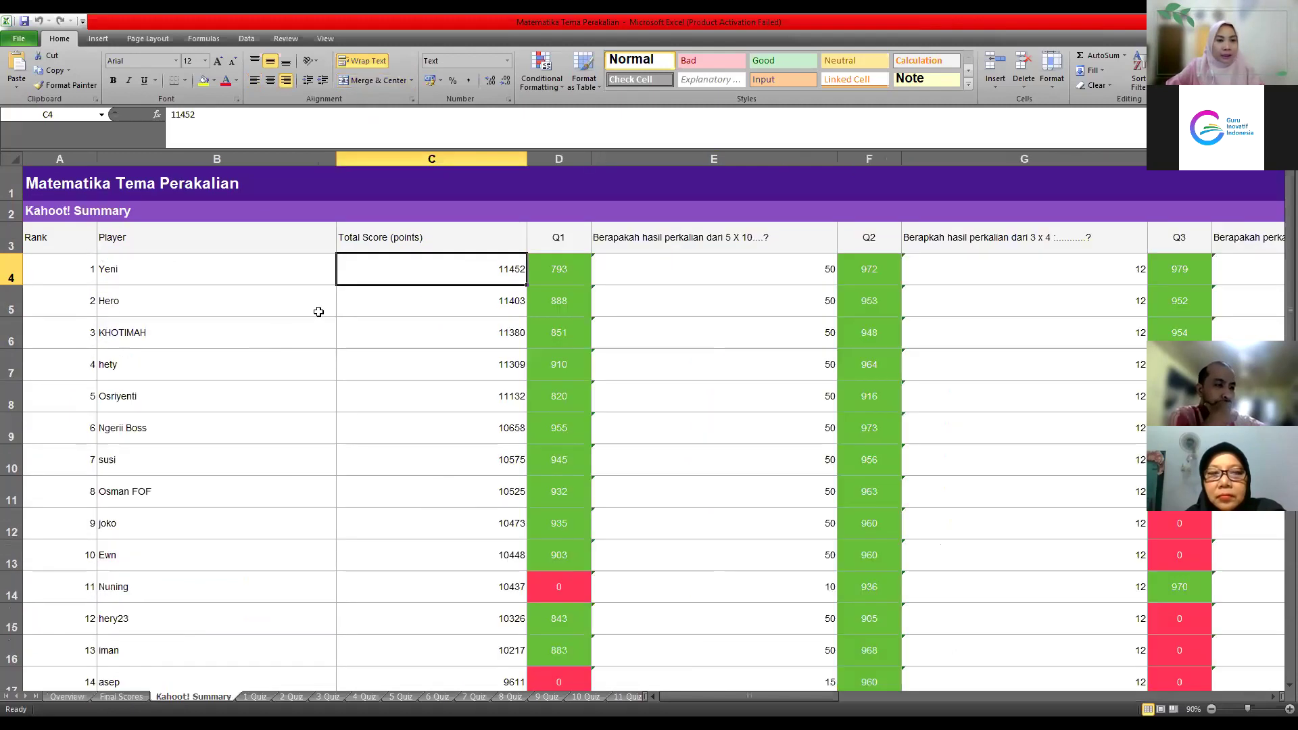
{"action": "scroll", "coordinate": [374, 408], "scroll_direction": "down", "scroll_amount": 2}
{"action": "scroll", "coordinate": [287, 408], "scroll_direction": "up", "scroll_amount": 2}
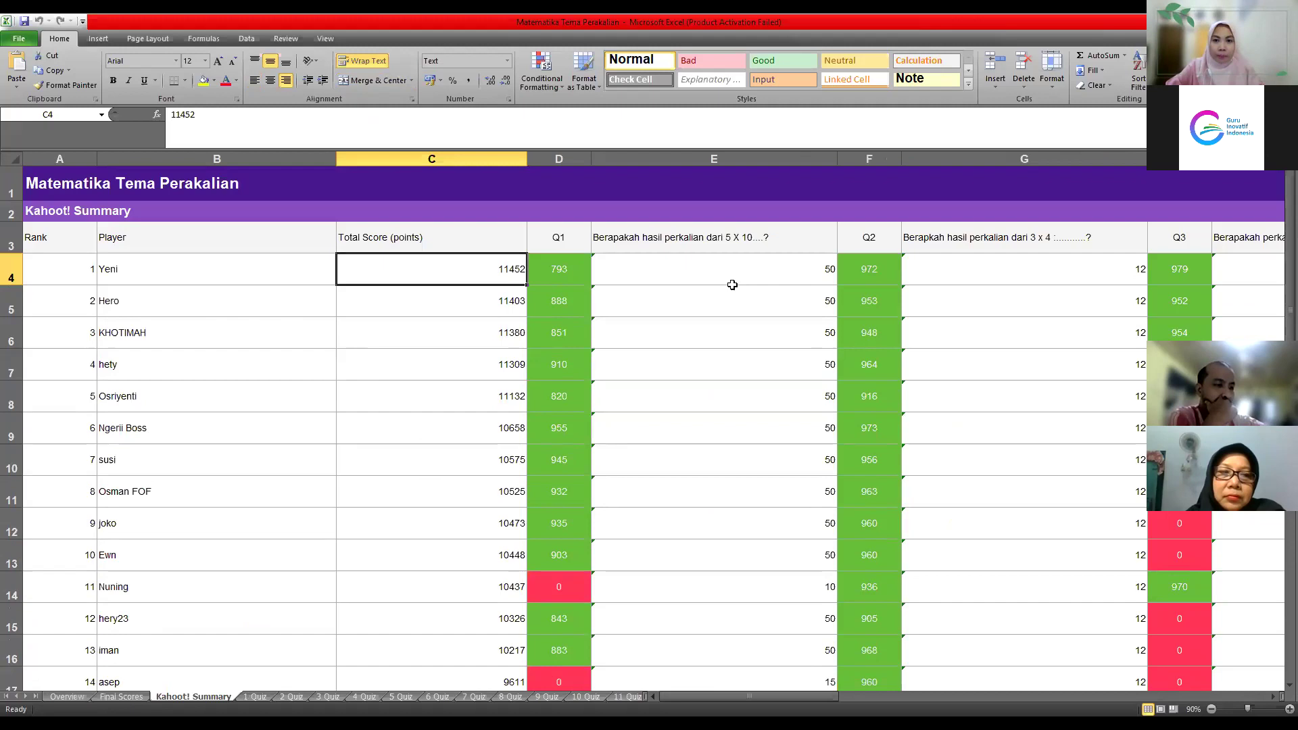
{"action": "scroll", "coordinate": [275, 517], "scroll_direction": "down", "scroll_amount": 1}
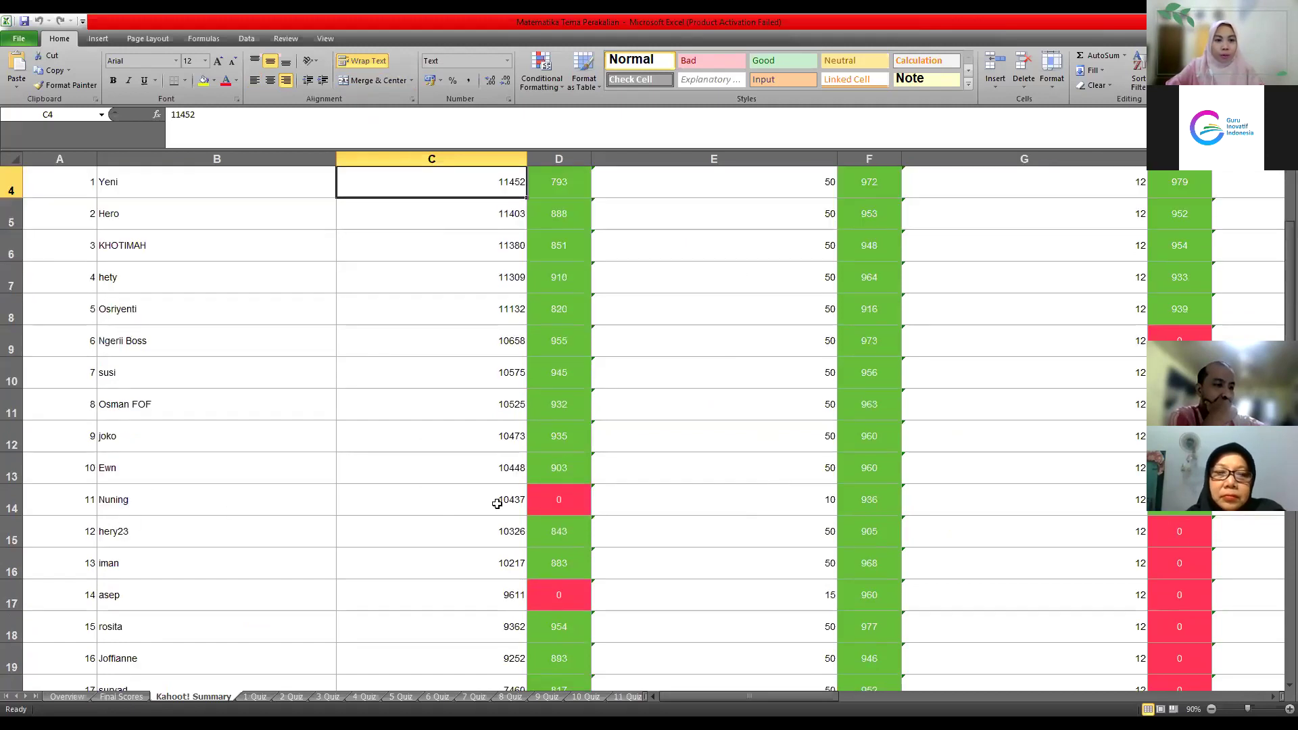
{"action": "scroll", "coordinate": [359, 614], "scroll_direction": "down", "scroll_amount": 2}
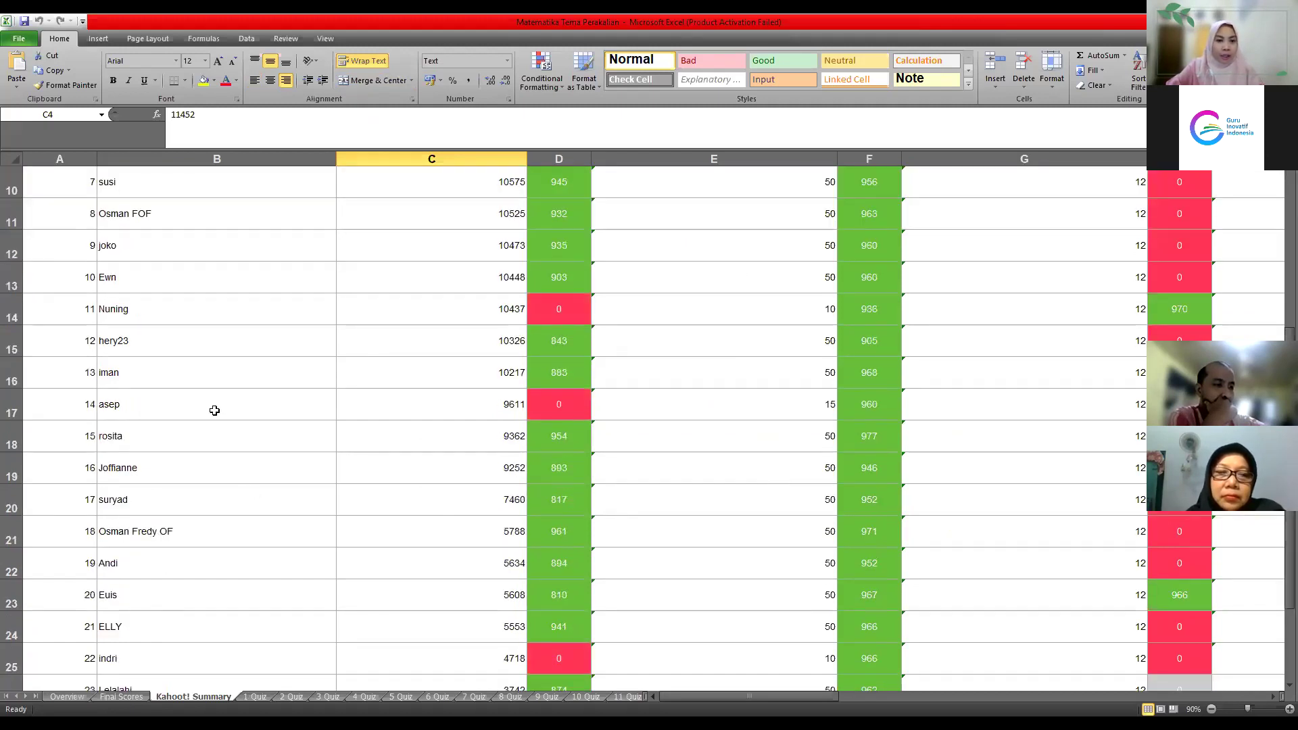
{"action": "scroll", "coordinate": [331, 532], "scroll_direction": "down", "scroll_amount": 2}
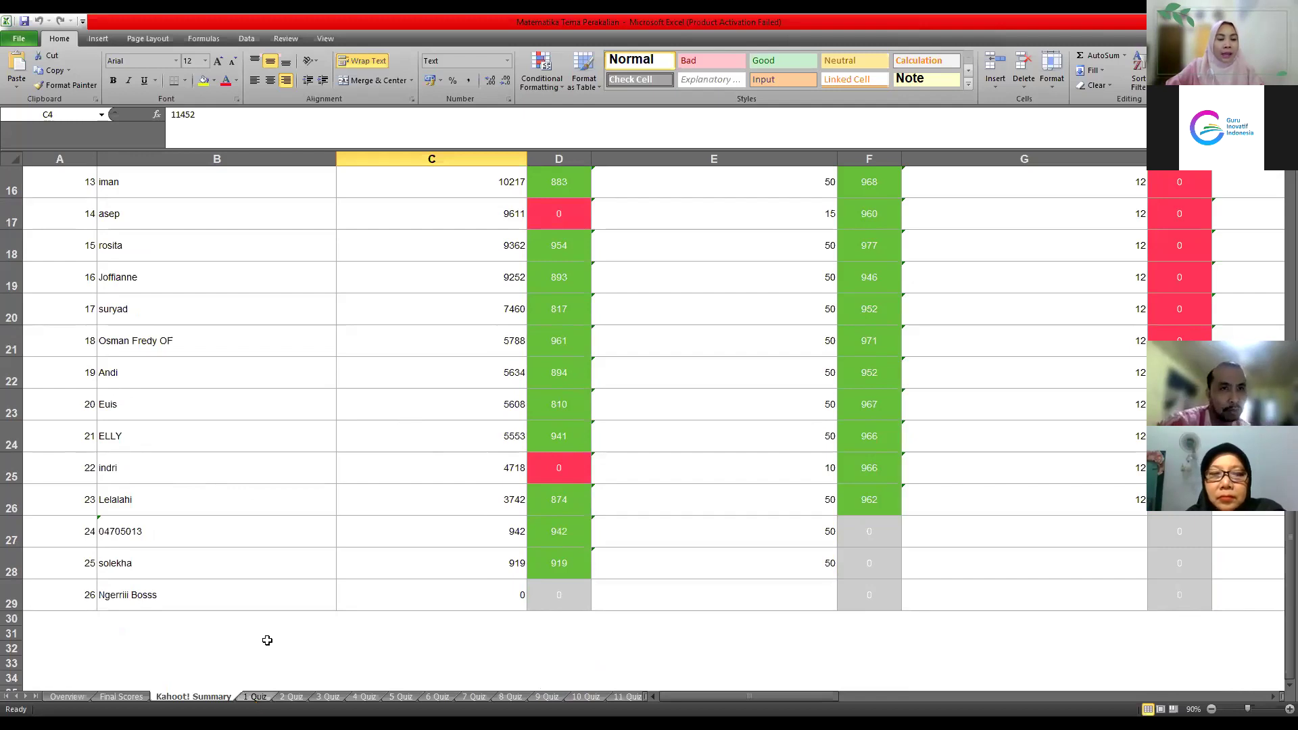
Step: Scroll through the 1 Quiz sheet and highlight one player's answer row
{"action": "left_click", "coordinate": [255, 697]}
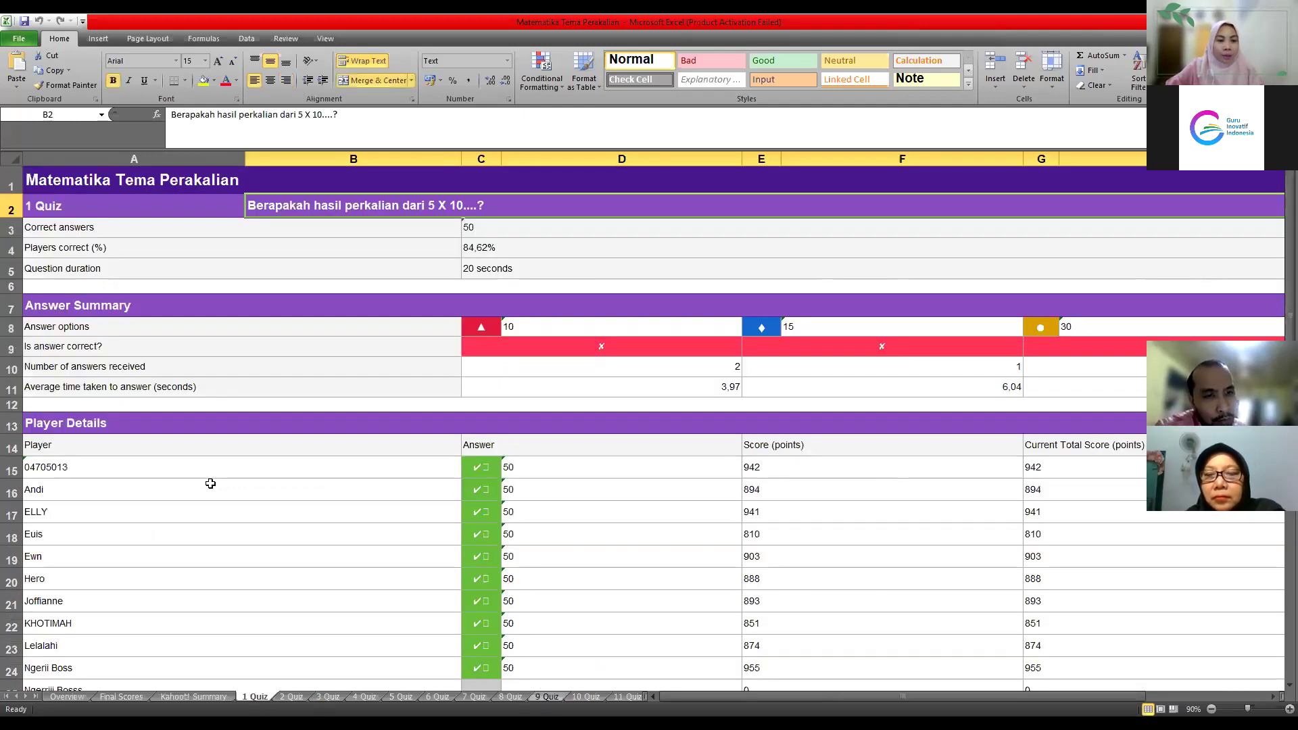
{"action": "scroll", "coordinate": [200, 513], "scroll_direction": "down", "scroll_amount": 2}
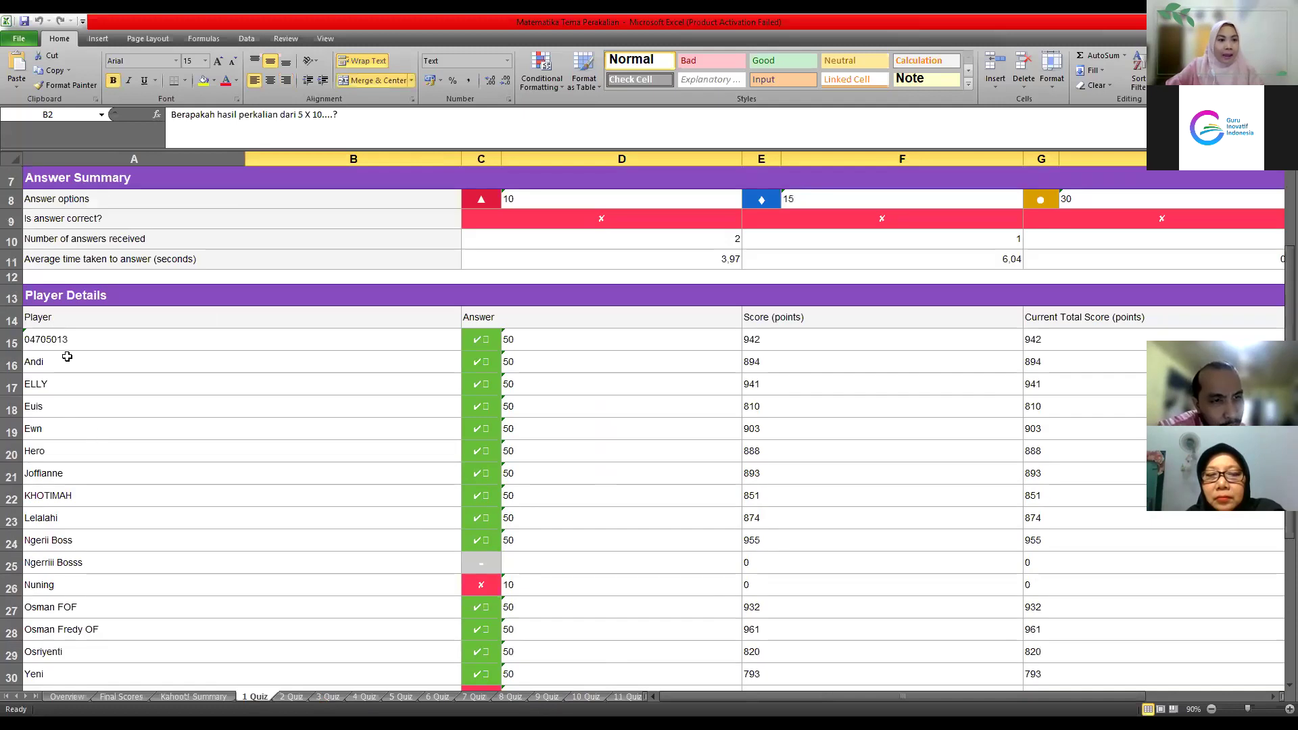
{"action": "scroll", "coordinate": [105, 470], "scroll_direction": "down", "scroll_amount": 2}
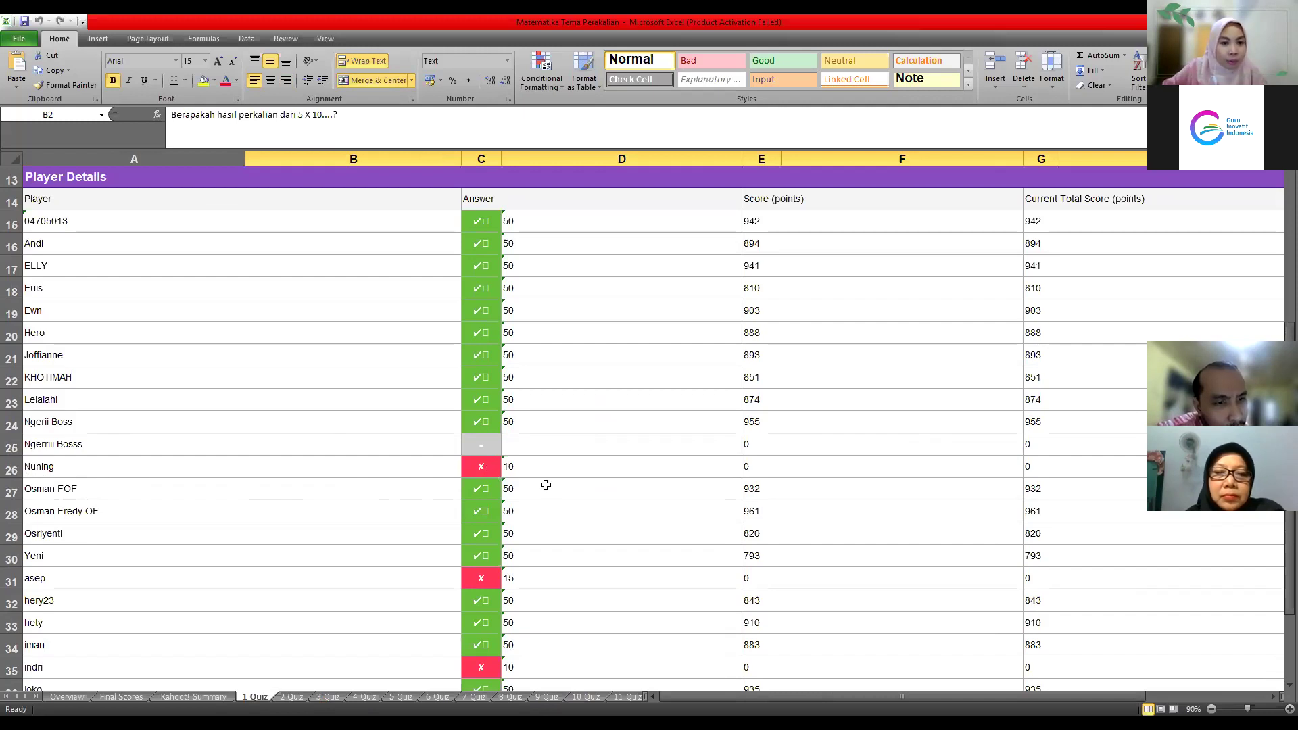
{"action": "scroll", "coordinate": [527, 510], "scroll_direction": "down", "scroll_amount": 1}
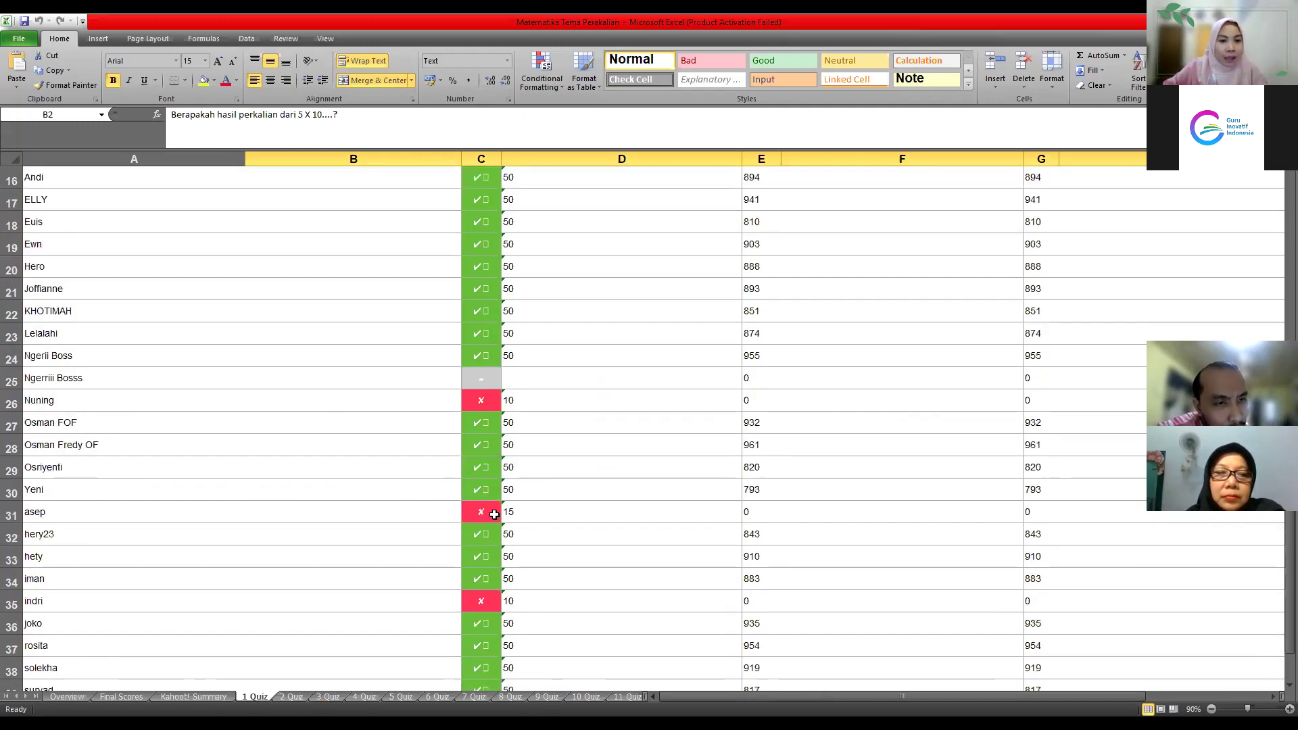
{"action": "scroll", "coordinate": [101, 537], "scroll_direction": "down", "scroll_amount": 1}
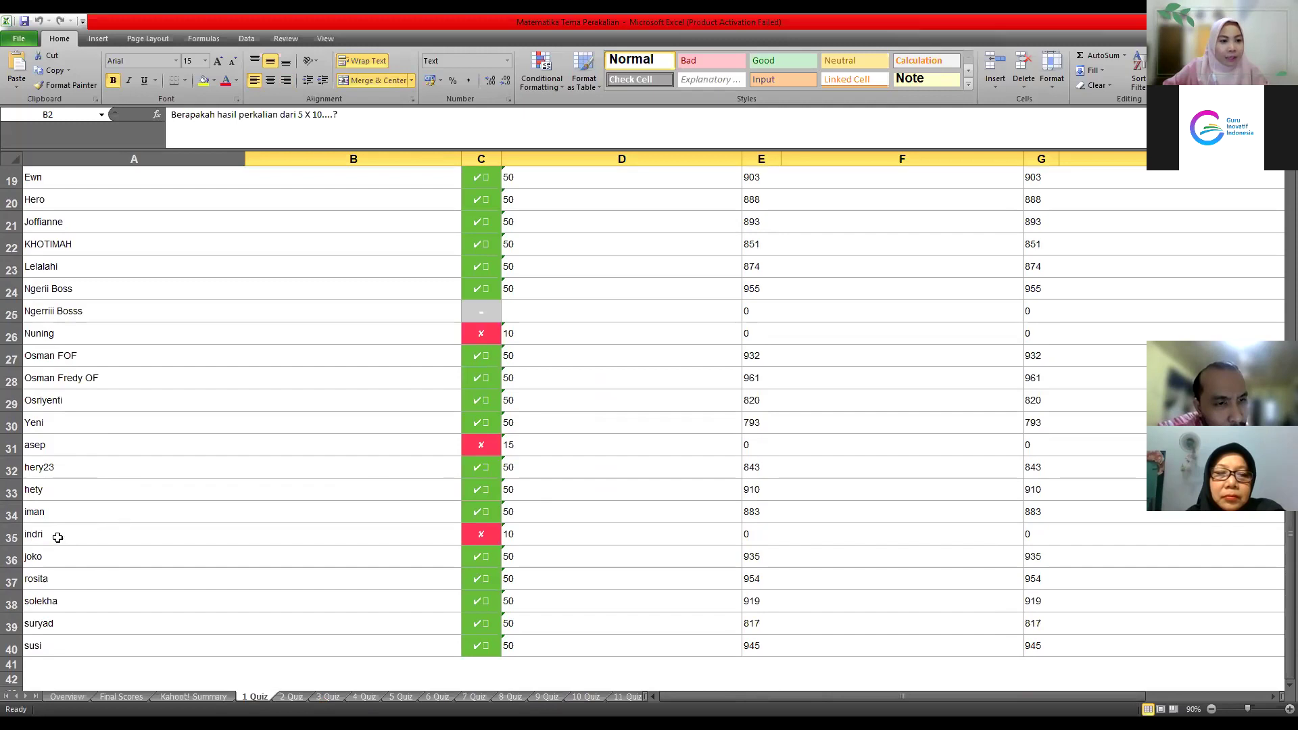
{"action": "left_click", "coordinate": [345, 536]}
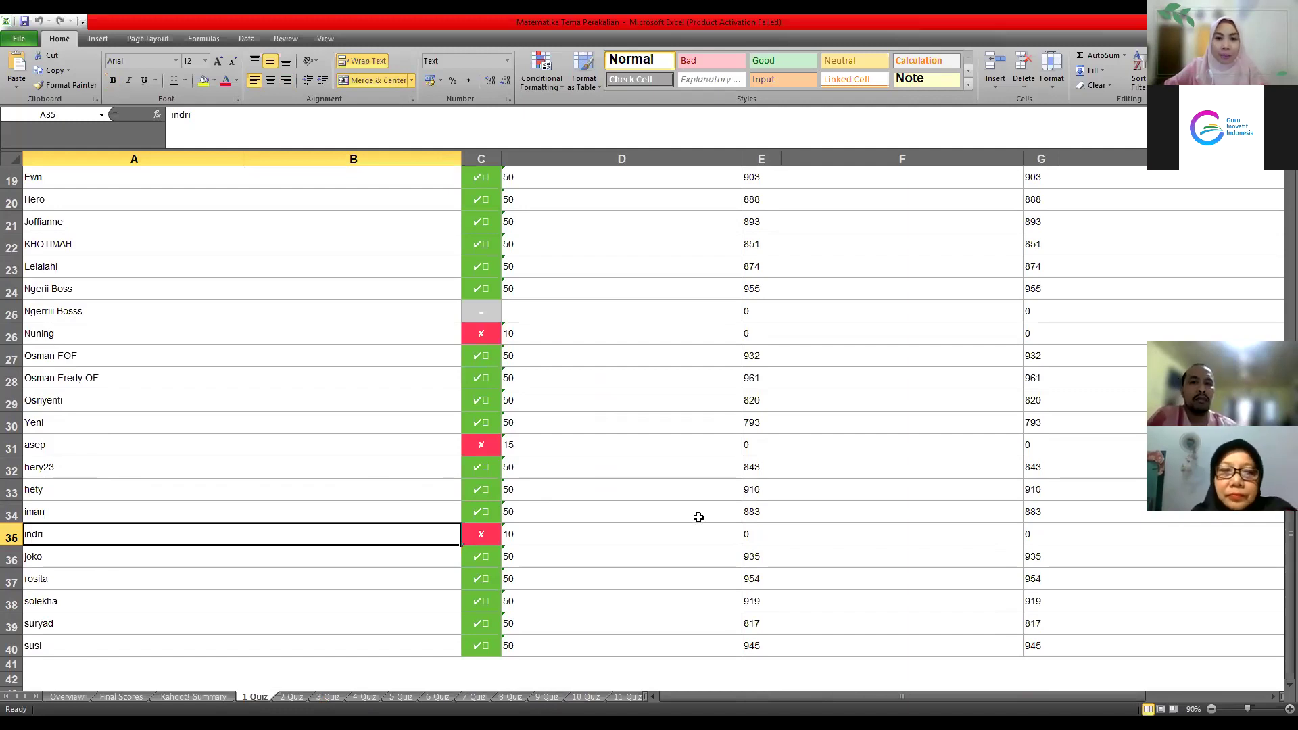
Step: Look over the 2 Quiz sheet, then move on to the 3 Quiz sheet
{"action": "left_click", "coordinate": [291, 698]}
{"action": "scroll", "coordinate": [365, 521], "scroll_direction": "down", "scroll_amount": 10}
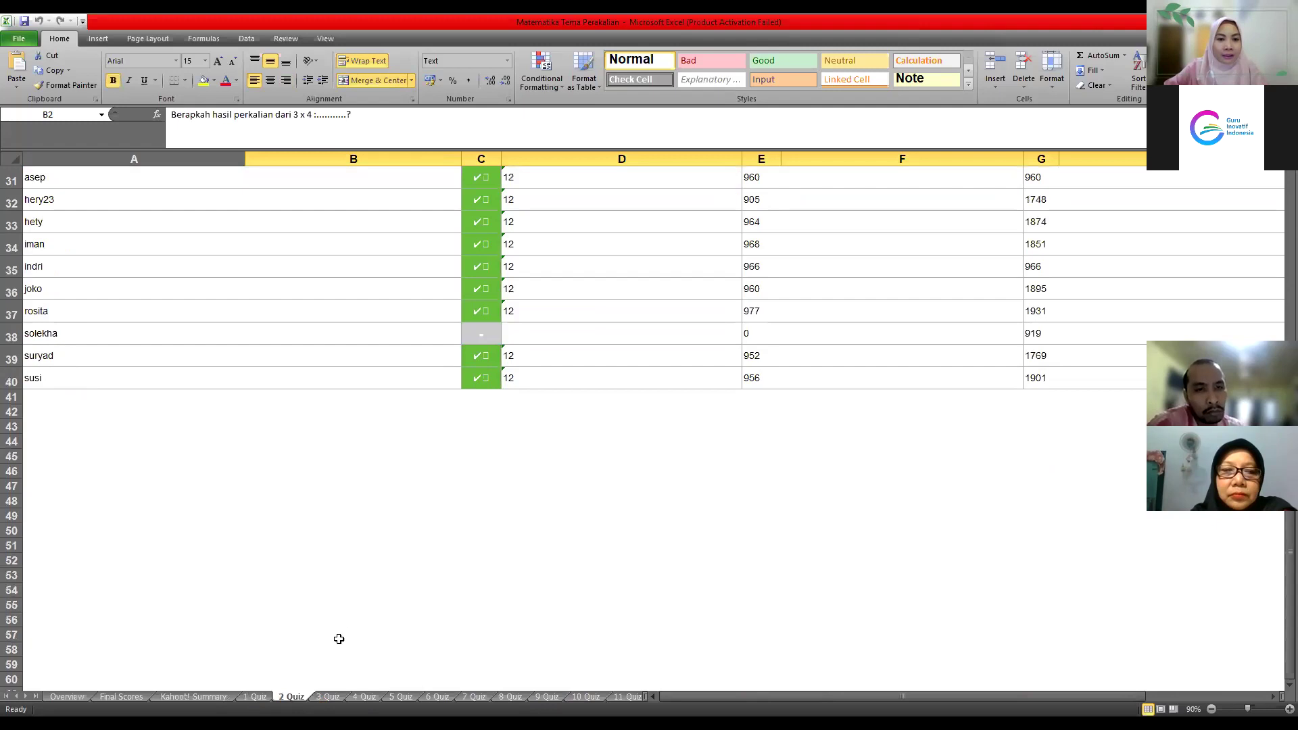
{"action": "key", "text": "ctrl+Page_Down"}
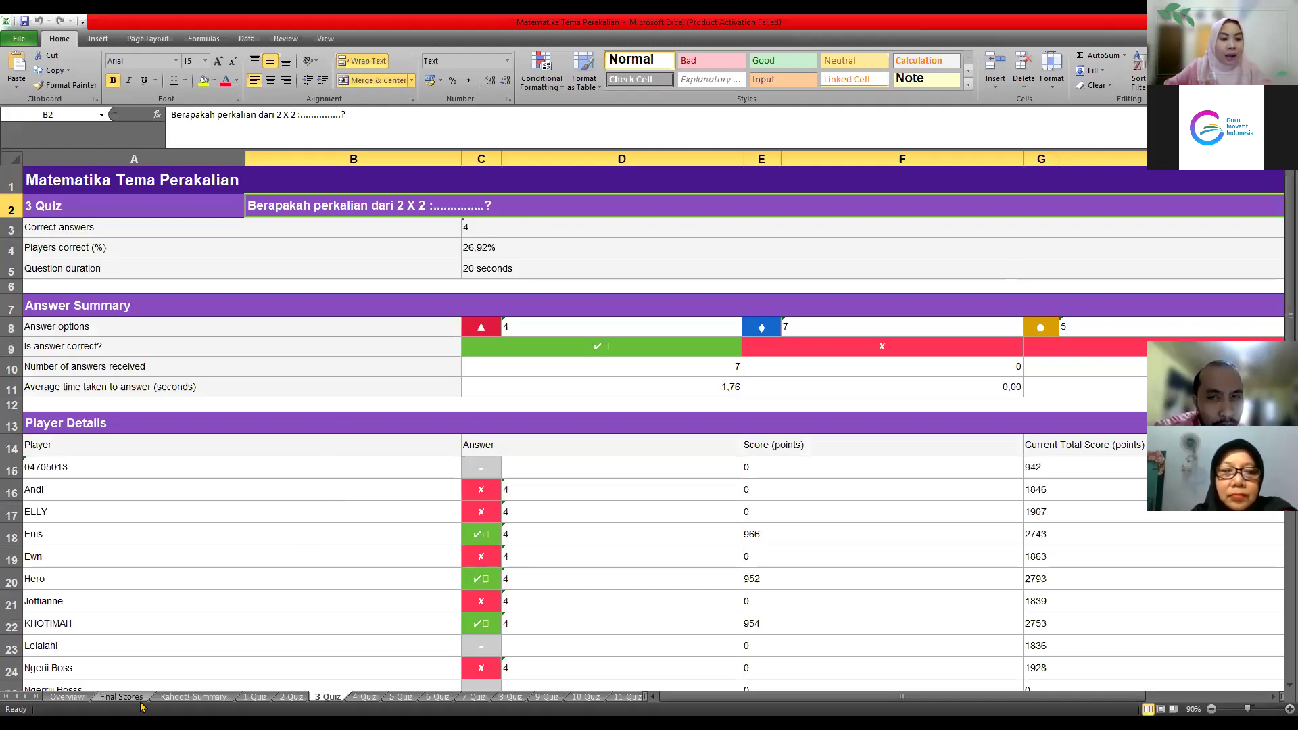
Step: Cycle through the Overview, Final Scores and Kahoot! Summary sheets, ending on Final Scores
{"action": "left_click", "coordinate": [67, 697]}
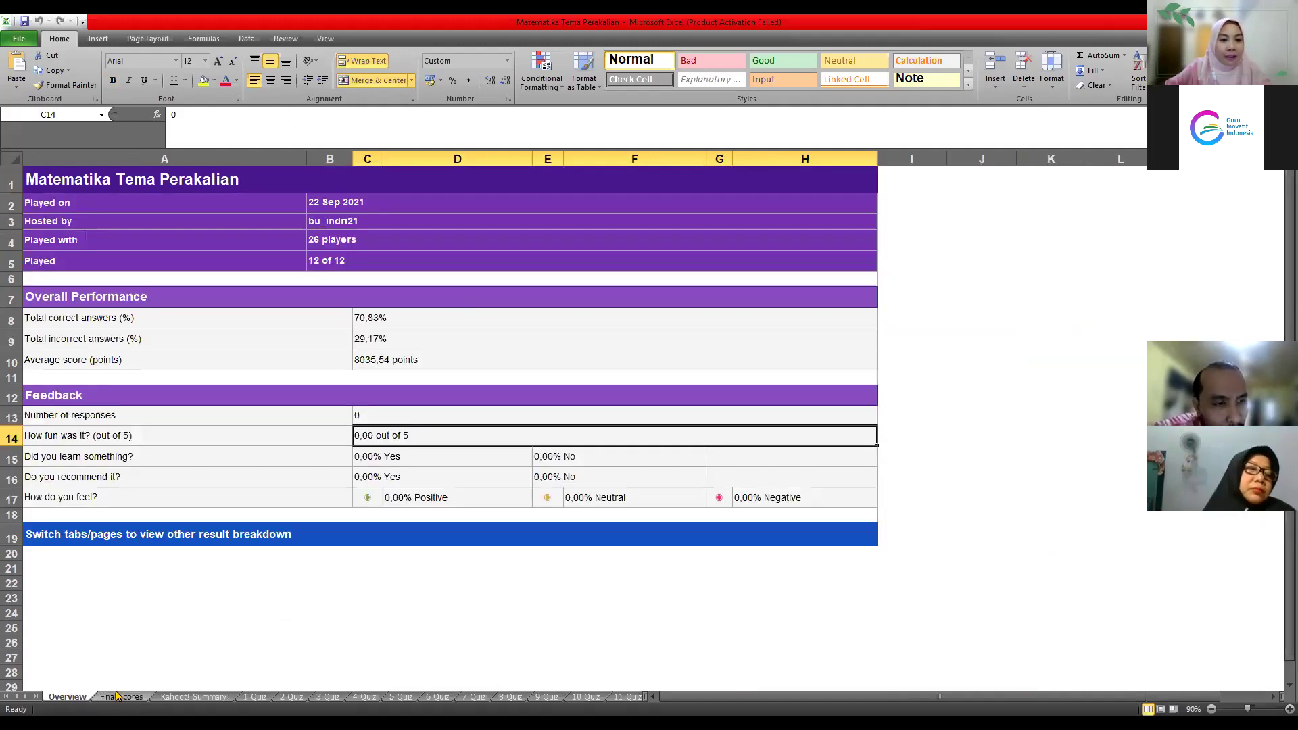
{"action": "left_click", "coordinate": [119, 697]}
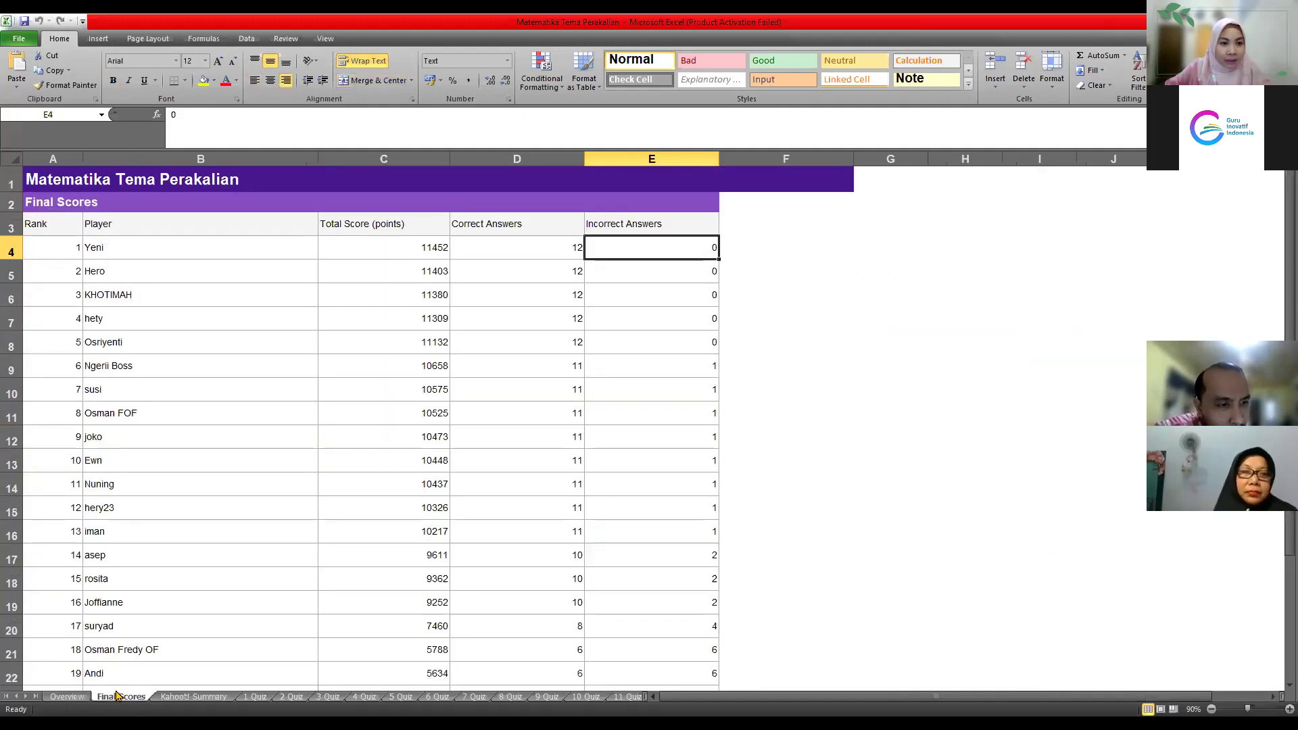
{"action": "left_click", "coordinate": [183, 697]}
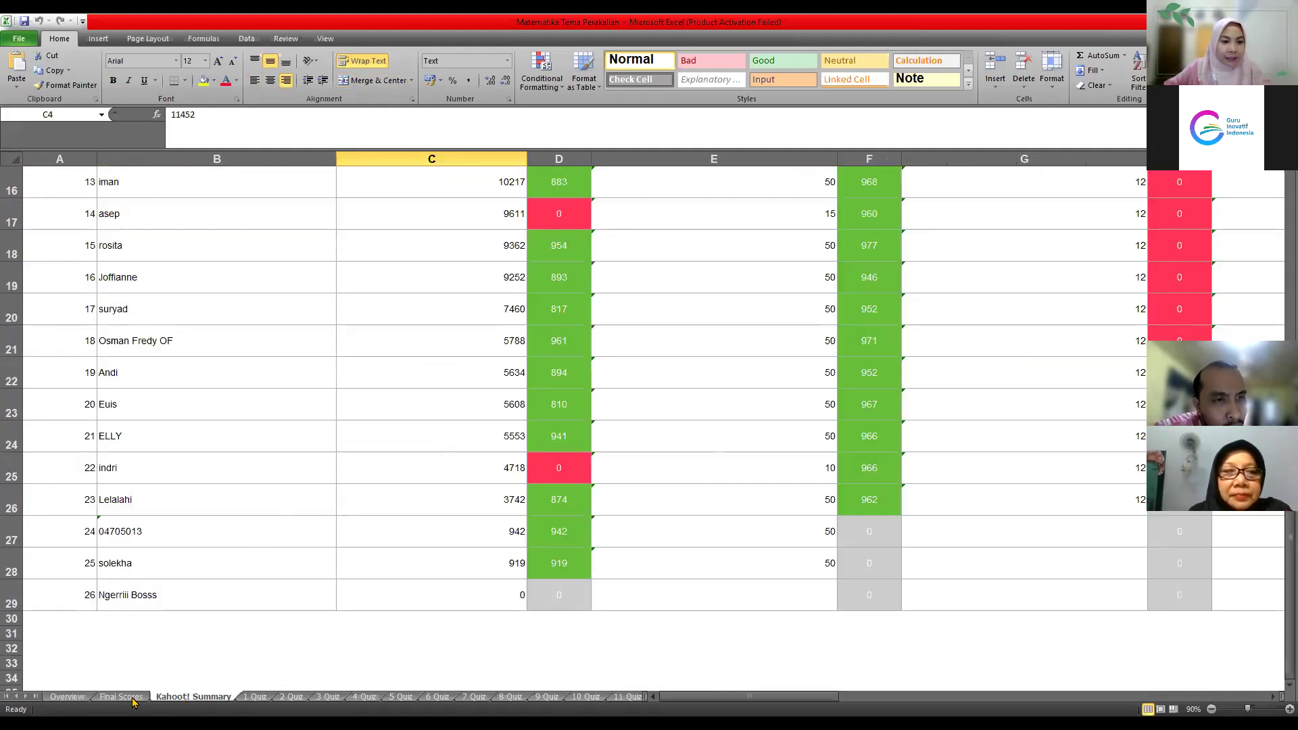
{"action": "left_click", "coordinate": [122, 696]}
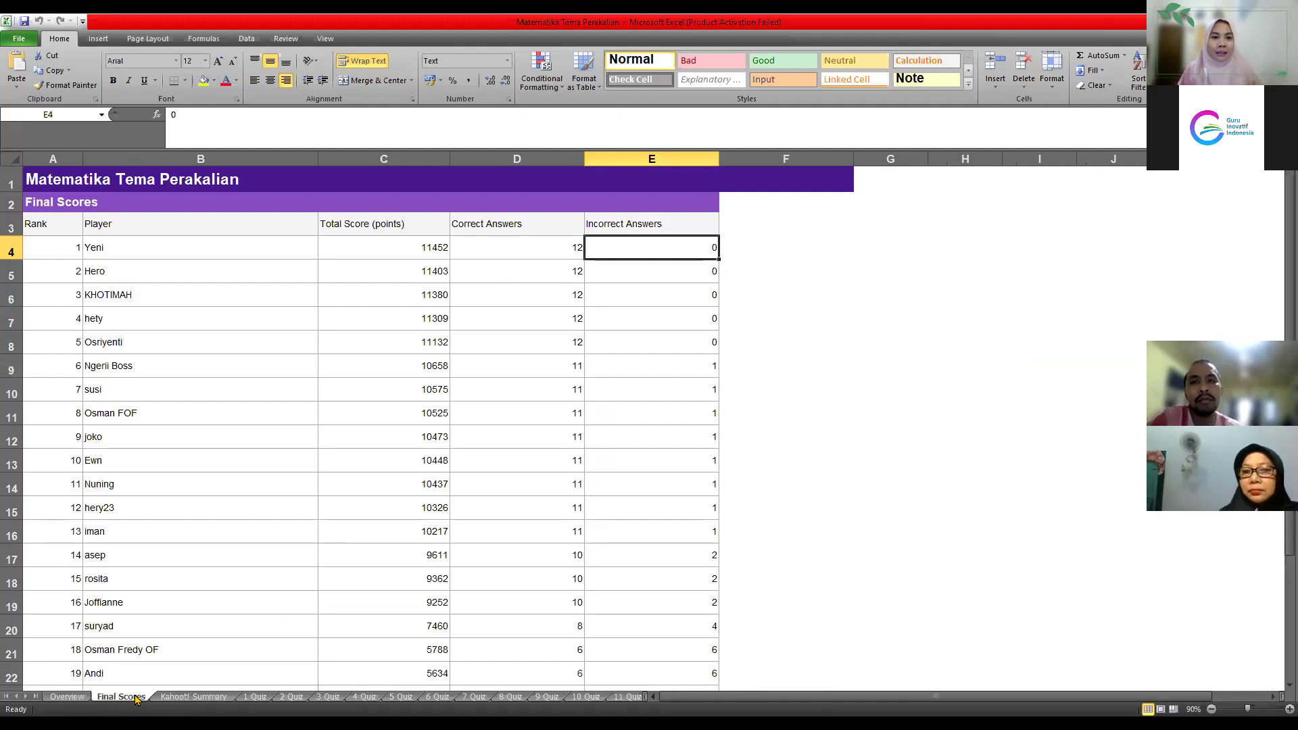
Step: On Final Scores, highlight the top-ranked player's 12 correct and 0 incorrect answers
{"action": "left_click", "coordinate": [186, 700]}
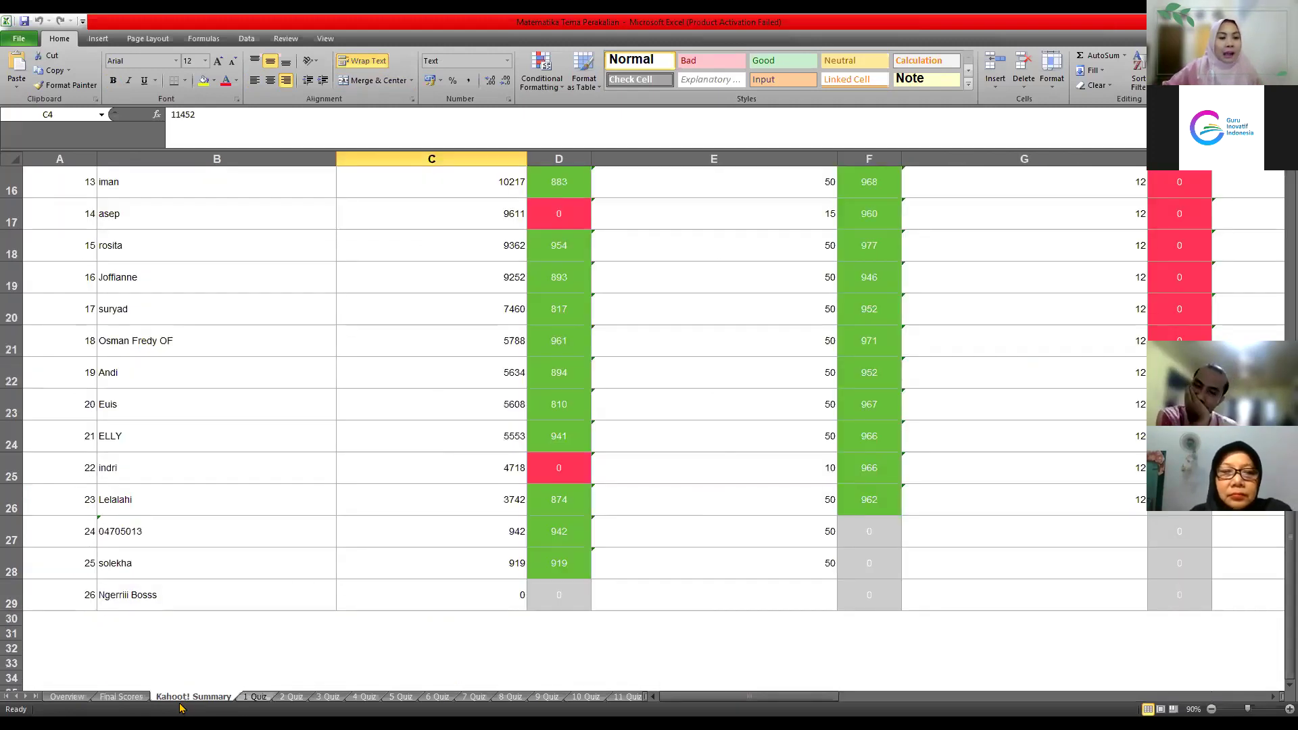
{"action": "left_click", "coordinate": [117, 699]}
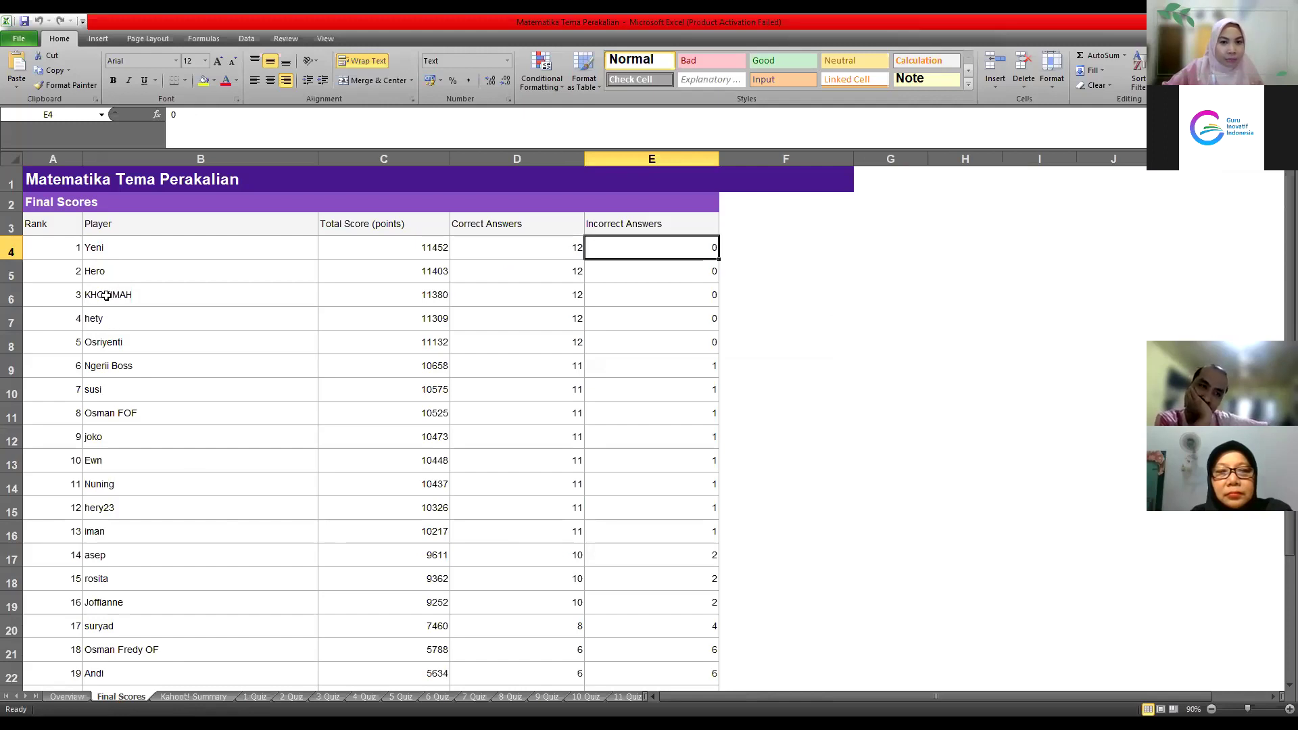
{"action": "left_click", "coordinate": [534, 248]}
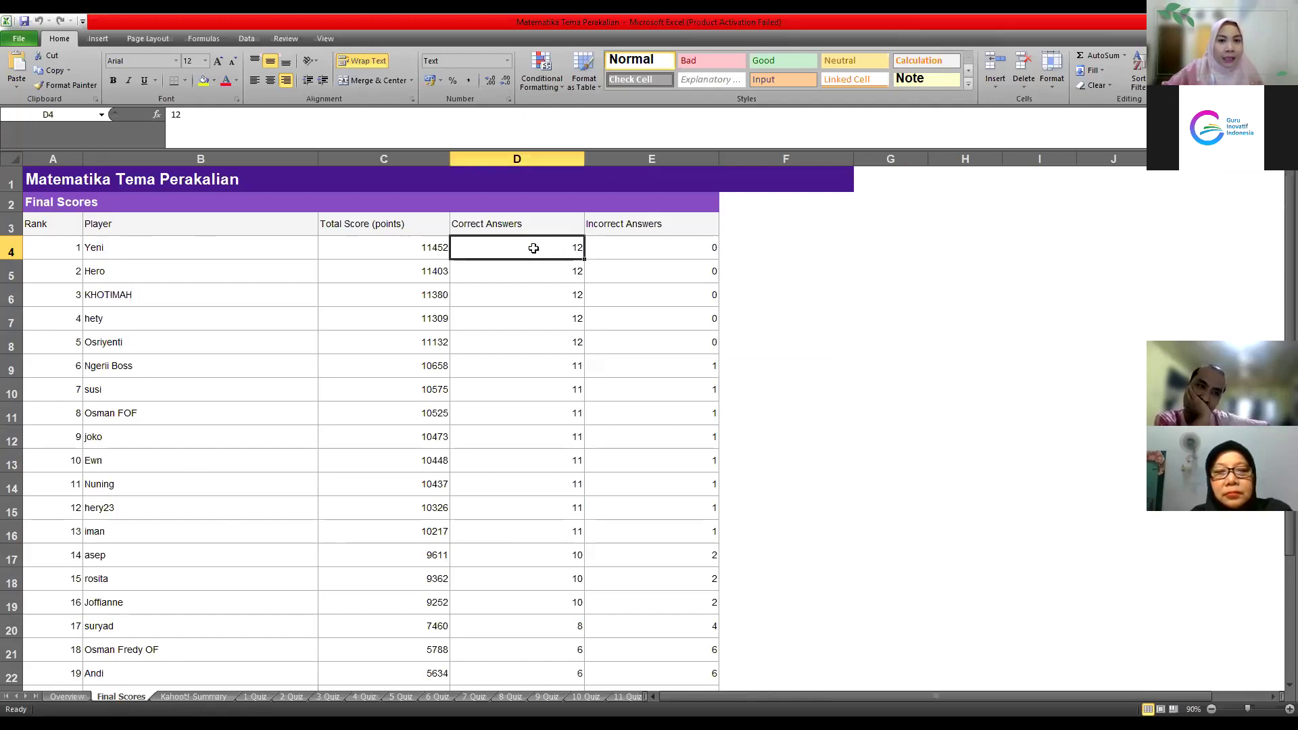
{"action": "left_click", "coordinate": [147, 252]}
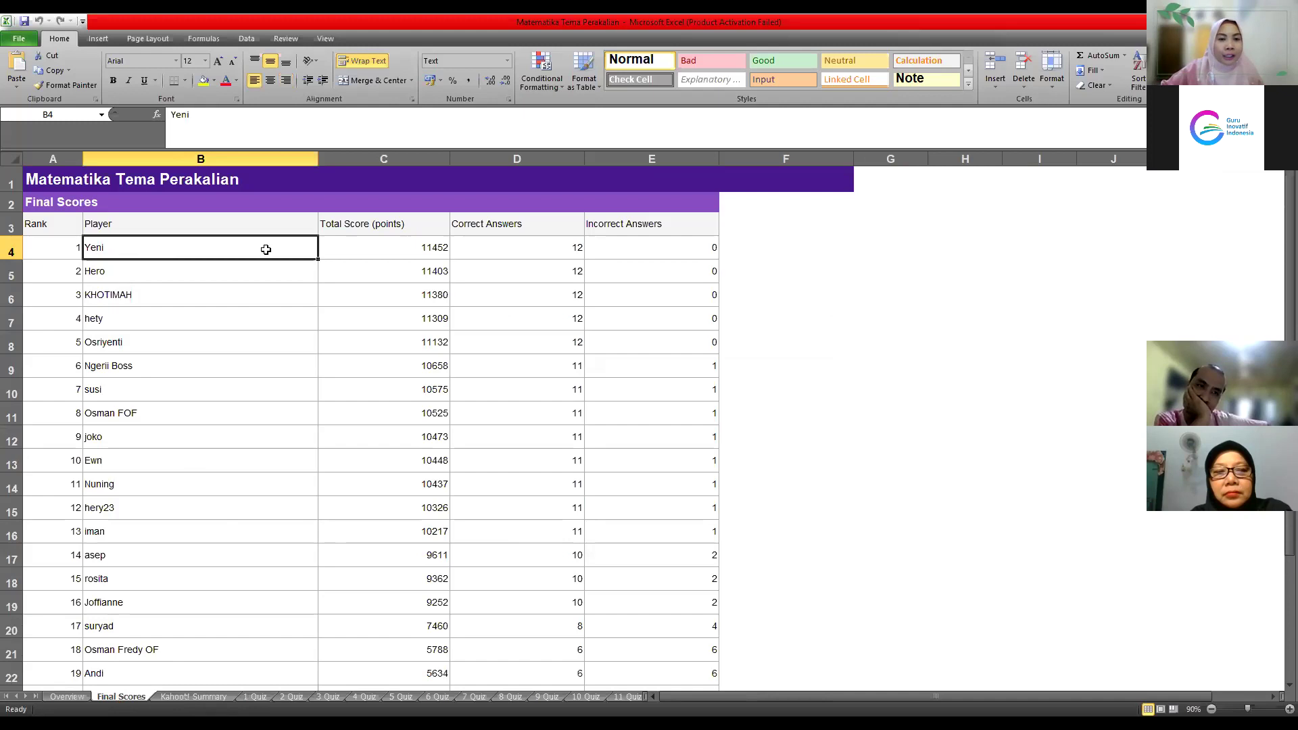
{"action": "left_click", "coordinate": [624, 247]}
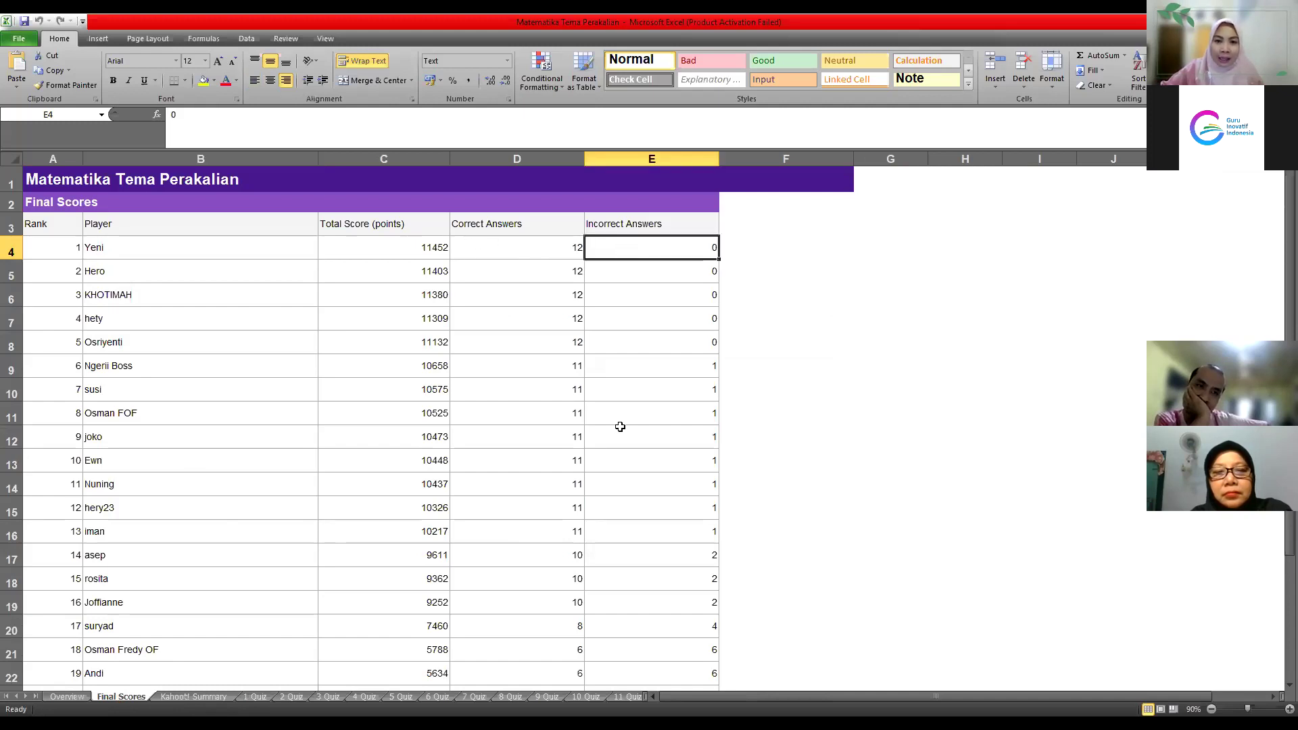
Step: Highlight the sixth-ranked player and another player's correct and incorrect answer counts
{"action": "left_click", "coordinate": [143, 370]}
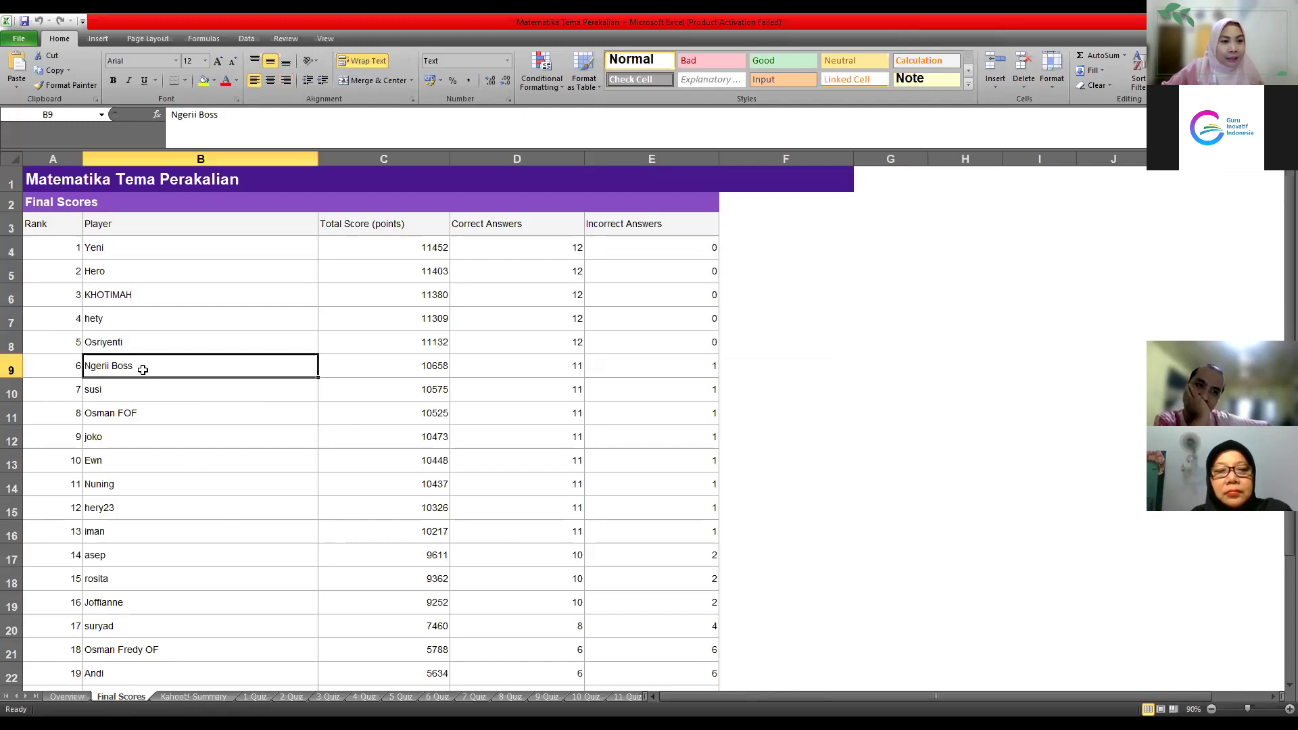
{"action": "left_click", "coordinate": [141, 391]}
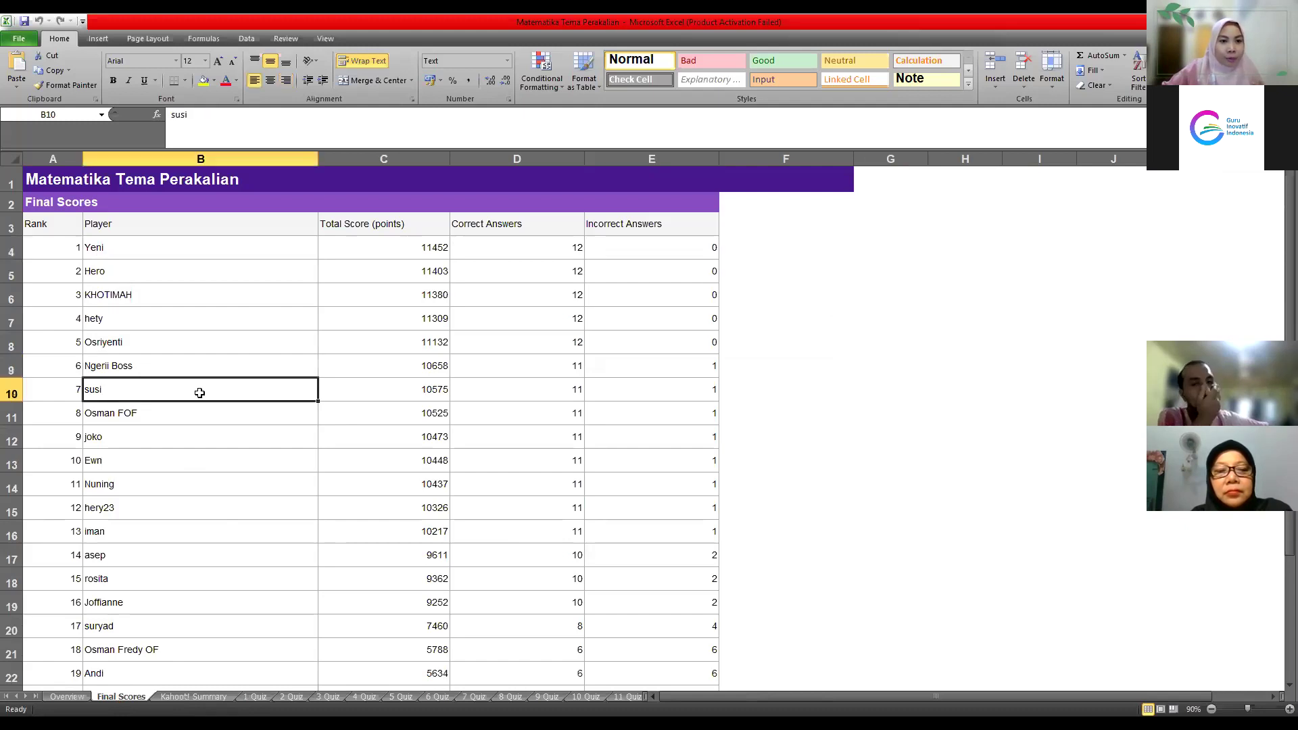
{"action": "left_click", "coordinate": [528, 387]}
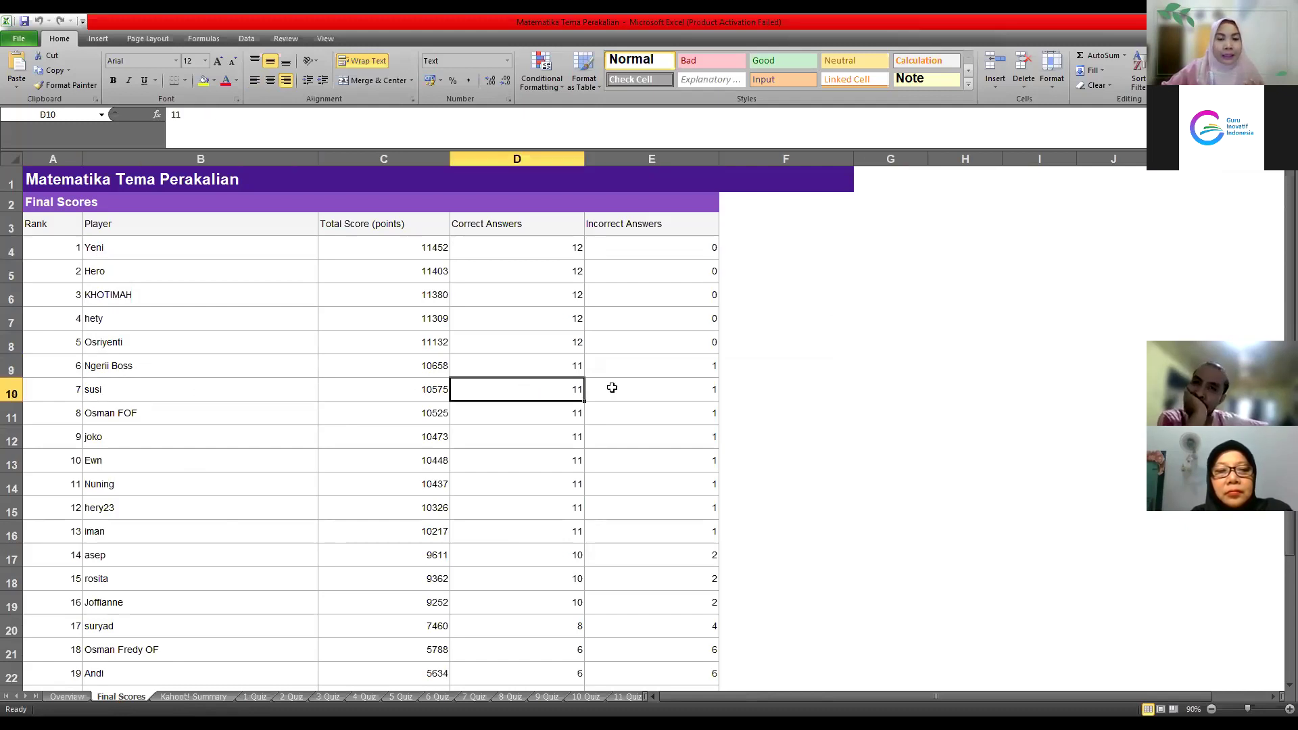
{"action": "left_click", "coordinate": [637, 384]}
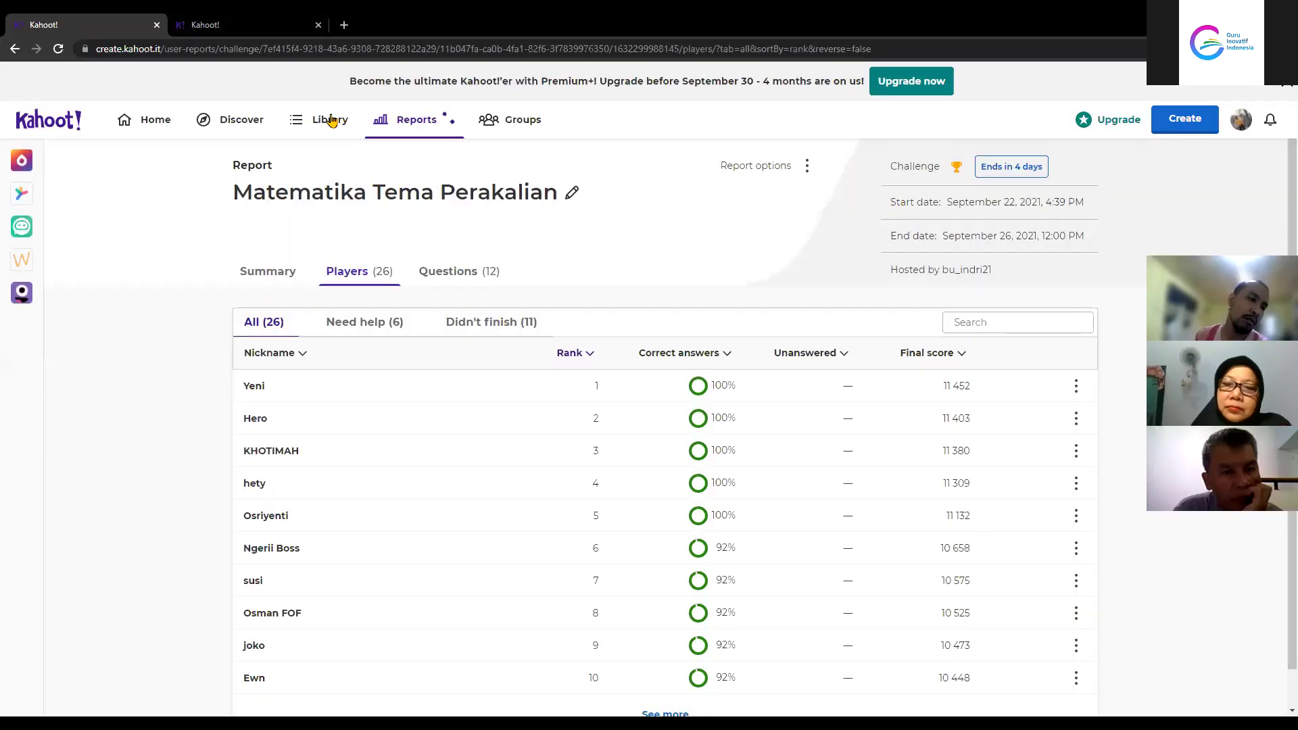
Step: Move between Library and Reports, then bring up play options for Matematika Tema Perakalian
{"action": "left_click", "coordinate": [327, 122]}
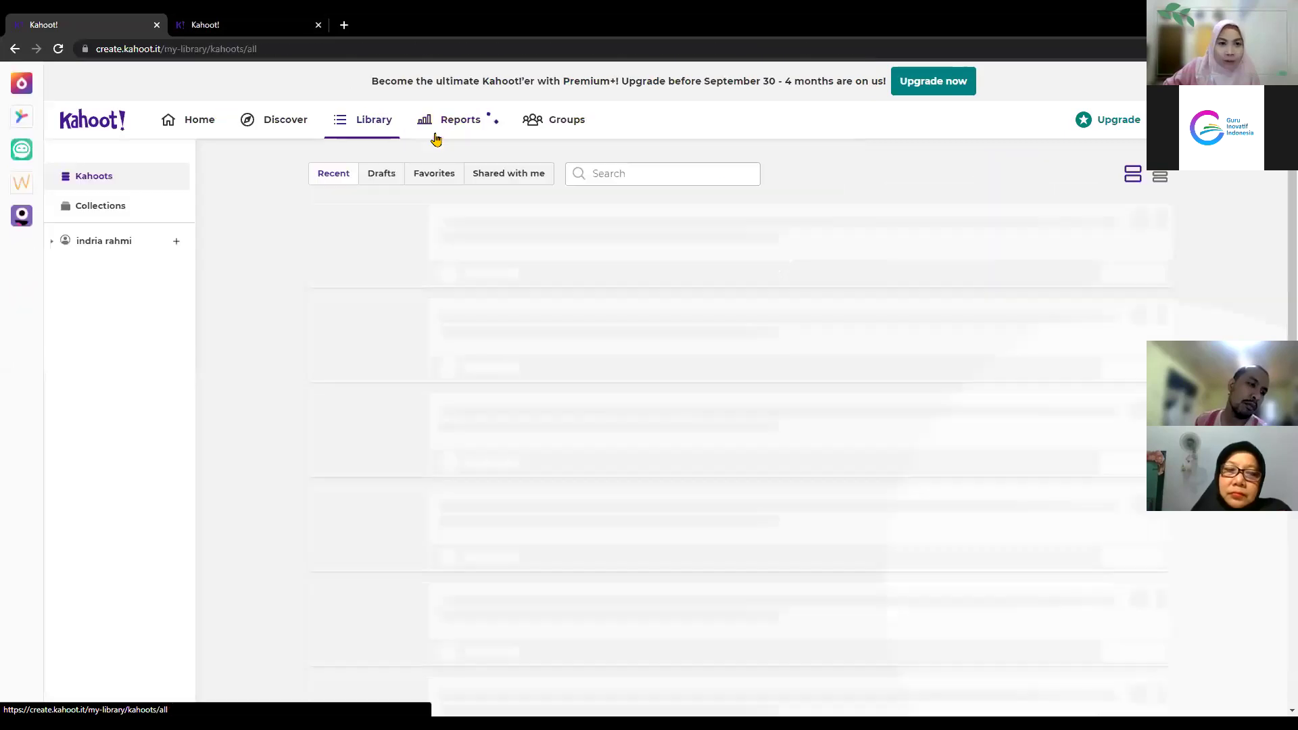
{"action": "left_click", "coordinate": [460, 135]}
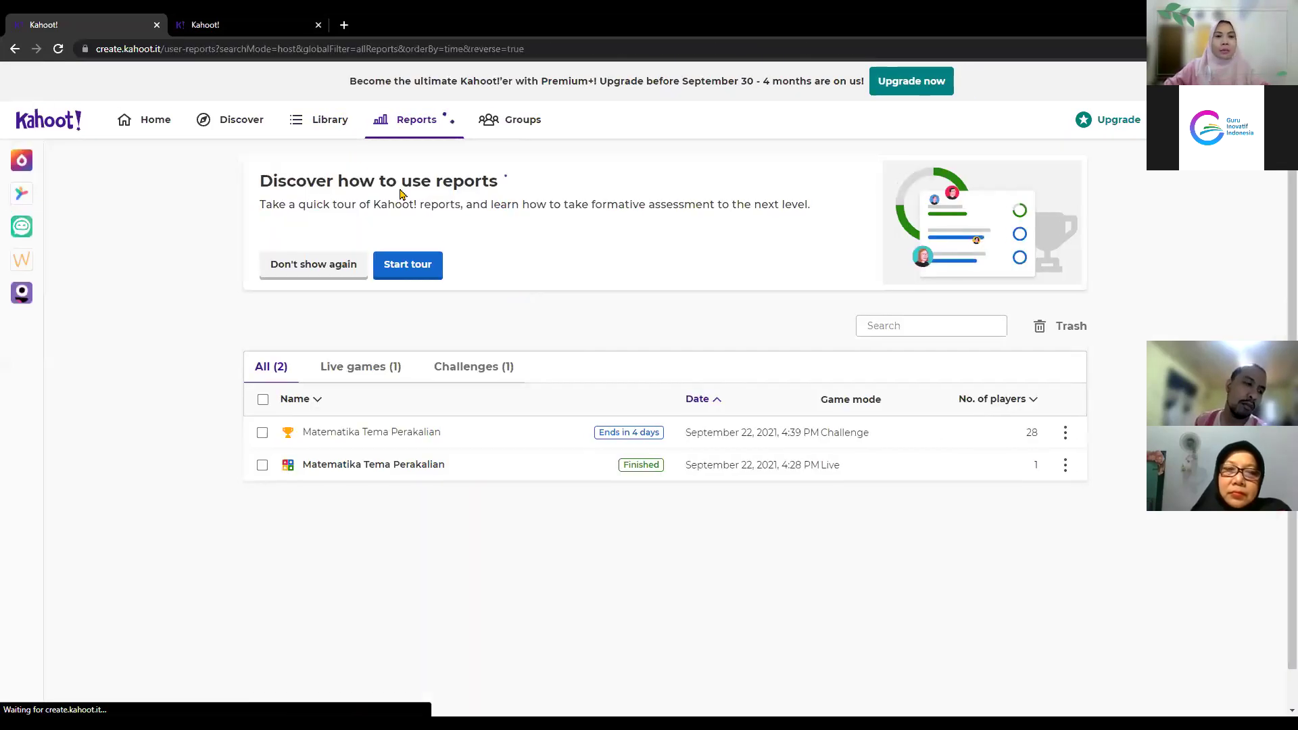
{"action": "left_click", "coordinate": [306, 123]}
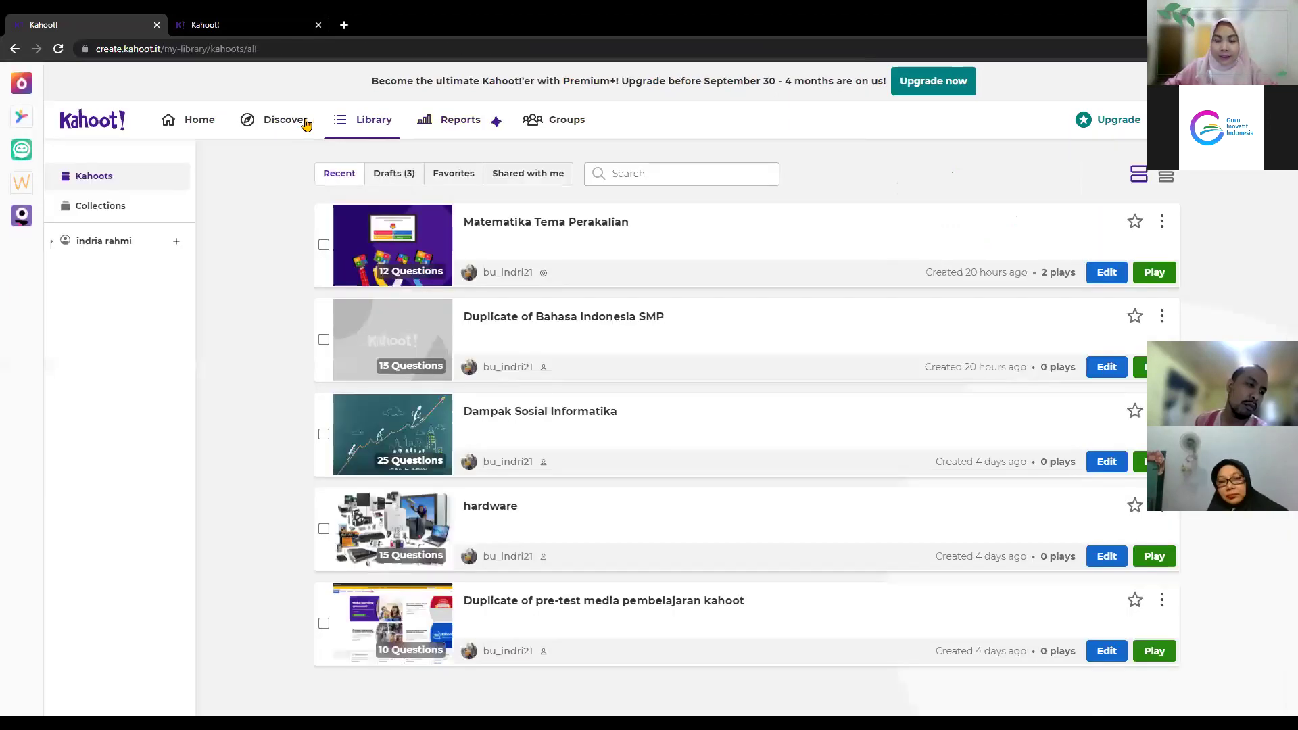
{"action": "left_click", "coordinate": [1156, 277]}
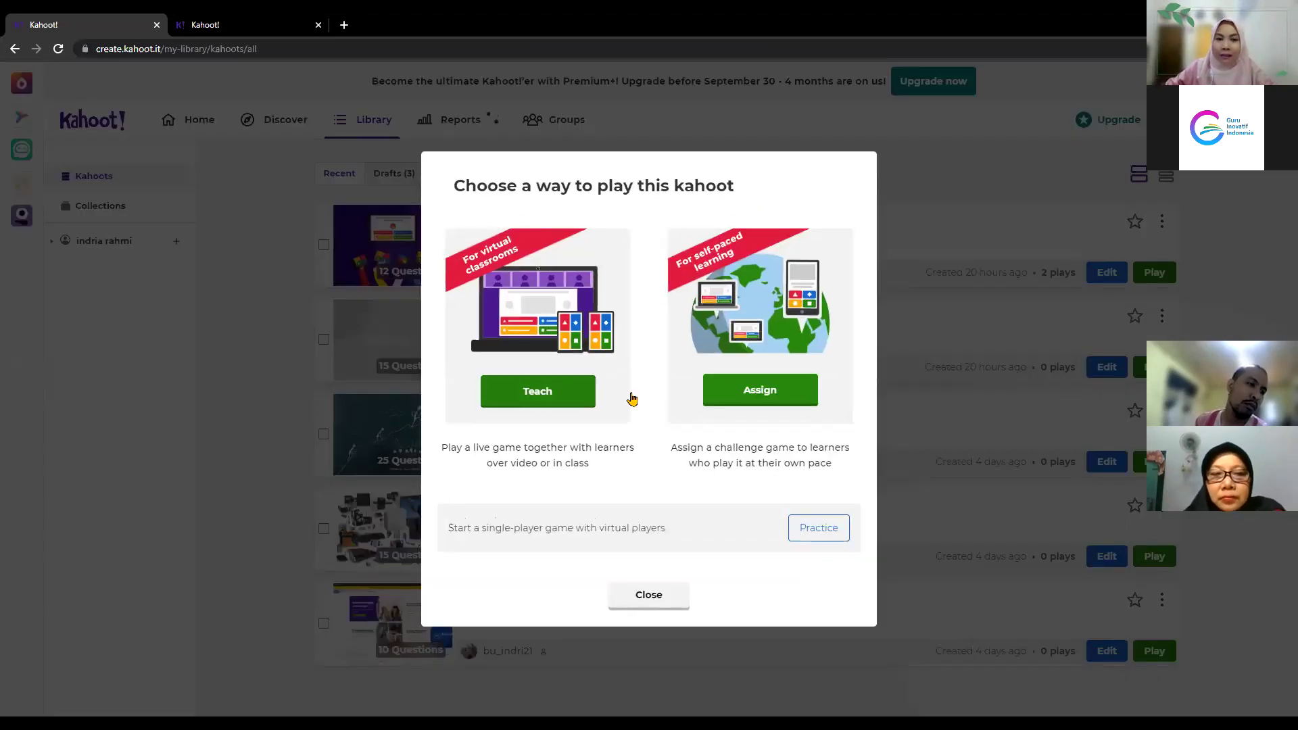
Step: Try assigning the kahoot as a challenge and close the Challenges in progress window
{"action": "left_click", "coordinate": [771, 402]}
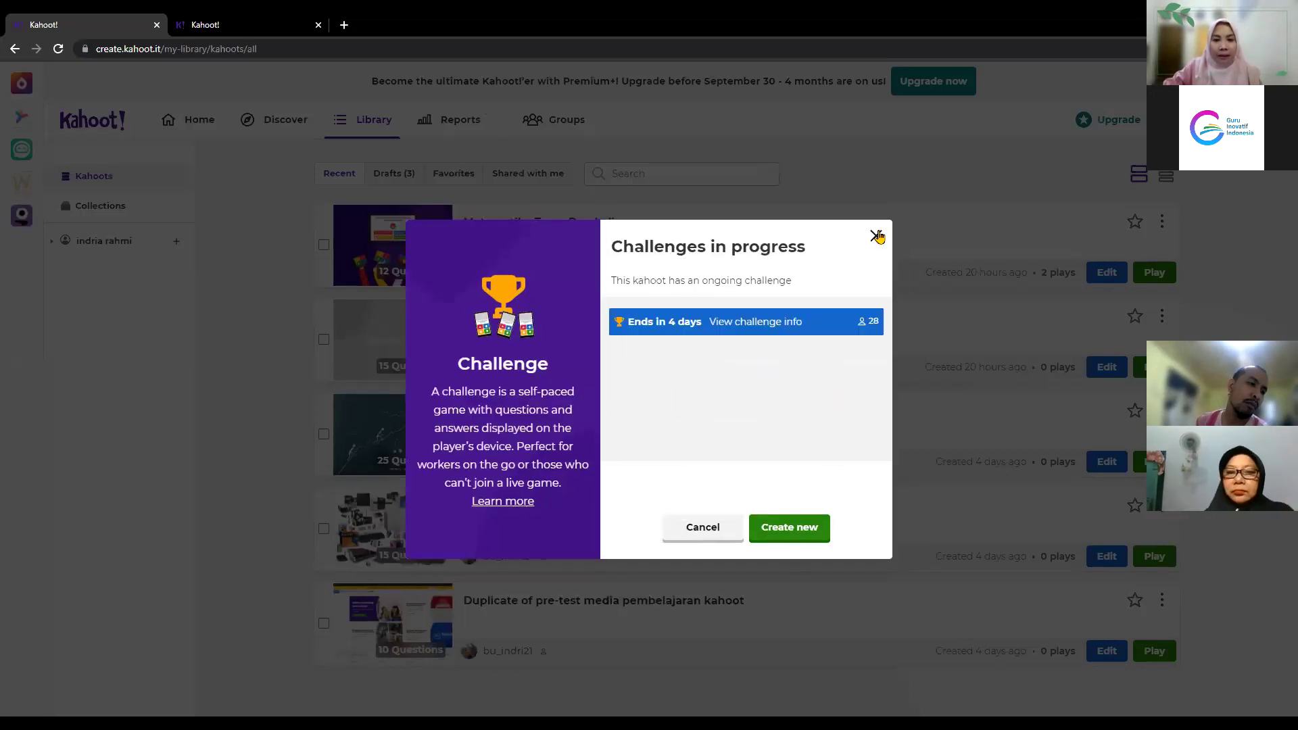
{"action": "left_click", "coordinate": [878, 236]}
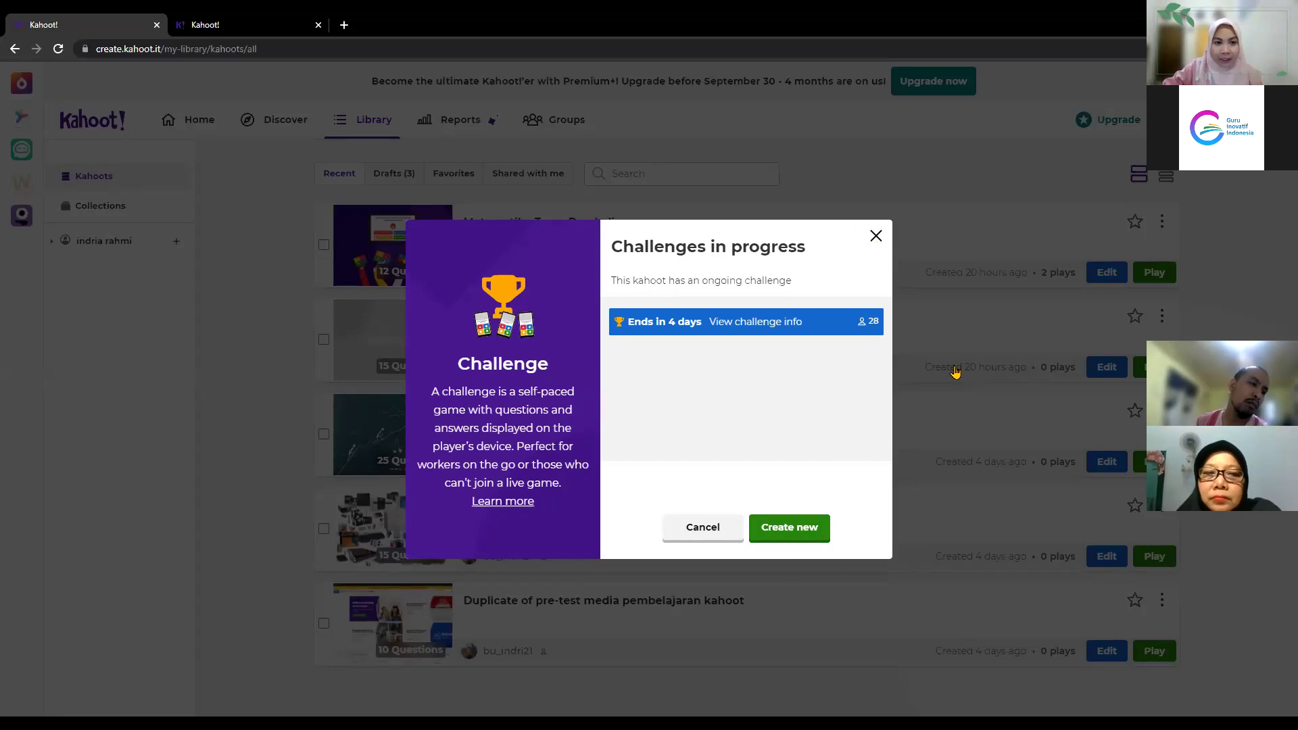
Step: Reopen the Assign challenge settings, dismiss them without creating one, and return to Reports
{"action": "left_click", "coordinate": [1154, 461]}
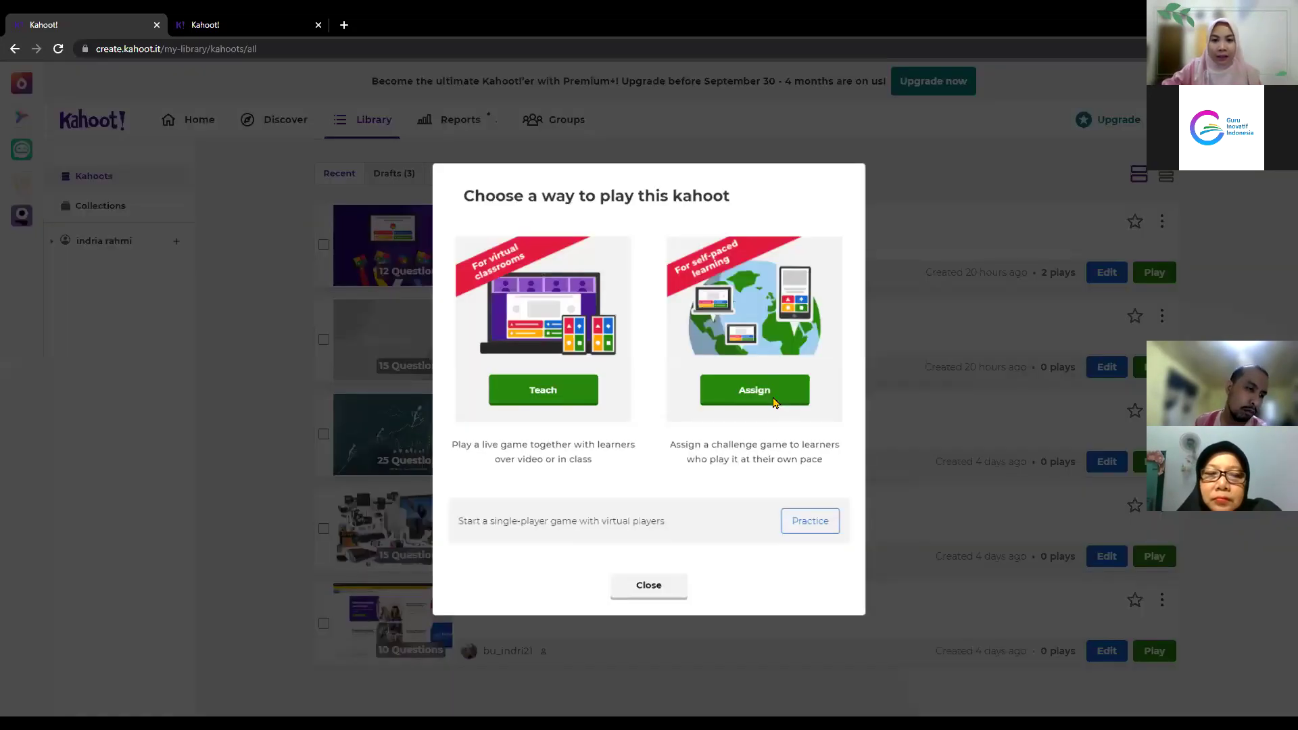
{"action": "left_click", "coordinate": [775, 403]}
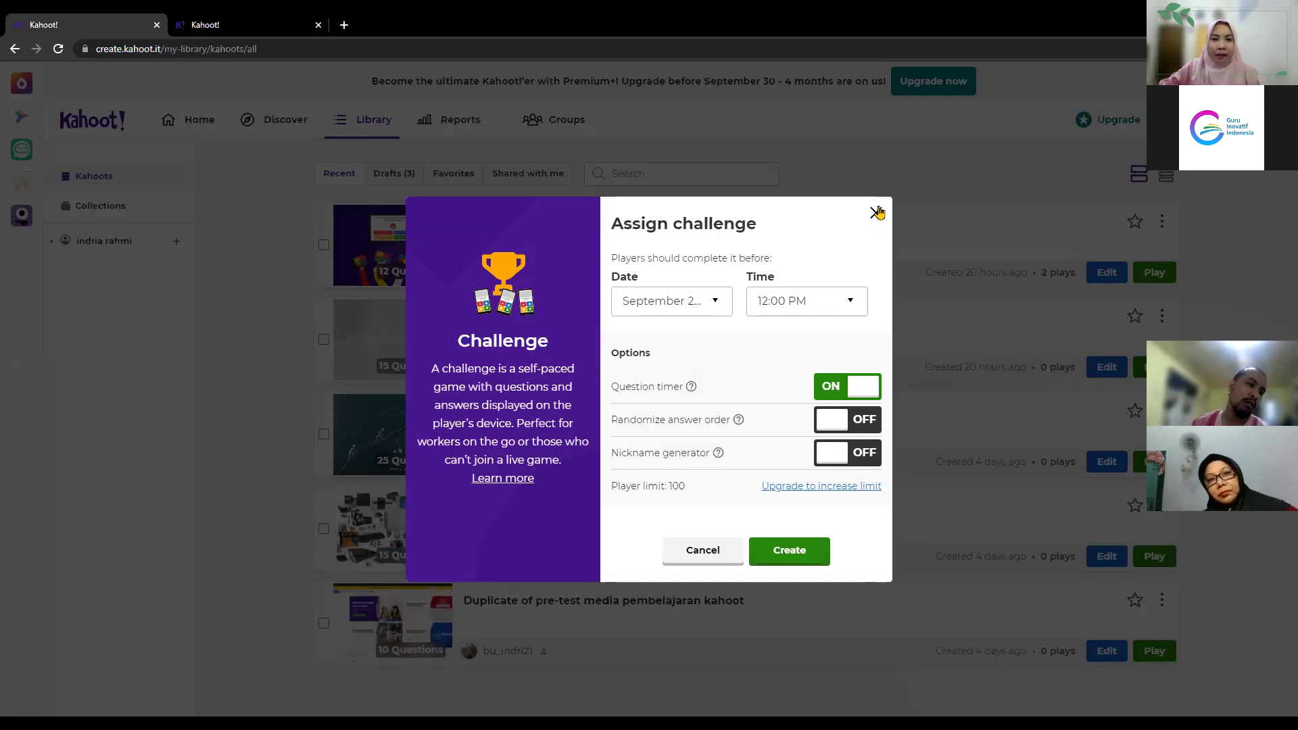
{"action": "left_click", "coordinate": [944, 382]}
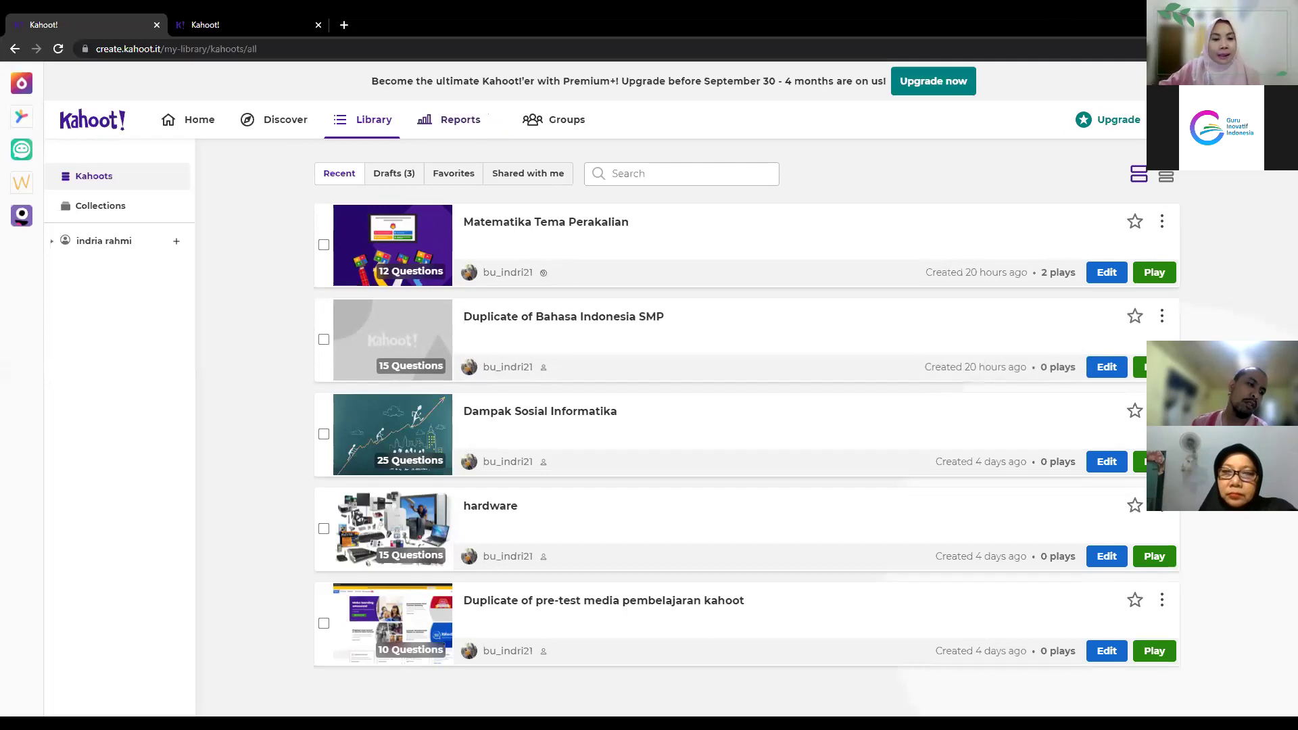
{"action": "left_click", "coordinate": [443, 125]}
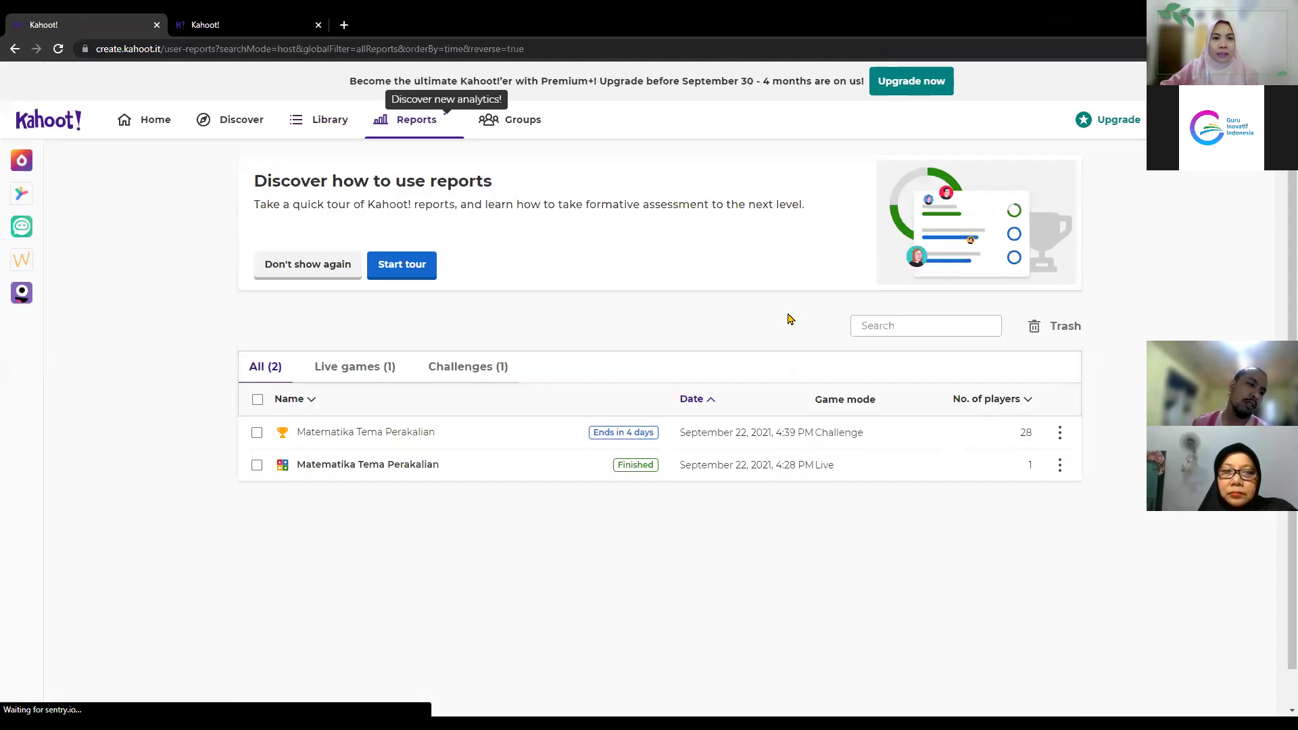
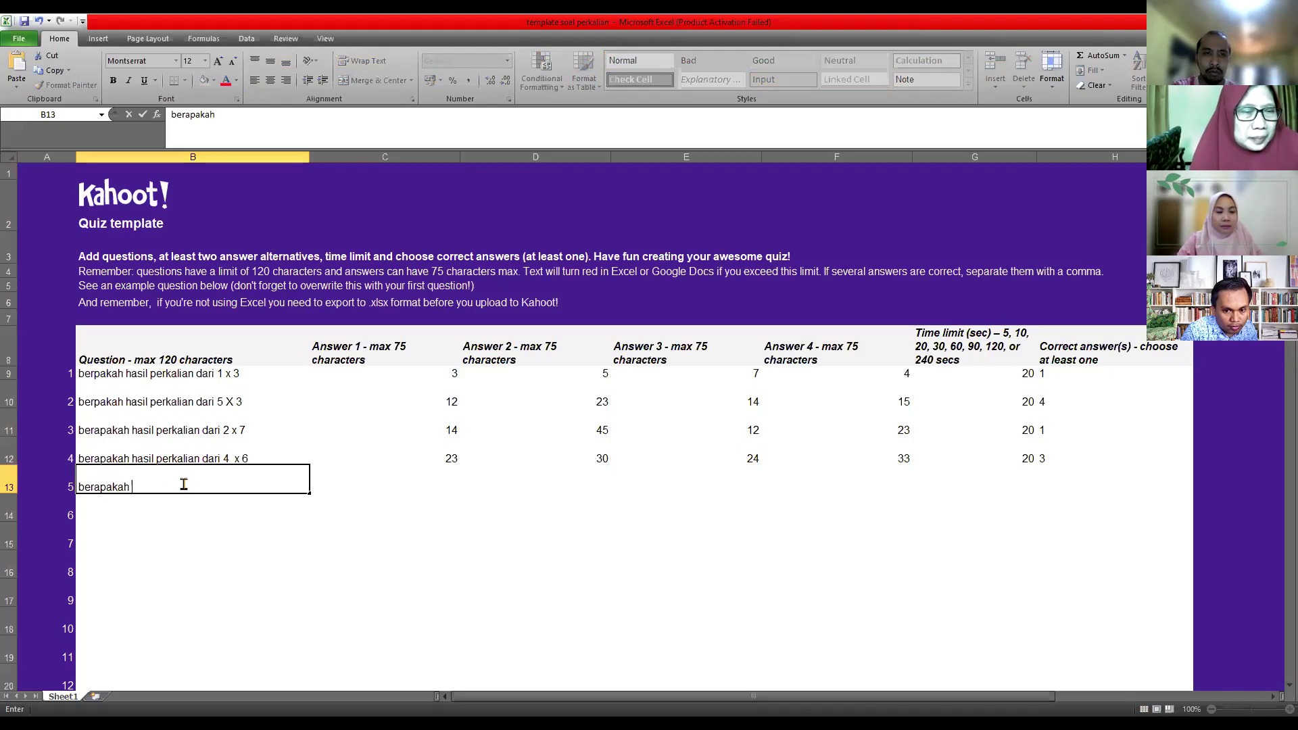
Step: Complete row 13 with question 'berapakah hasil perkalian dari 1 x1' and answers 2, 5, 7, 1
{"action": "type", "text": "lian dari 1 x"}
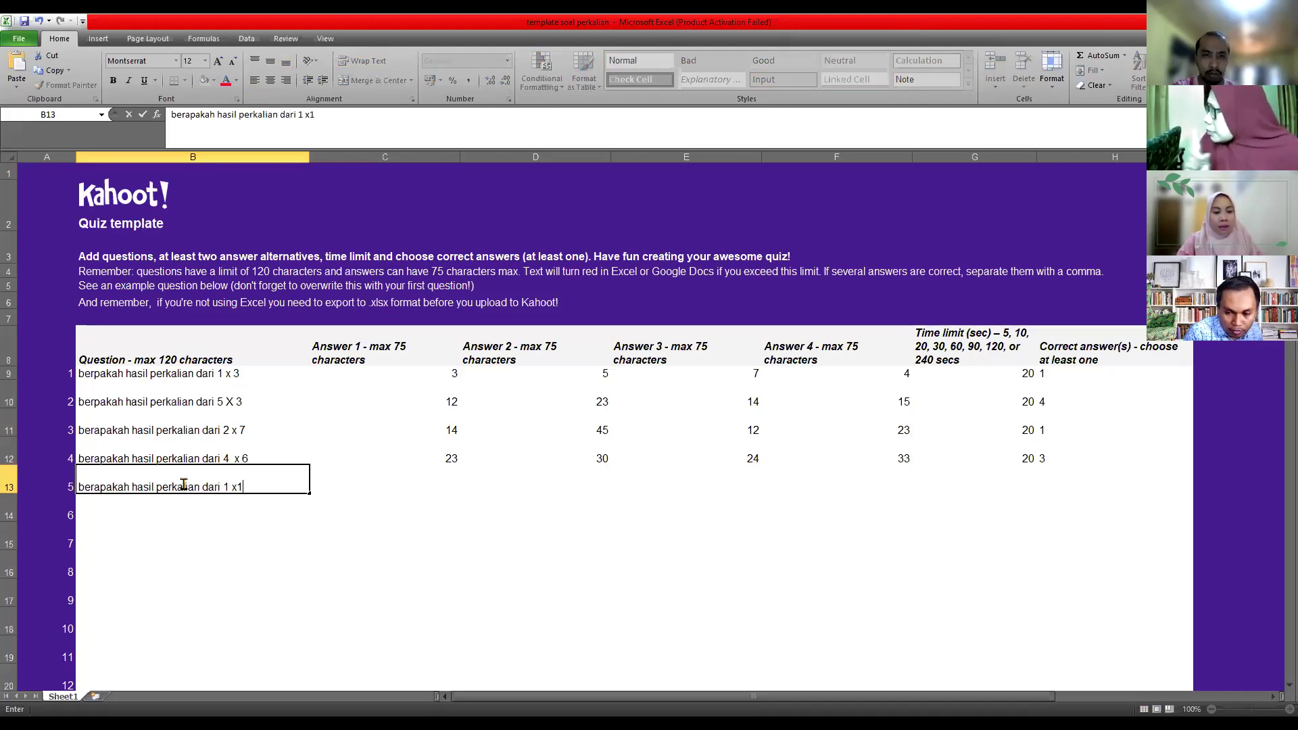
{"action": "type", "text": "1"}
{"action": "key", "text": "Tab"}
{"action": "type", "text": "2"}
{"action": "key", "text": "Tab"}
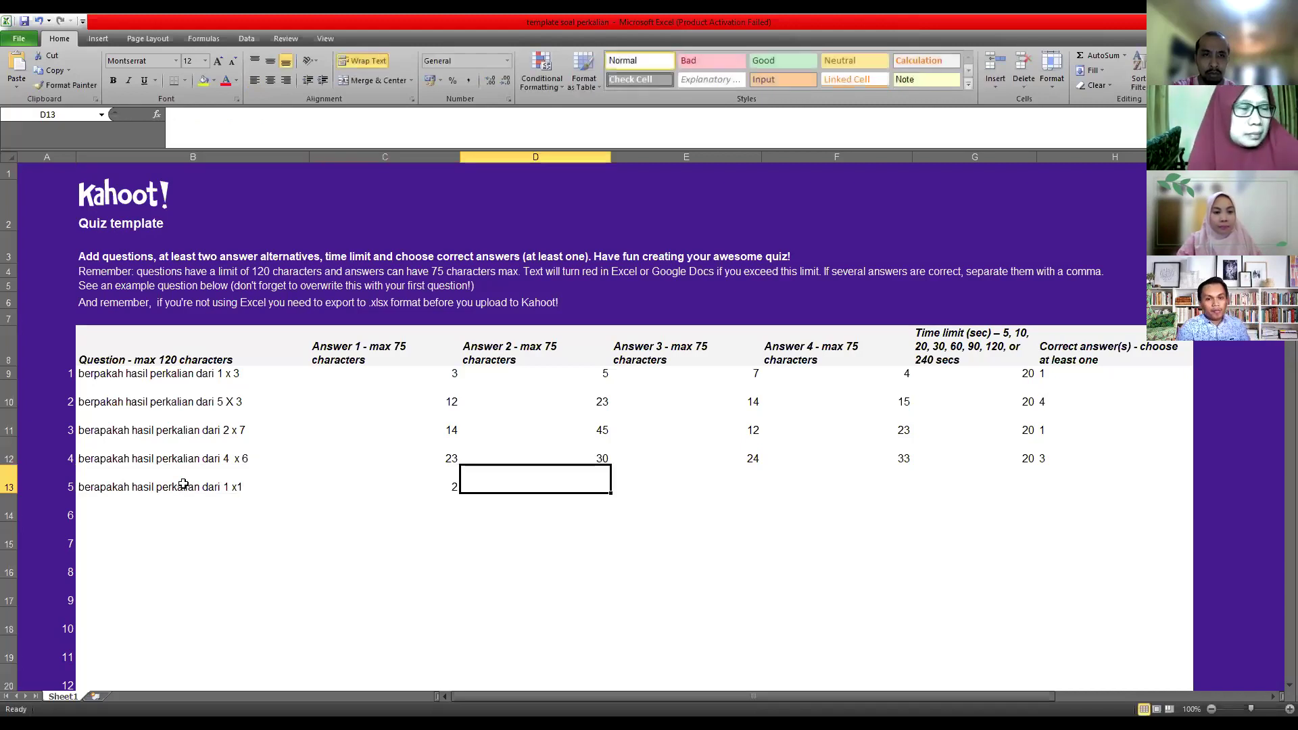
{"action": "type", "text": "5"}
{"action": "key", "text": "Tab"}
{"action": "type", "text": "7"}
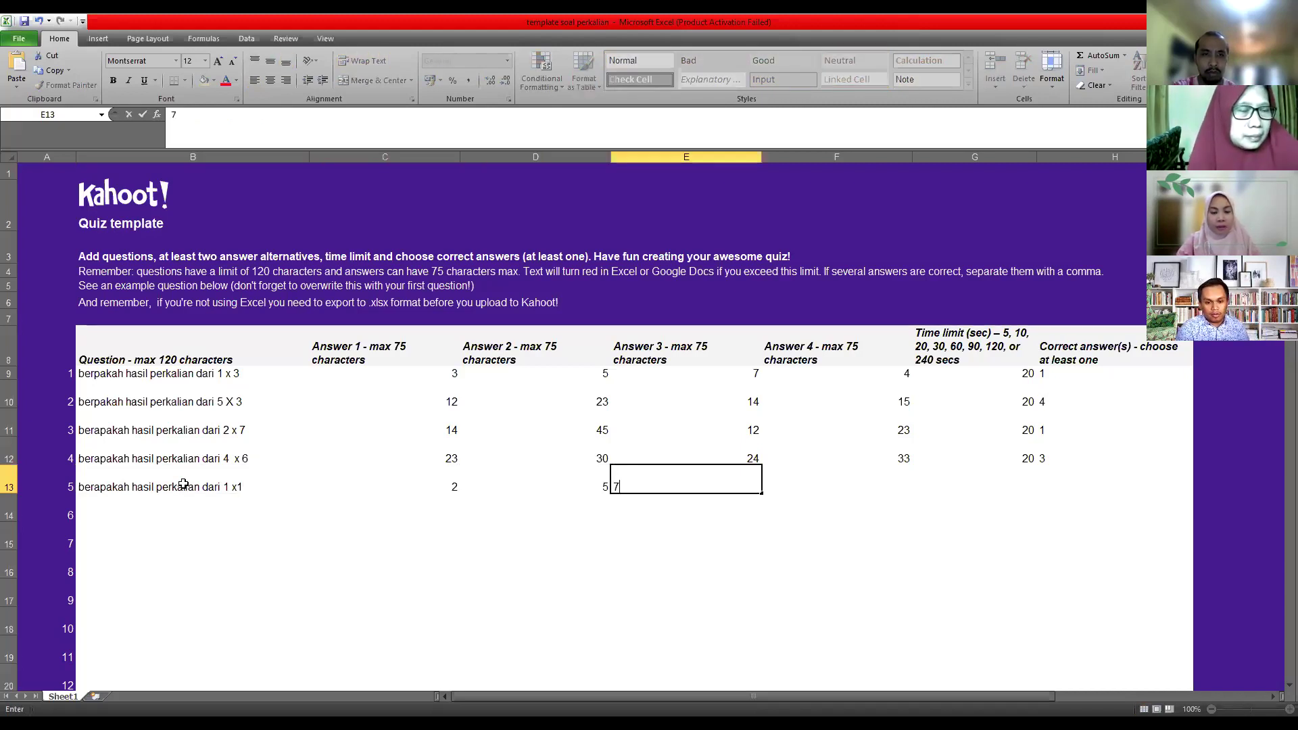
{"action": "key", "text": "Tab"}
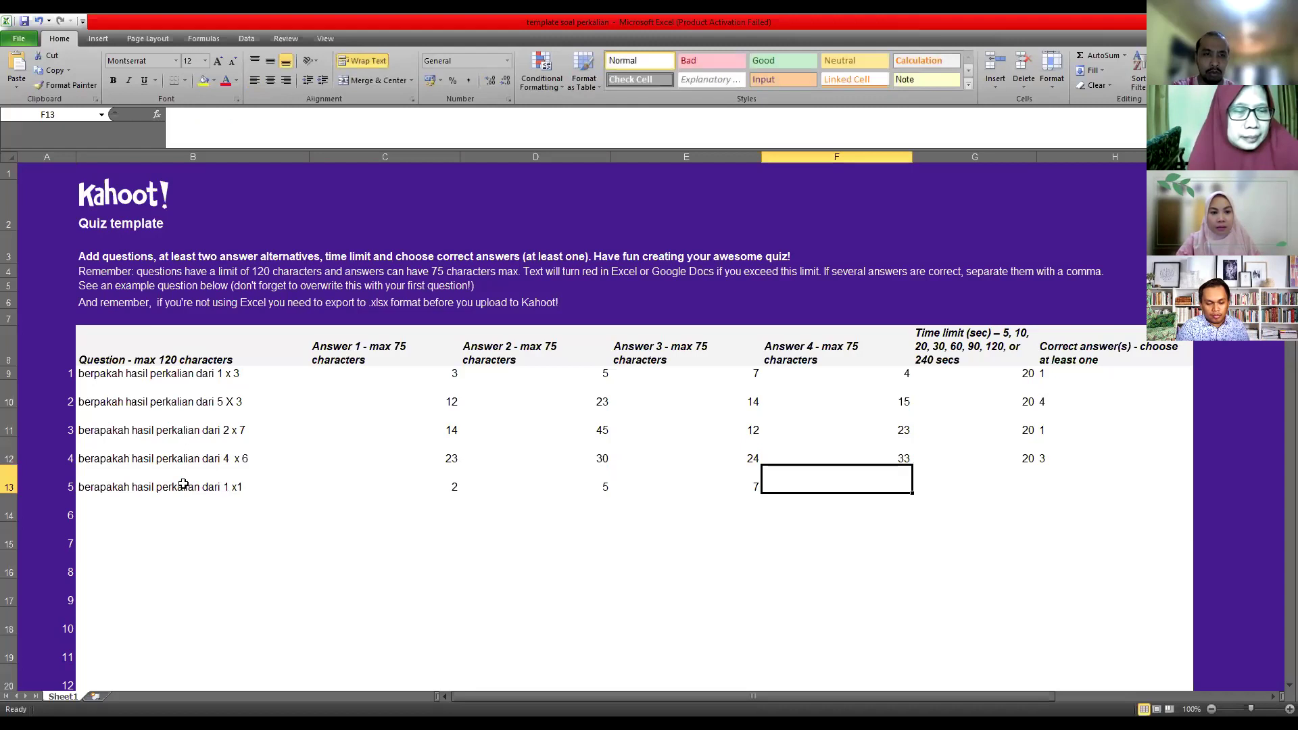
{"action": "type", "text": "1"}
{"action": "key", "text": "Tab"}
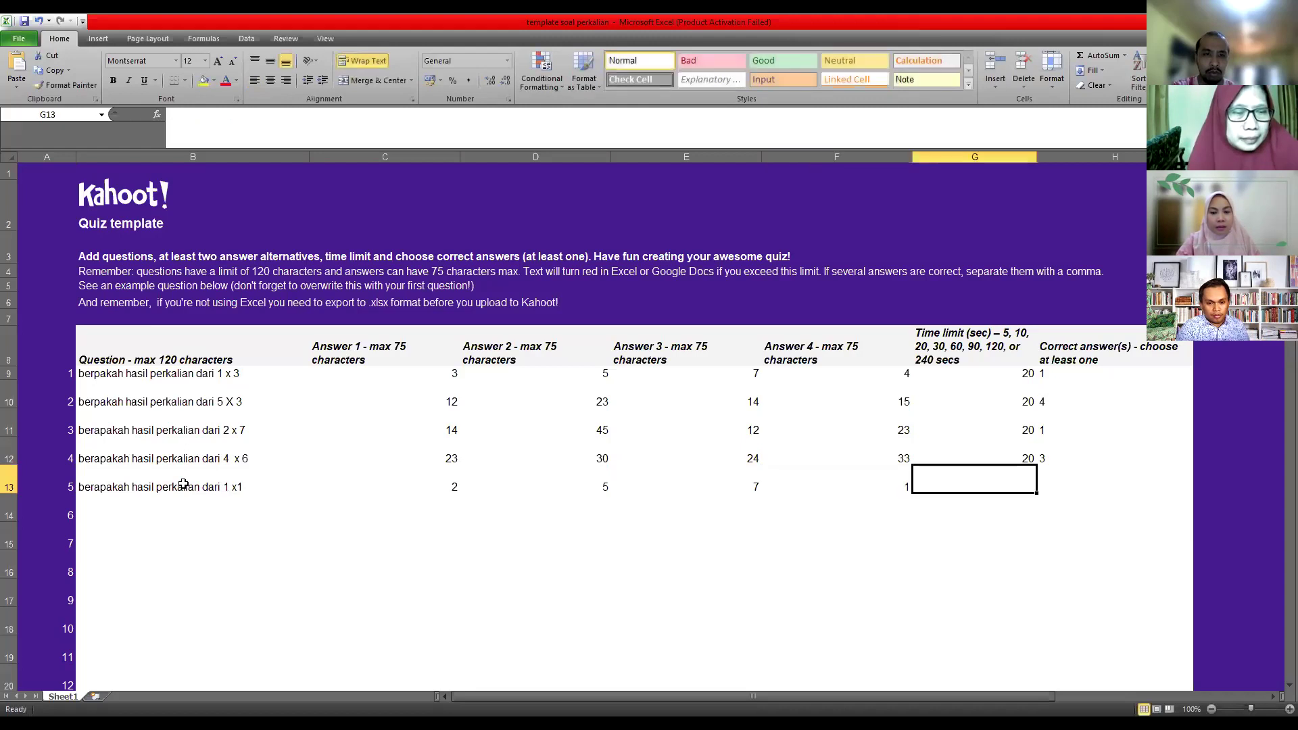
Step: Review the four answer columns and question 5's answers 2, 5, 7 and 1
{"action": "left_click", "coordinate": [144, 495]}
{"action": "left_click", "coordinate": [231, 485]}
{"action": "left_click", "coordinate": [419, 491]}
{"action": "left_click_drag", "start_coordinate": [426, 348], "coordinate": [435, 477]}
{"action": "left_click_drag", "start_coordinate": [530, 363], "coordinate": [568, 478]}
{"action": "left_click_drag", "start_coordinate": [693, 338], "coordinate": [733, 467]}
{"action": "left_click_drag", "start_coordinate": [842, 348], "coordinate": [866, 468]}
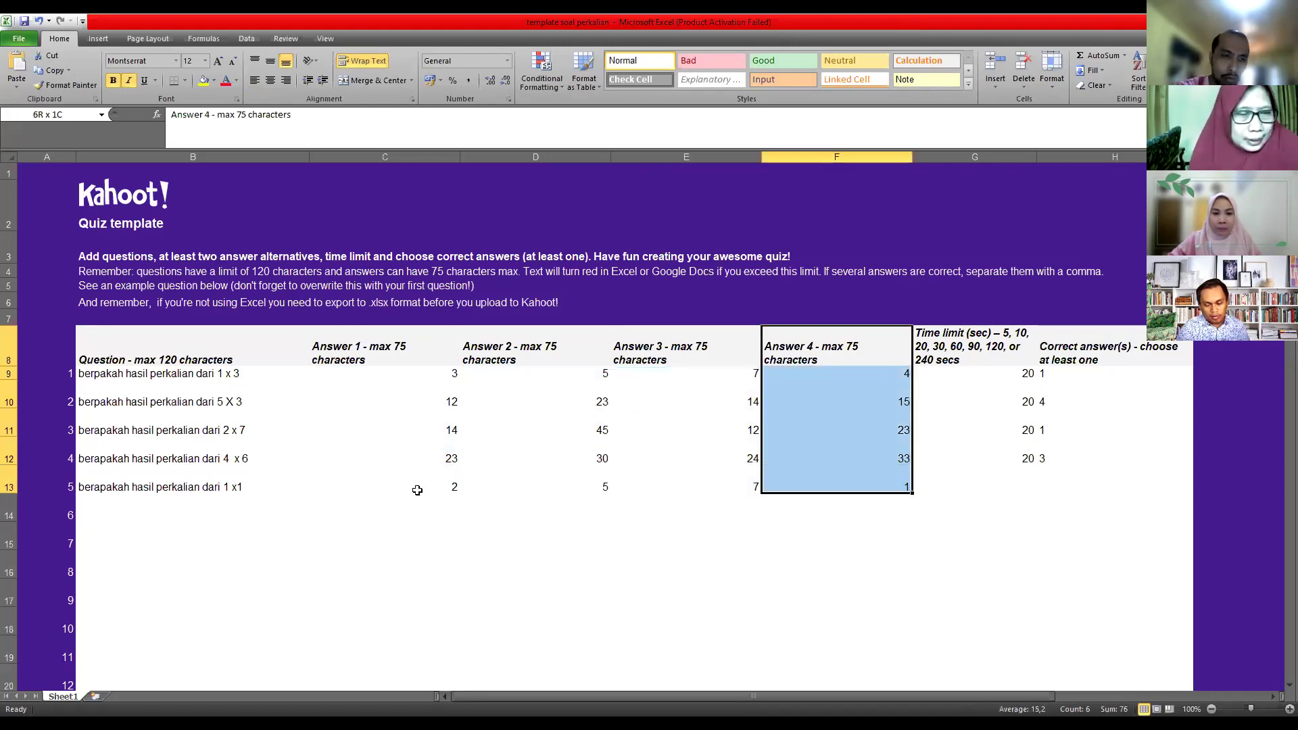
{"action": "left_click", "coordinate": [417, 490]}
{"action": "left_click", "coordinate": [593, 493]}
{"action": "left_click", "coordinate": [717, 491]}
{"action": "left_click", "coordinate": [816, 490]}
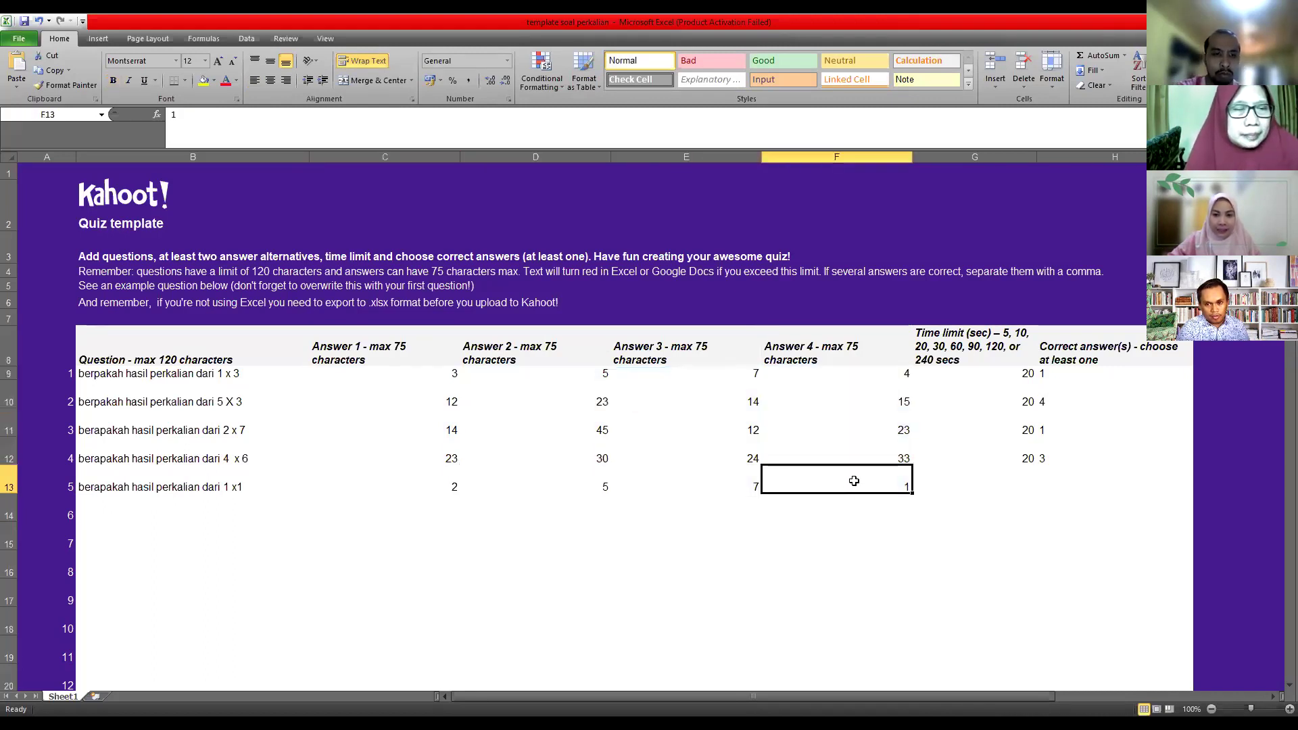
Step: Give question 5 a 20-second time limit and correct answer 4, then review the filled rows
{"action": "left_click", "coordinate": [1012, 490]}
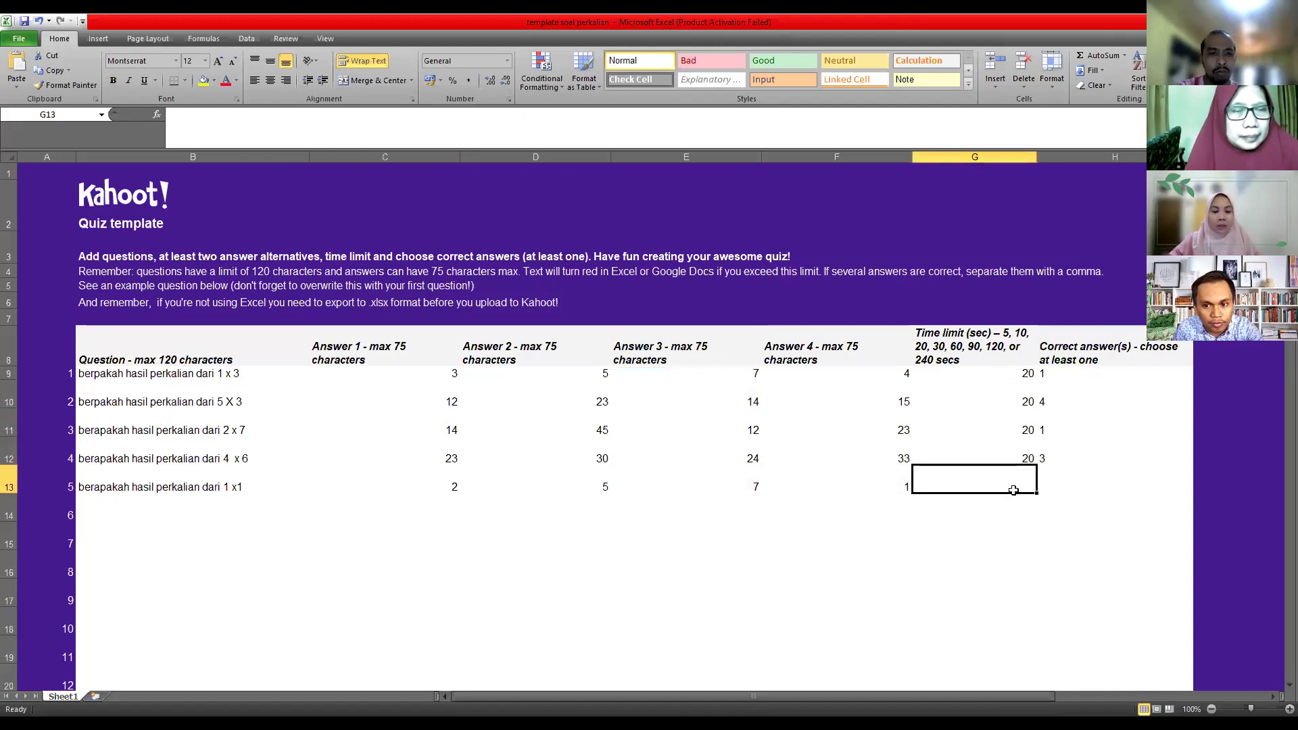
{"action": "type", "text": "20"}
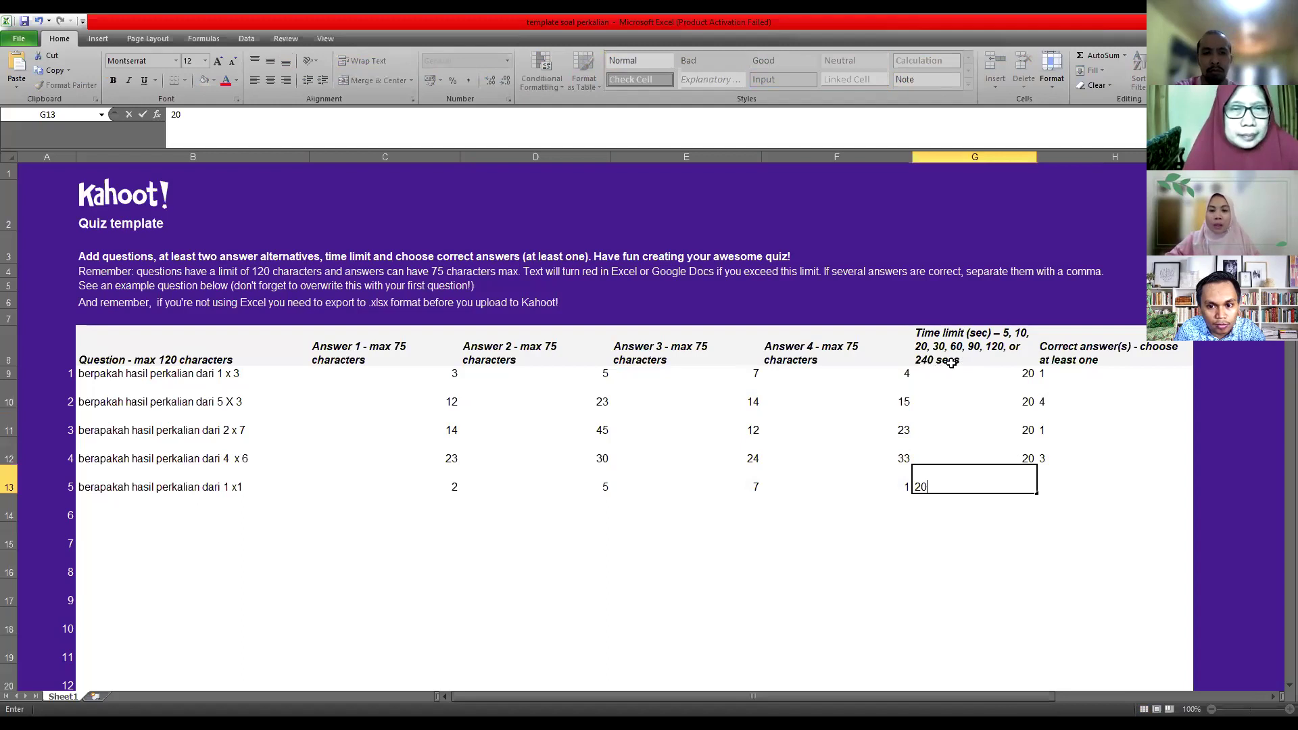
{"action": "left_click", "coordinate": [1097, 476]}
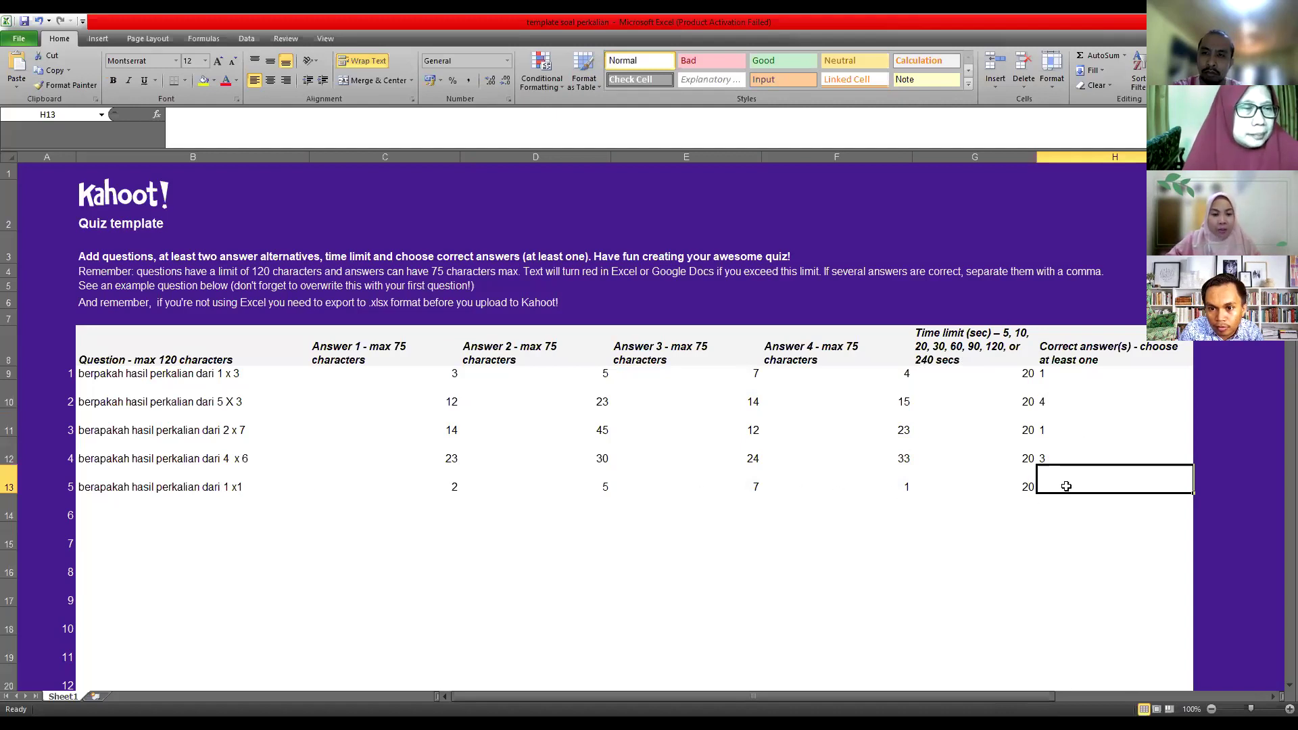
{"action": "type", "text": "4"}
{"action": "left_click", "coordinate": [1072, 525]}
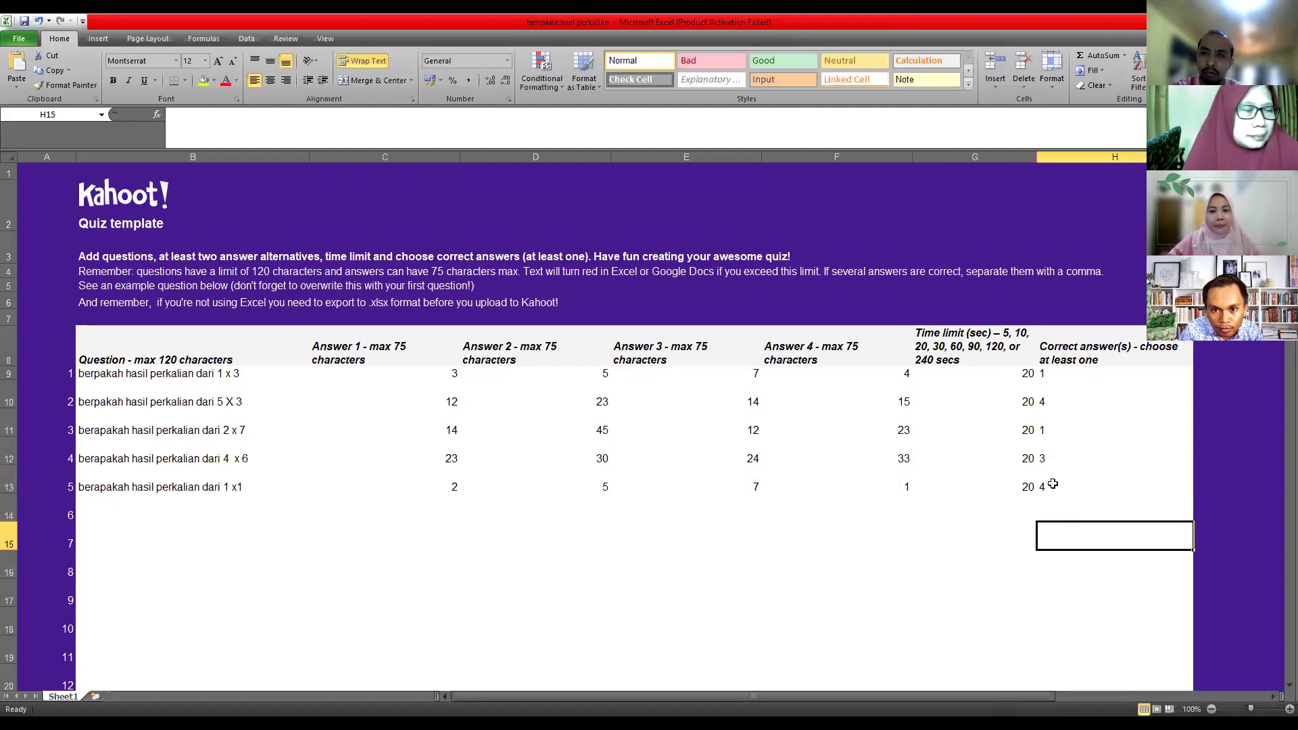
{"action": "left_click", "coordinate": [1052, 482]}
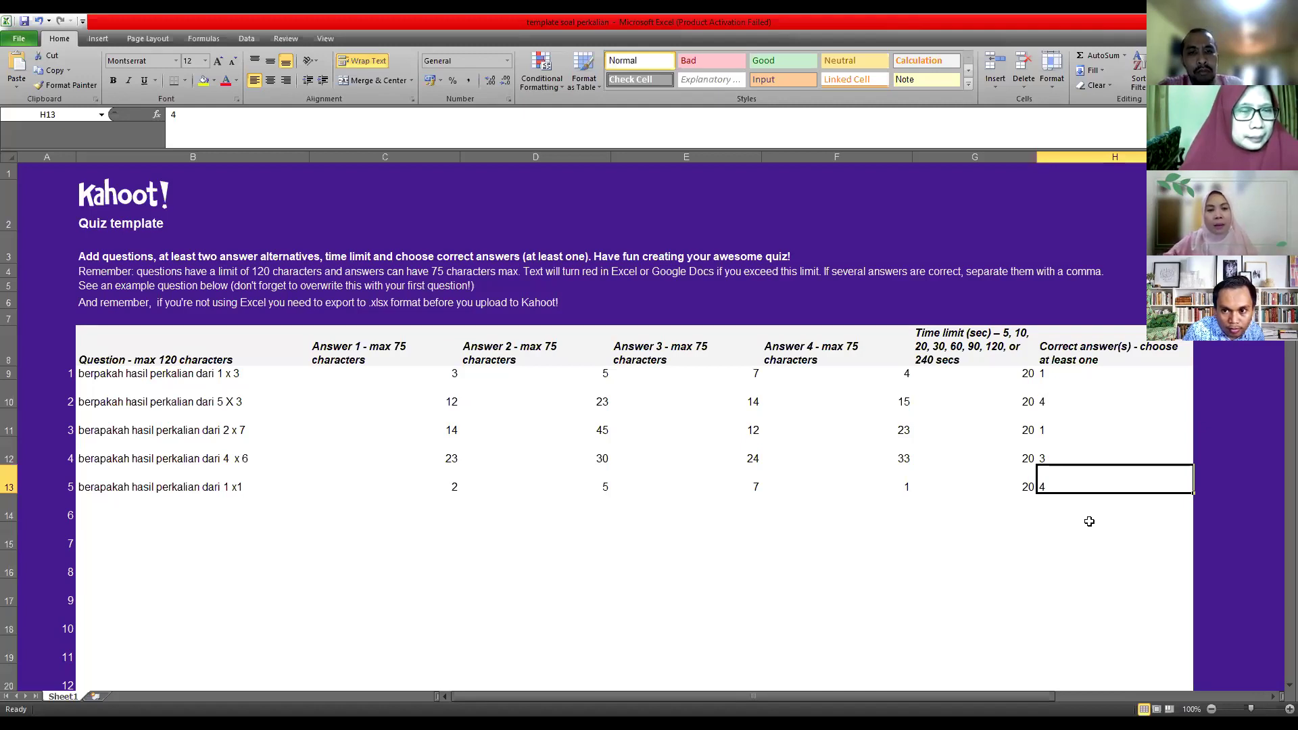
{"action": "left_click", "coordinate": [927, 553]}
{"action": "left_click_drag", "start_coordinate": [110, 378], "coordinate": [923, 537]}
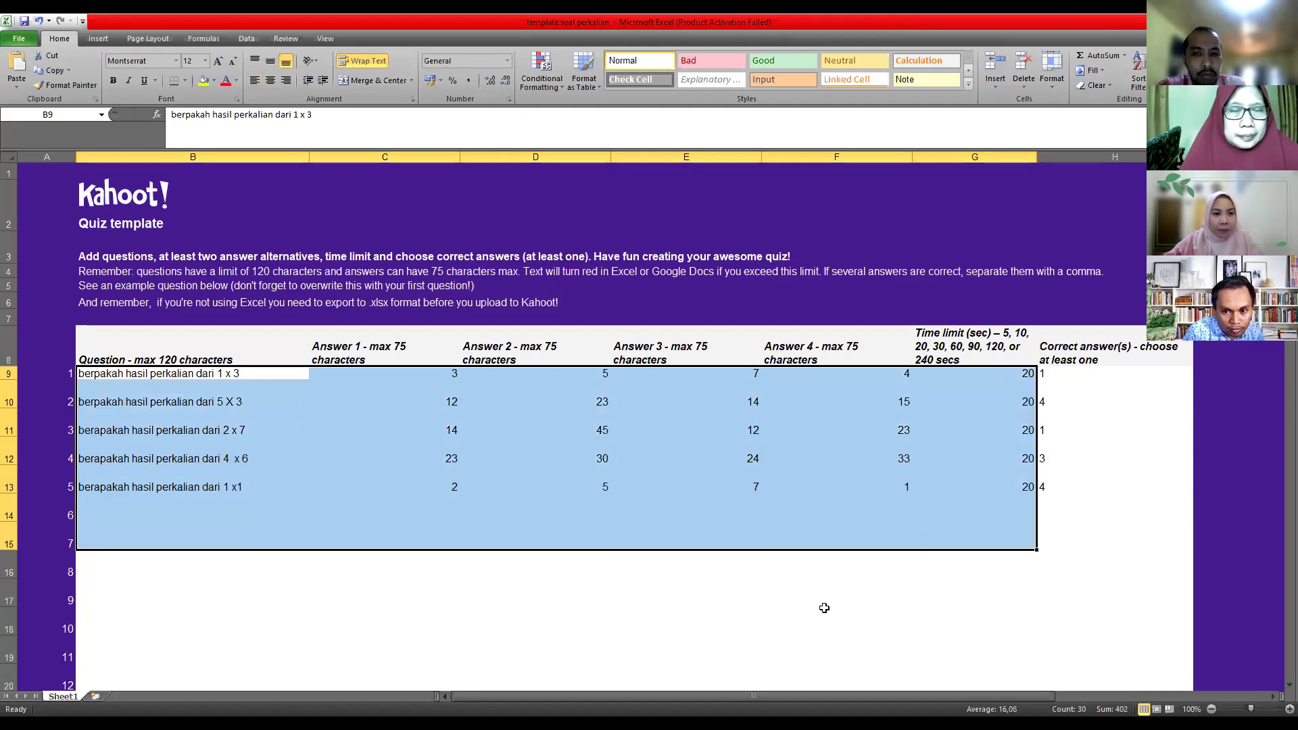
Step: Save the workbook as a separate copy named 'template soal perkalian 2'
{"action": "left_click", "coordinate": [739, 592]}
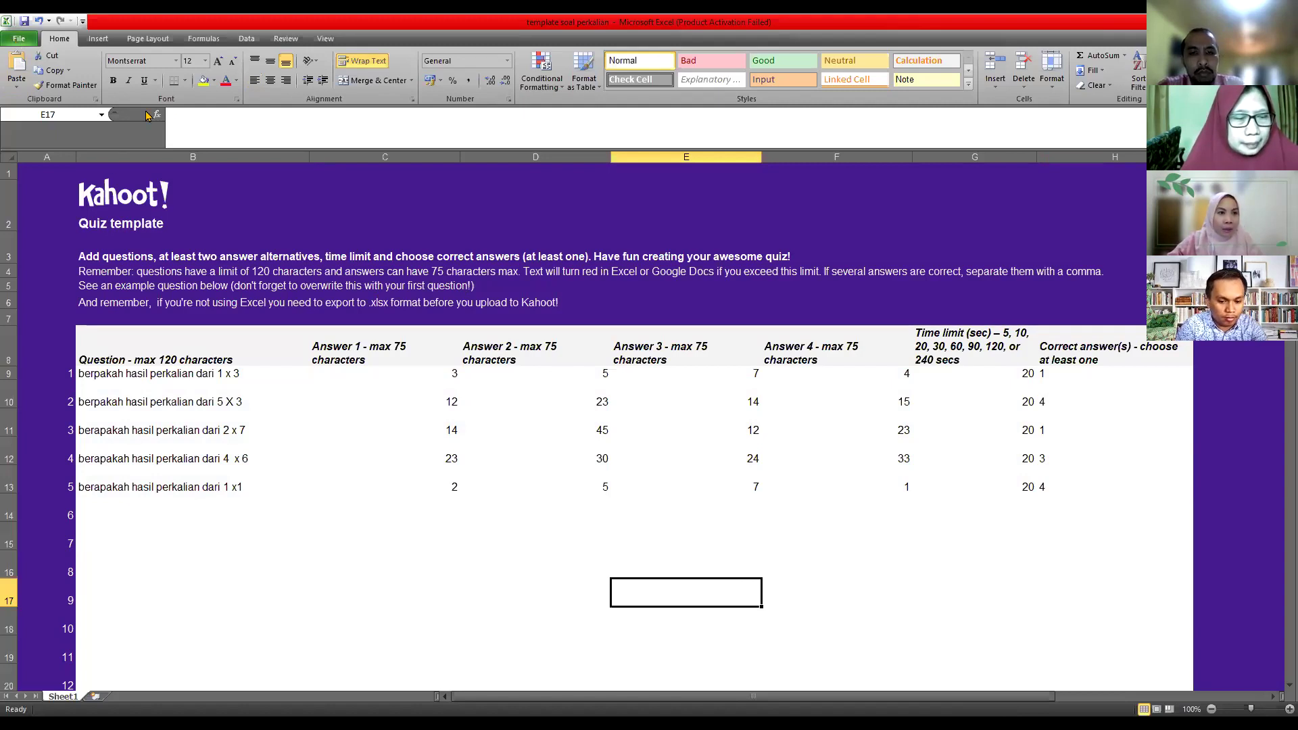
{"action": "left_click", "coordinate": [18, 40]}
{"action": "key", "text": "Escape"}
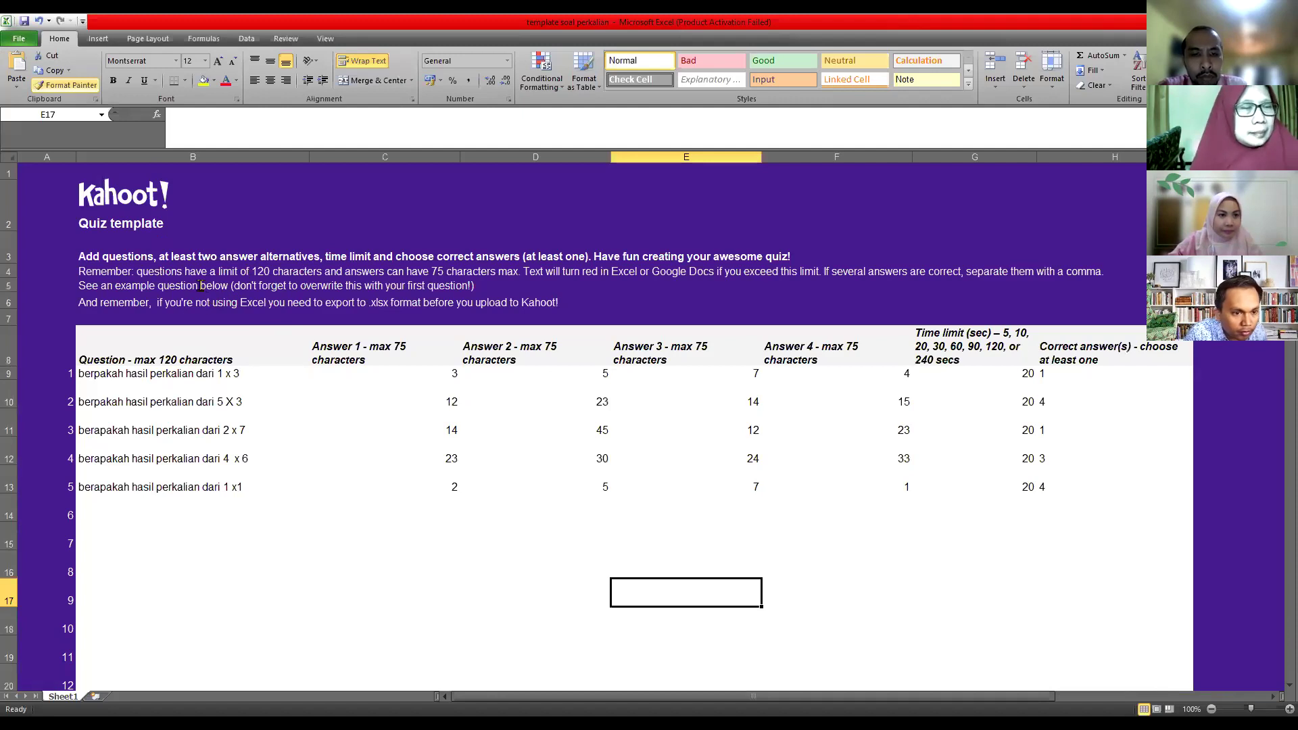
{"action": "key", "text": "F12"}
{"action": "type", "text": "2"}
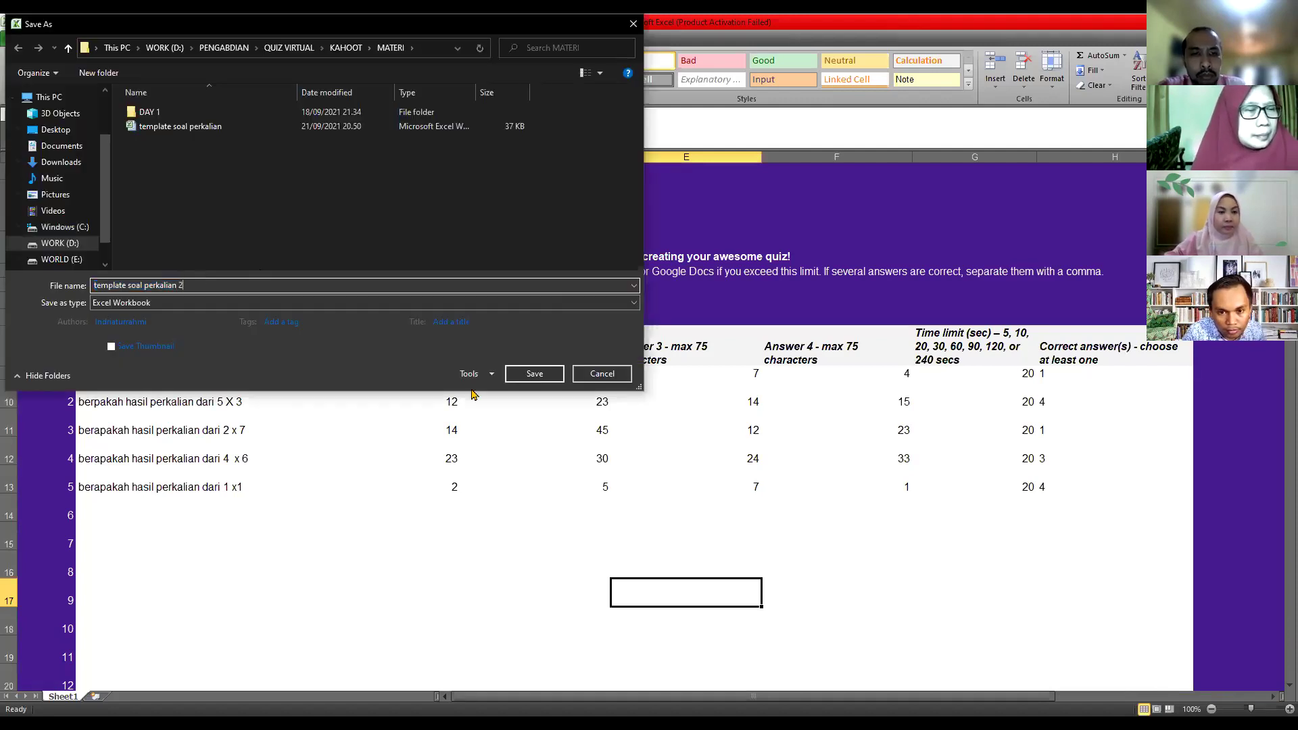
{"action": "left_click", "coordinate": [534, 374]}
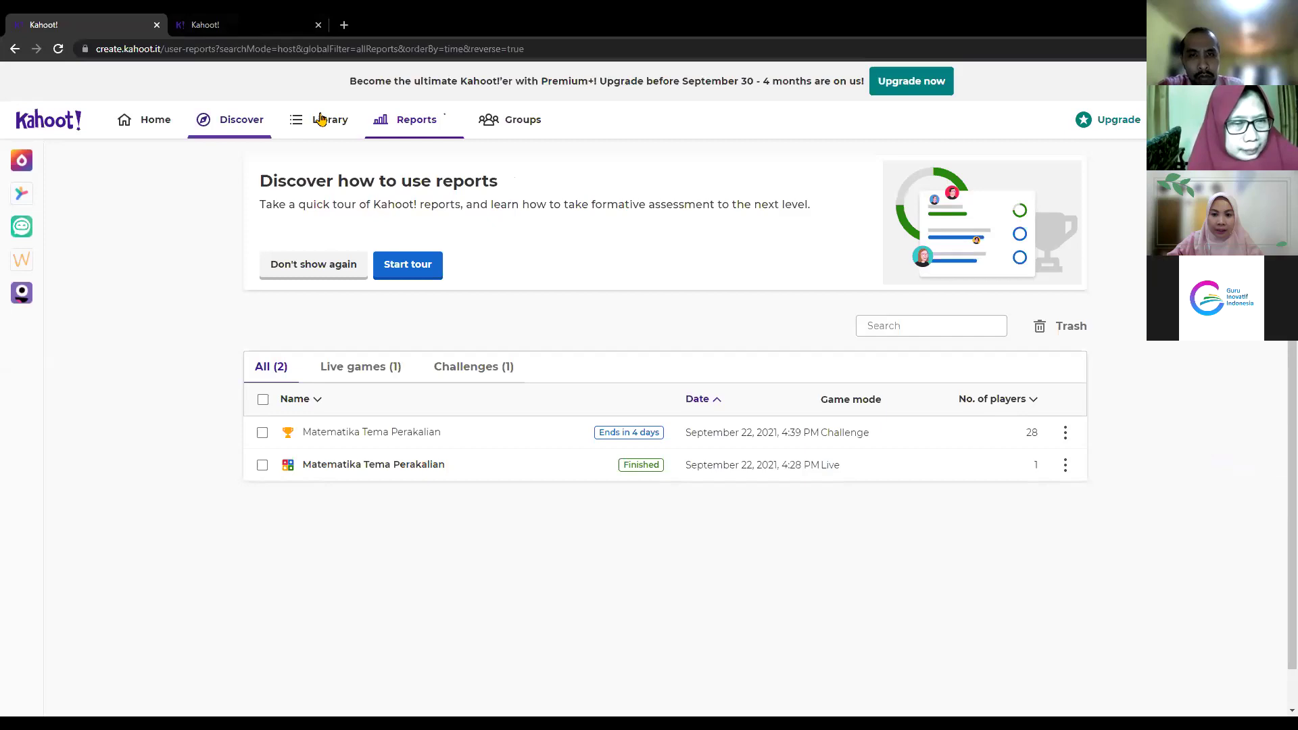
Step: Reload the Kahoot library and edit the Matematika Tema Perakalian kahoot
{"action": "left_click", "coordinate": [272, 48]}
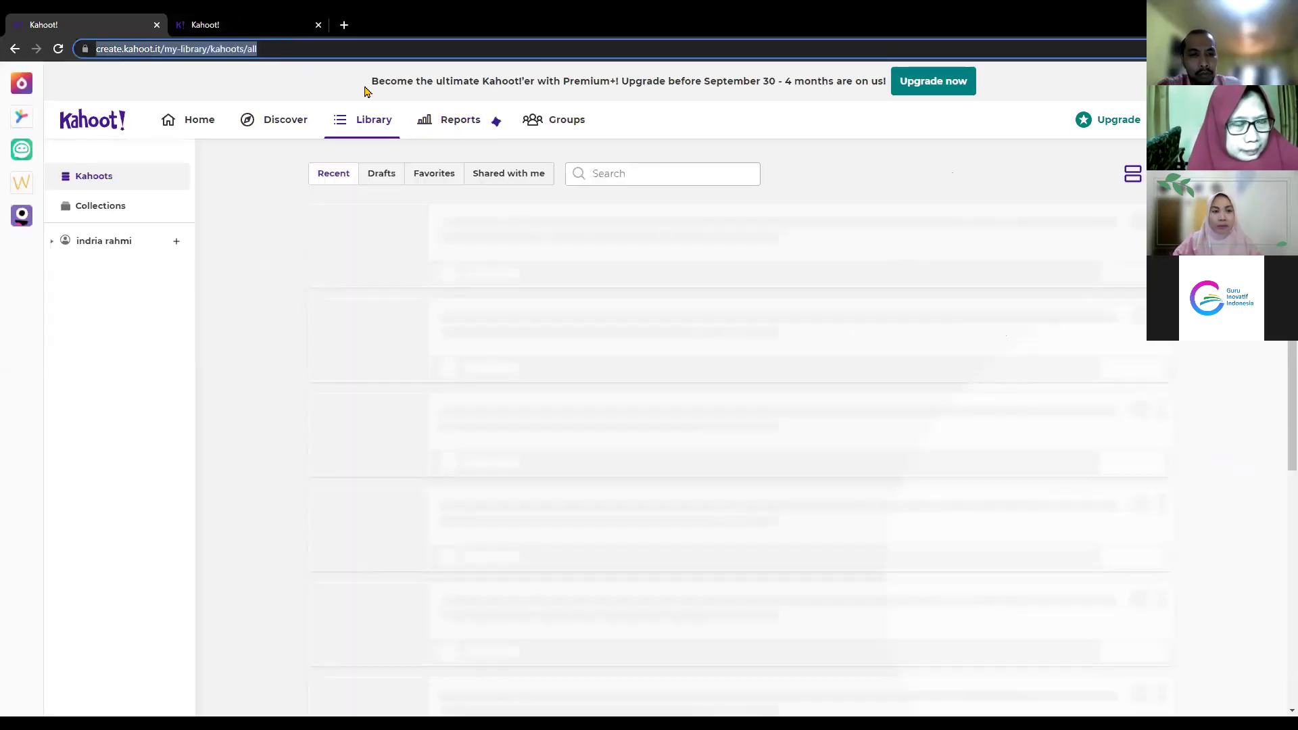
{"action": "key", "text": "Return"}
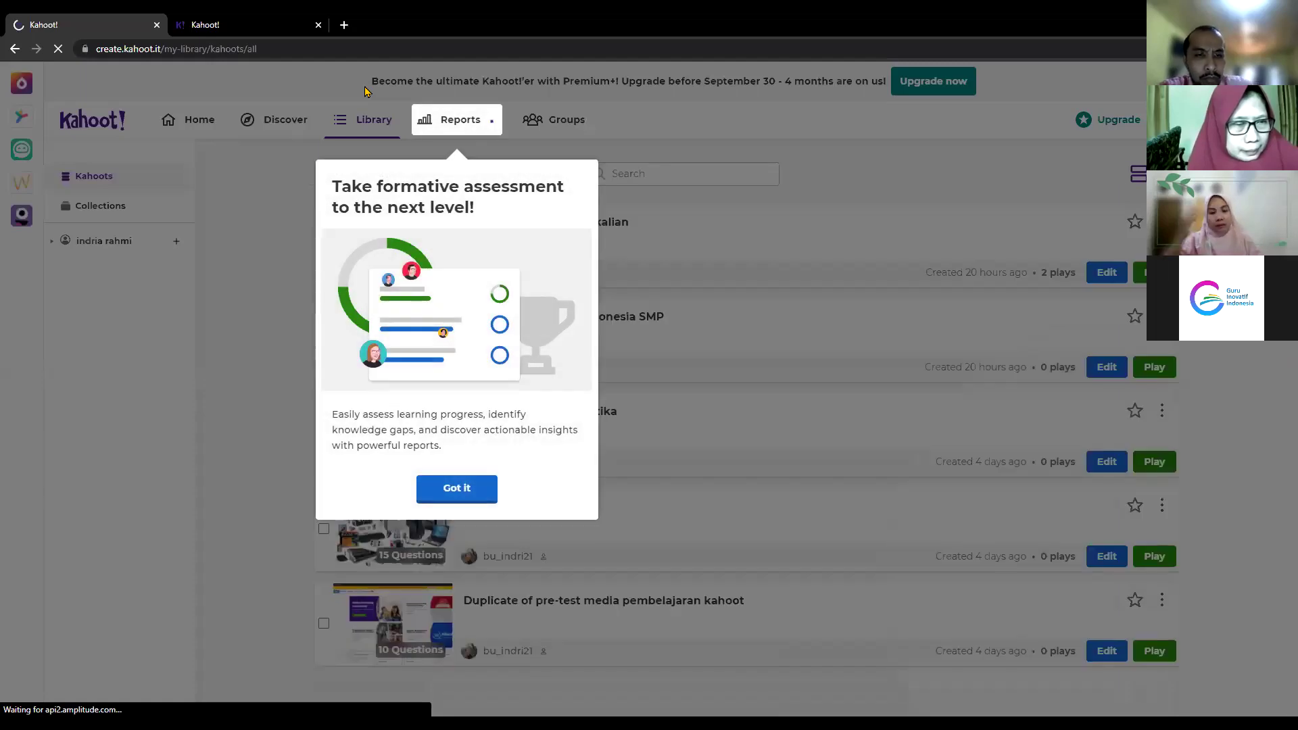
{"action": "left_click", "coordinate": [472, 492]}
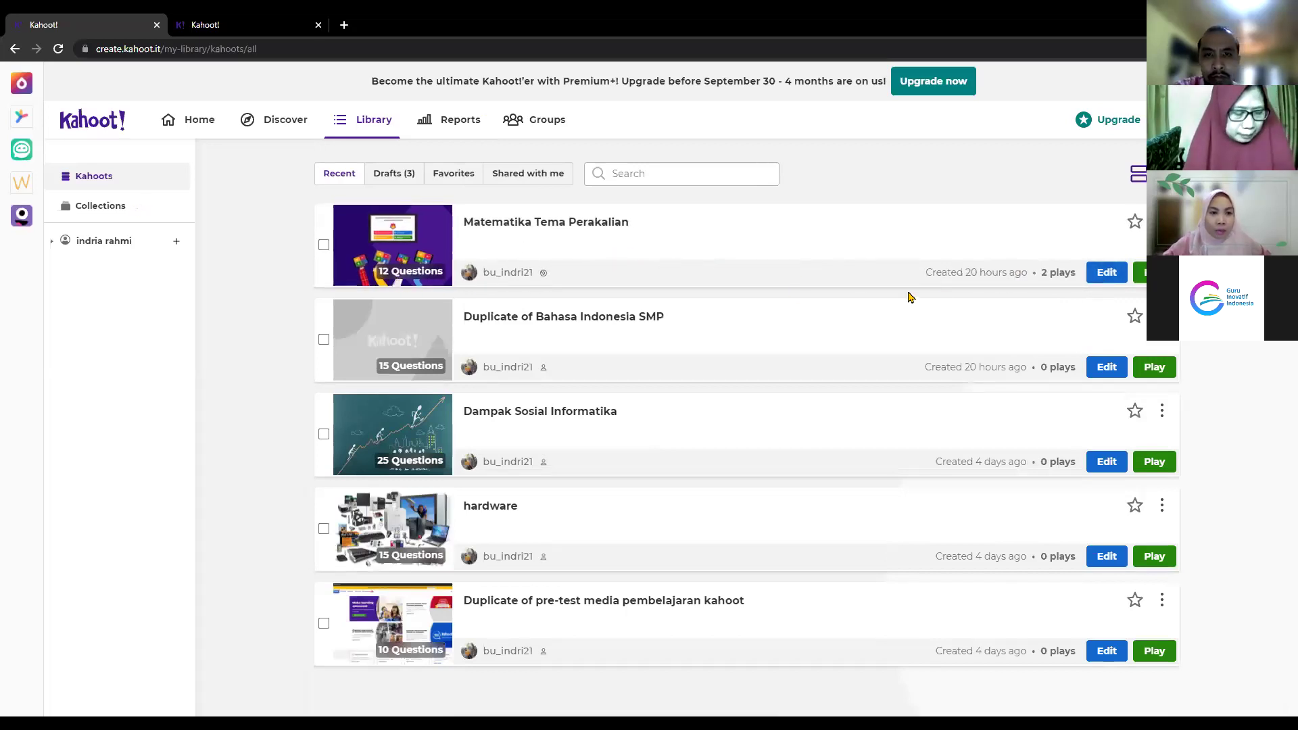
{"action": "left_click", "coordinate": [1107, 271]}
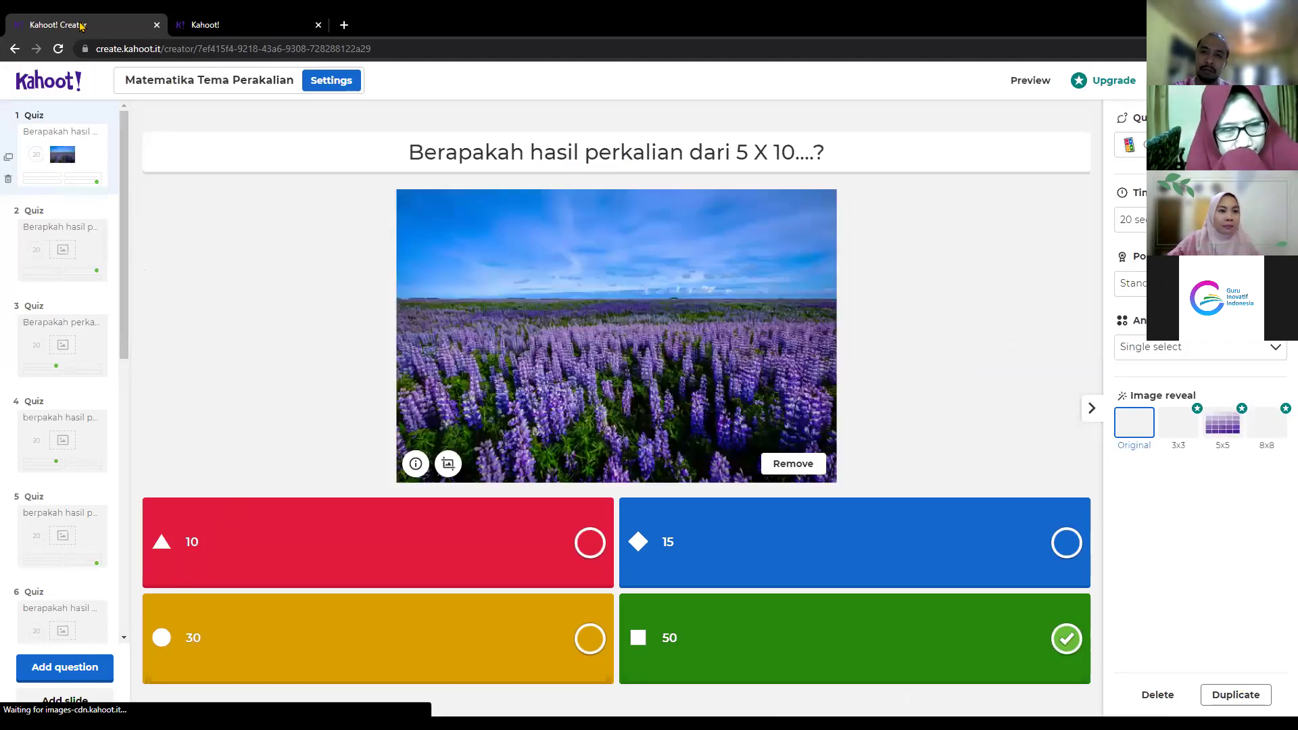
Step: Choose Import spreadsheet from the Add question type picker
{"action": "scroll", "coordinate": [98, 365], "scroll_direction": "down", "scroll_amount": 8}
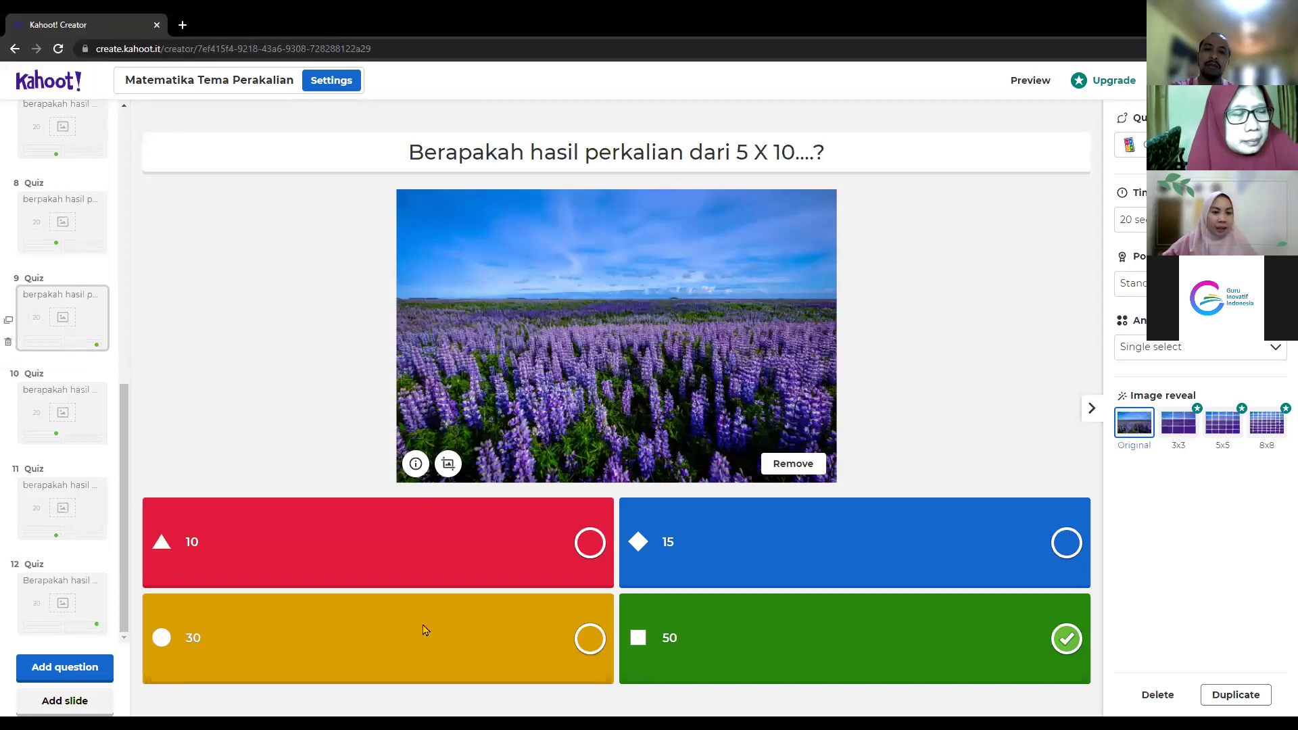
{"action": "left_click", "coordinate": [65, 667]}
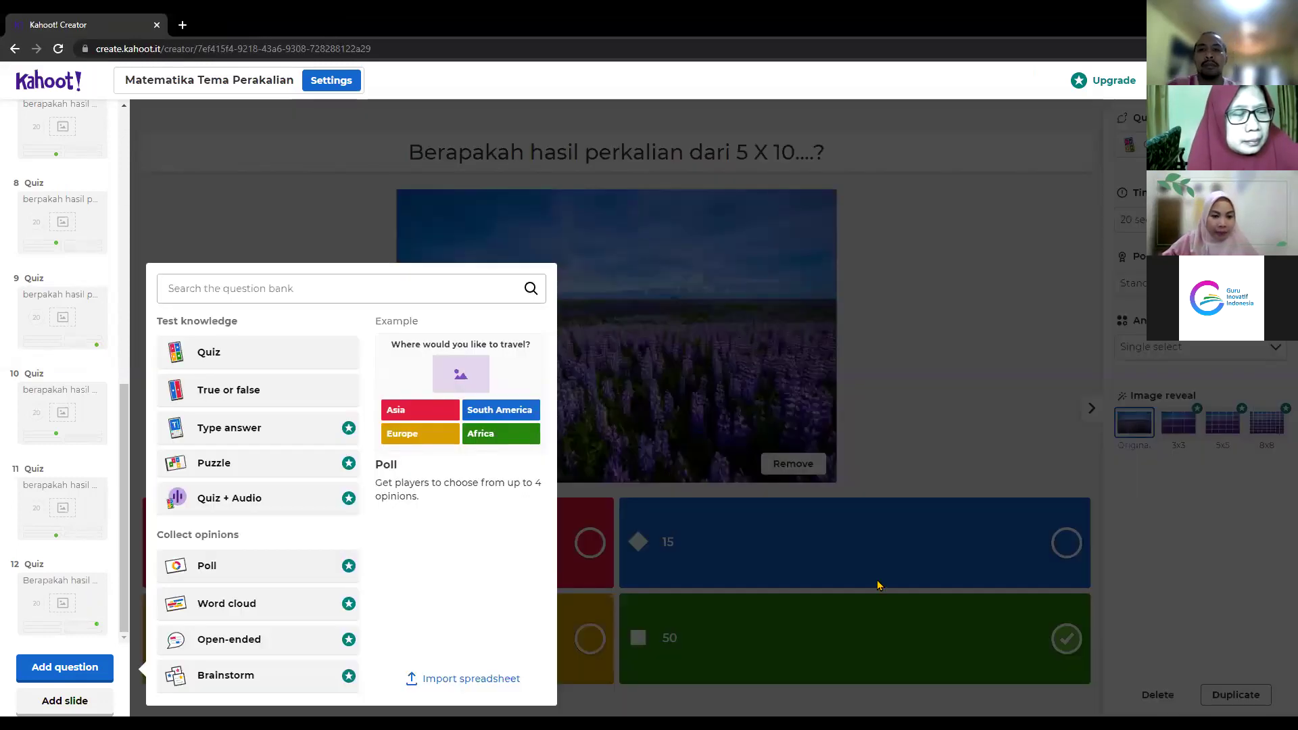
{"action": "left_click", "coordinate": [464, 679]}
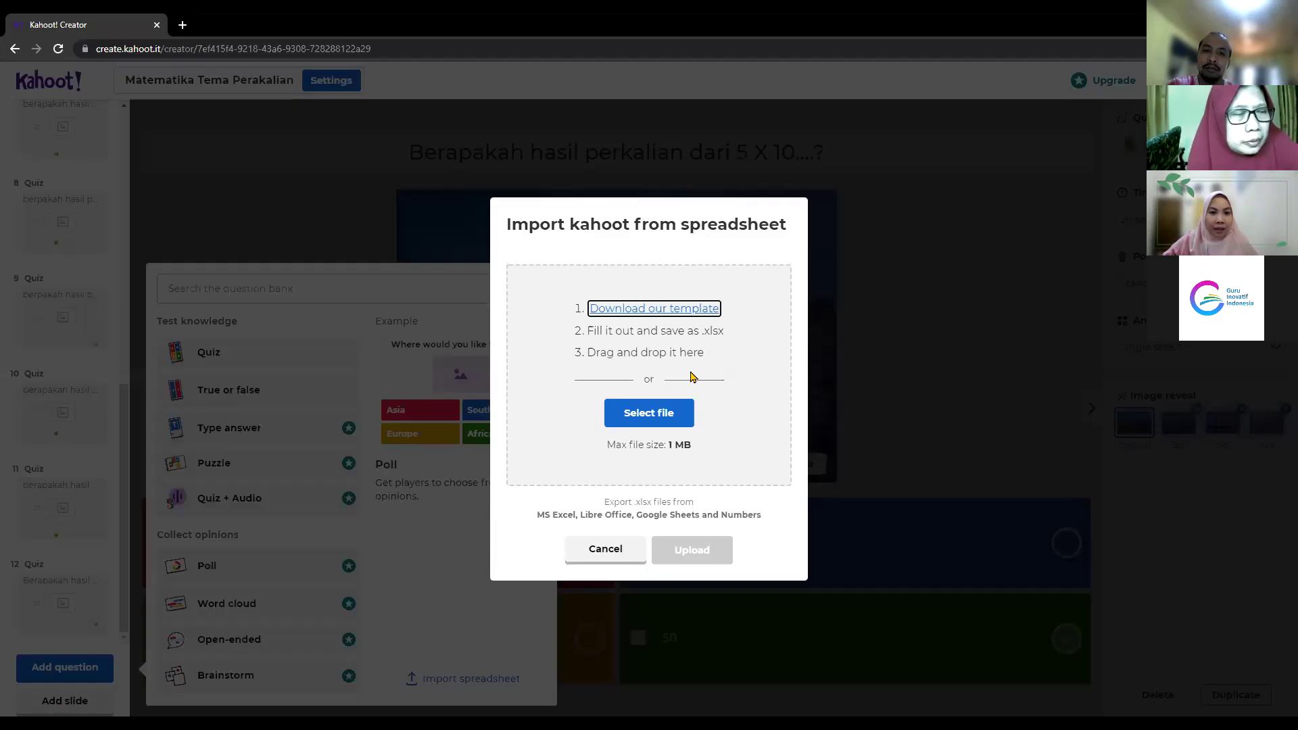
{"action": "left_click", "coordinate": [674, 413]}
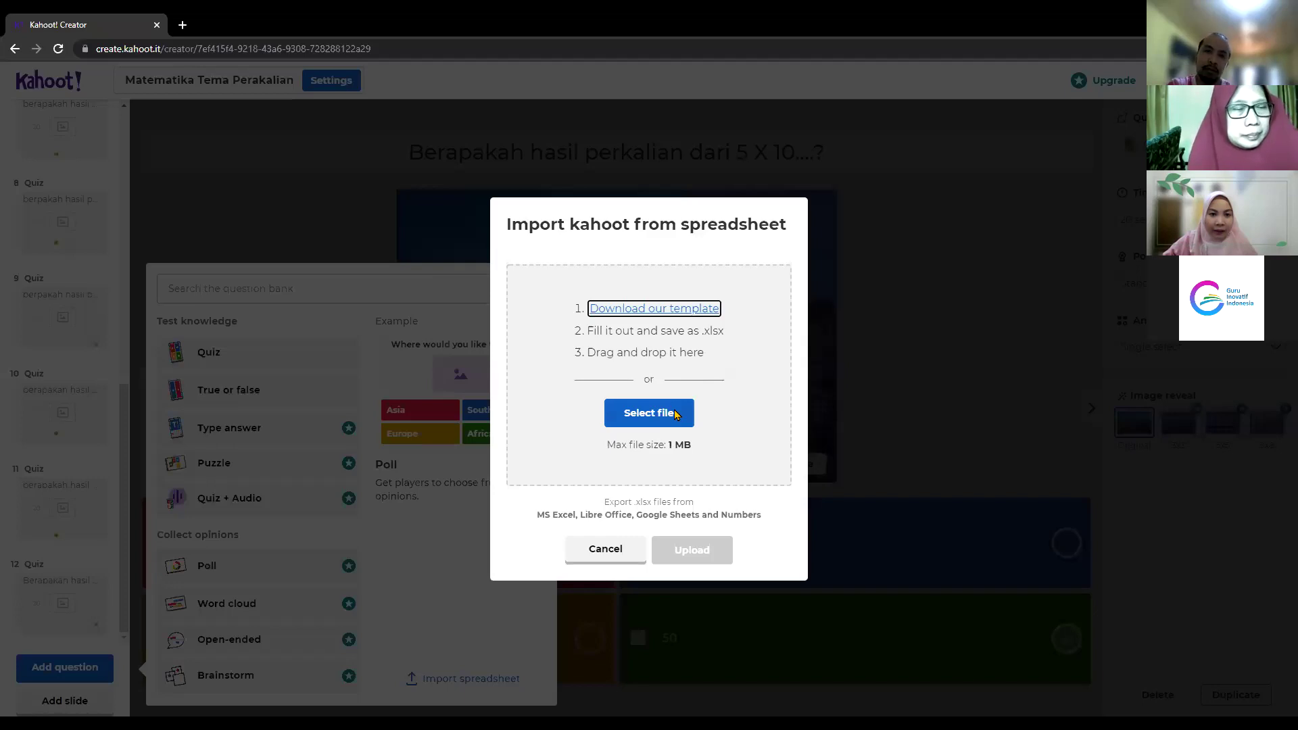
Step: Attach template soal perkalian 2.xlsx from D:\PENGABDIAN\QUIZ VIRTUAL\KAHOOT\MATERI
{"action": "left_click", "coordinate": [674, 413]}
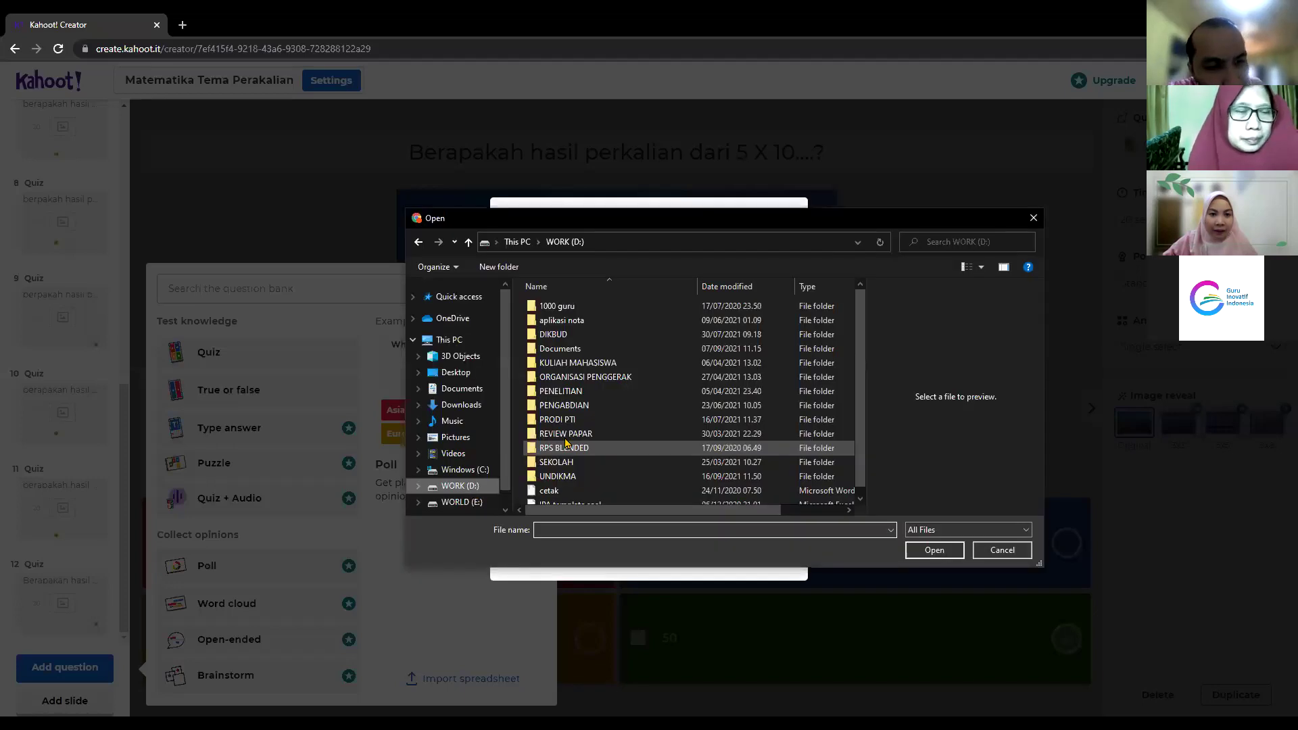
{"action": "left_click", "coordinate": [571, 407]}
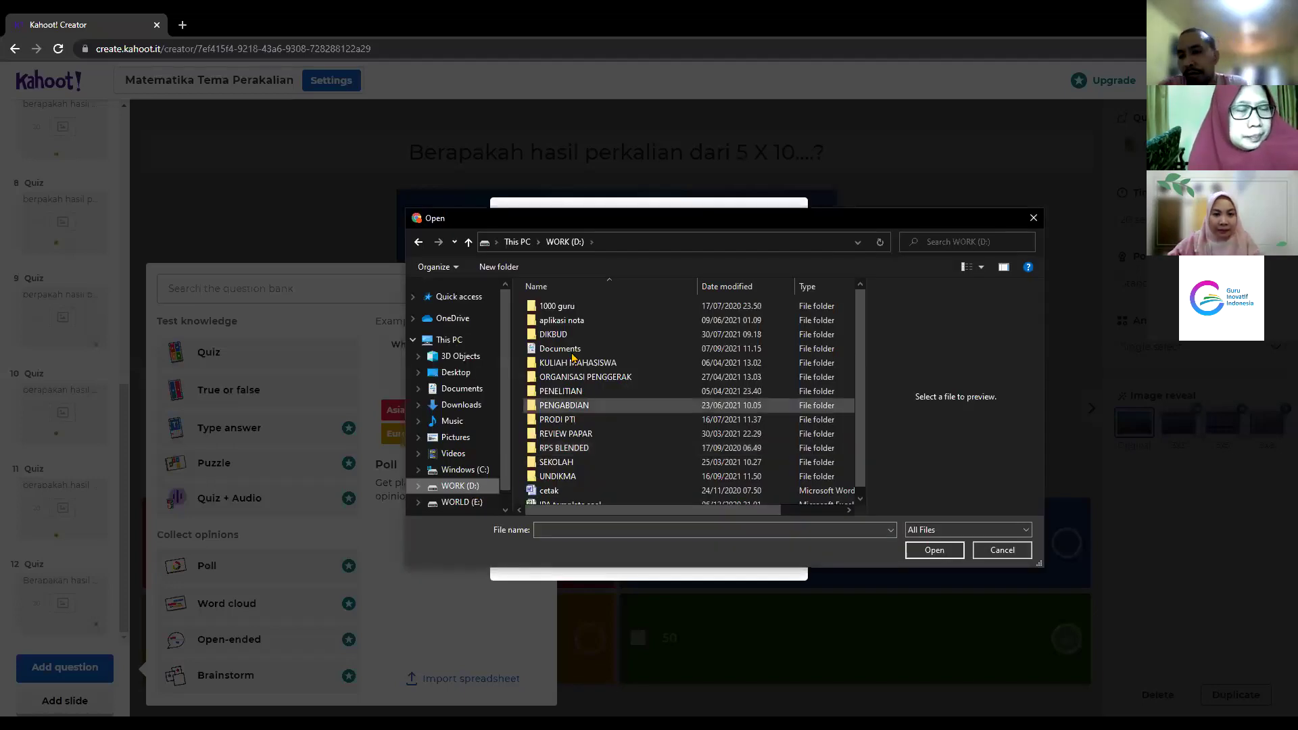
{"action": "double_click", "coordinate": [571, 404]}
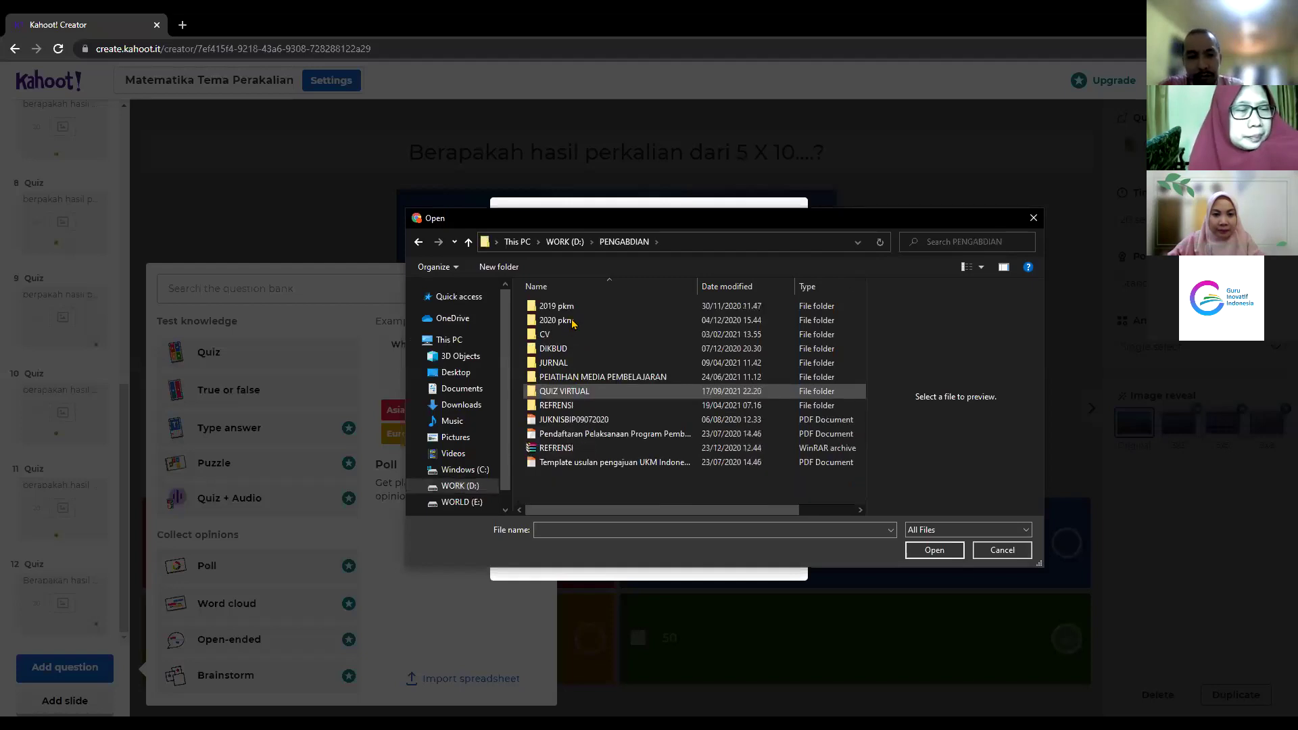
{"action": "double_click", "coordinate": [566, 391]}
{"action": "double_click", "coordinate": [558, 317]}
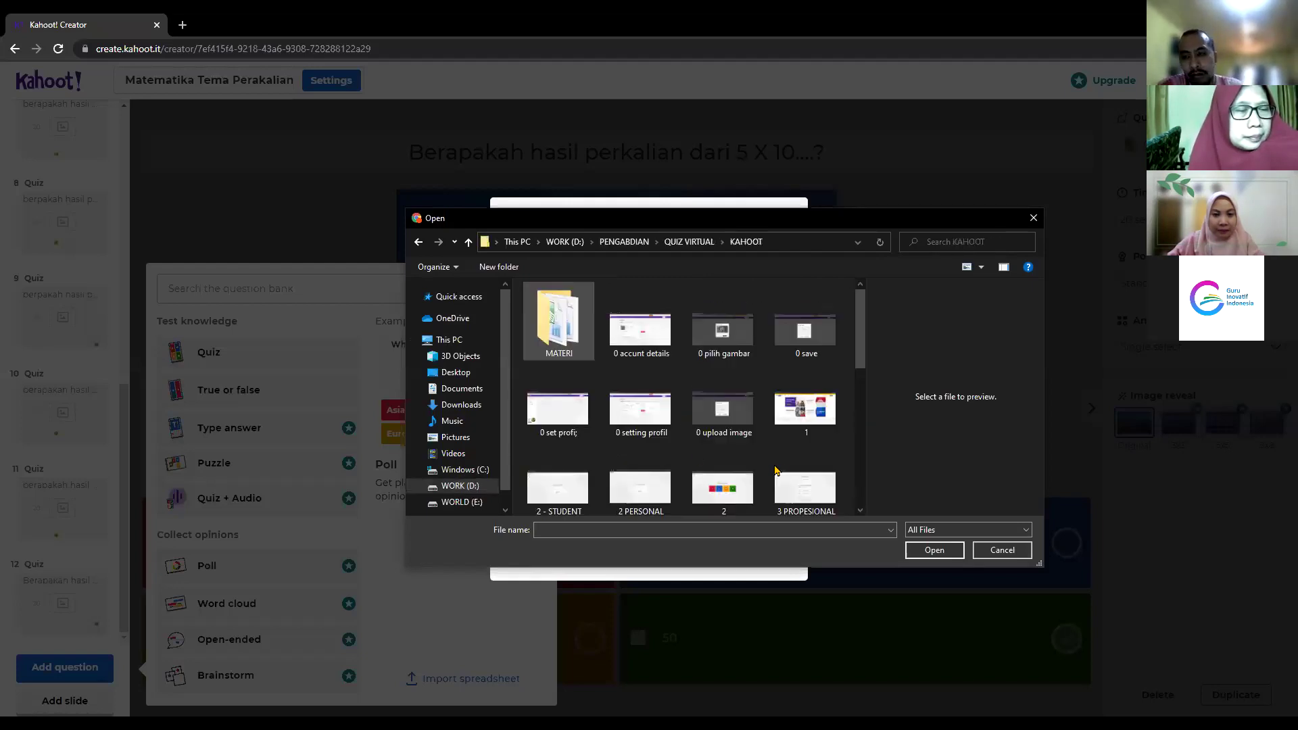
{"action": "key", "text": "Return"}
{"action": "scroll", "coordinate": [630, 359], "scroll_direction": "down", "scroll_amount": 3}
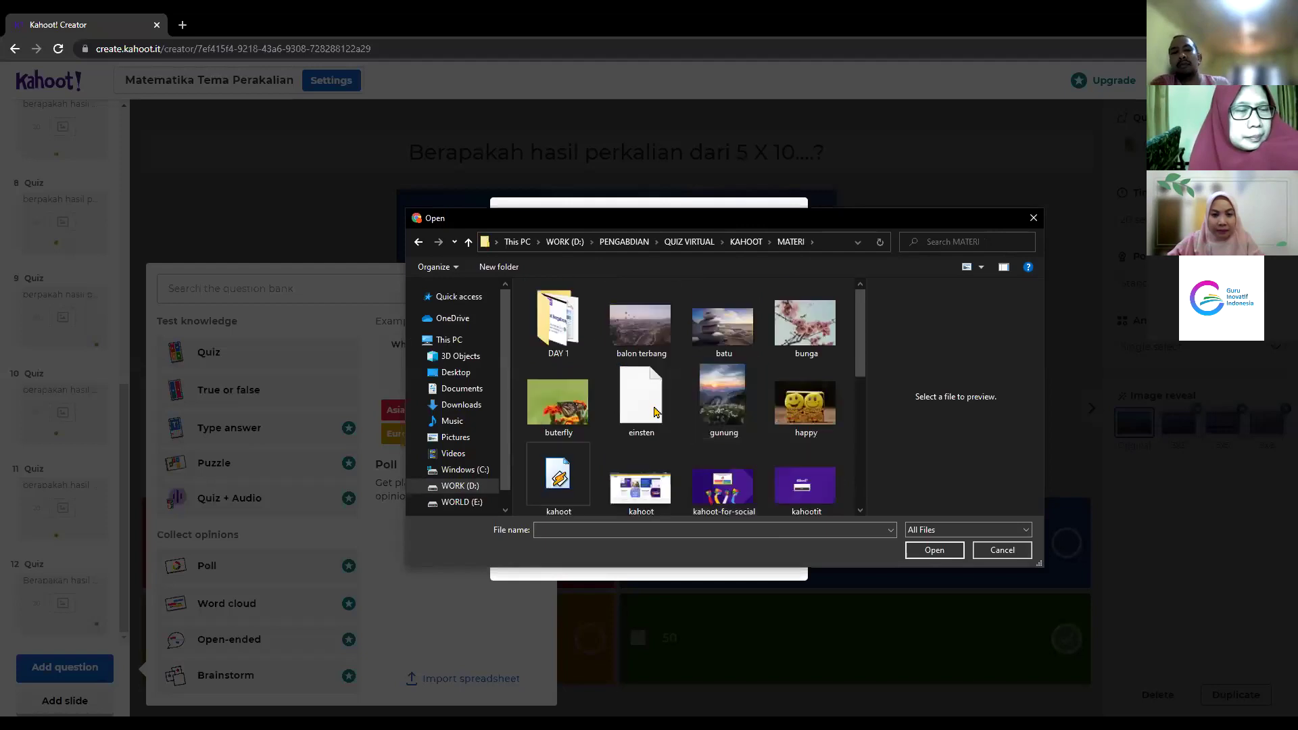
{"action": "scroll", "coordinate": [642, 399], "scroll_direction": "down", "scroll_amount": 5}
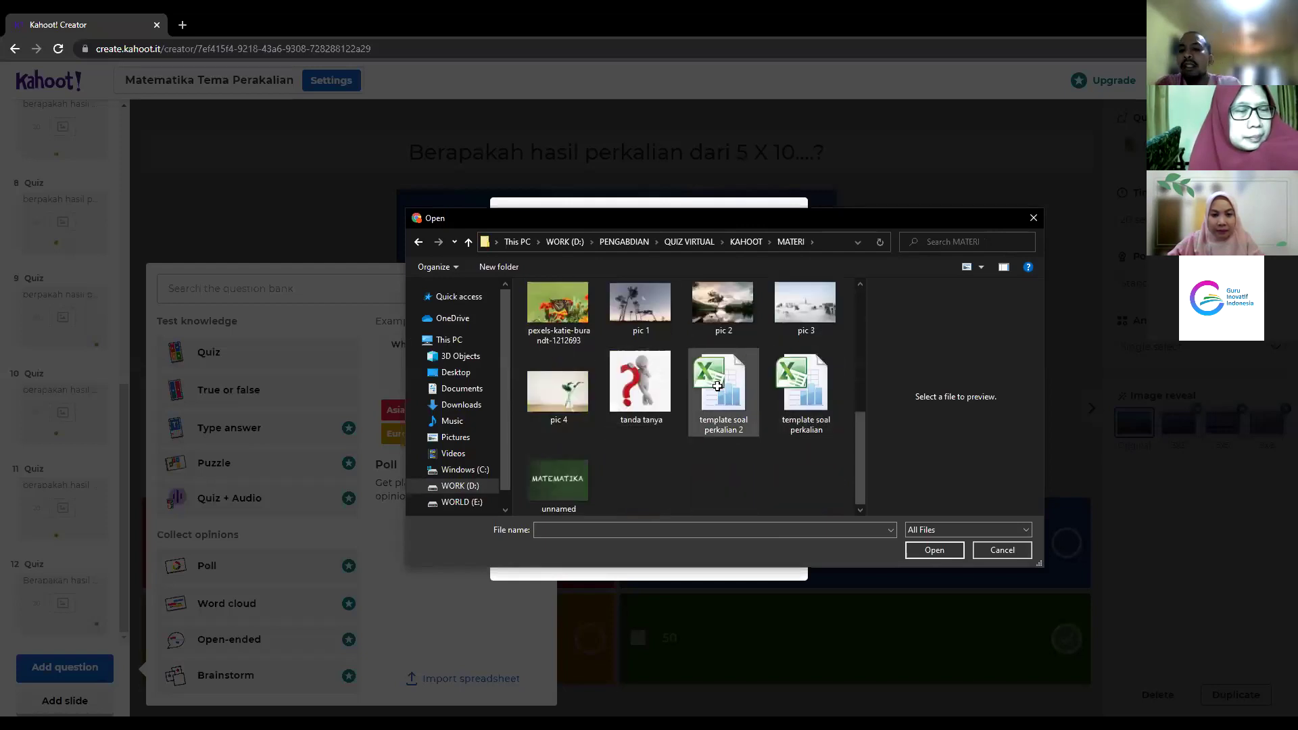
{"action": "left_click", "coordinate": [722, 386]}
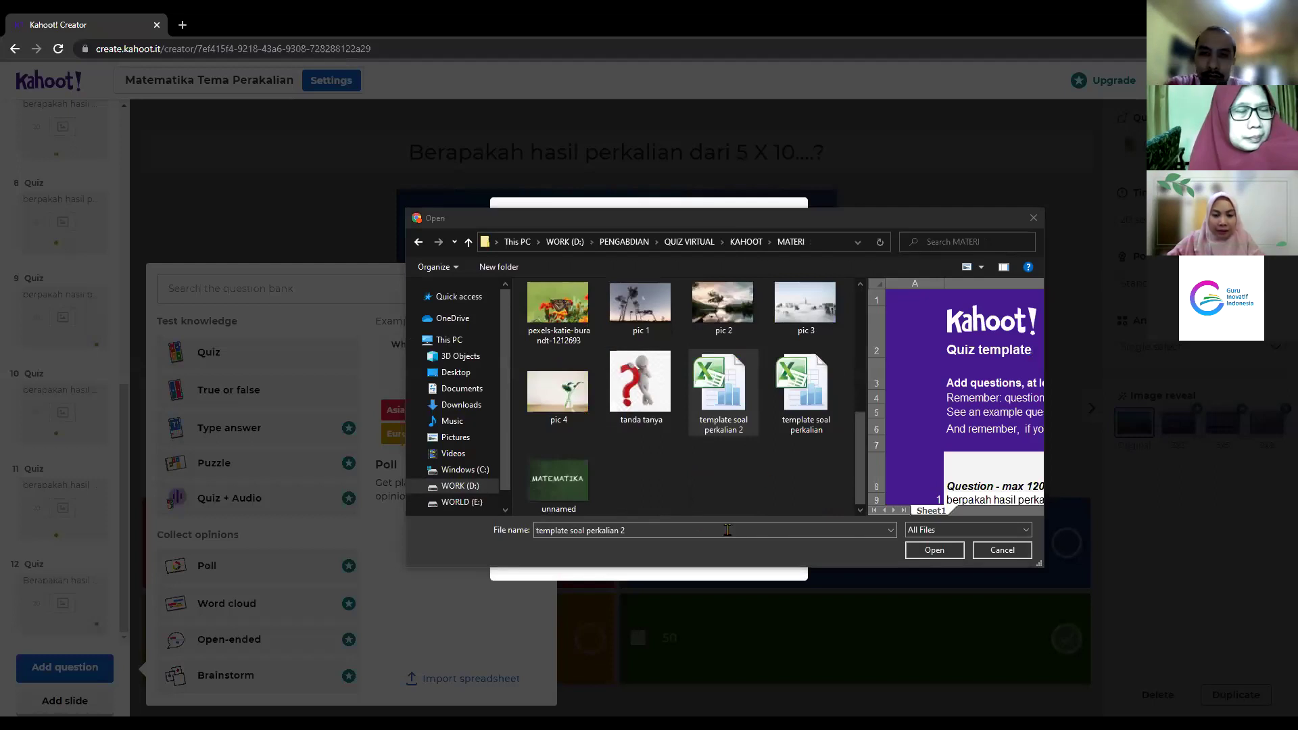
{"action": "left_click", "coordinate": [935, 551]}
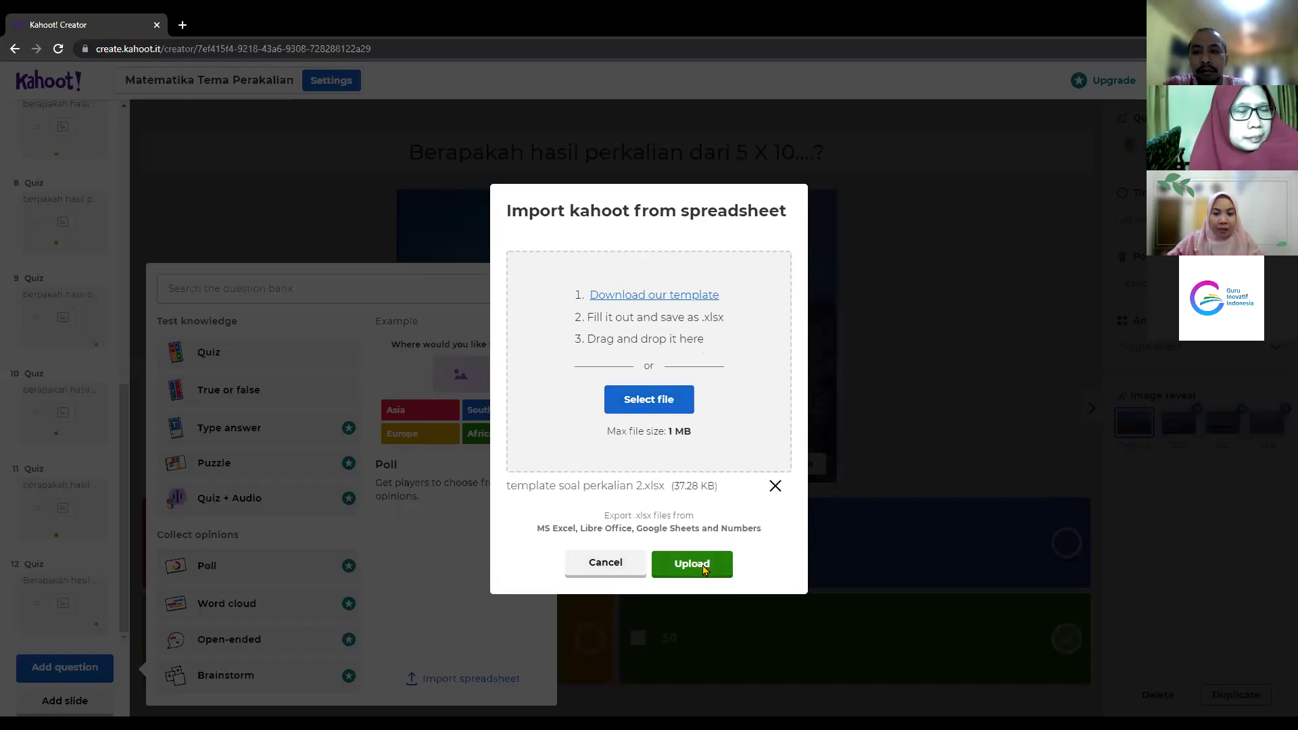
Step: Upload the spreadsheet and add its five questions to the kahoot as questions 13–17
{"action": "left_click", "coordinate": [701, 558]}
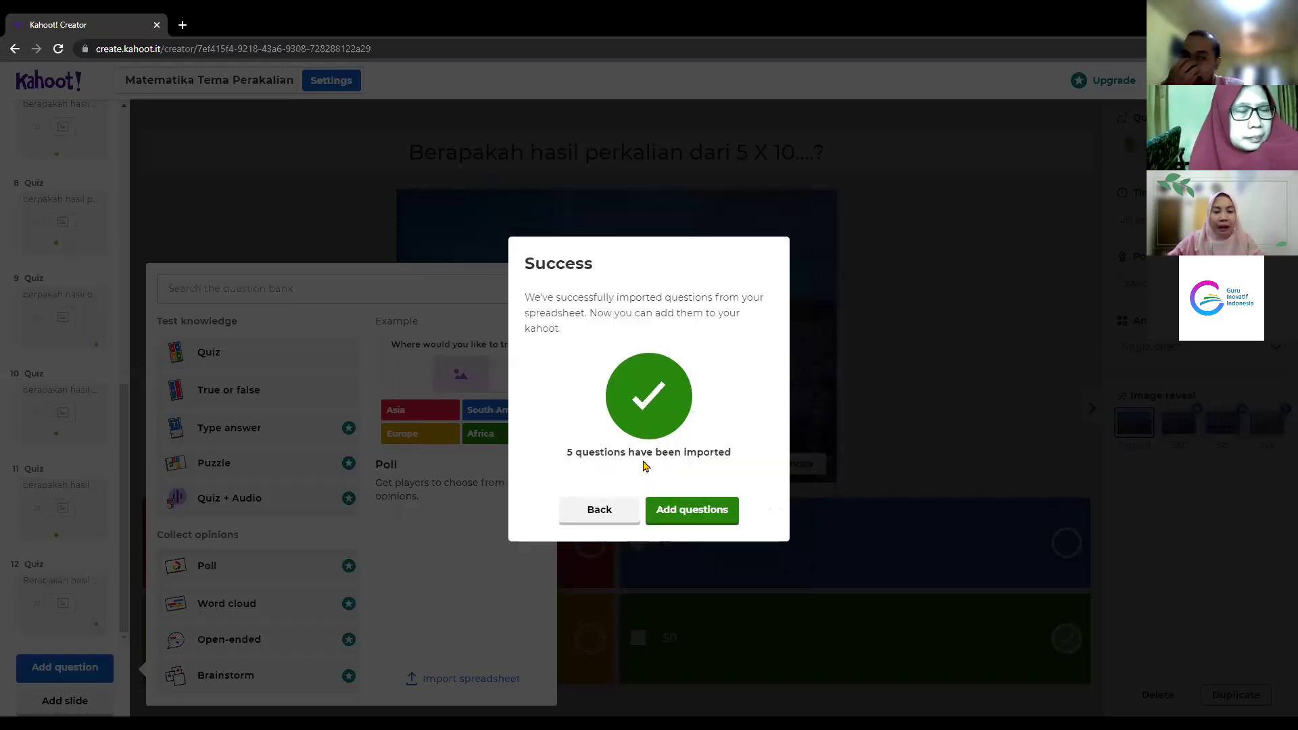
{"action": "left_click", "coordinate": [698, 517]}
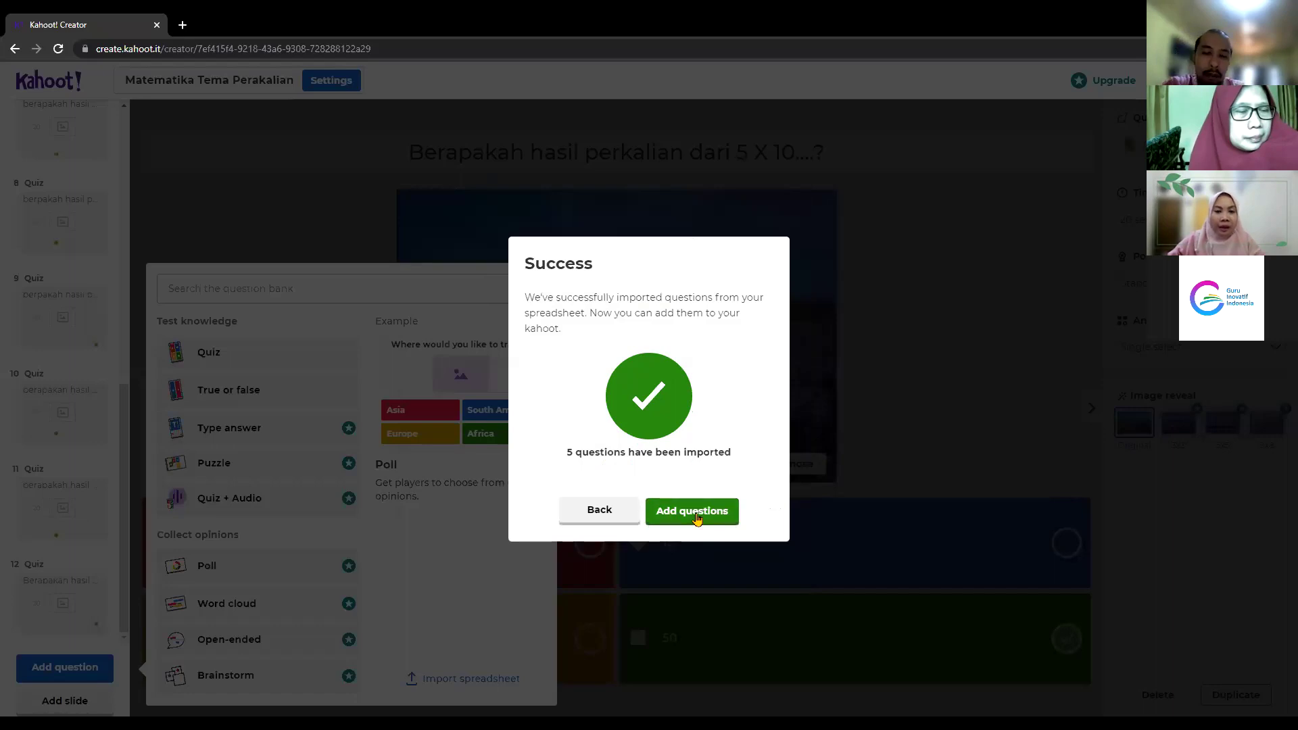
{"action": "left_click", "coordinate": [698, 518]}
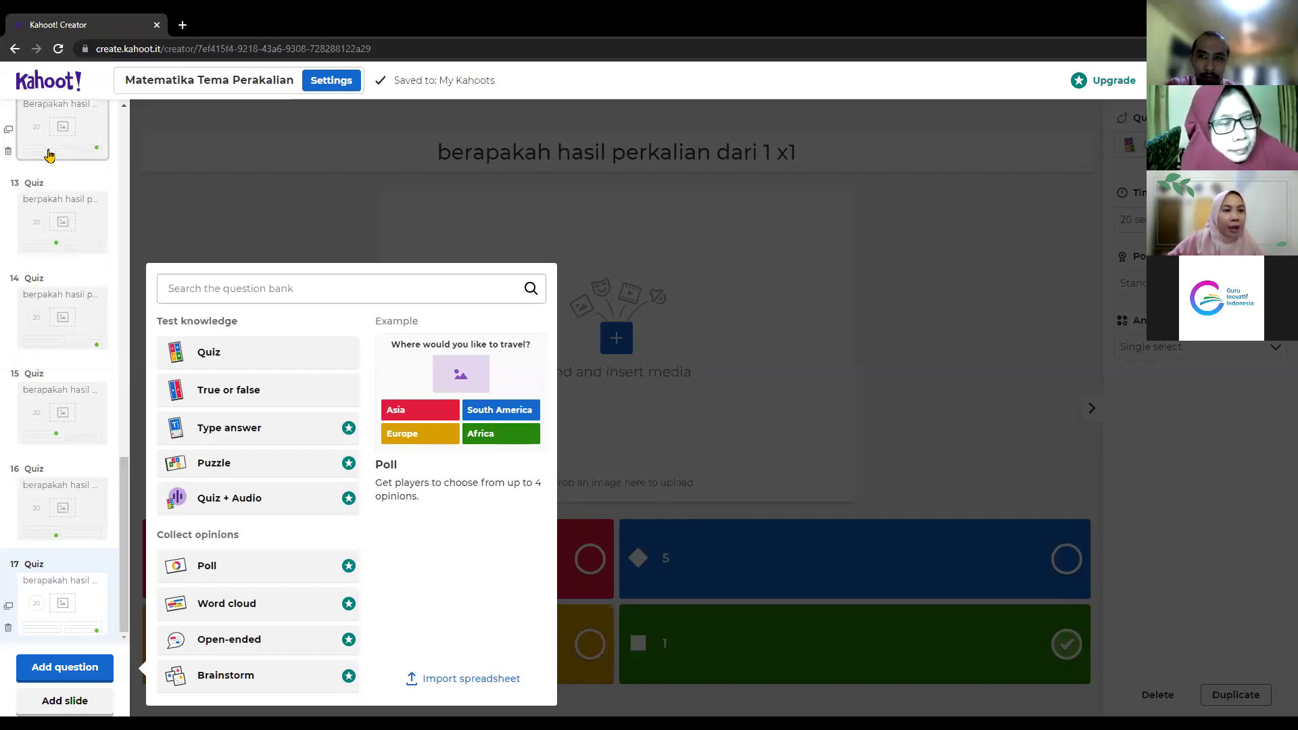
Step: Dismiss the question-type picker to show question 17, 'berapakah hasil perkalian dari 1 x1'
{"action": "scroll", "coordinate": [53, 169], "scroll_direction": "up", "scroll_amount": 1}
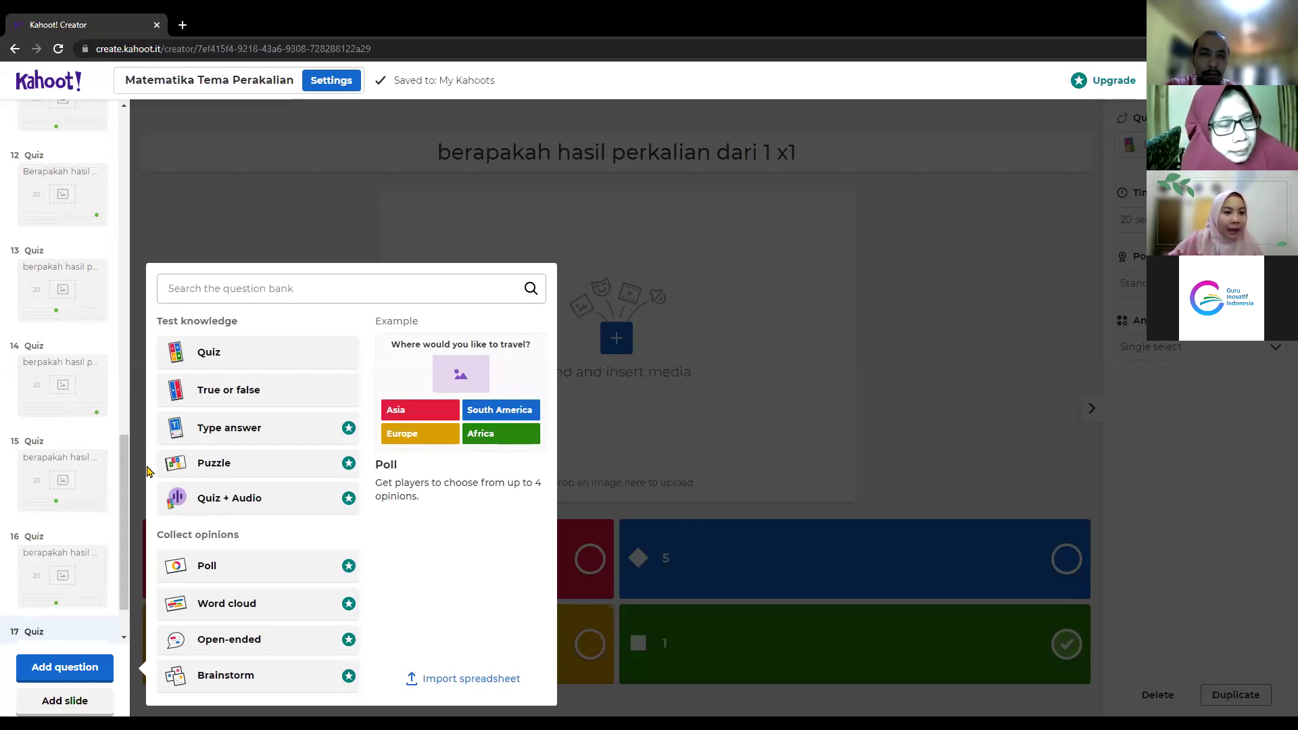
{"action": "scroll", "coordinate": [123, 486], "scroll_direction": "down", "scroll_amount": 1}
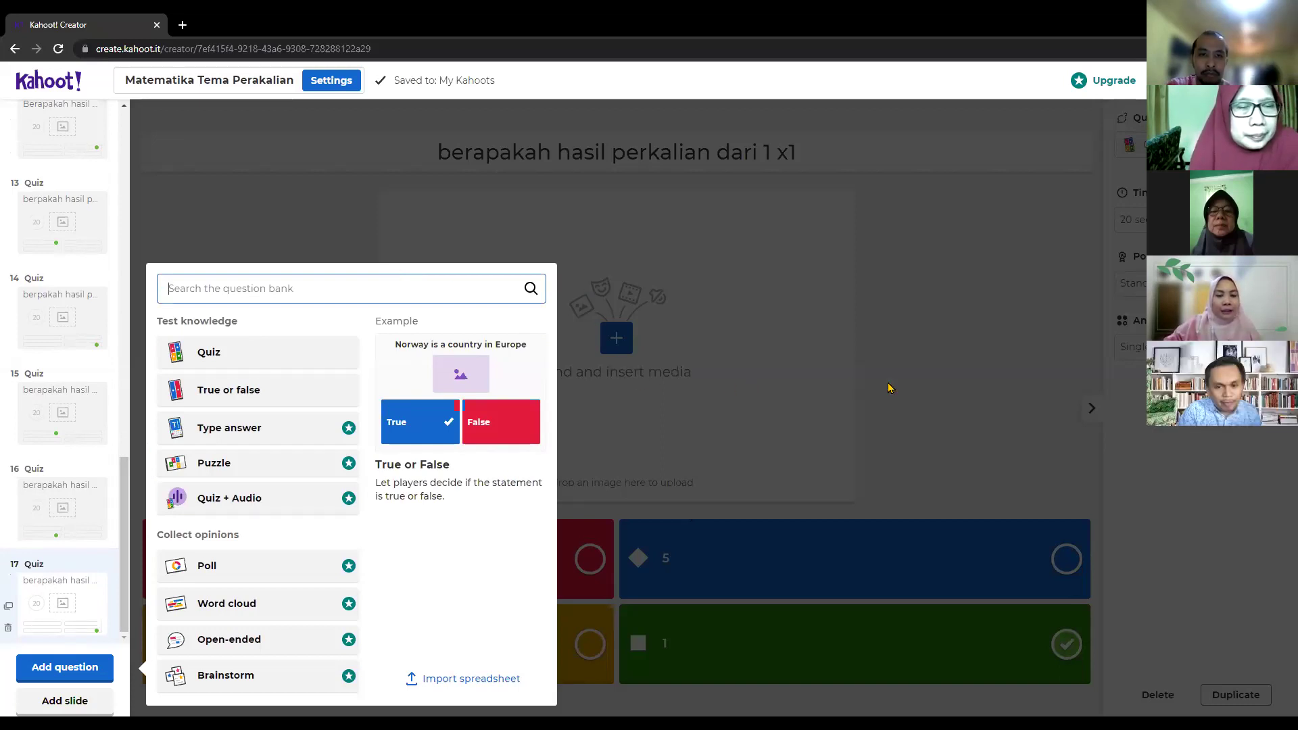
{"action": "left_click", "coordinate": [841, 359]}
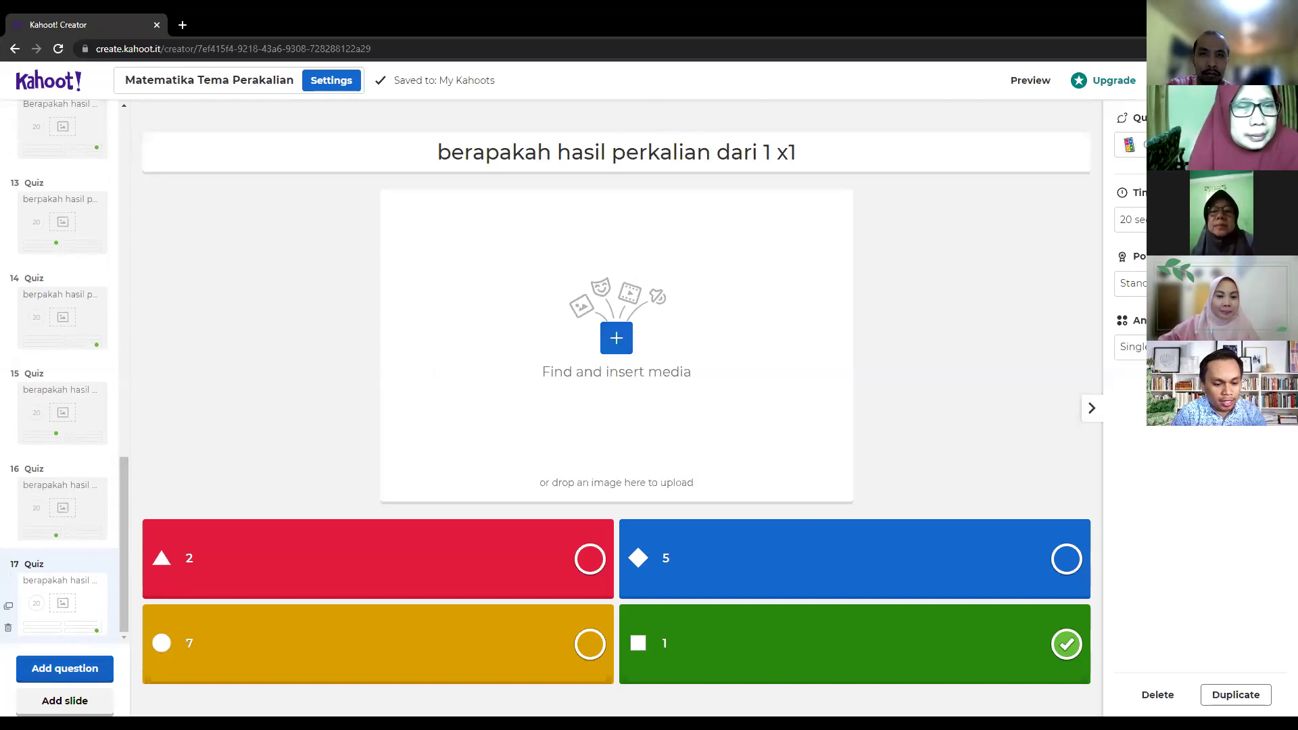